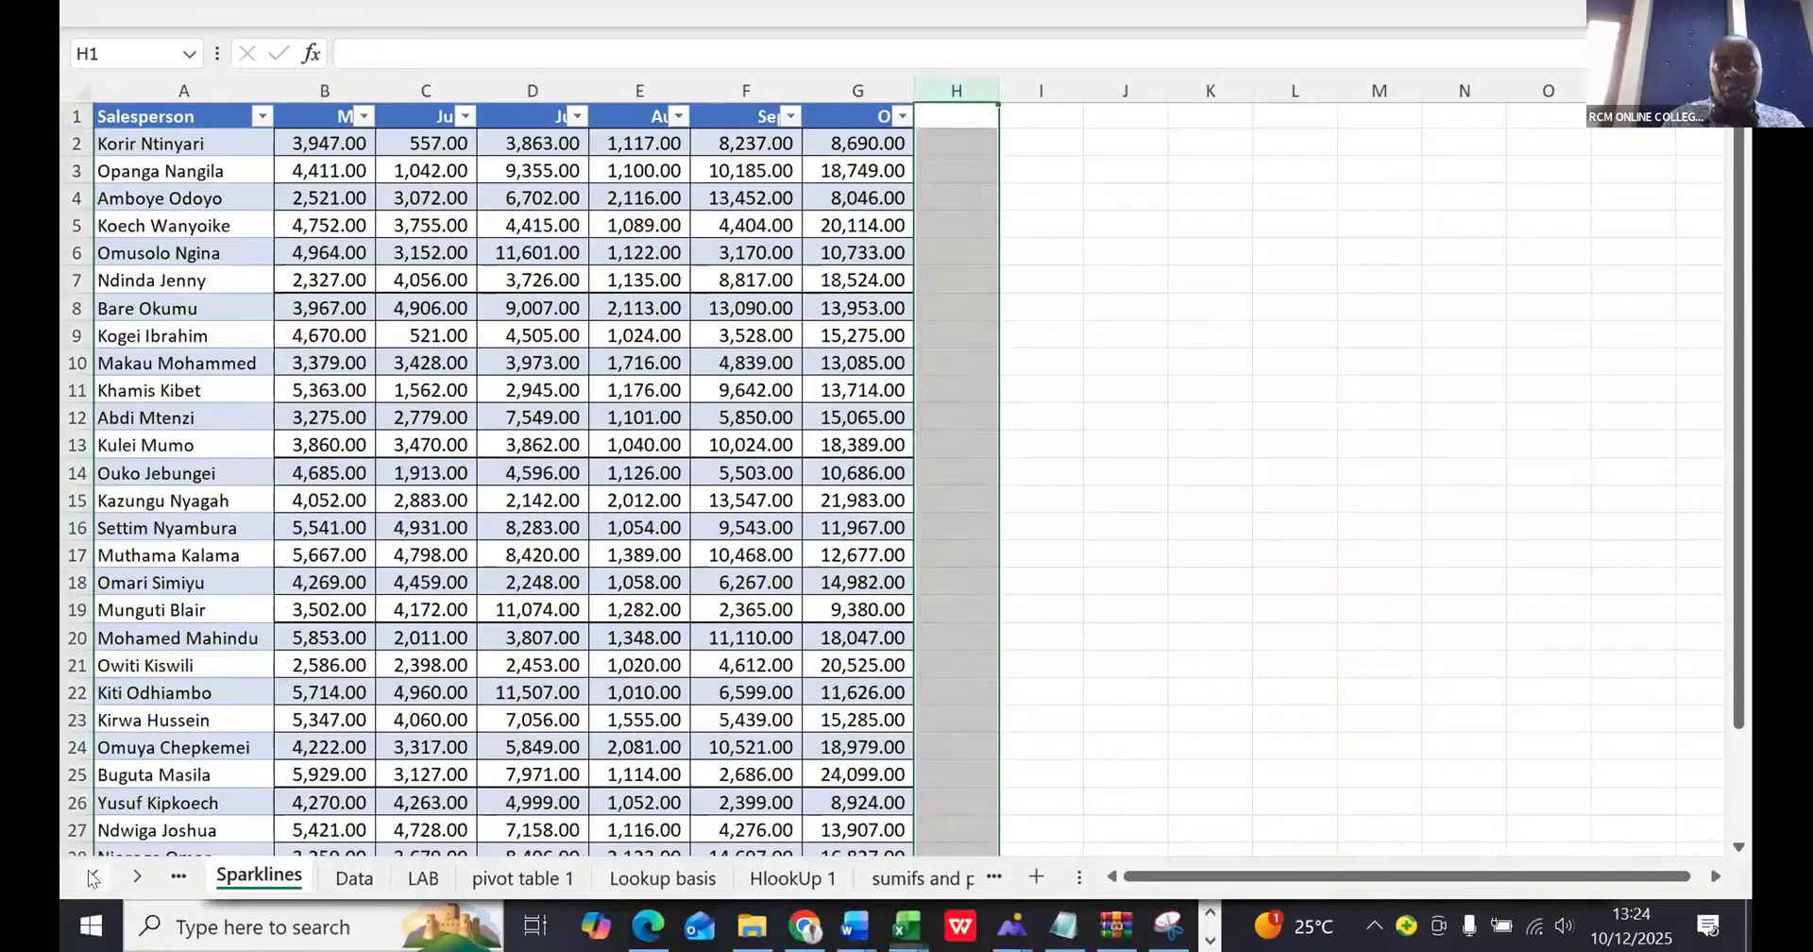
- Browse through the workbook's sheet tabs to see which worksheets it contains
click(95, 877)
click(93, 877)
click(93, 877)
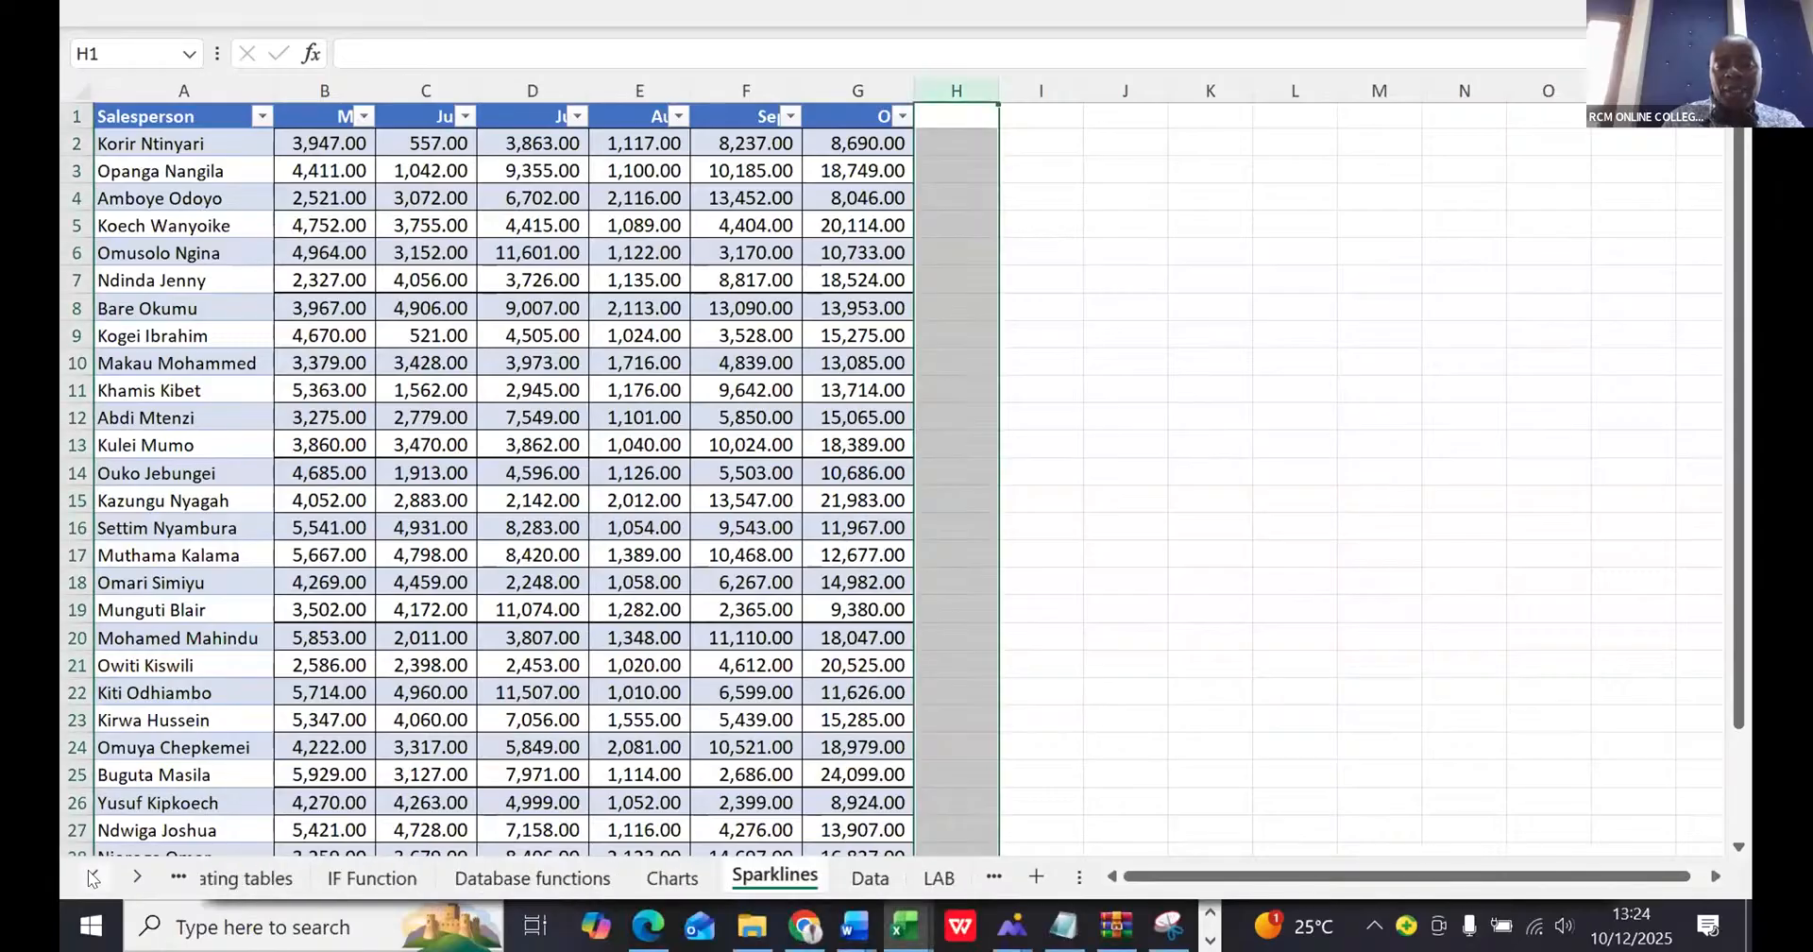
click(94, 877)
click(94, 878)
click(94, 877)
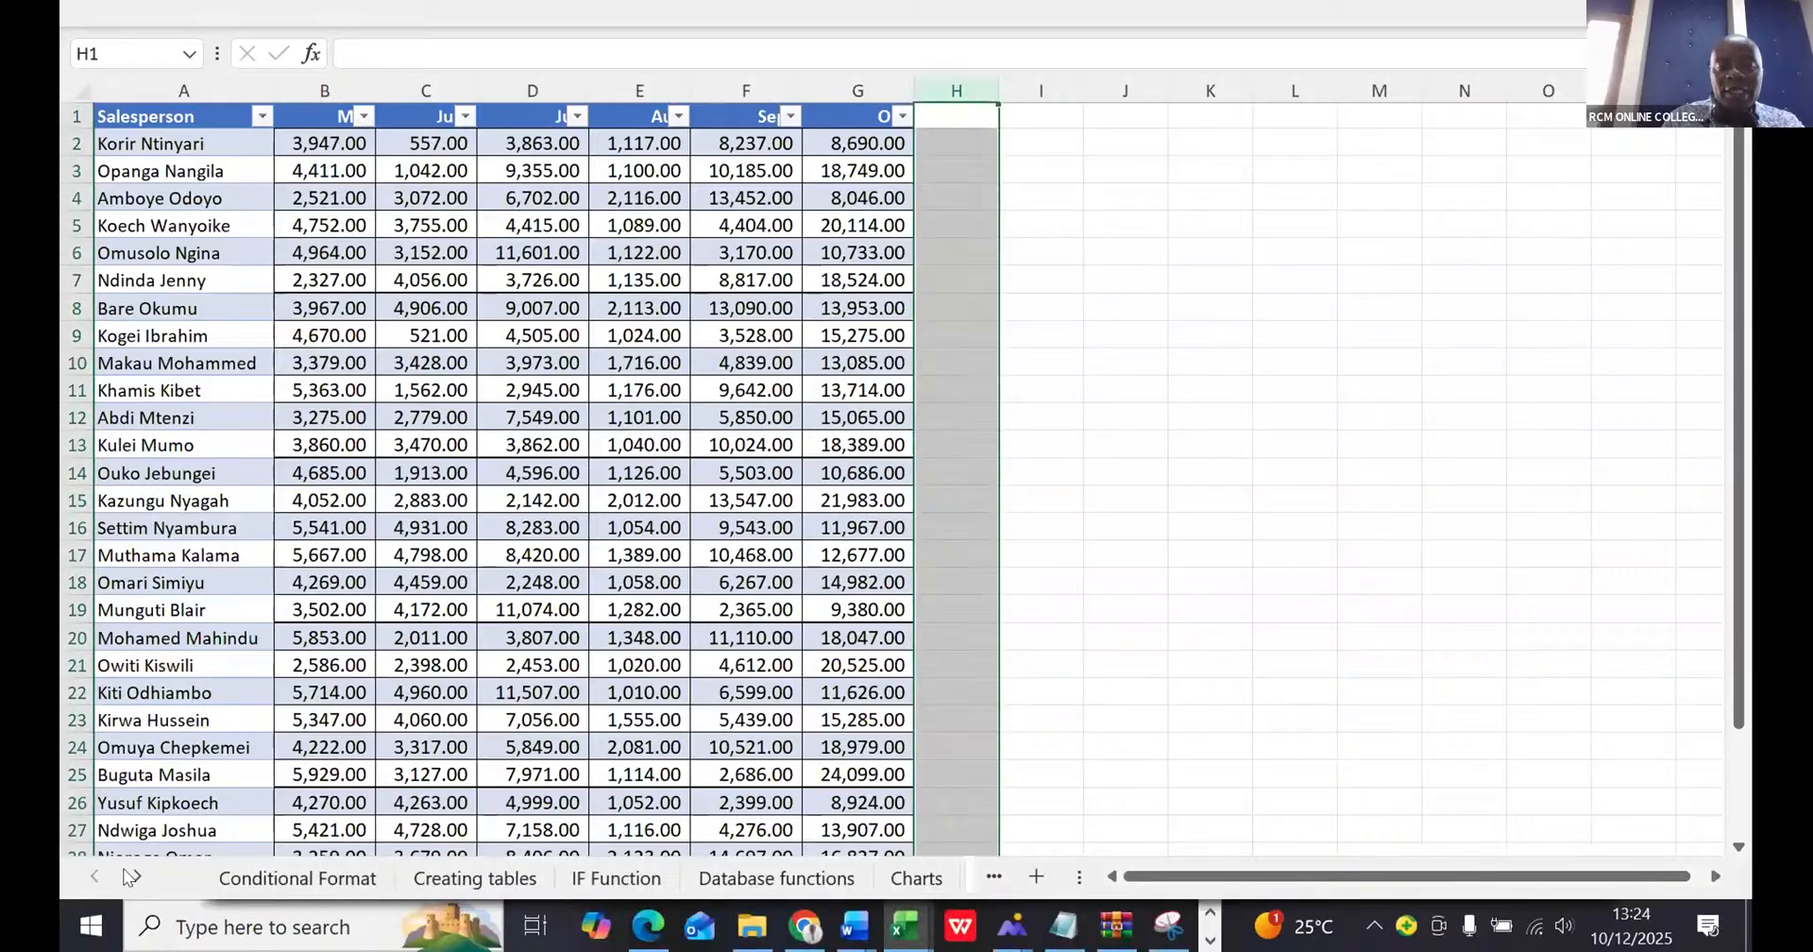
click(130, 877)
click(130, 878)
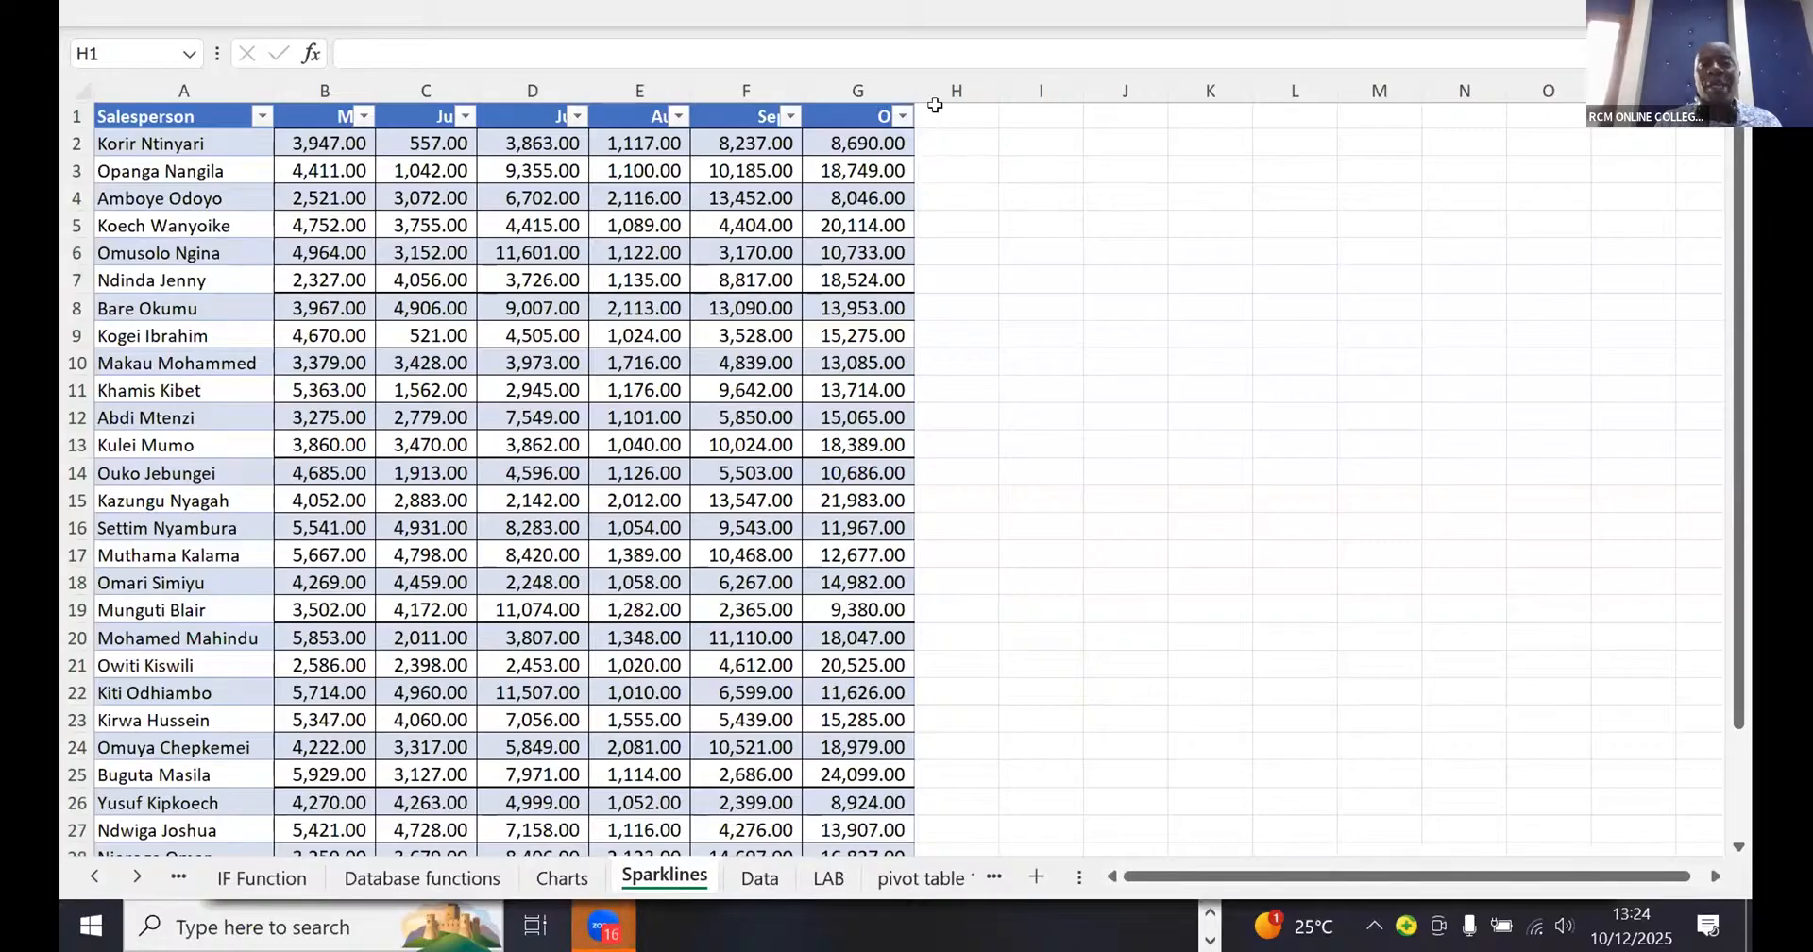
- Enter the heading "Sparklines" in cell H1, directly beside the October column of the sales table
click(935, 105)
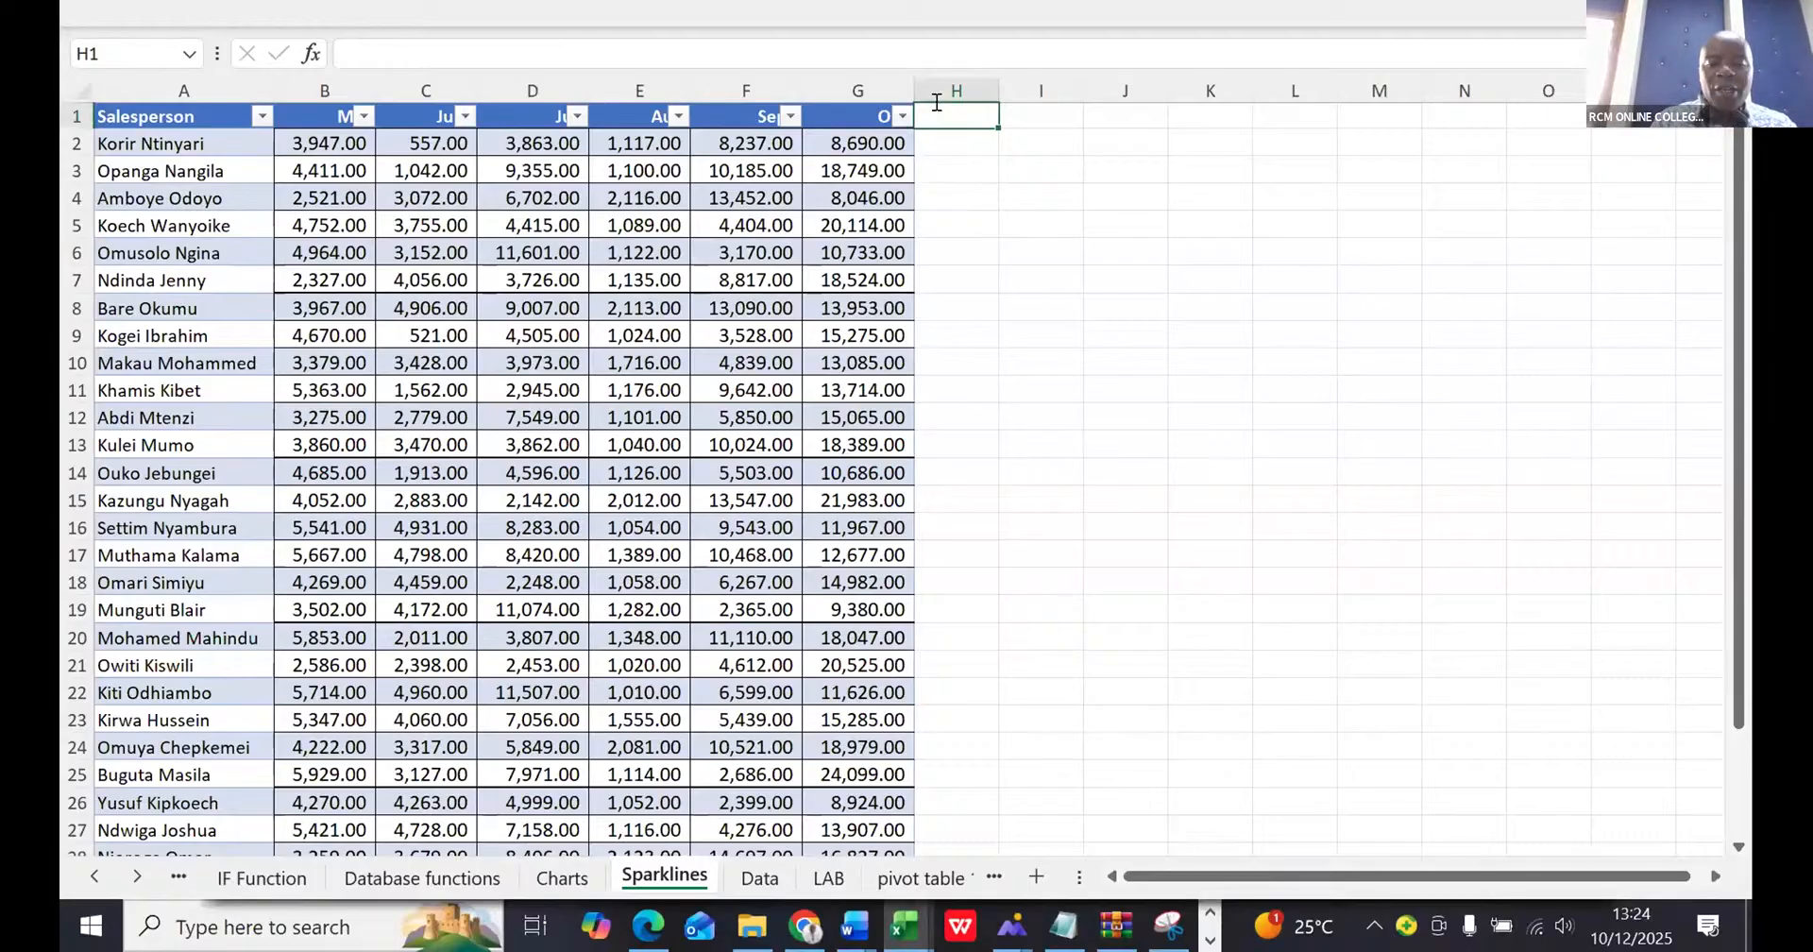
text(Sparklines)
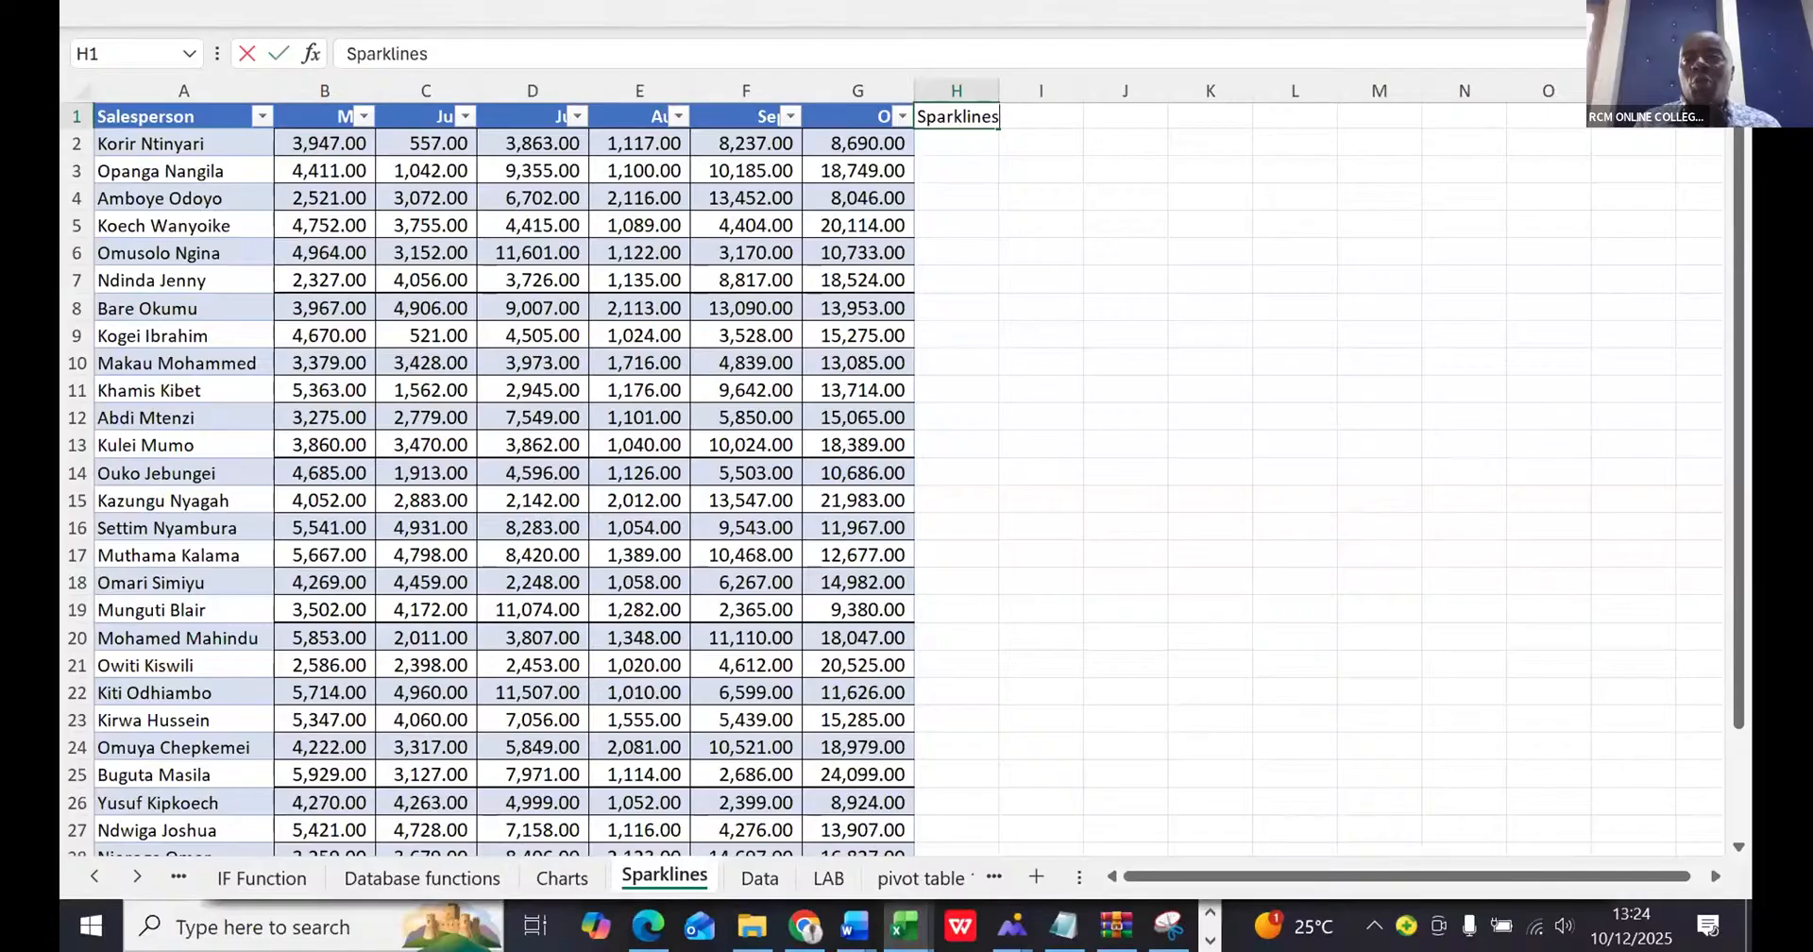
key(ctrl+shift+u)
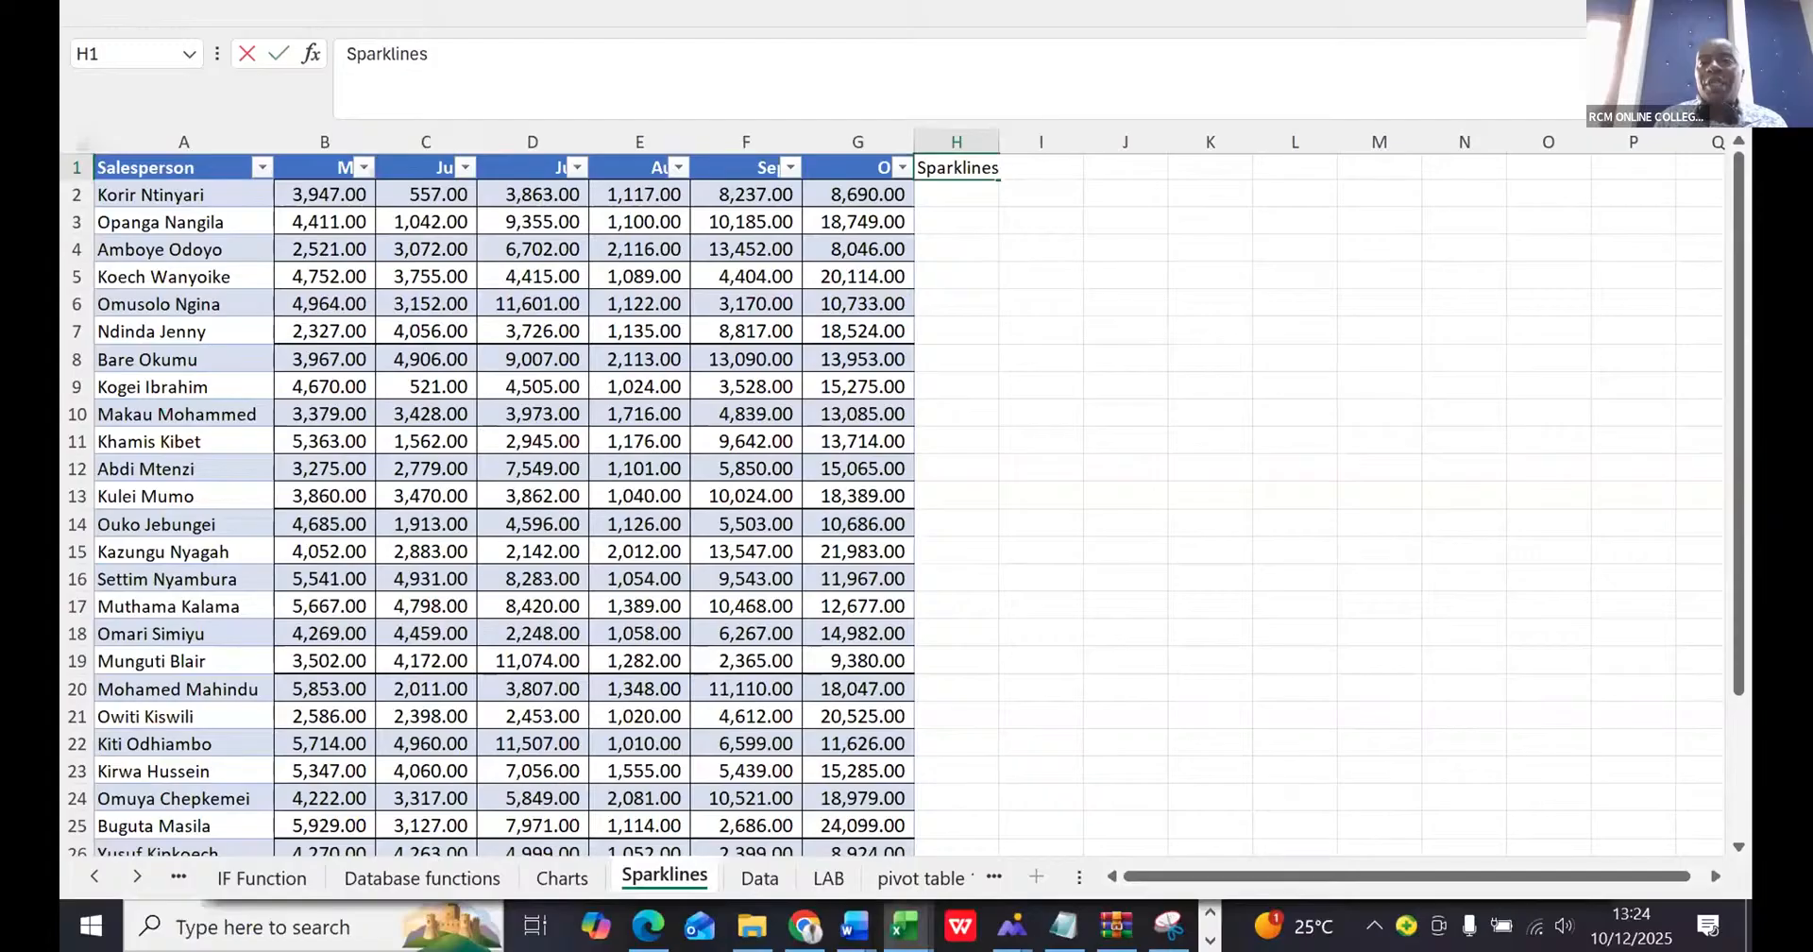
key(ctrl+shift+u)
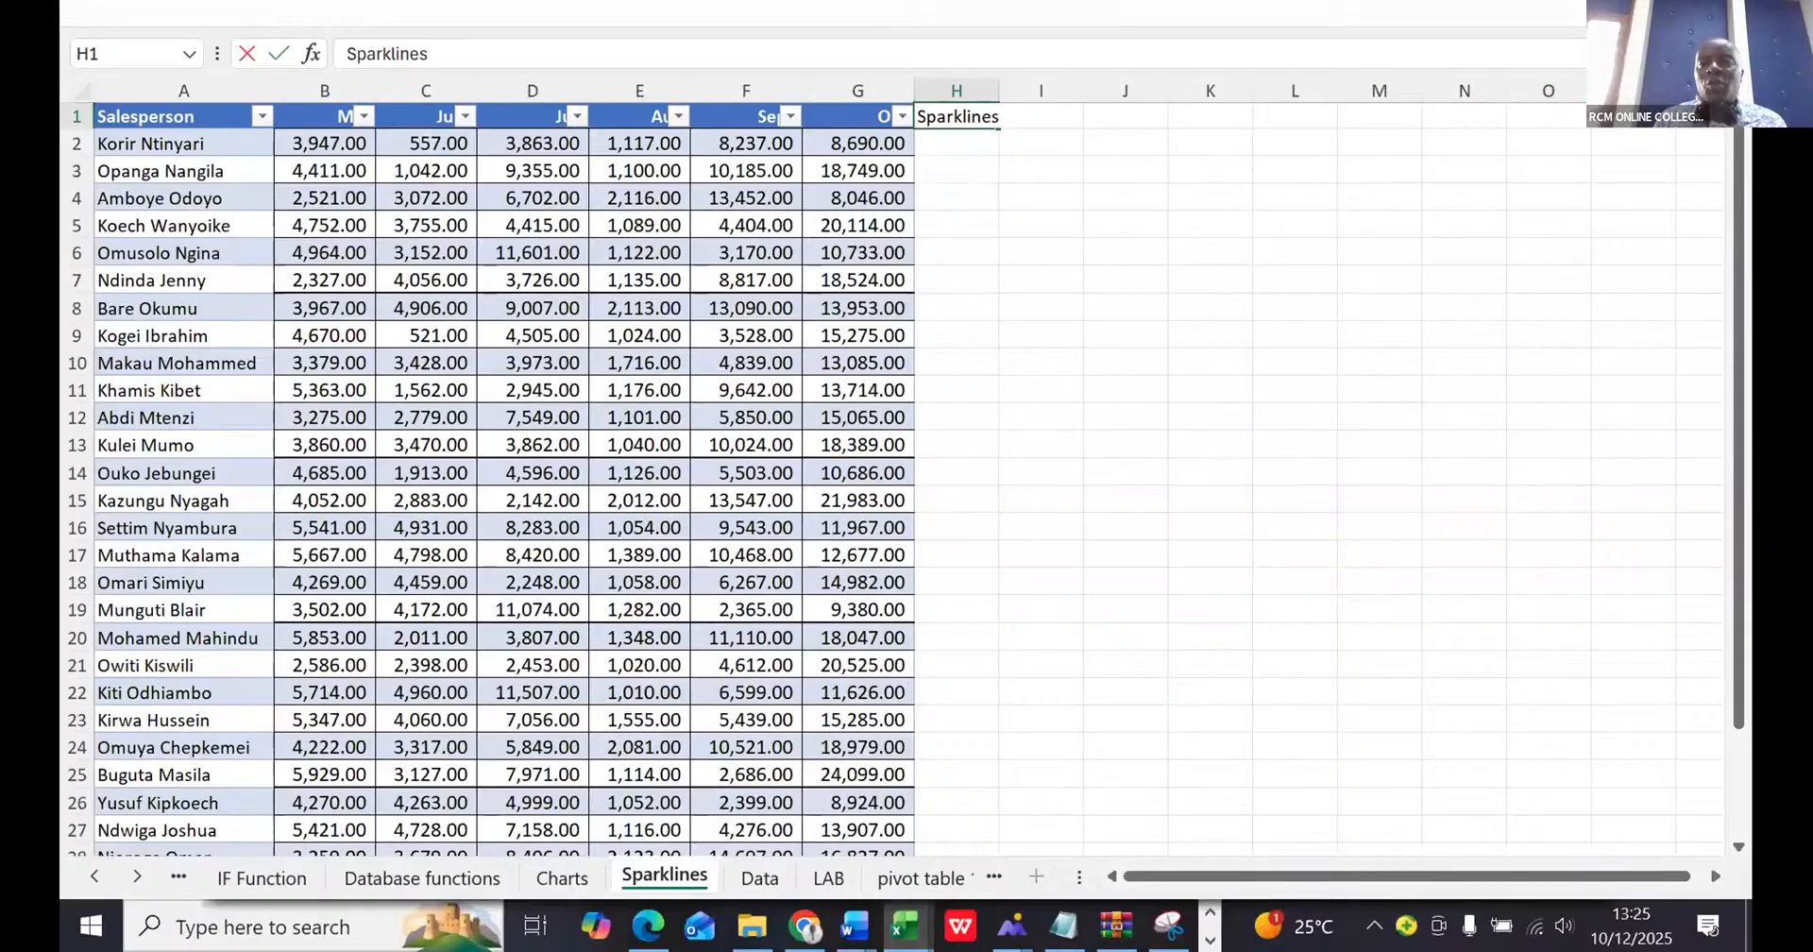
click(1643, 13)
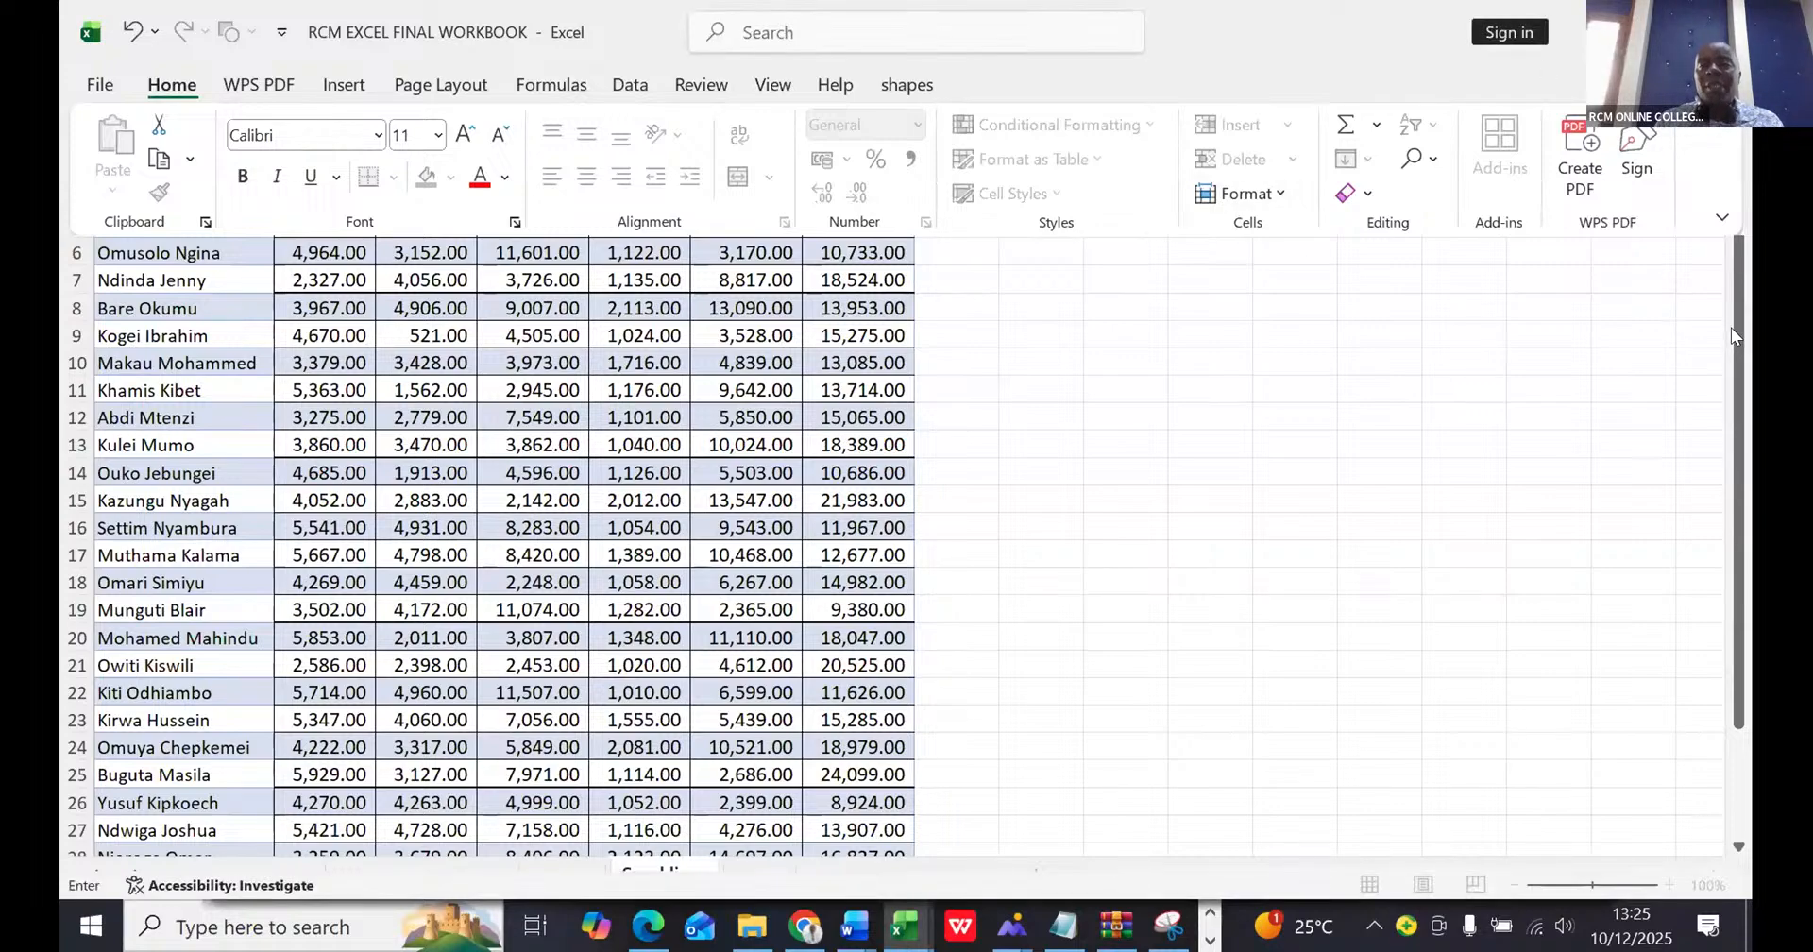
drag(1730, 326, 1713, 265)
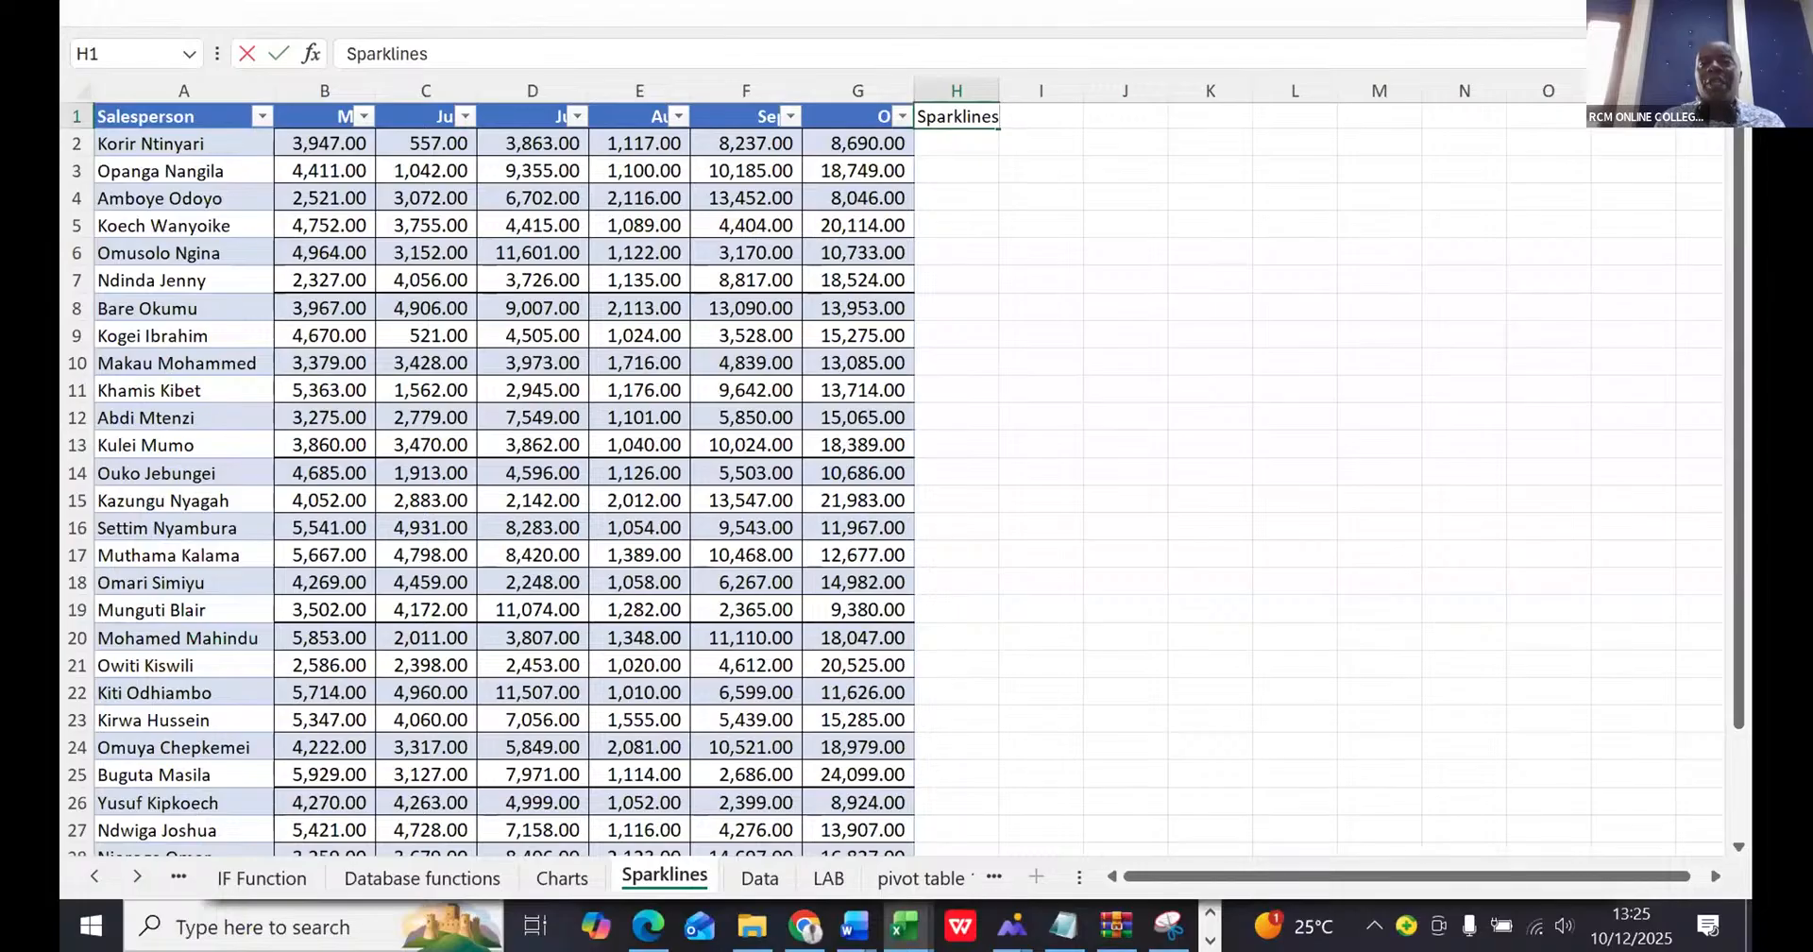
click(884, 13)
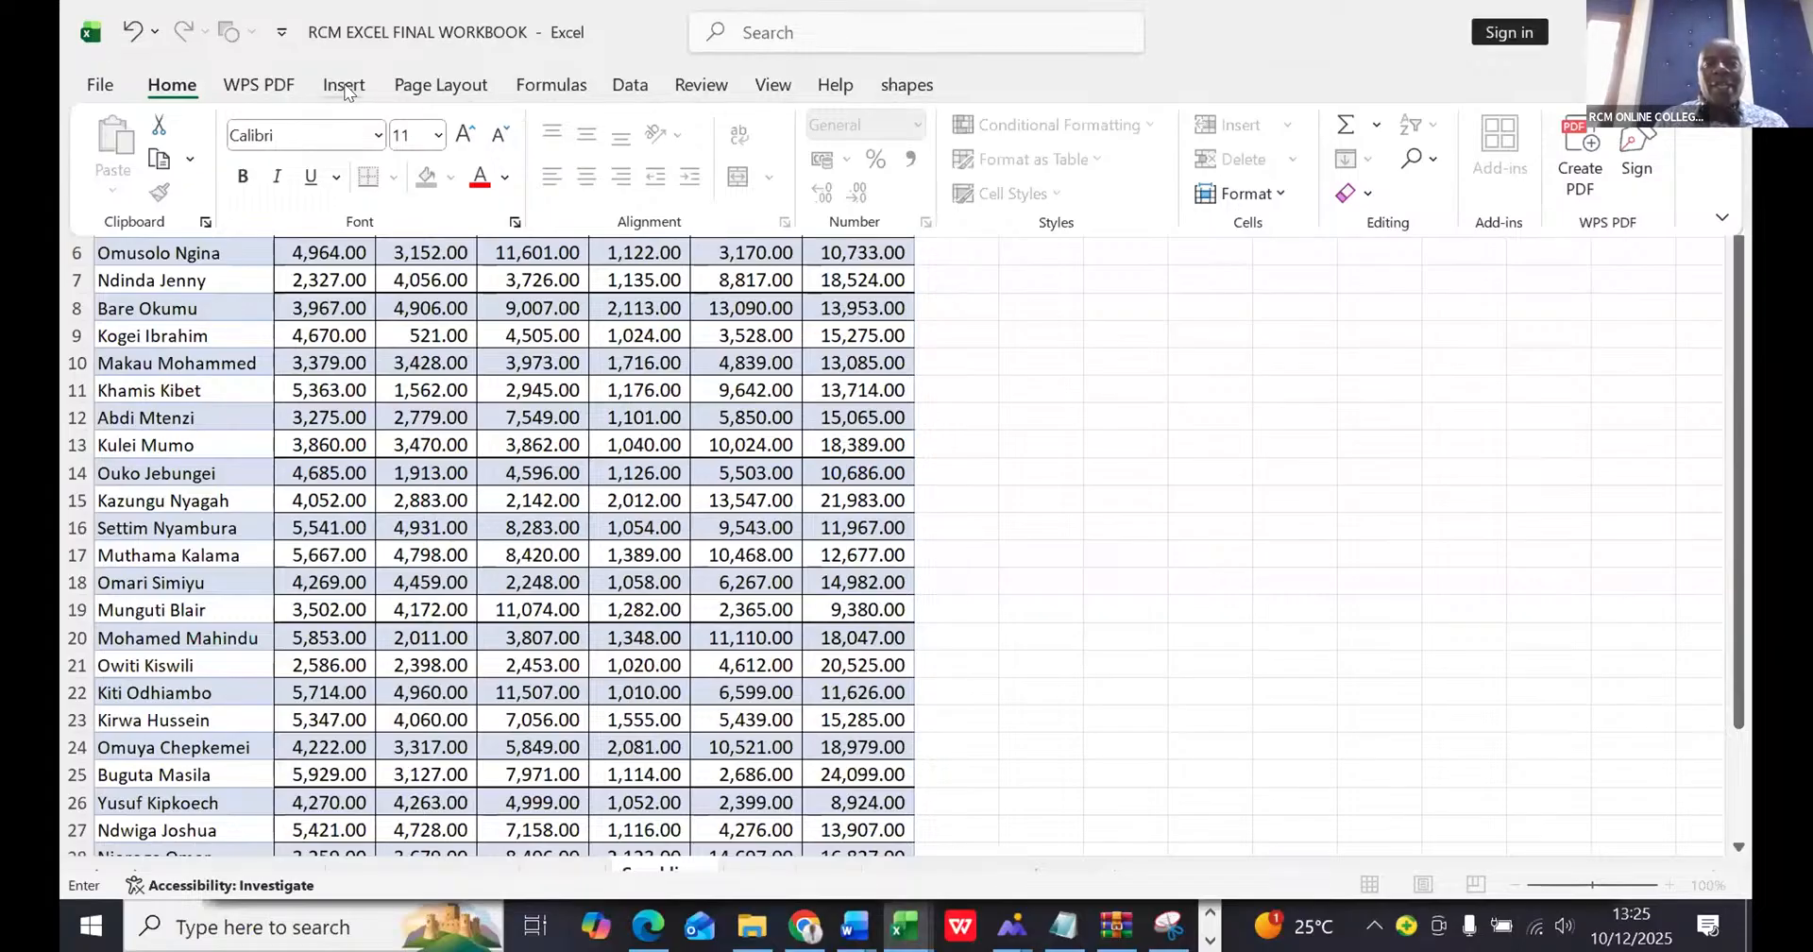
click(343, 87)
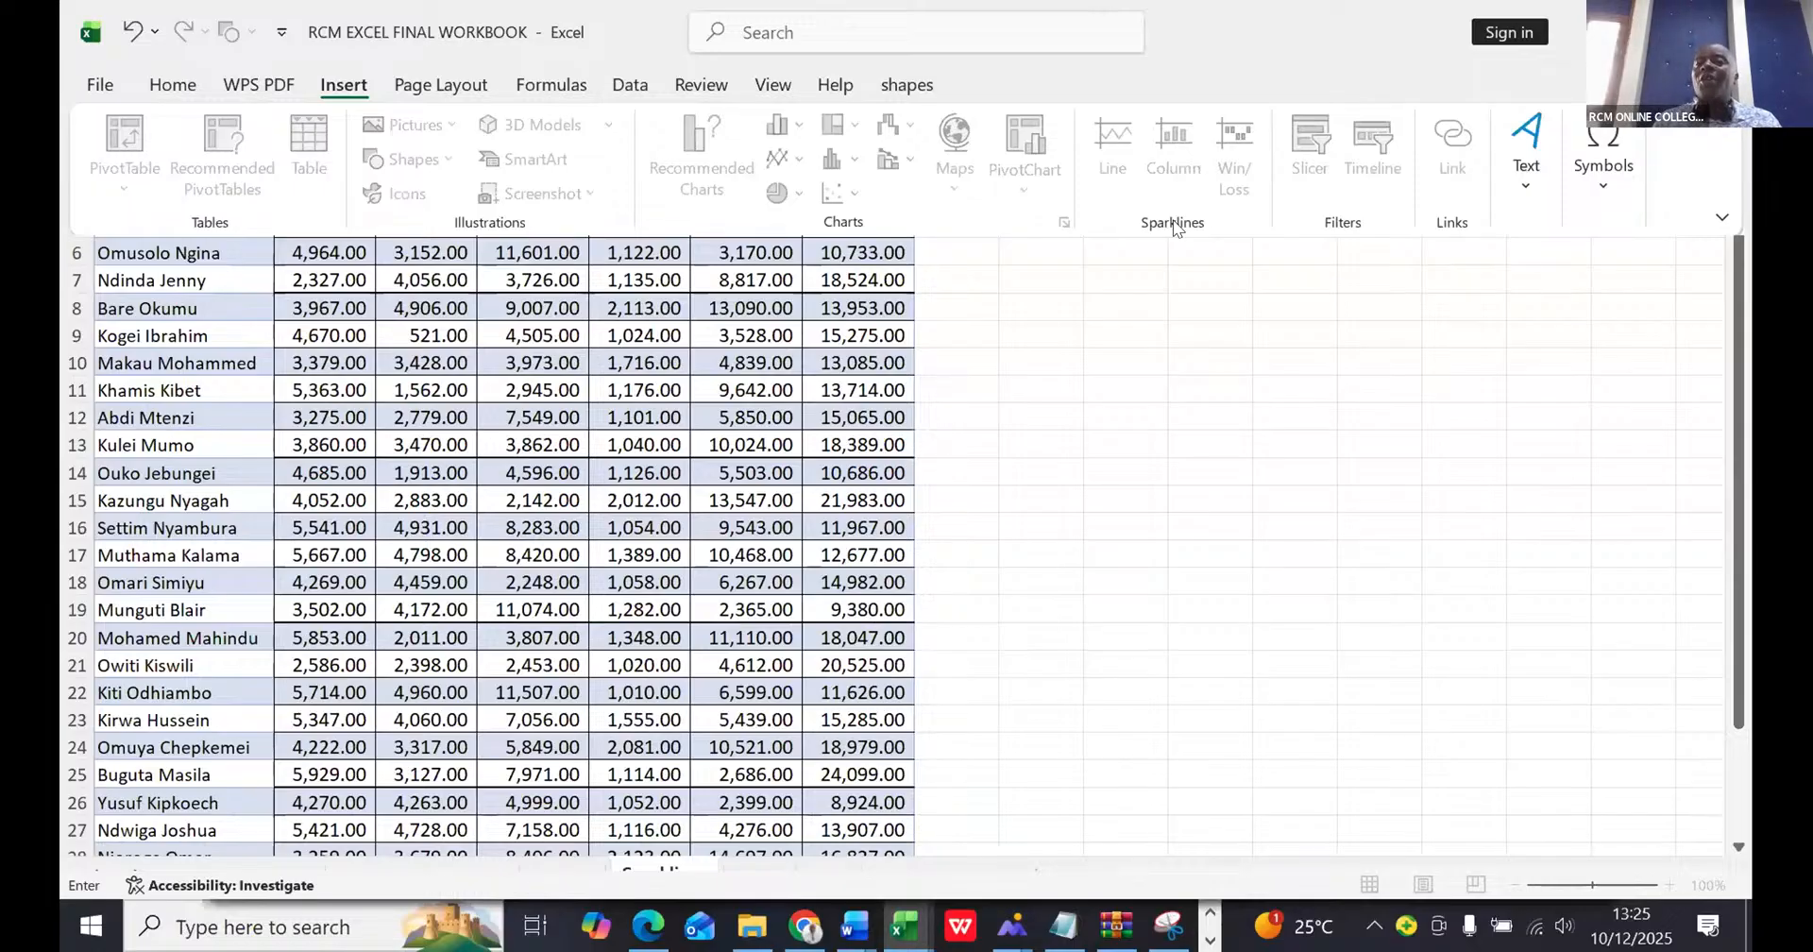
click(1735, 280)
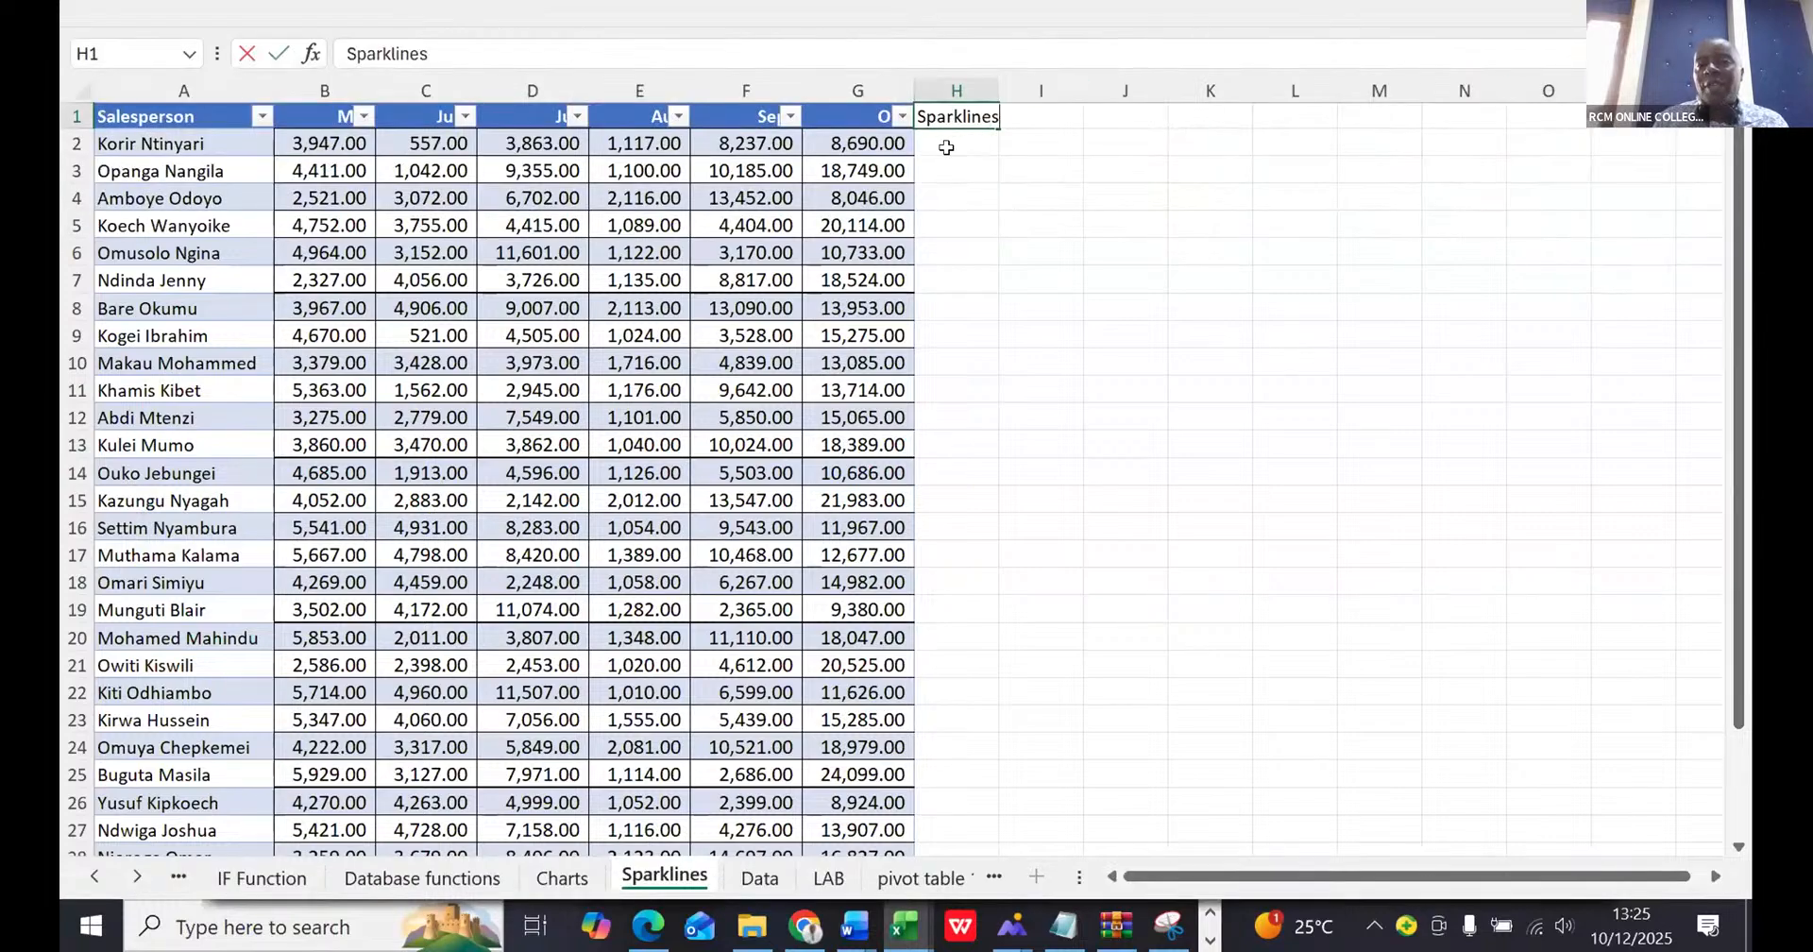
key(Return)
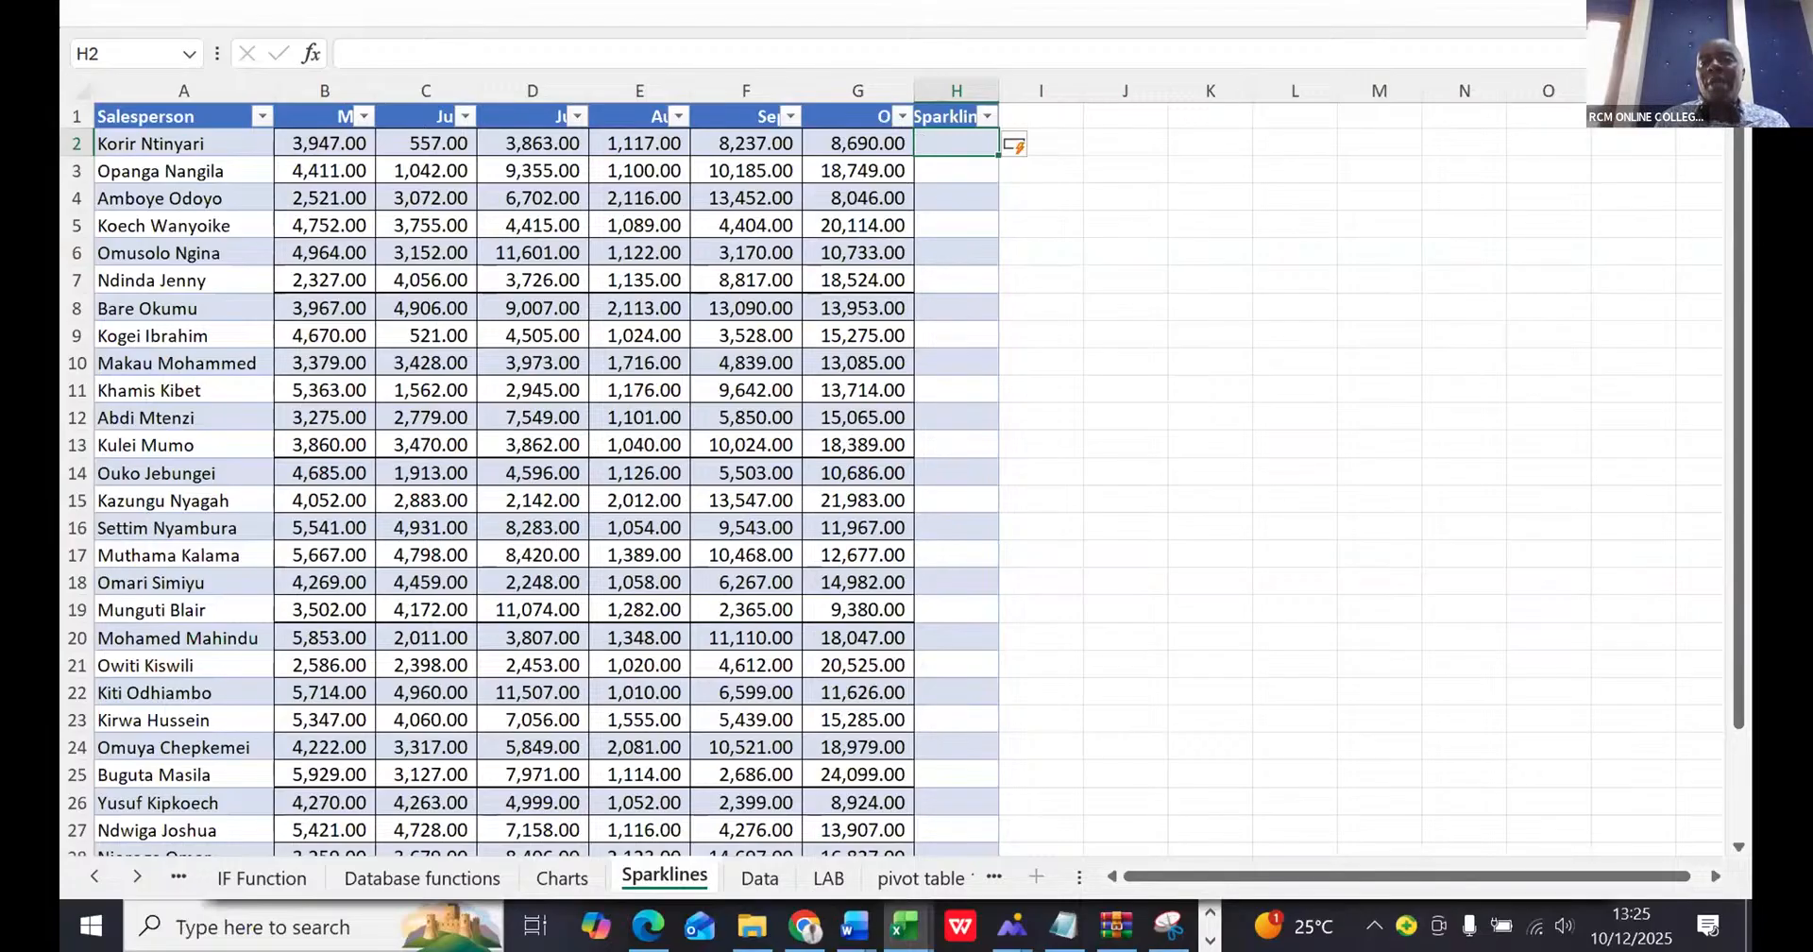
- Insert a line sparkline in H2 from data range B2:G2 and fill it down the Sparklines column
click(1699, 13)
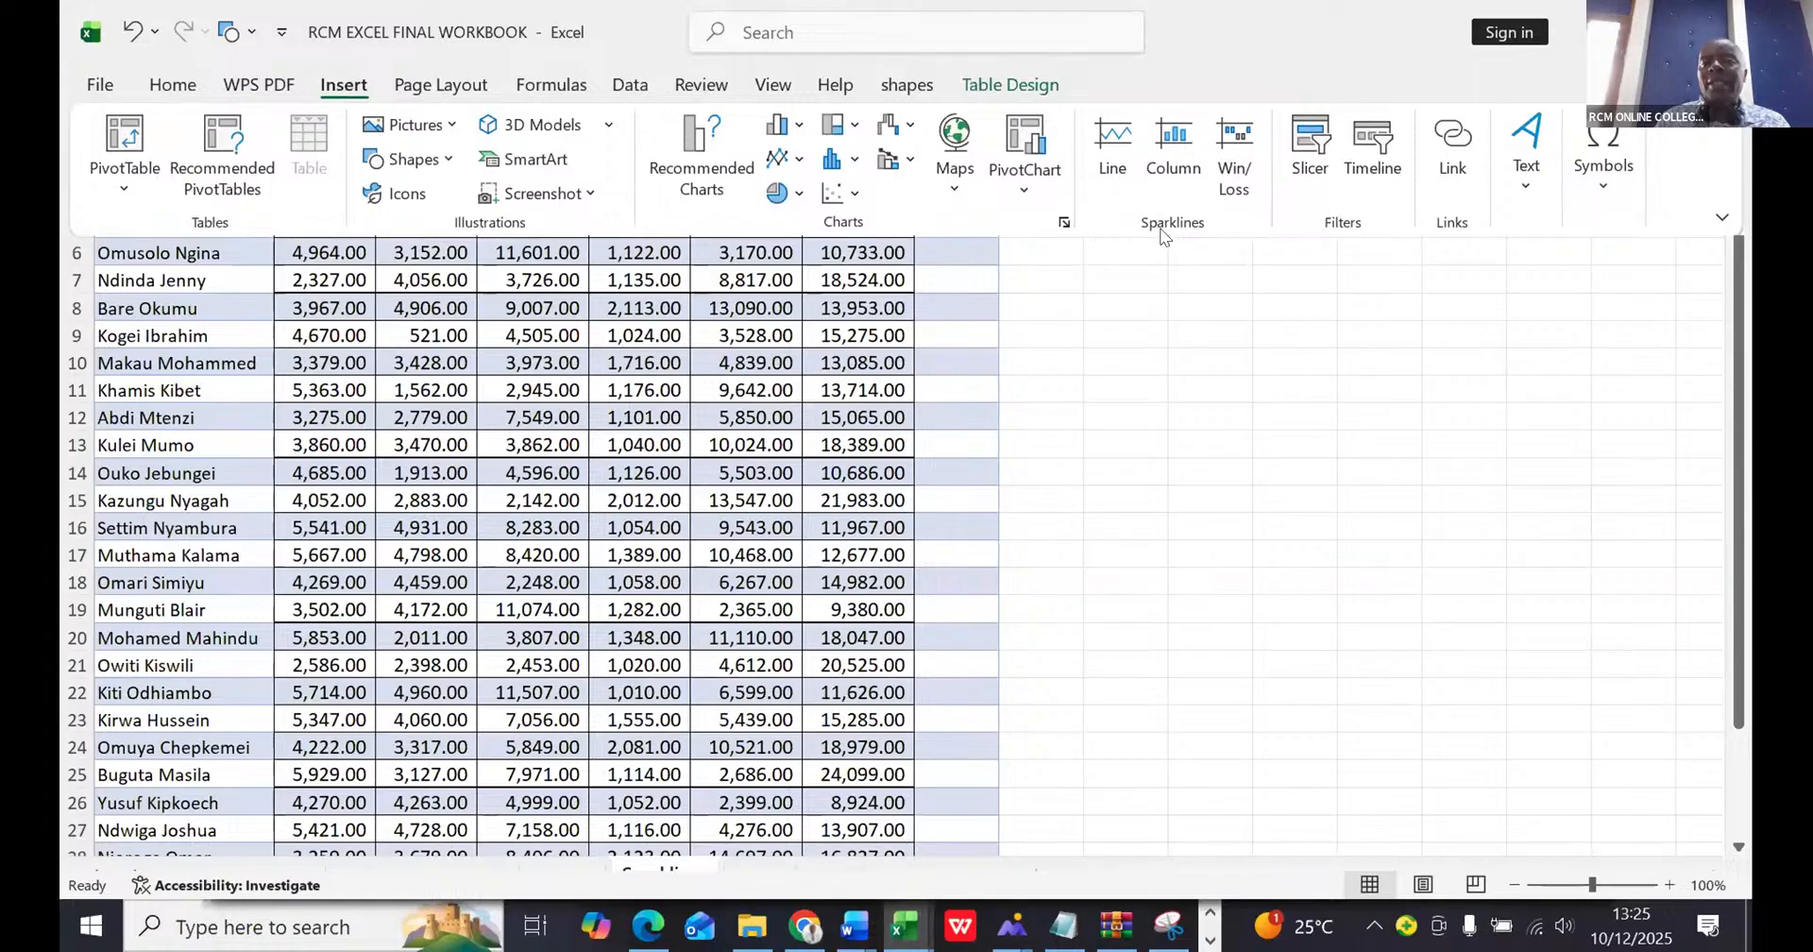
click(1113, 139)
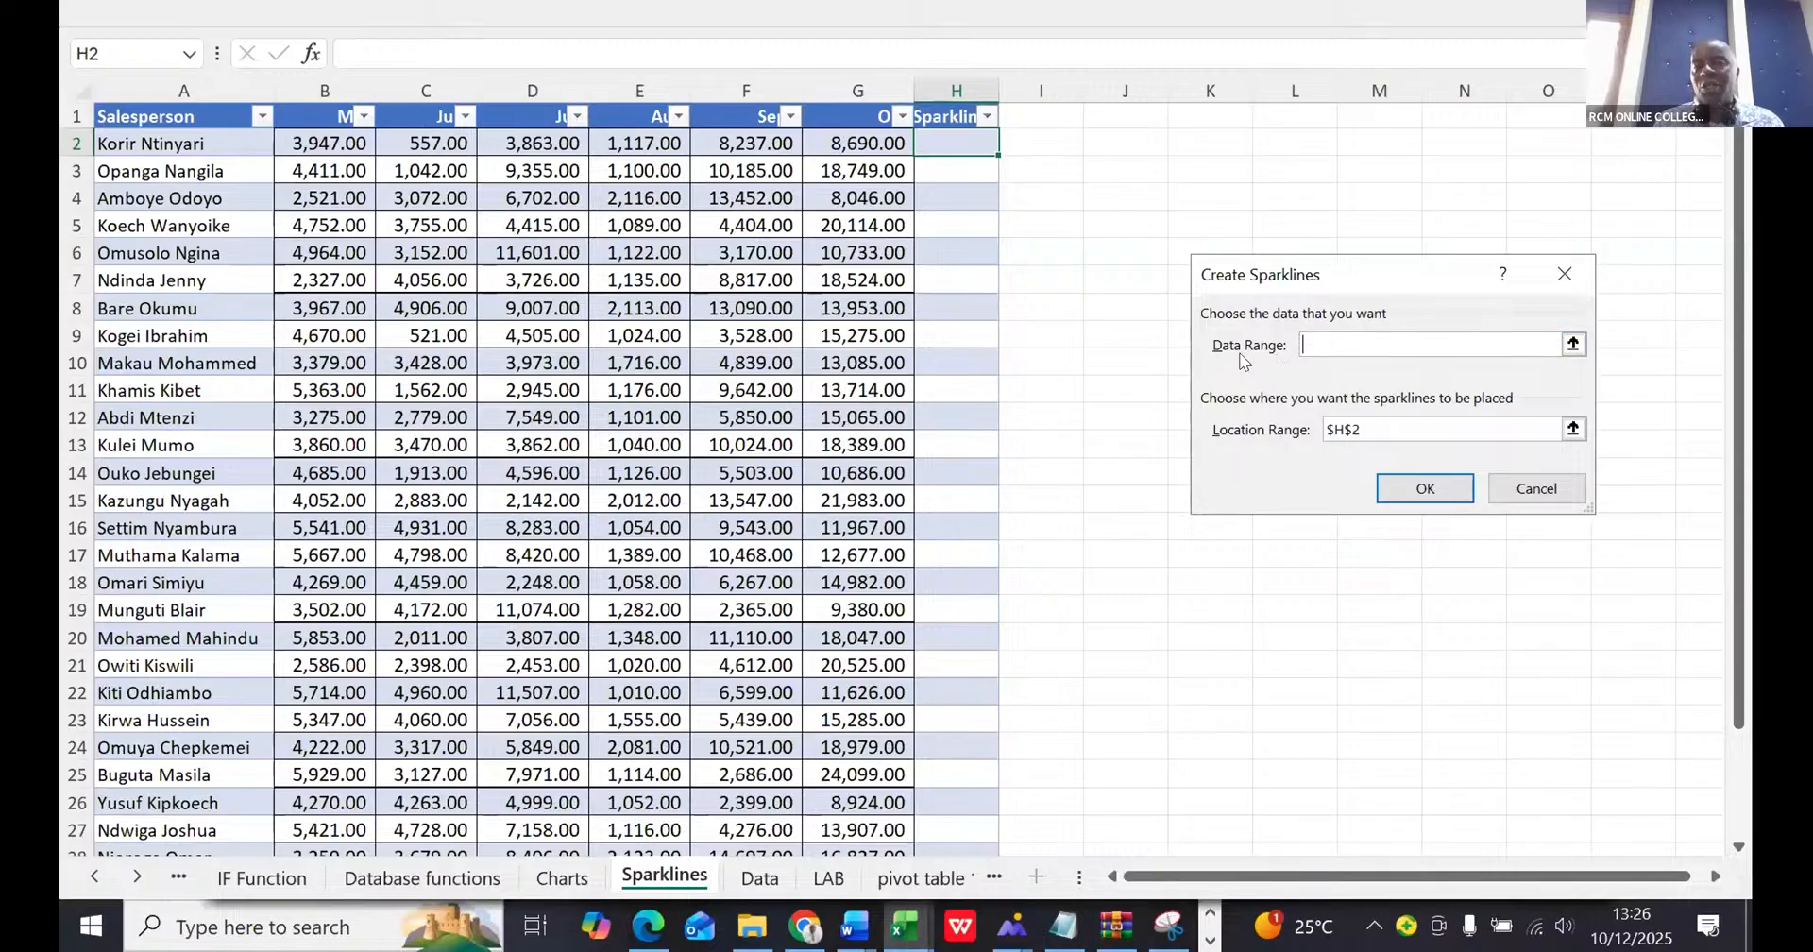
click(314, 139)
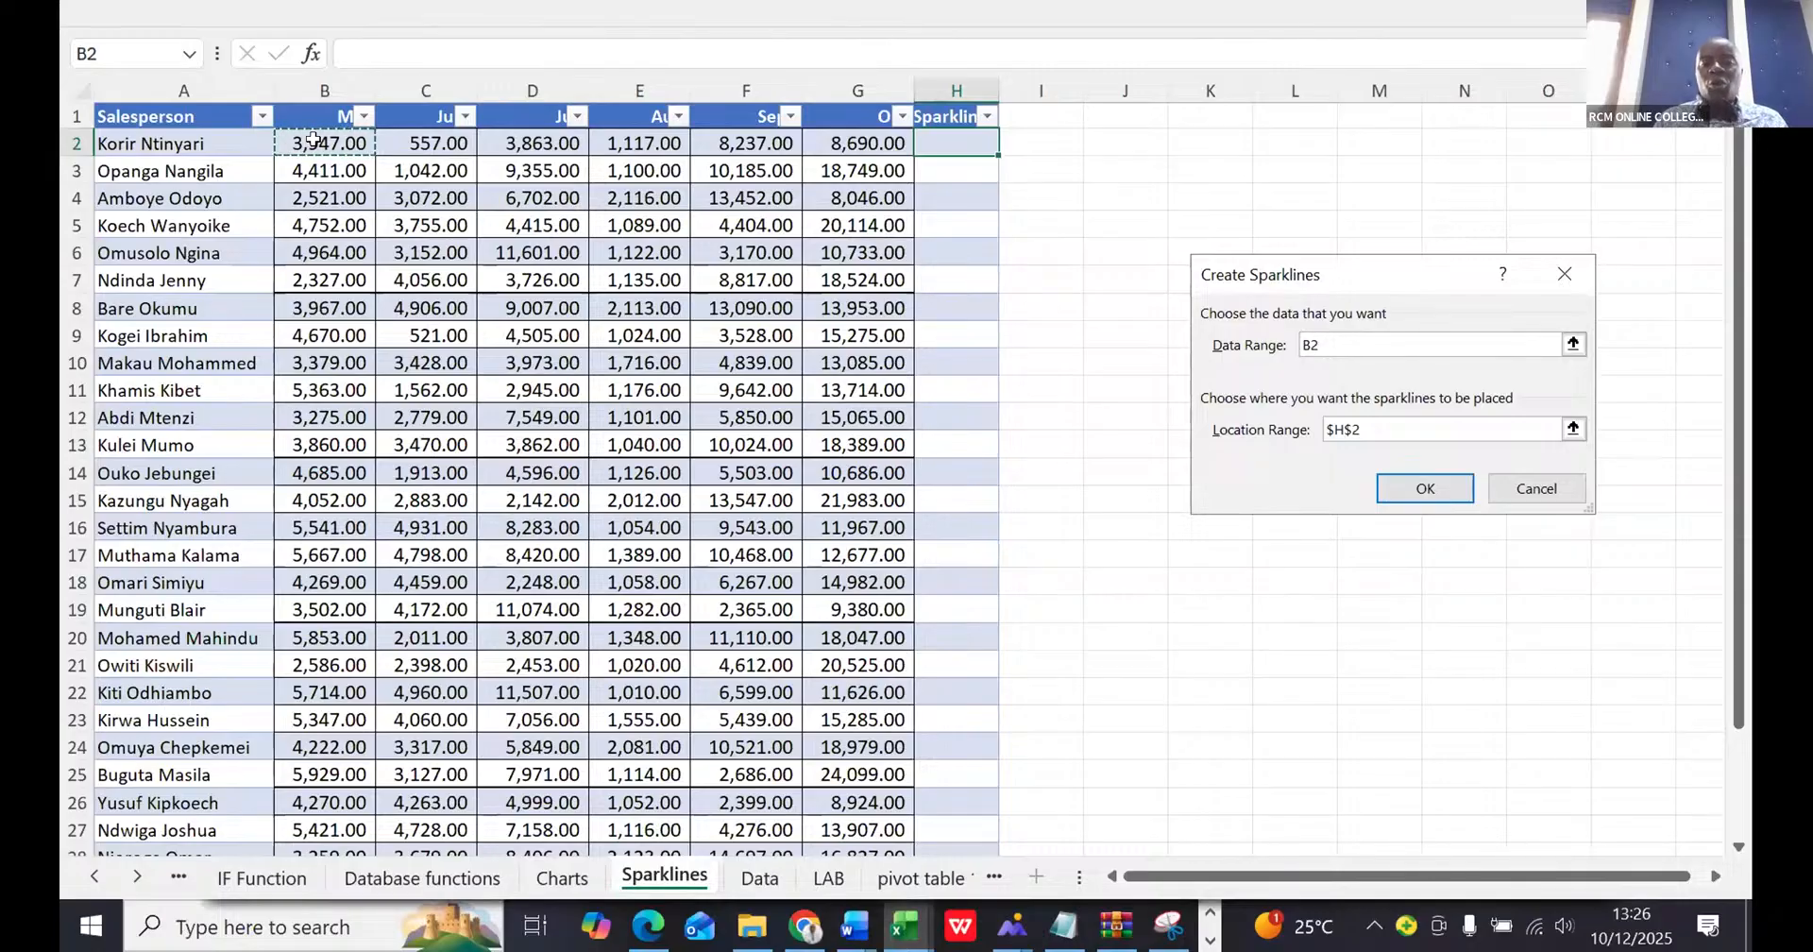
drag(313, 140, 845, 149)
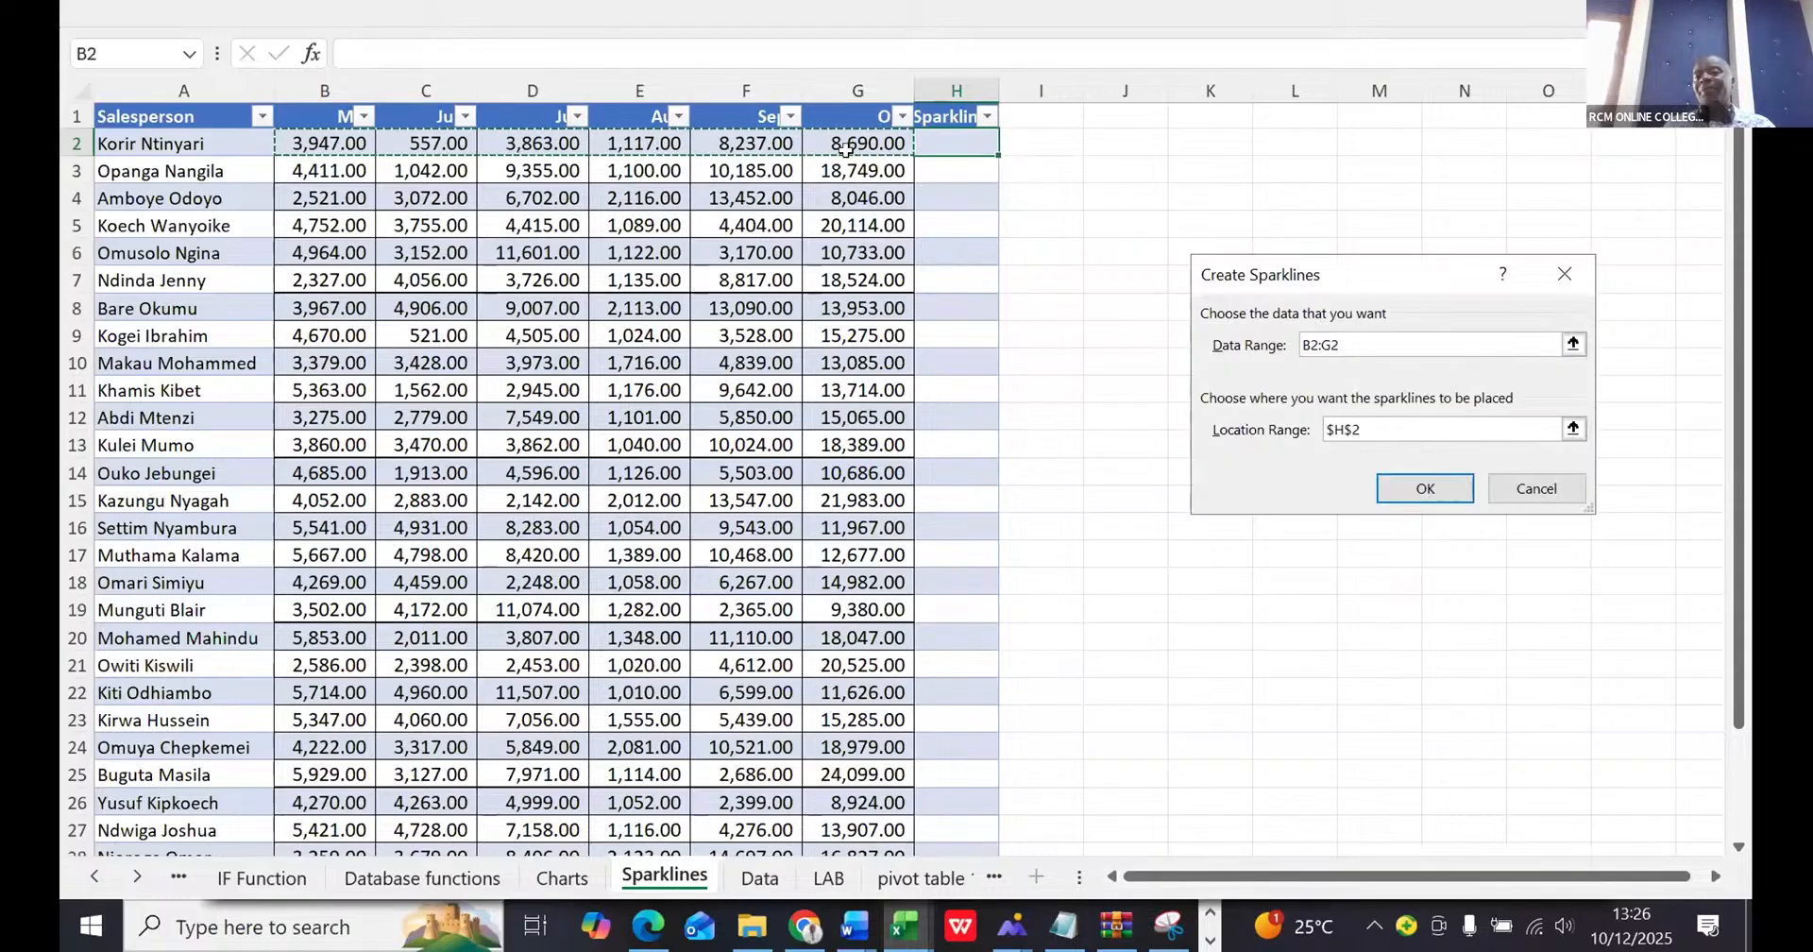
click(1426, 486)
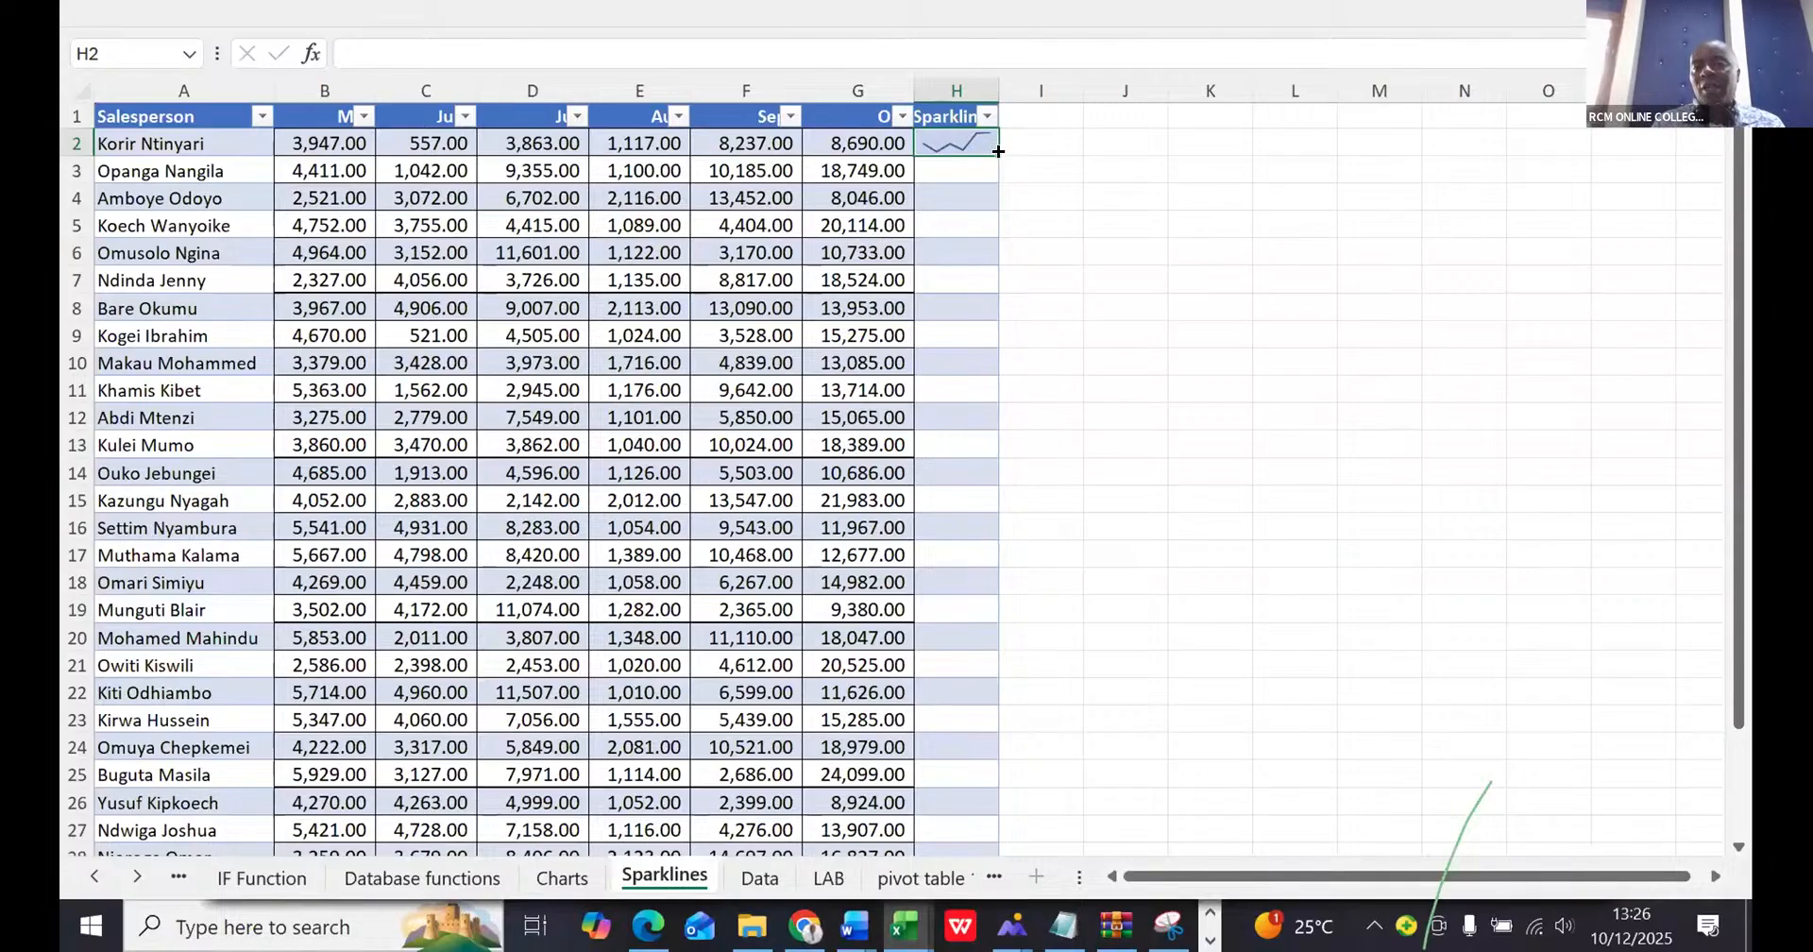
drag(998, 151, 1001, 644)
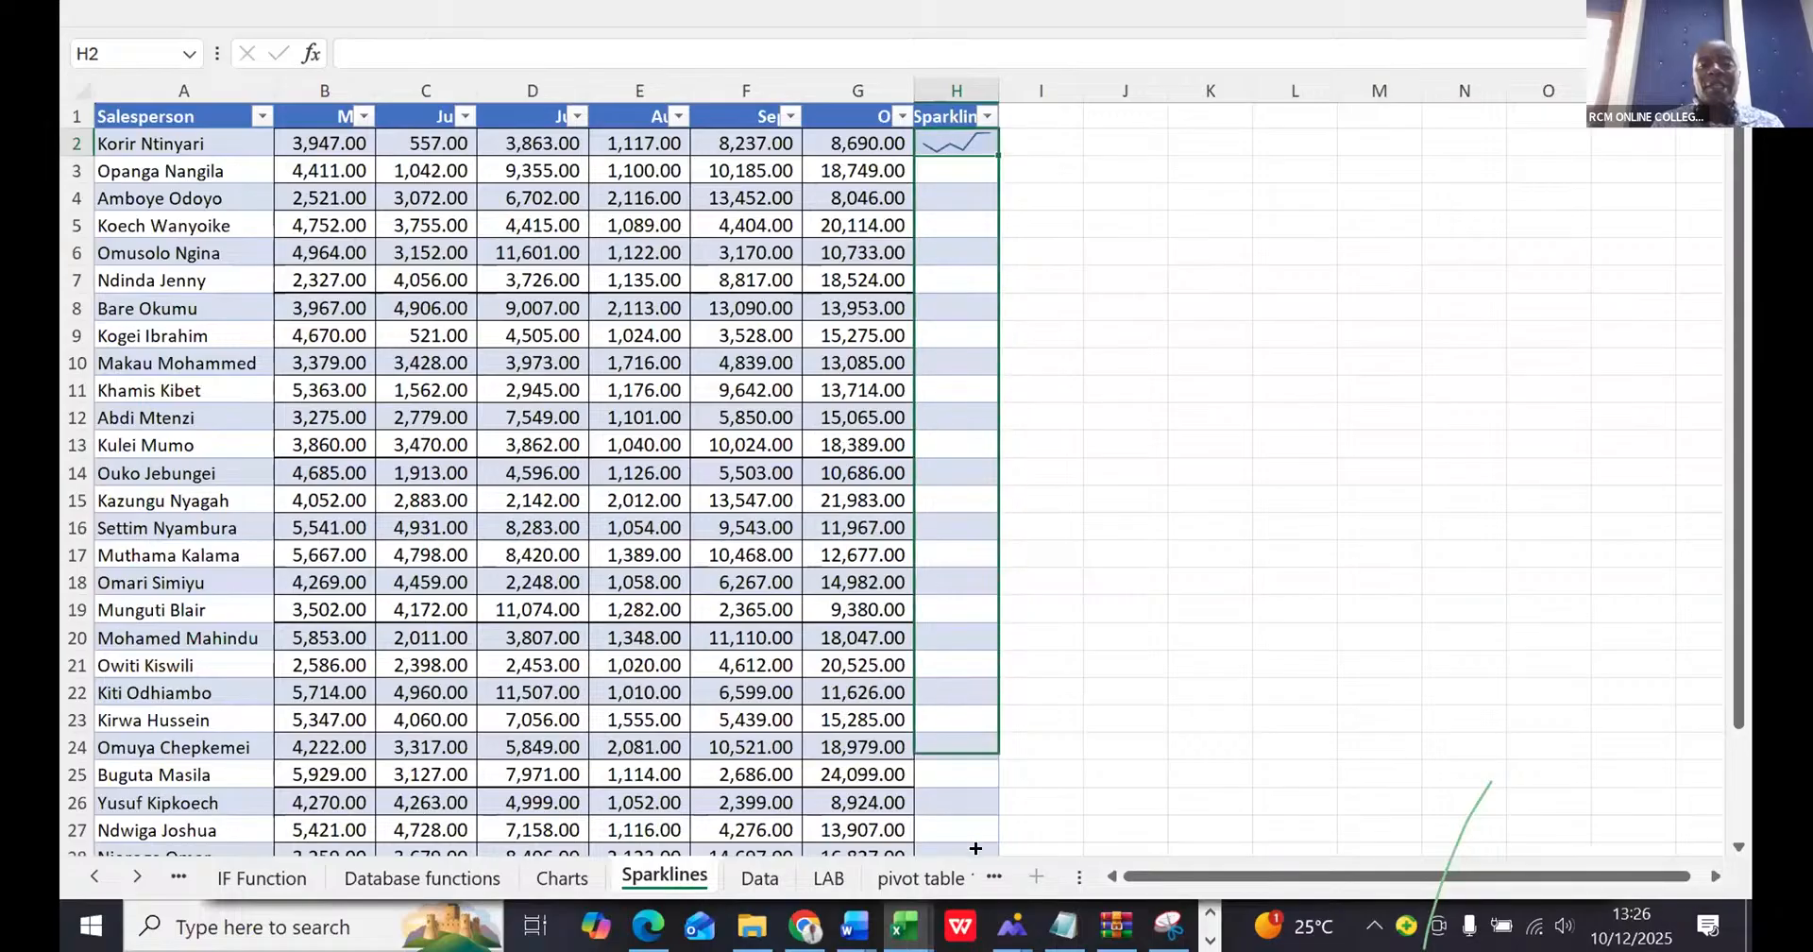
drag(975, 848, 981, 804)
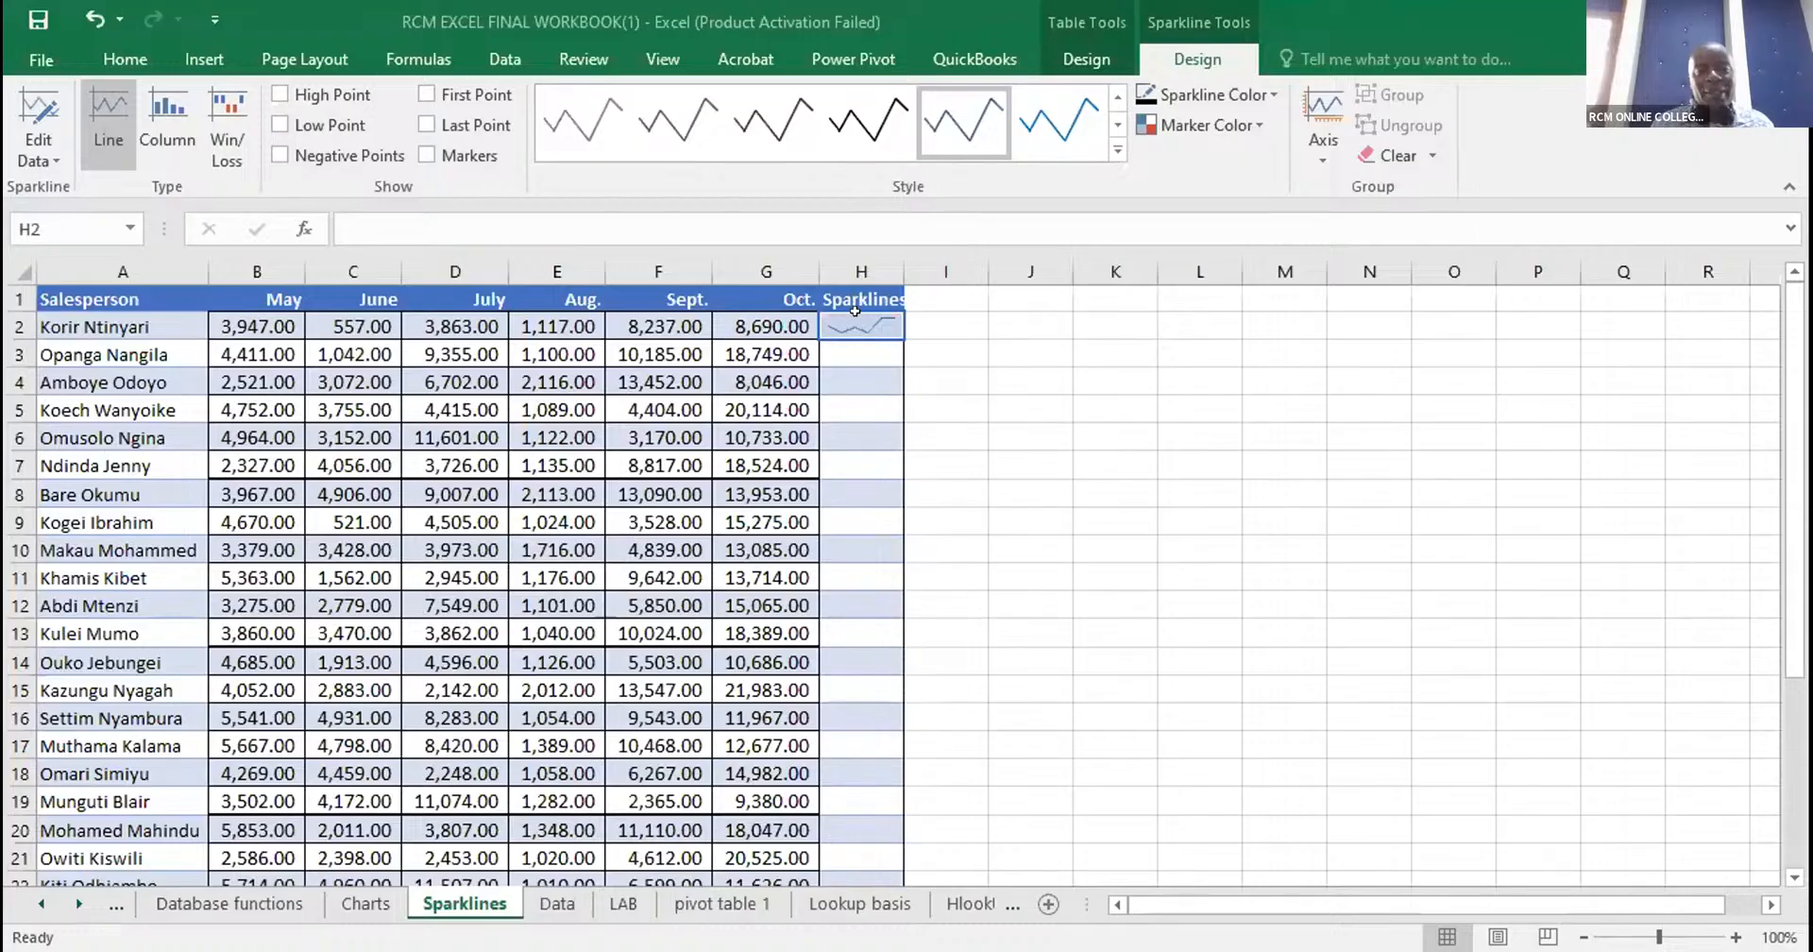
double_click(855, 313)
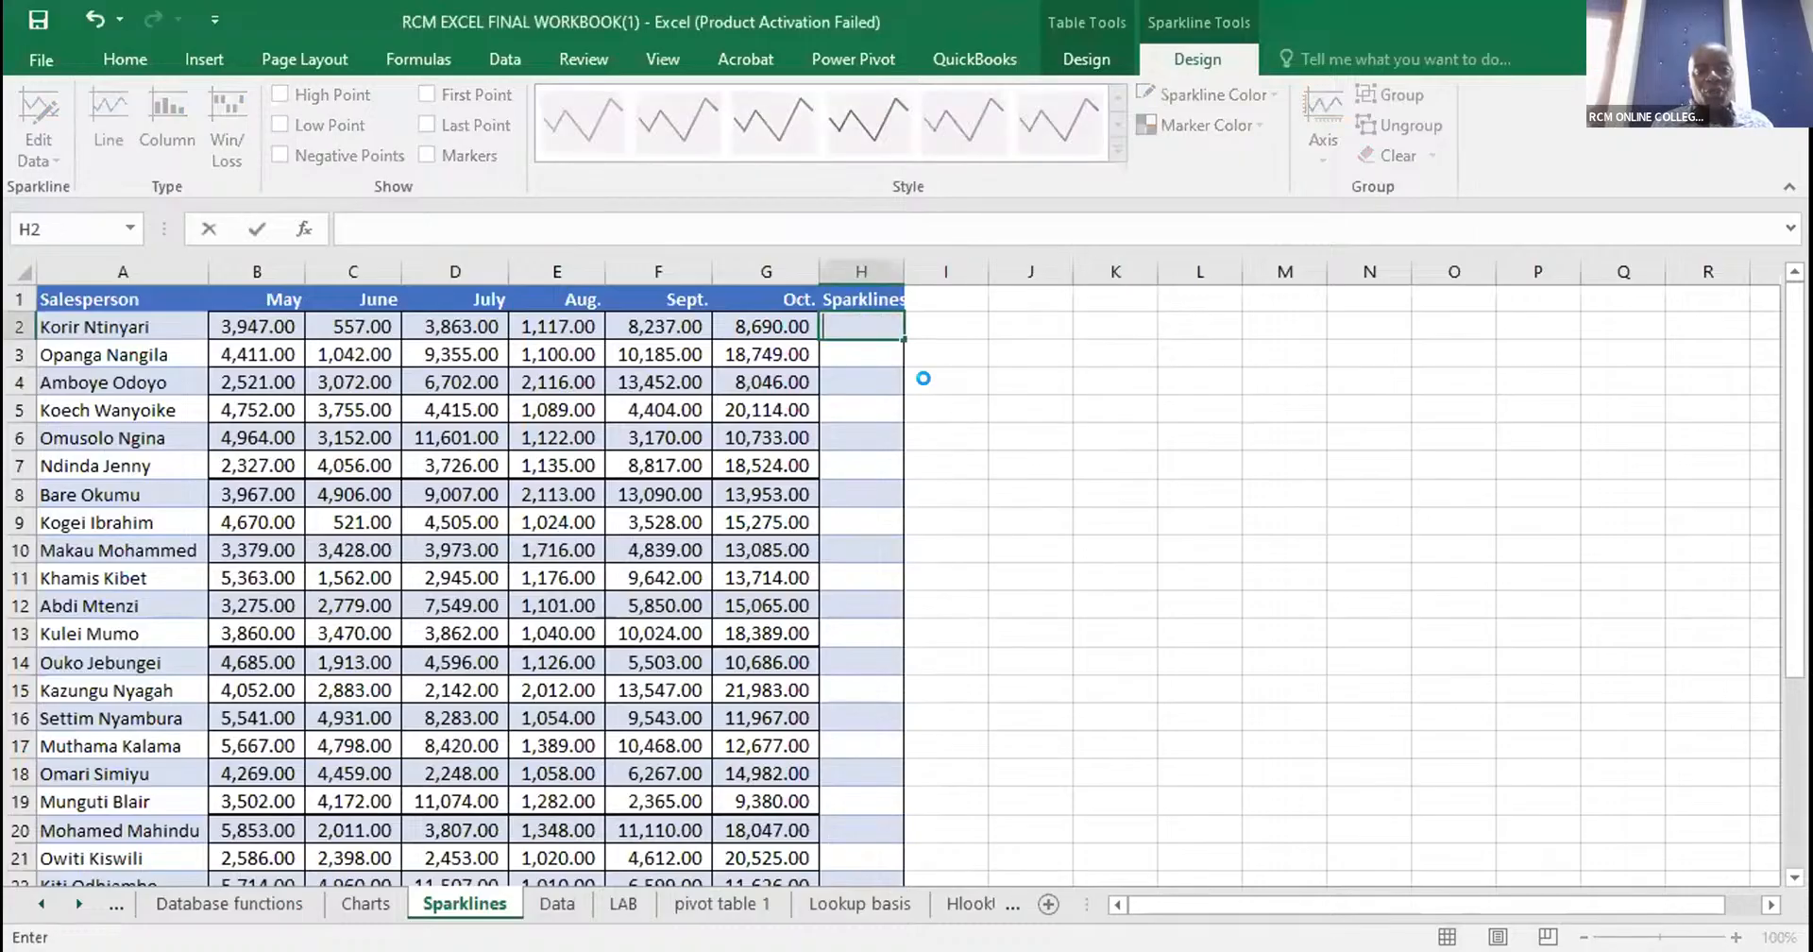
click(926, 401)
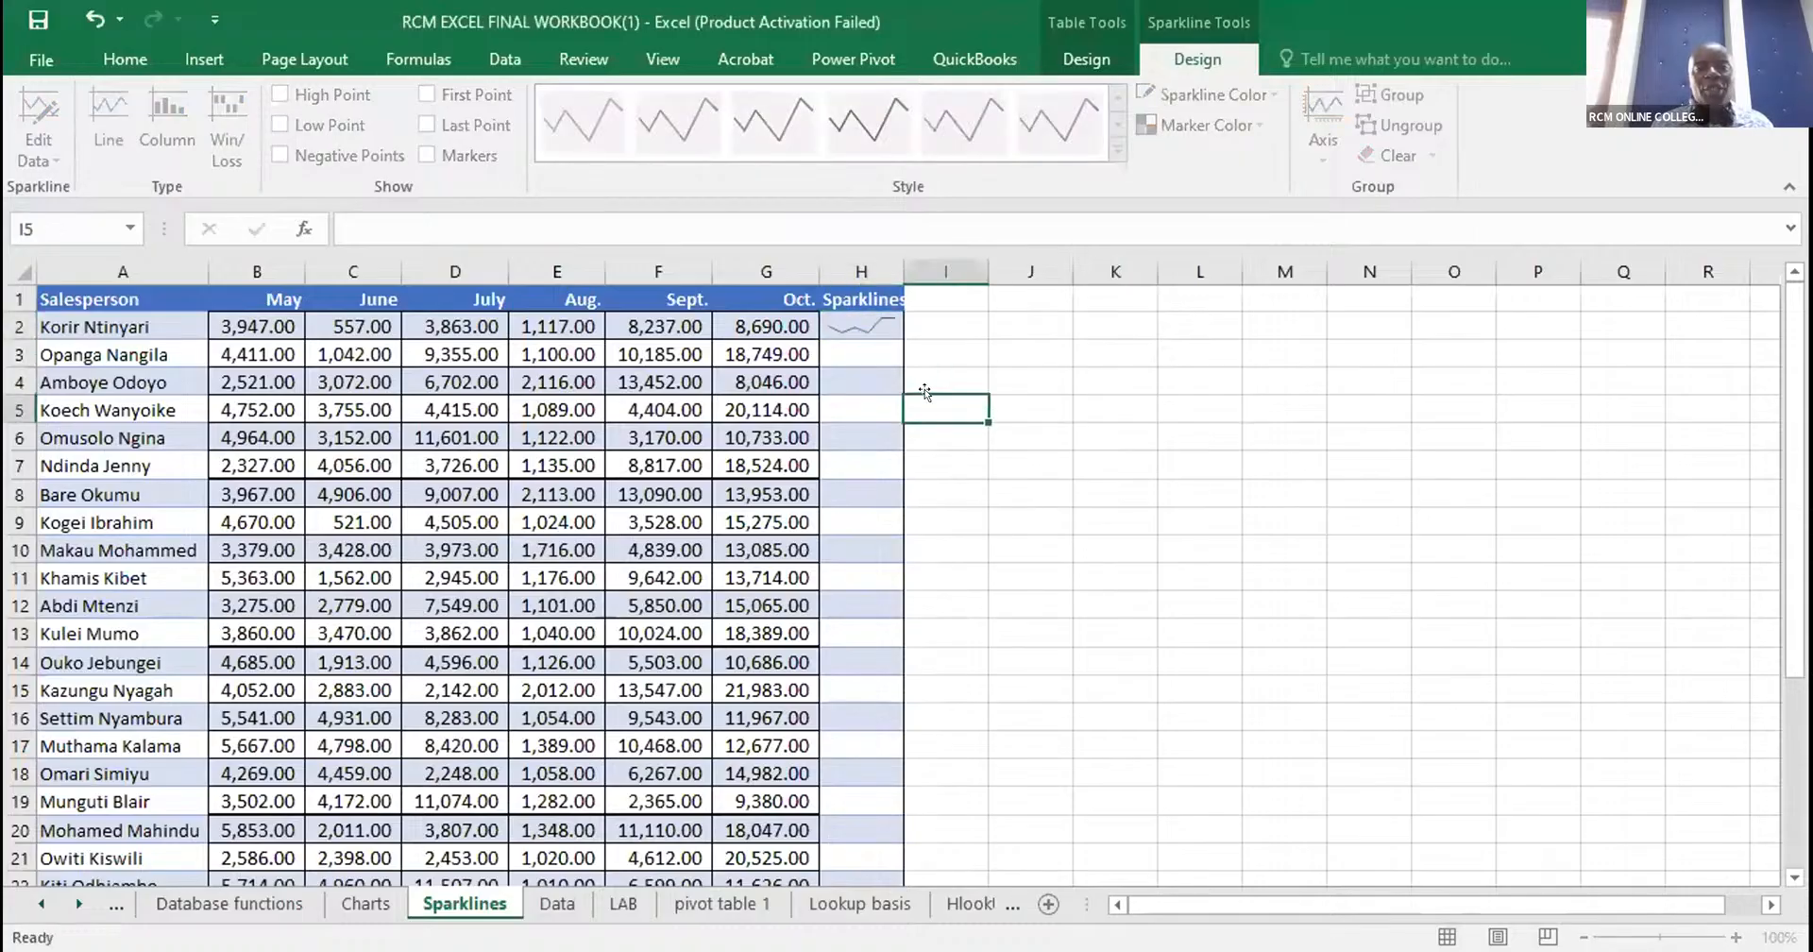
click(855, 326)
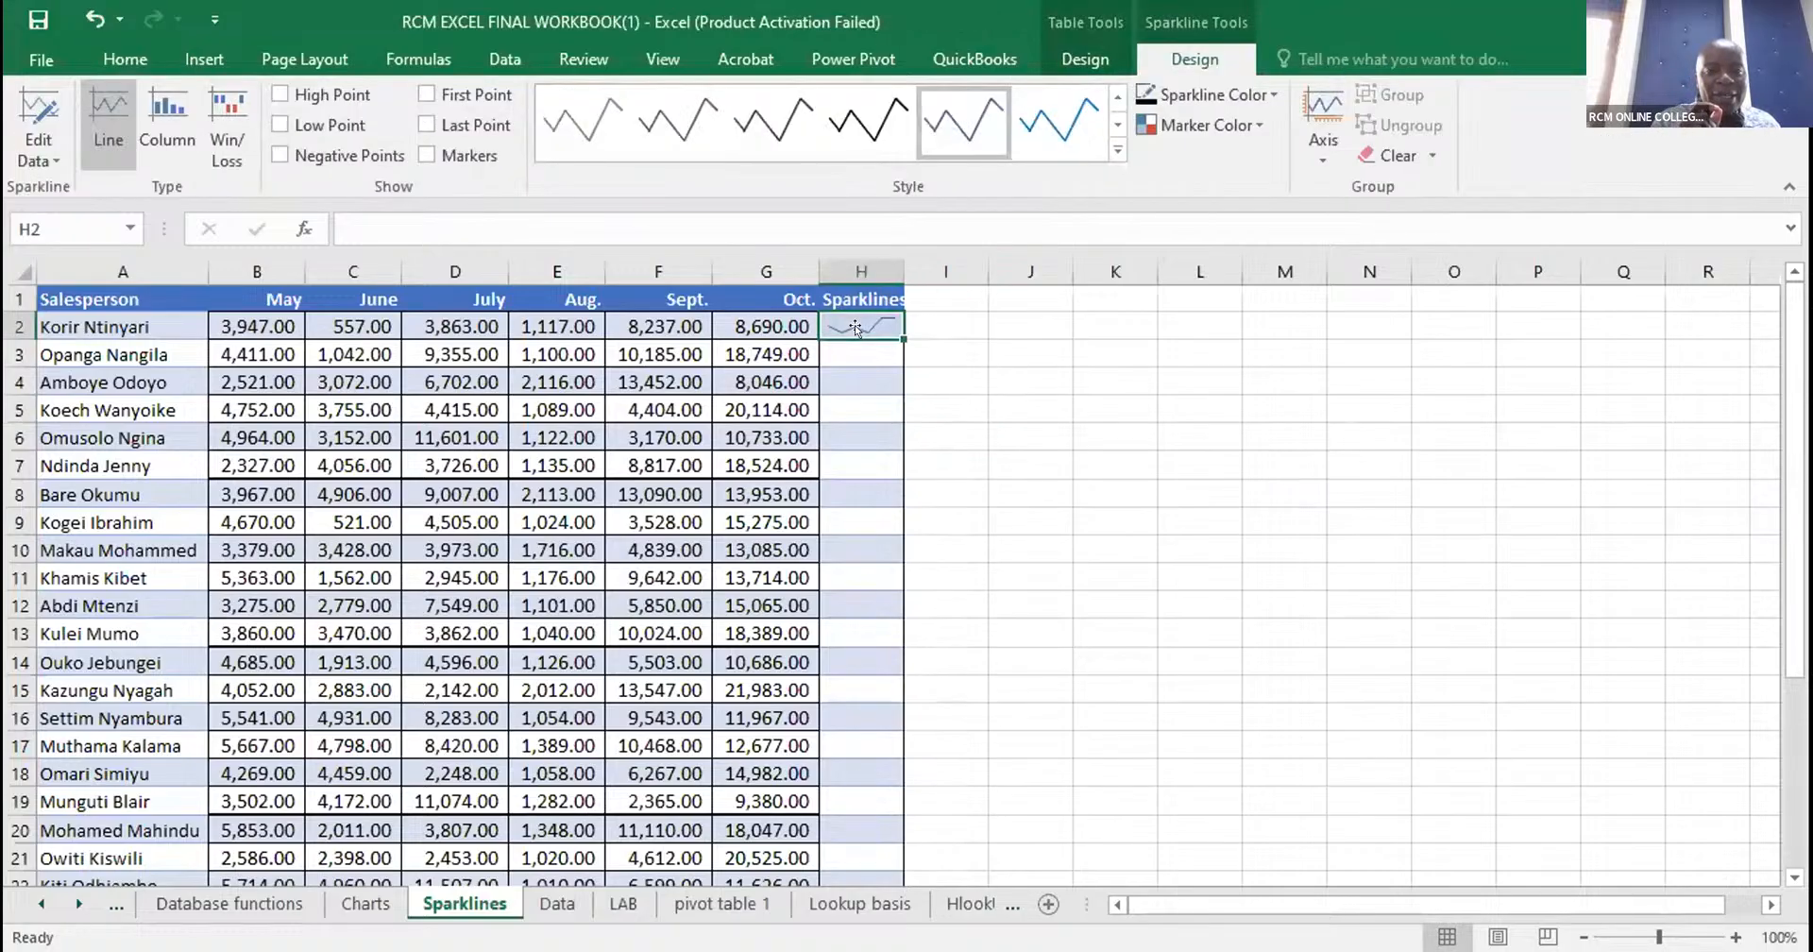
click(915, 315)
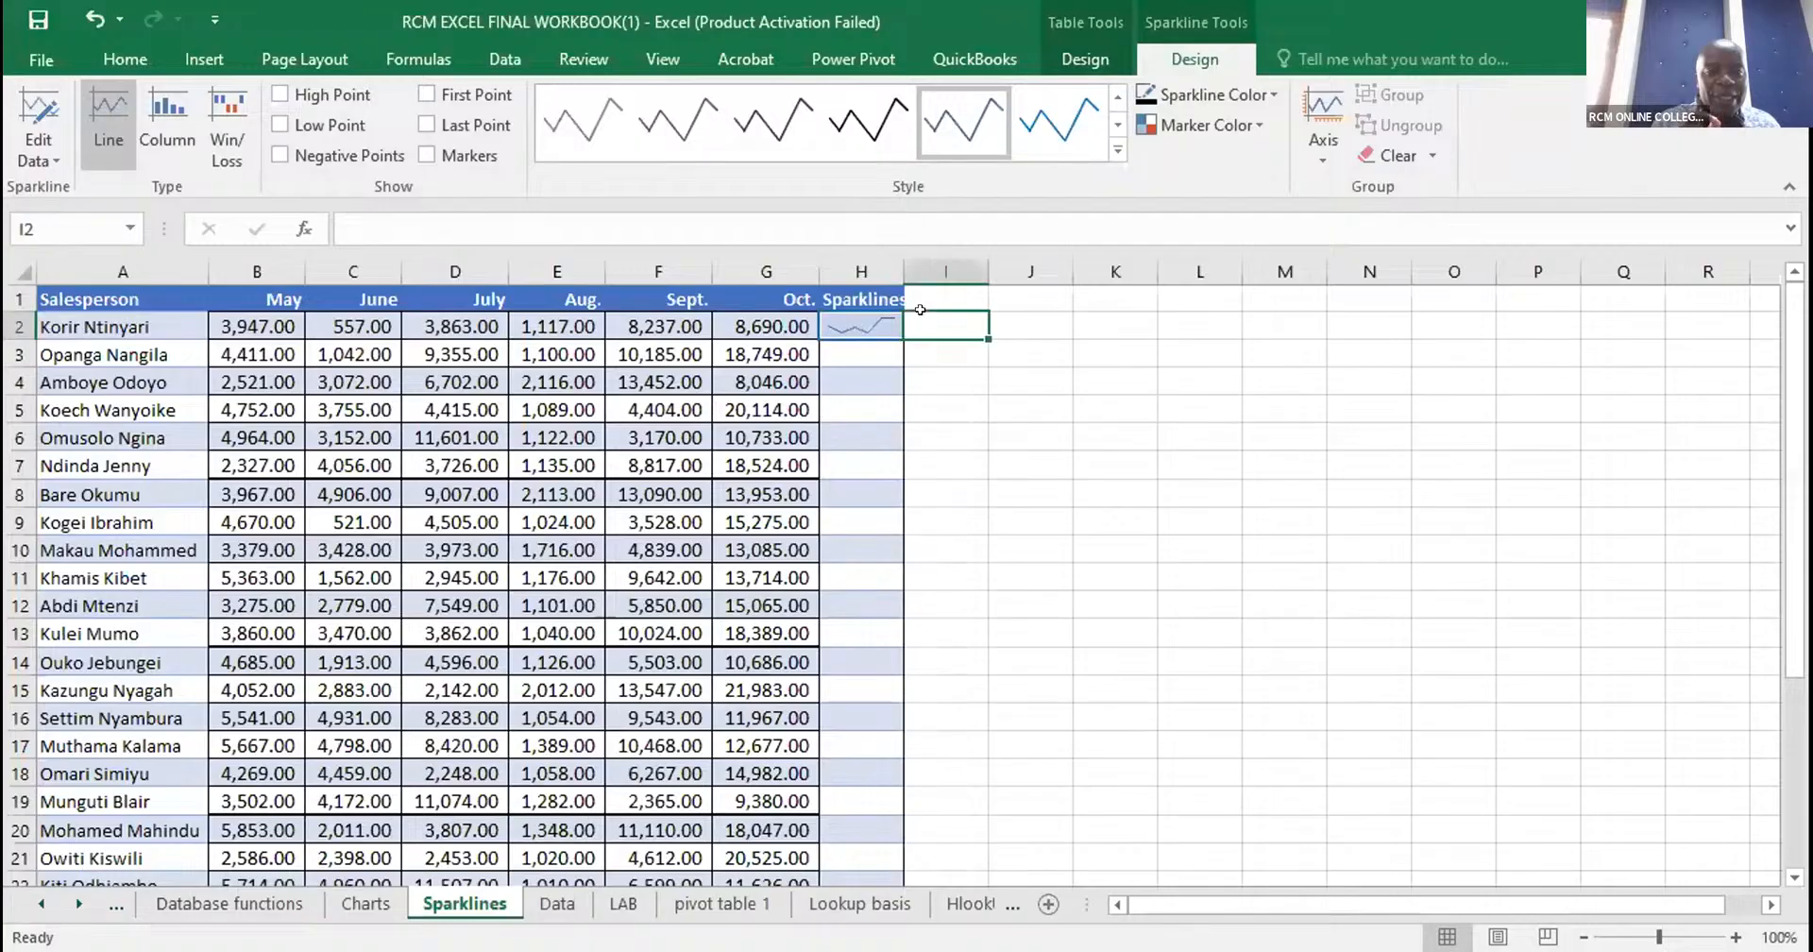
key(Left)
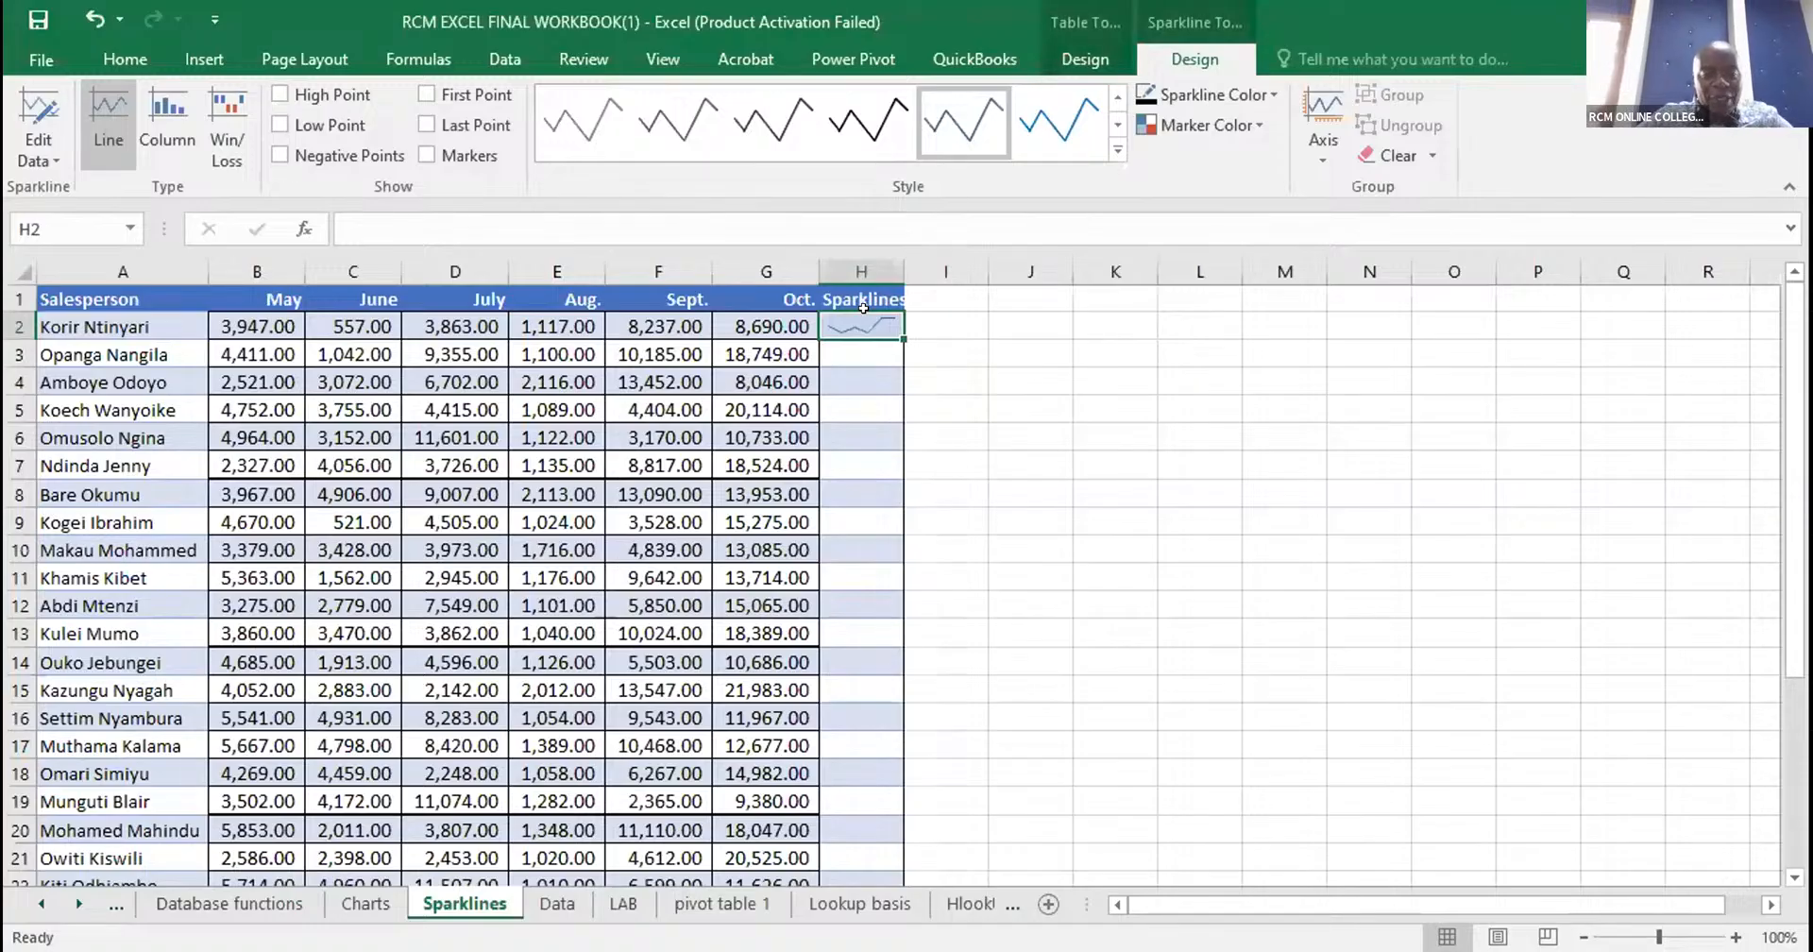
click(908, 342)
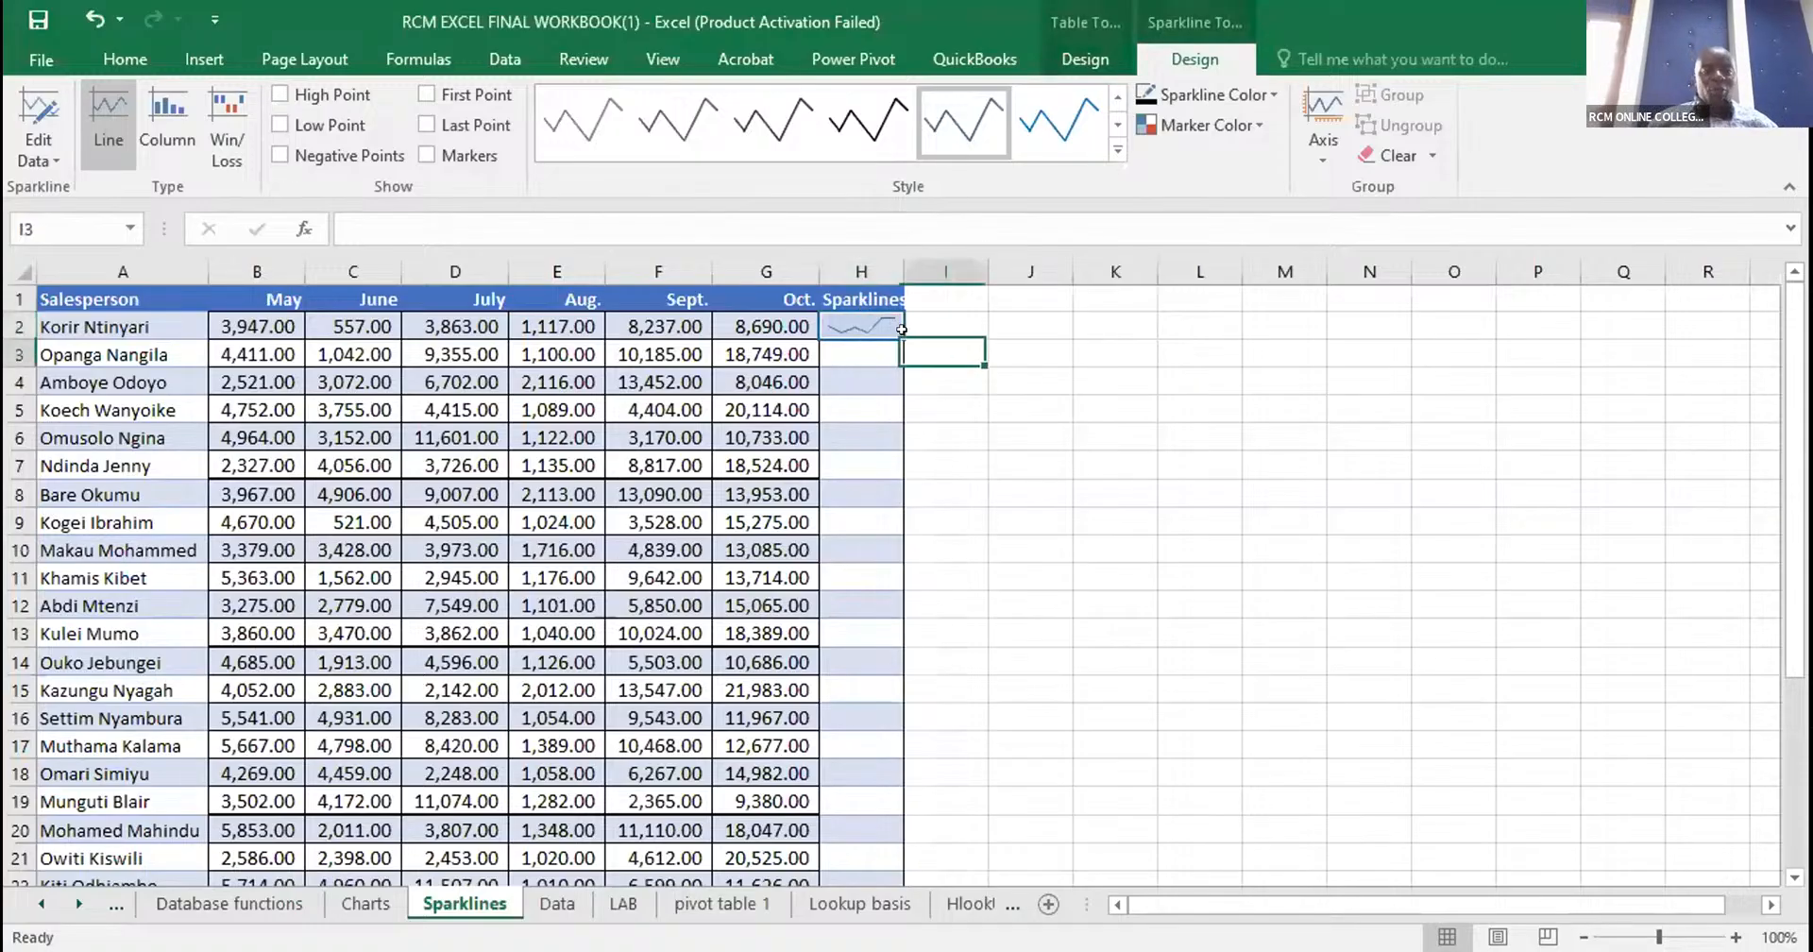
- Insert a line sparkline in cell H3 using the May to October sales in B3:G3
click(201, 57)
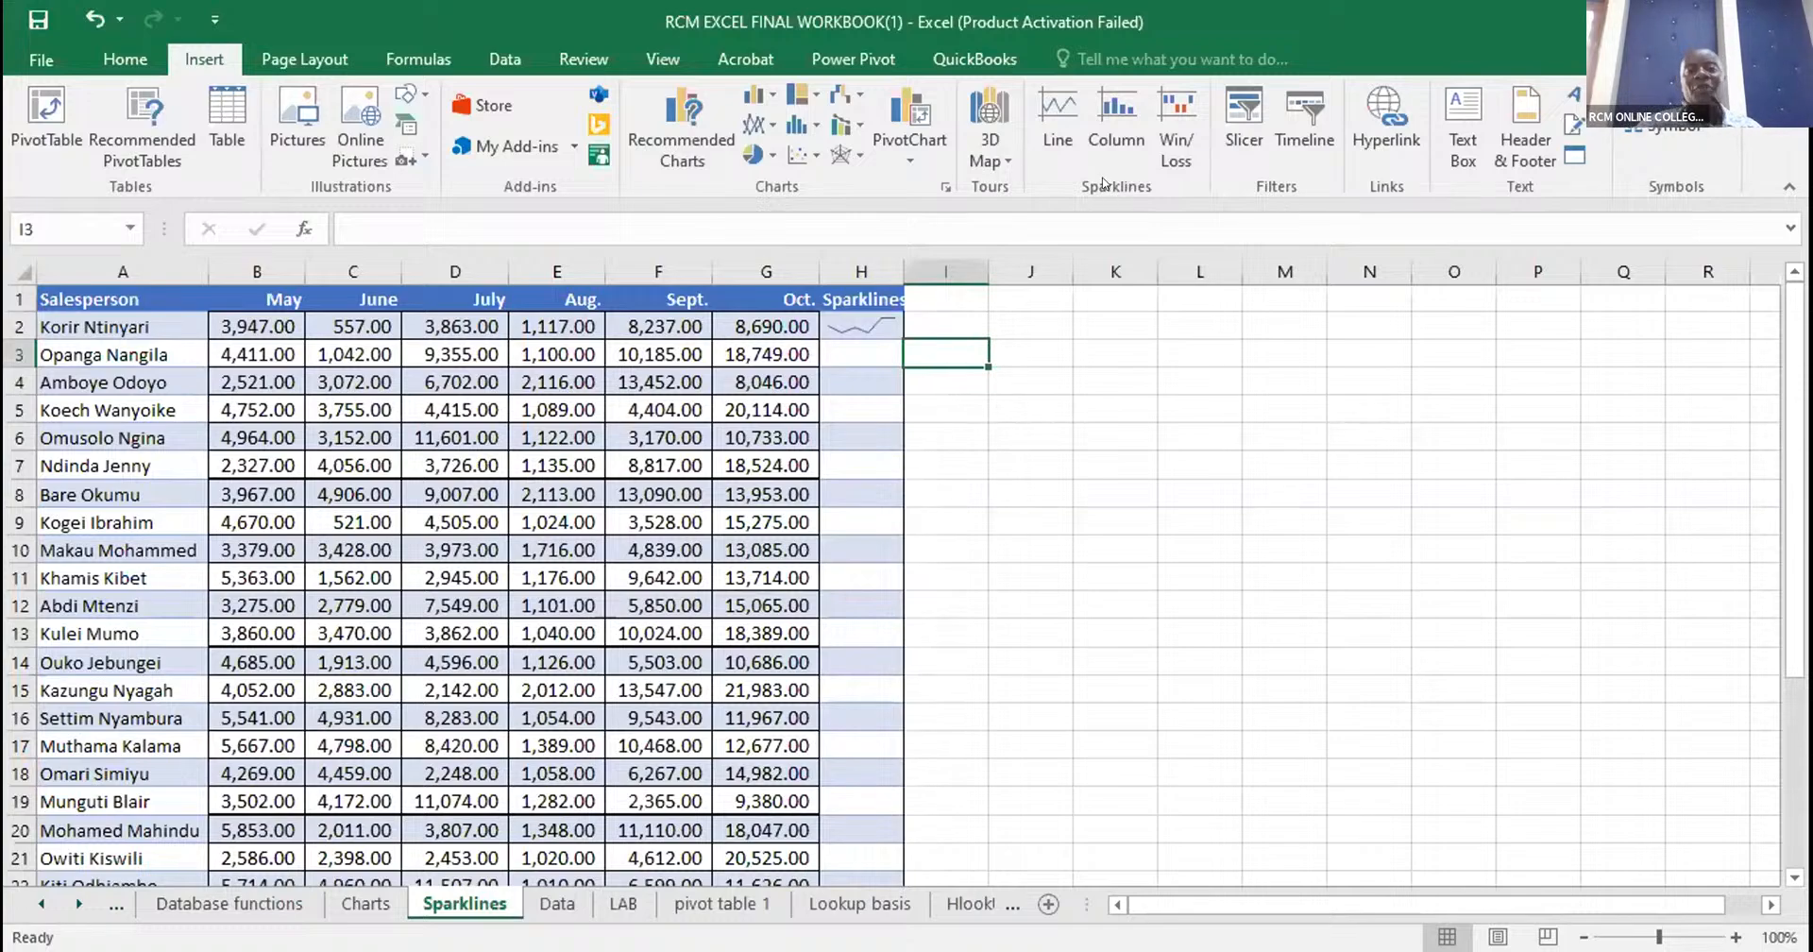
click(837, 344)
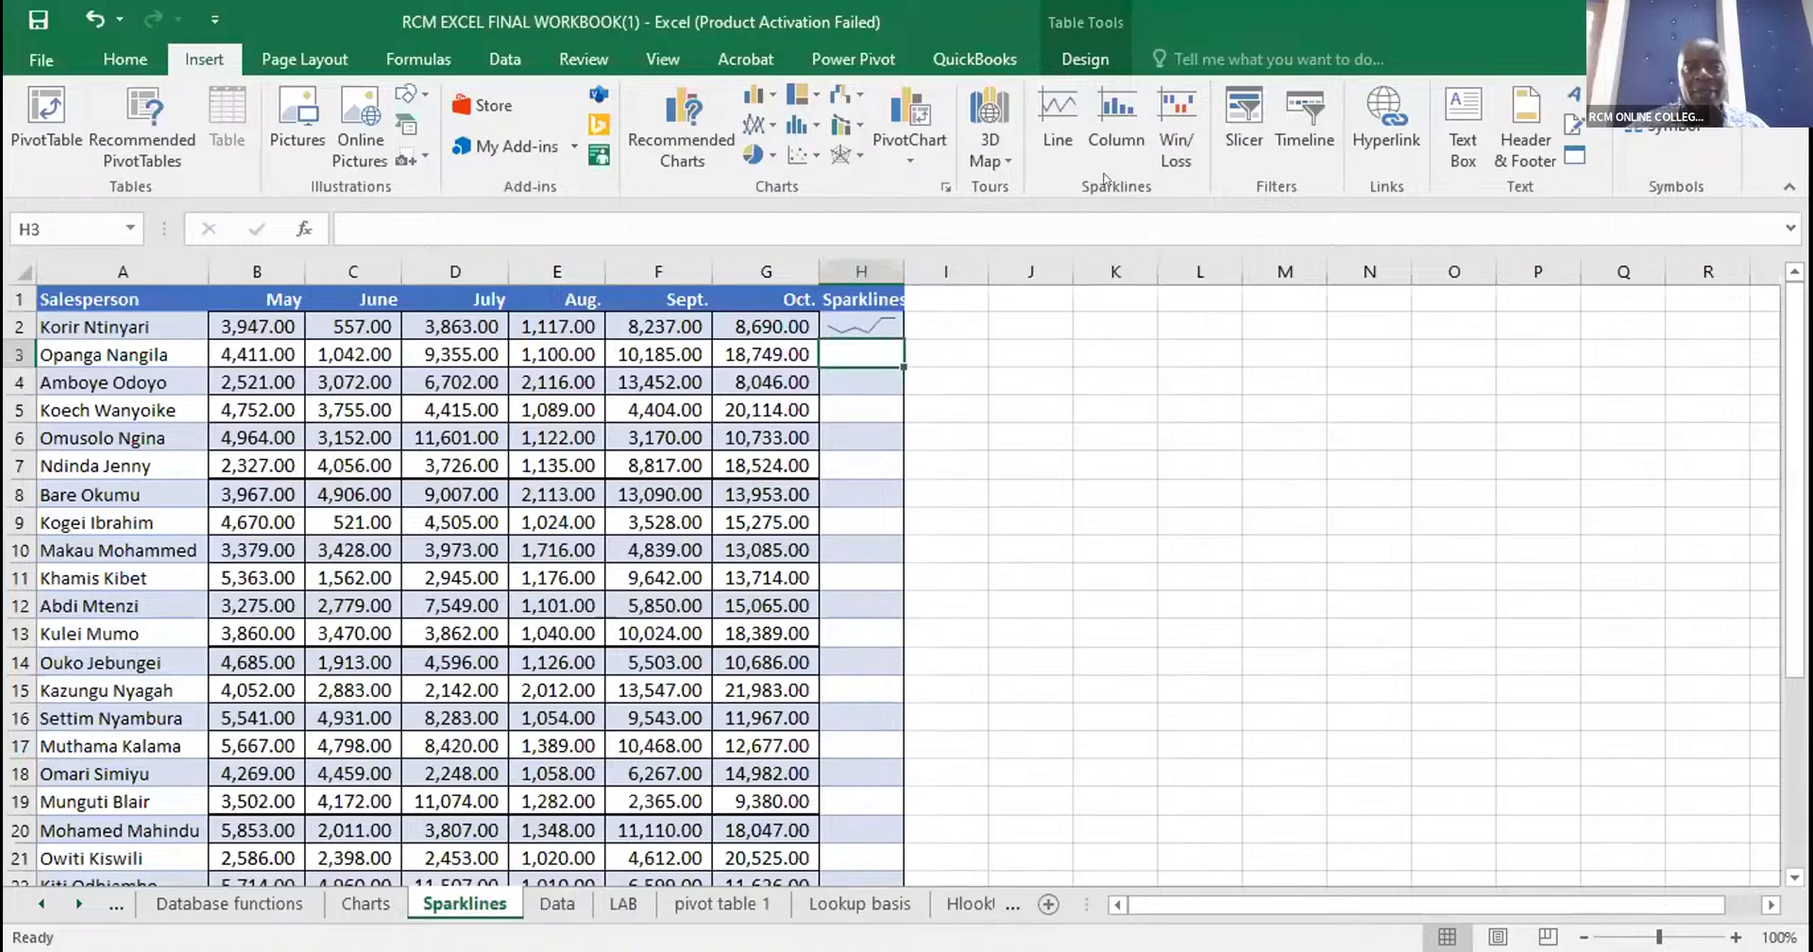
click(1045, 138)
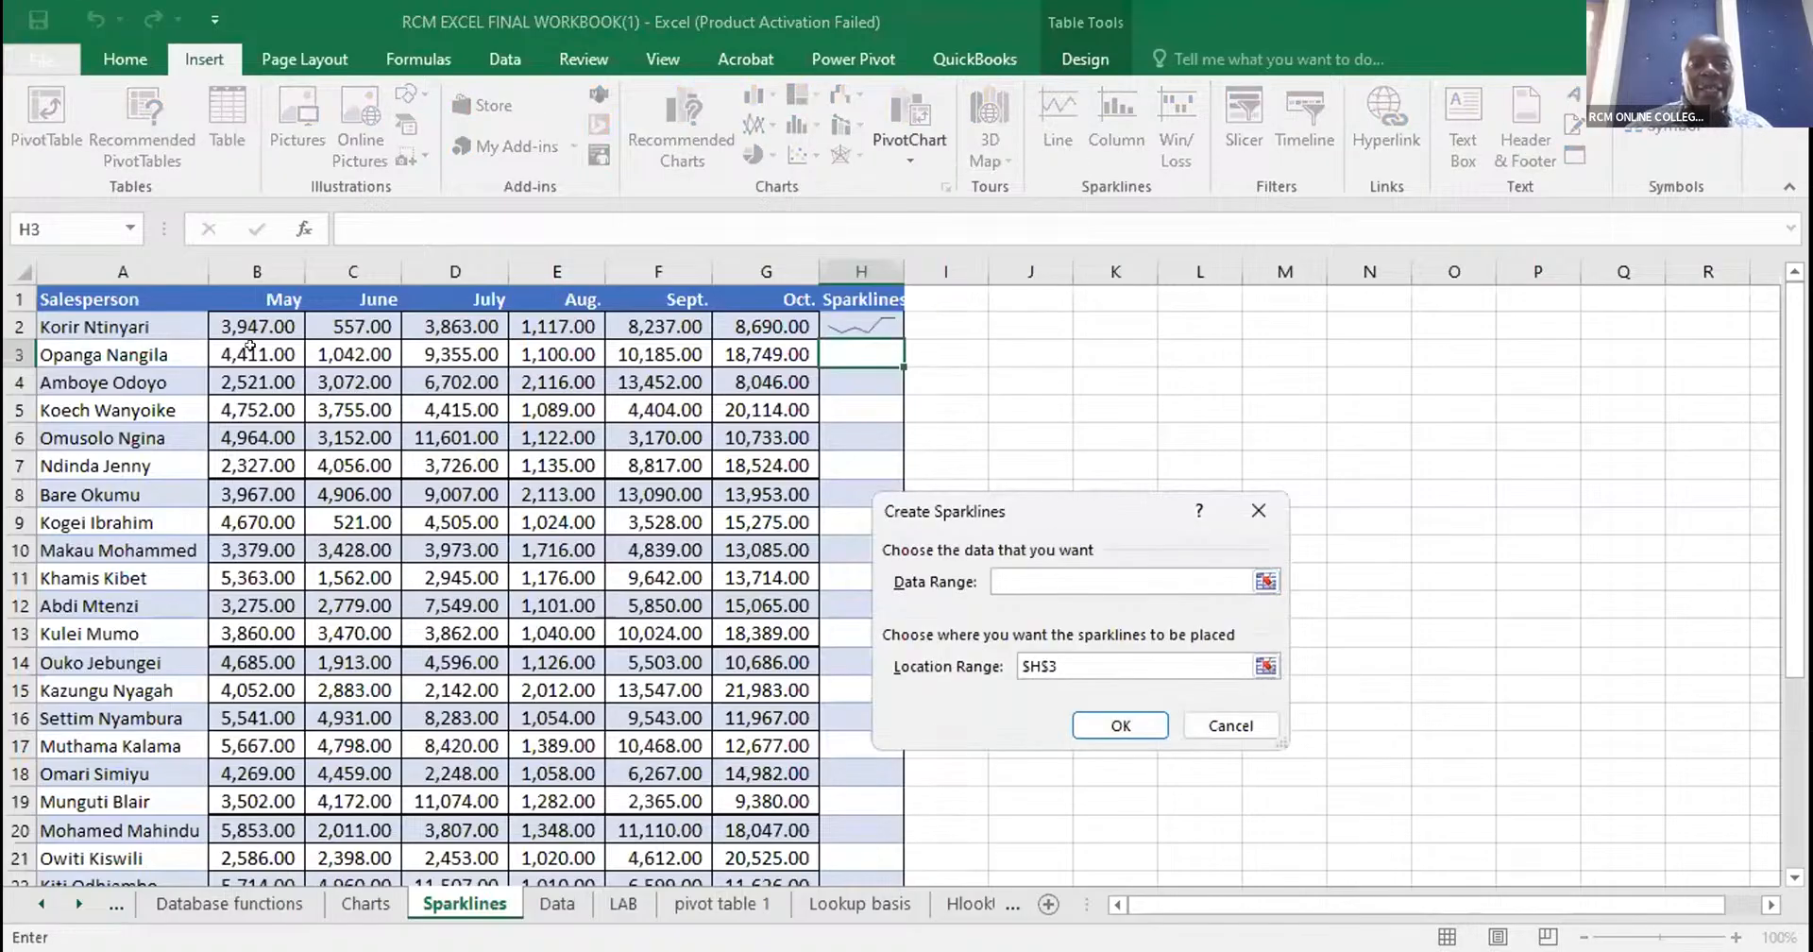
click(250, 347)
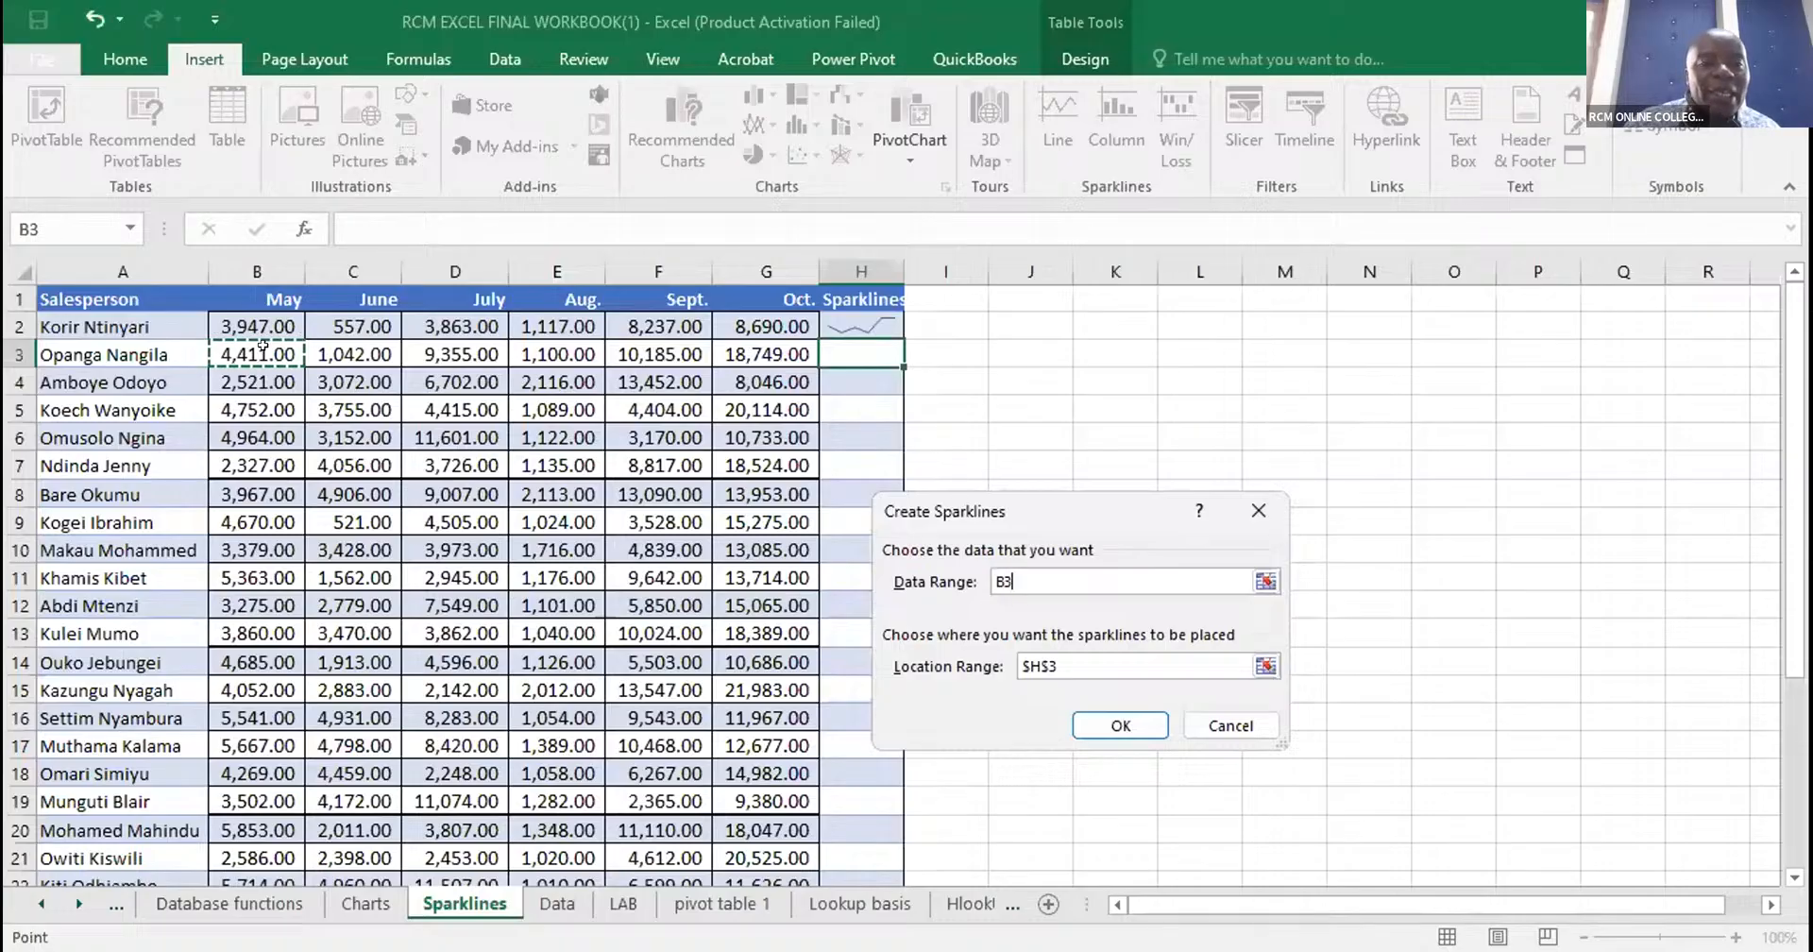
shift+click(747, 346)
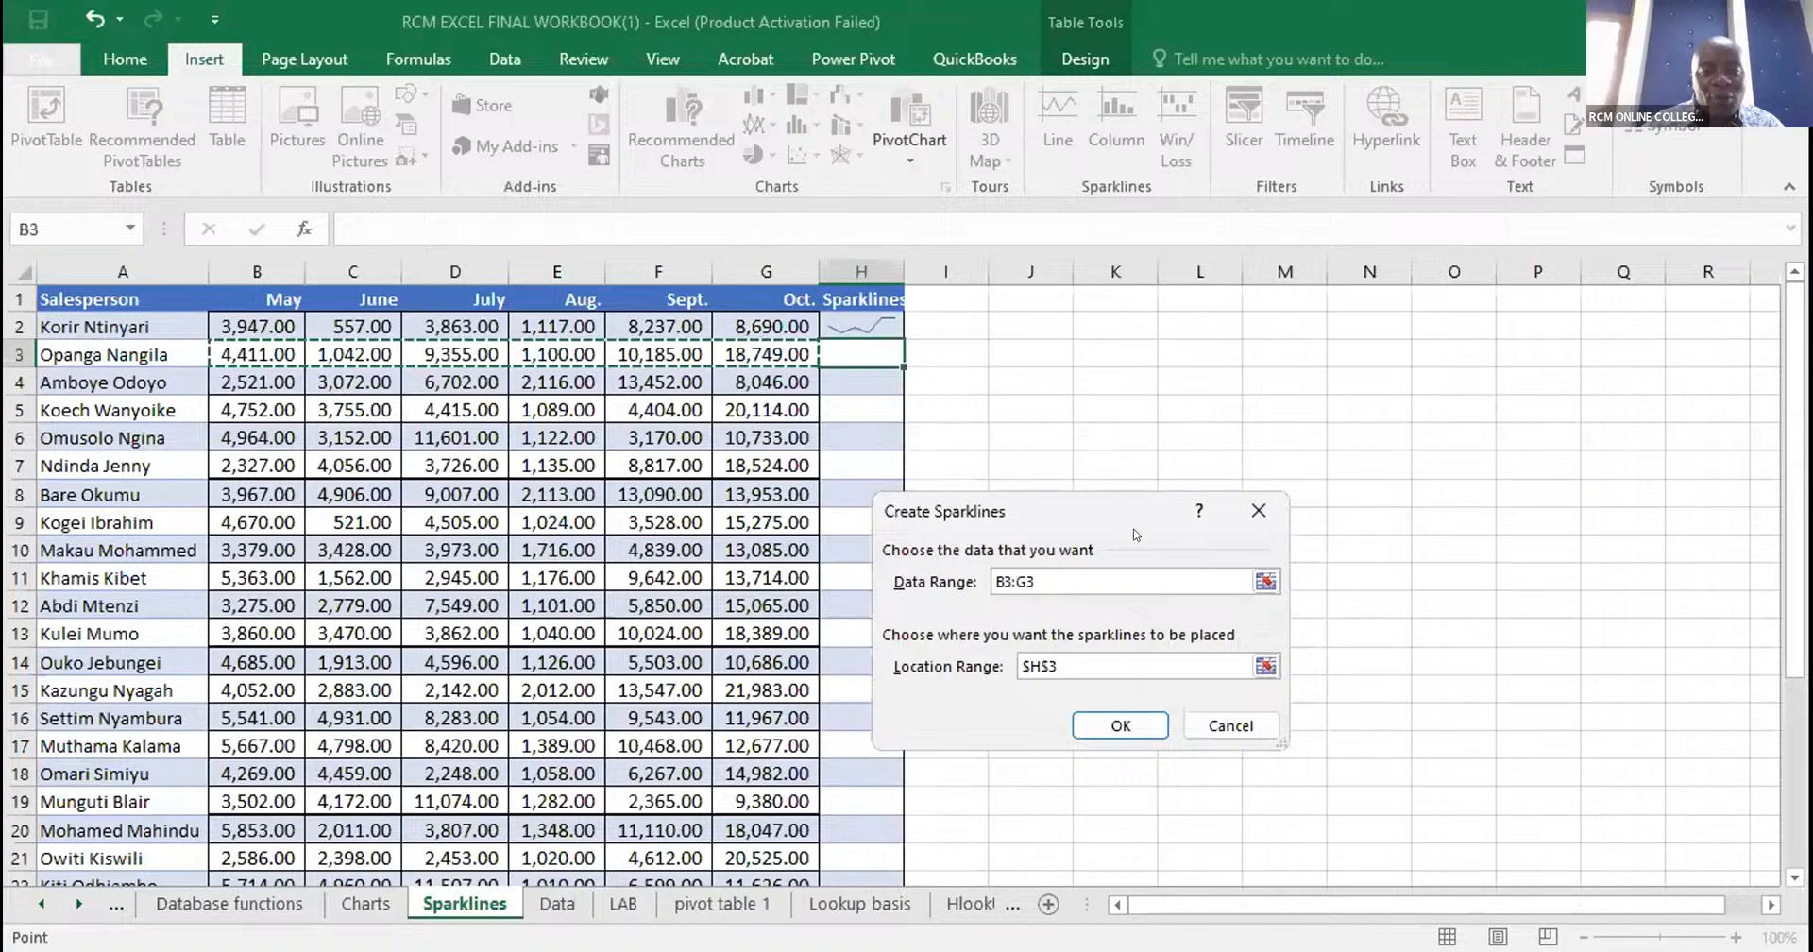
click(1111, 725)
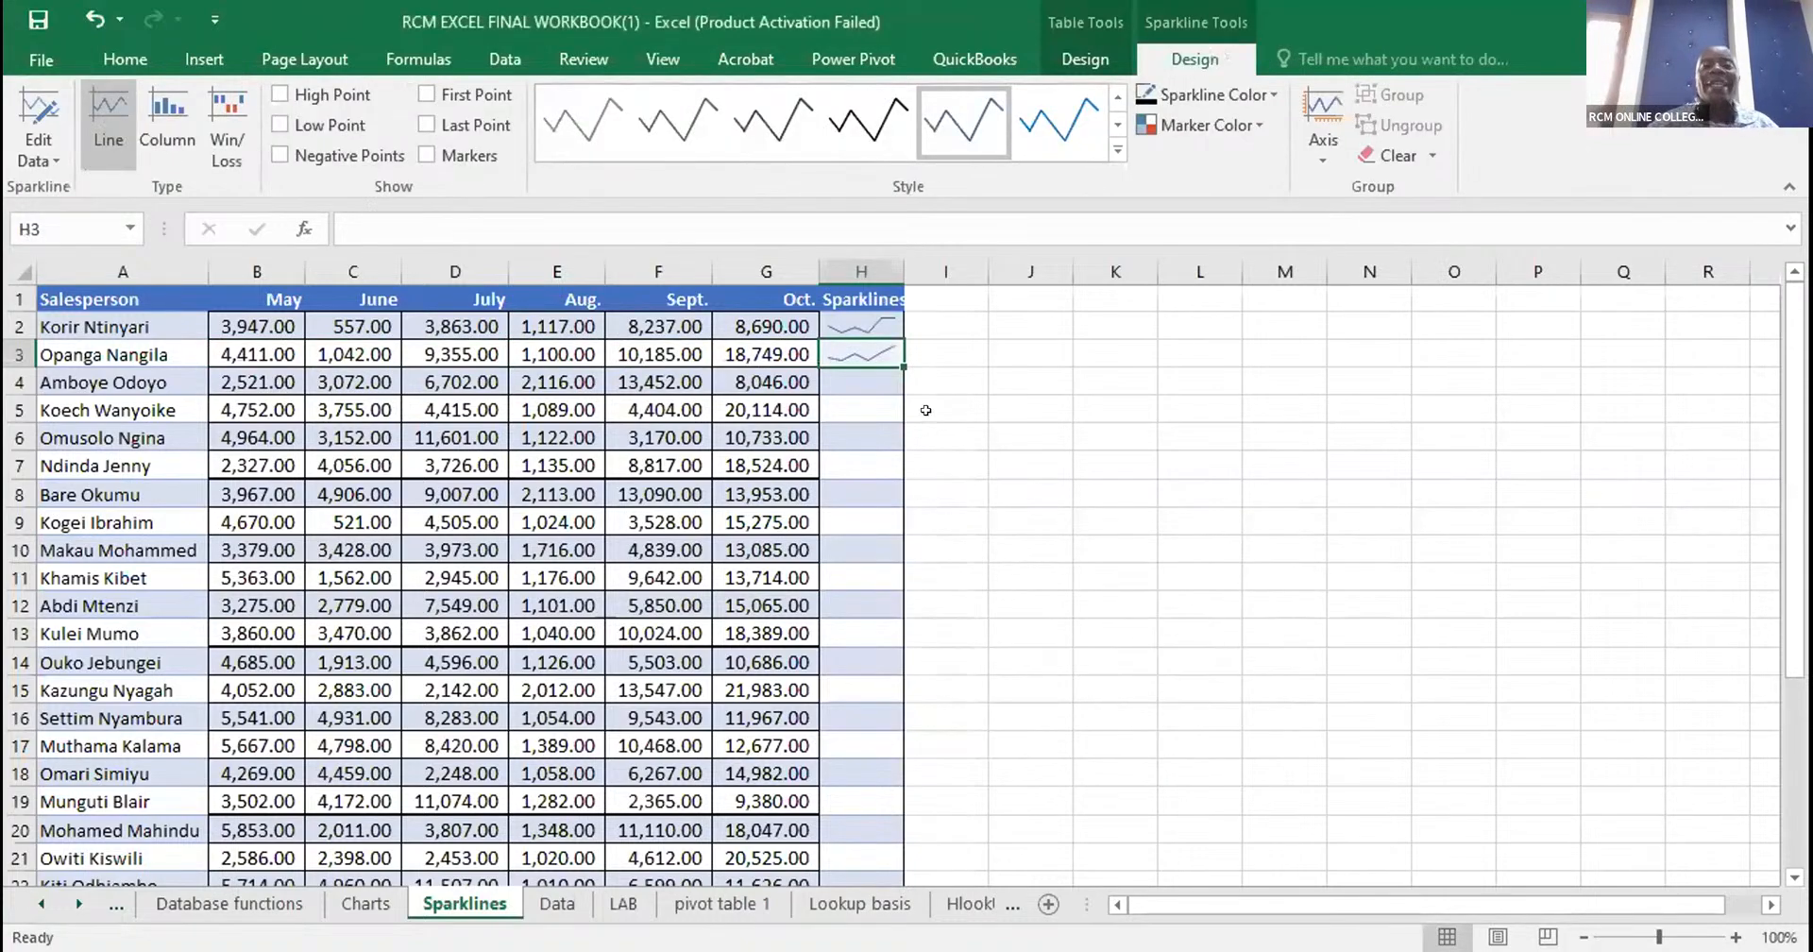
- Fill the sparkline in H3 down the Sparklines column to row 30
drag(896, 351, 709, 860)
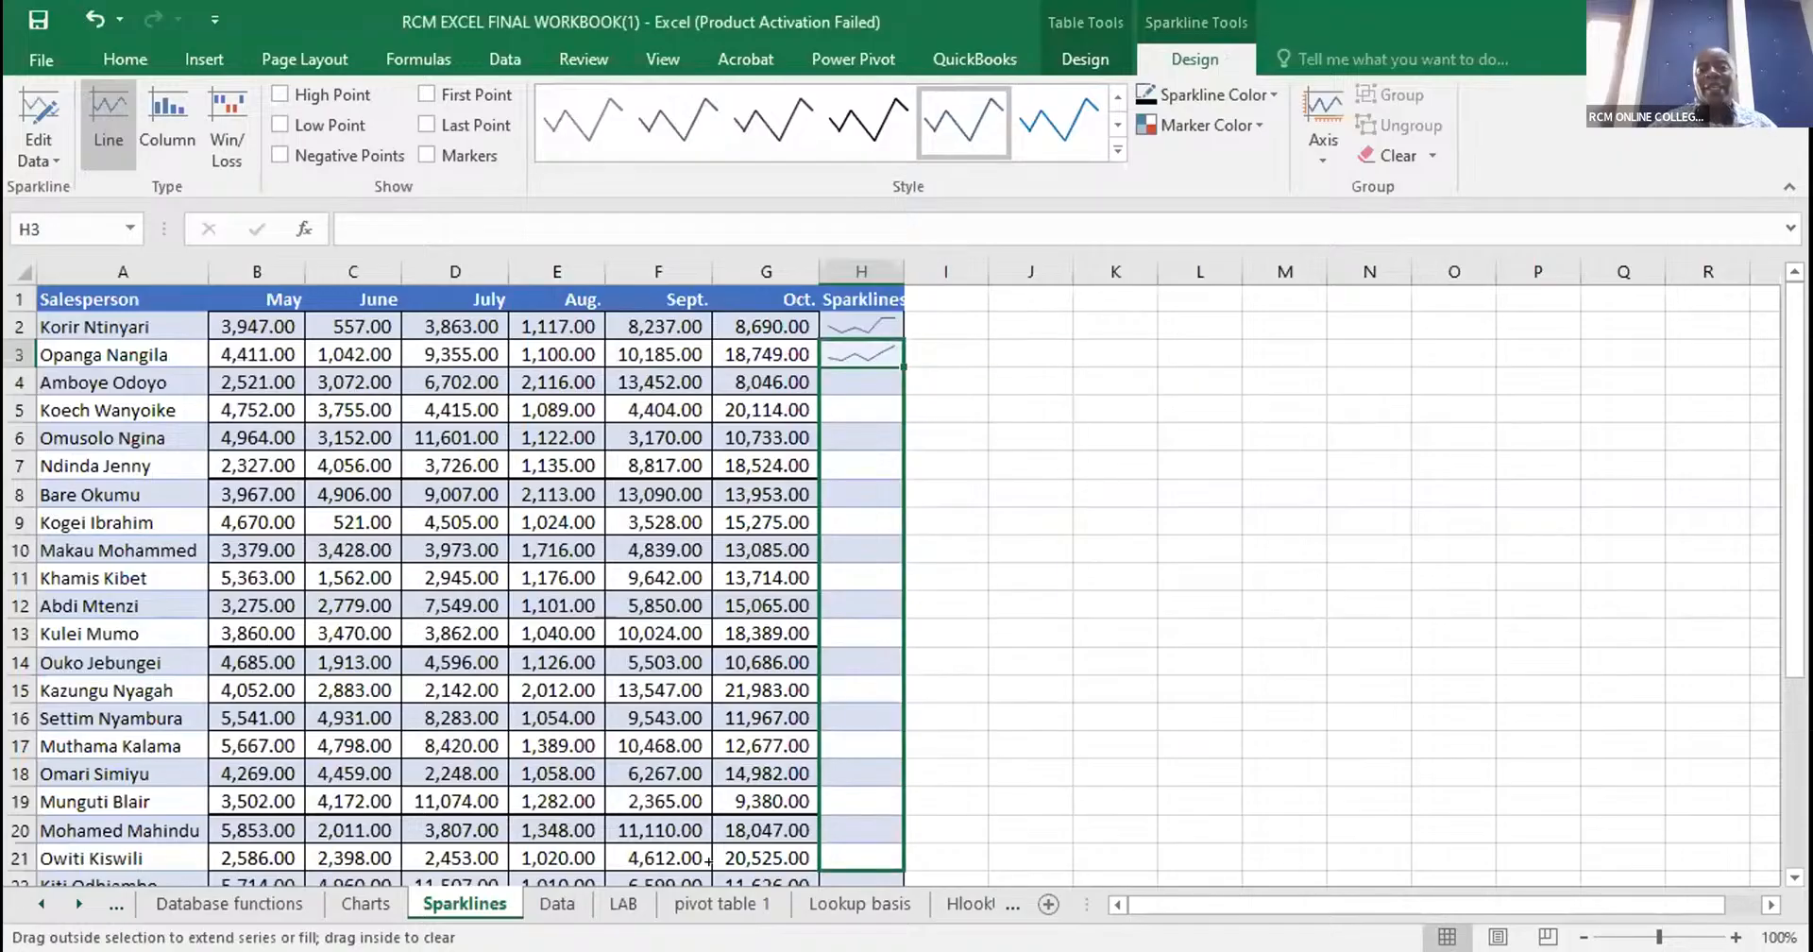
drag(1795, 260, 180, 862)
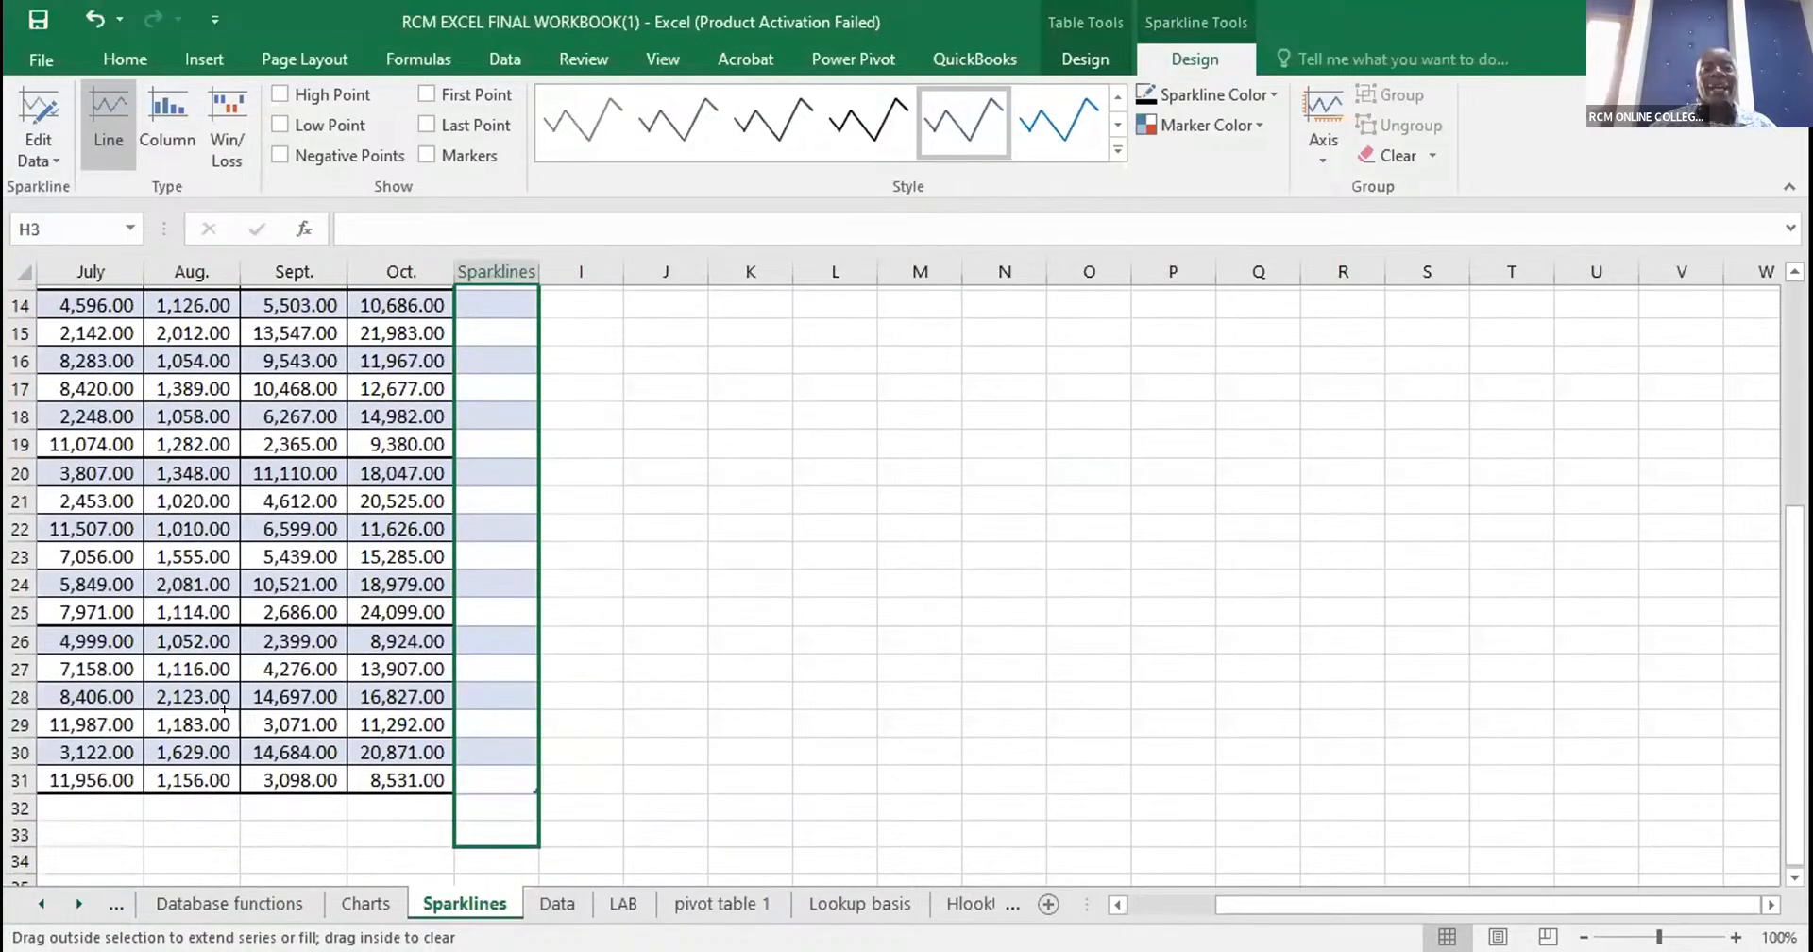
drag(224, 708, 481, 301)
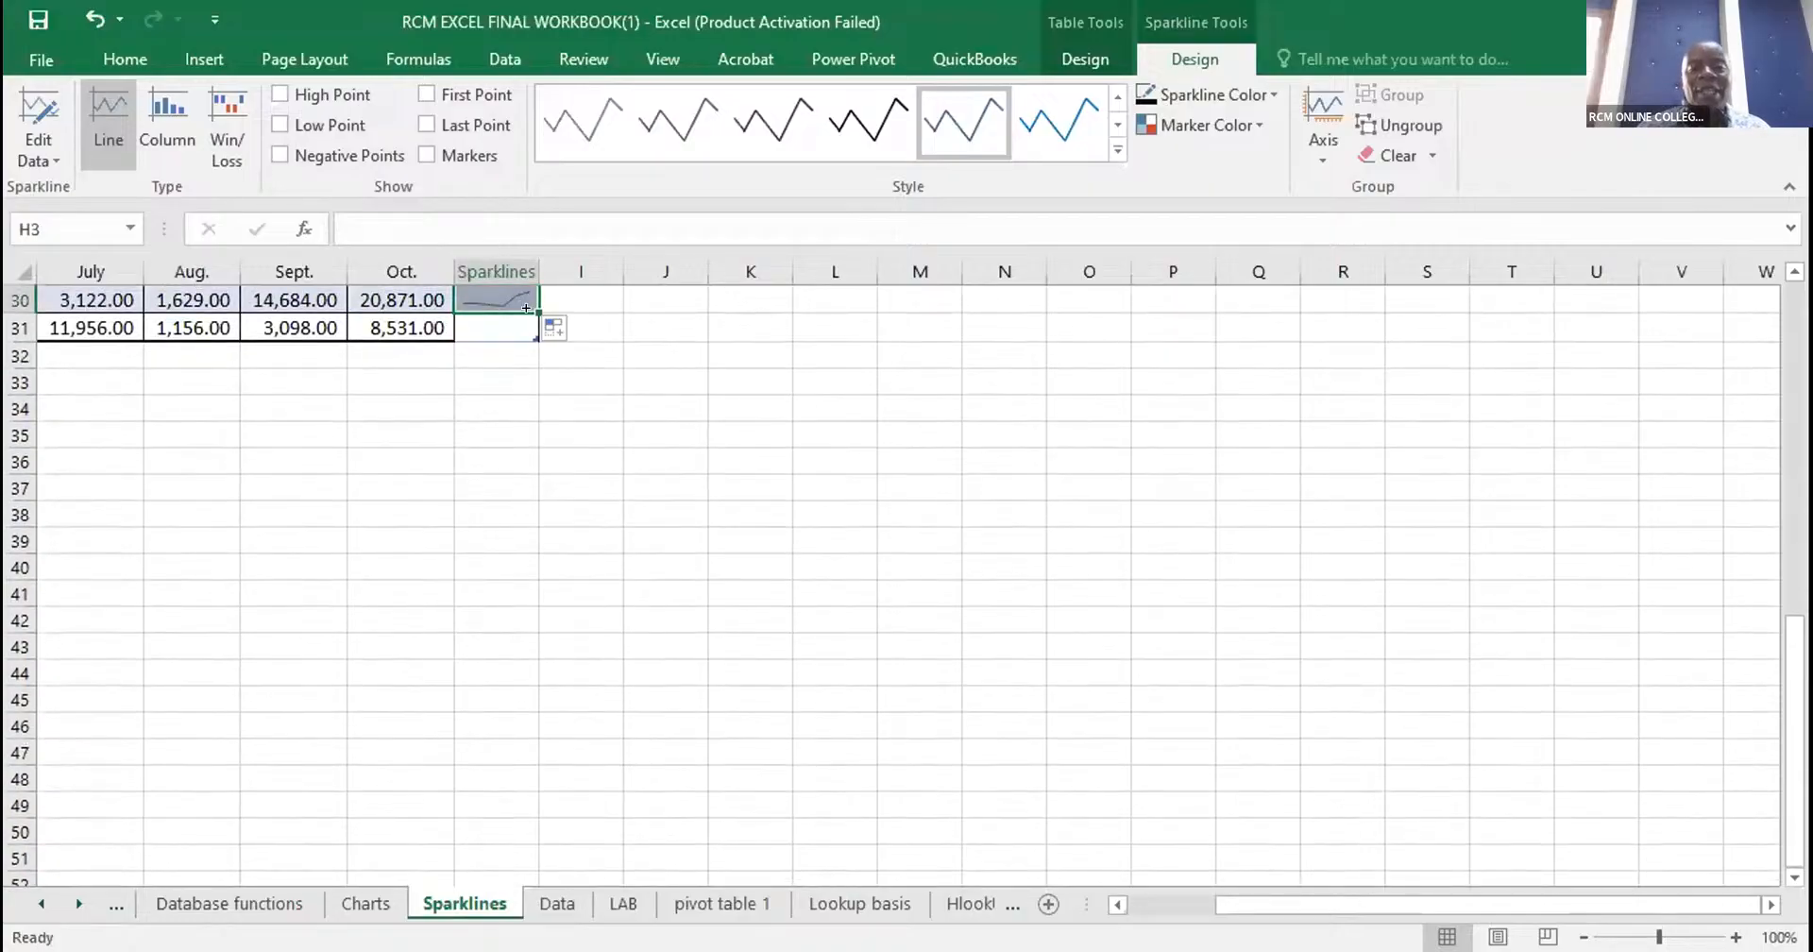
- Extend the sparkline fill down to row 31, the last row of the sales table
drag(524, 307, 522, 322)
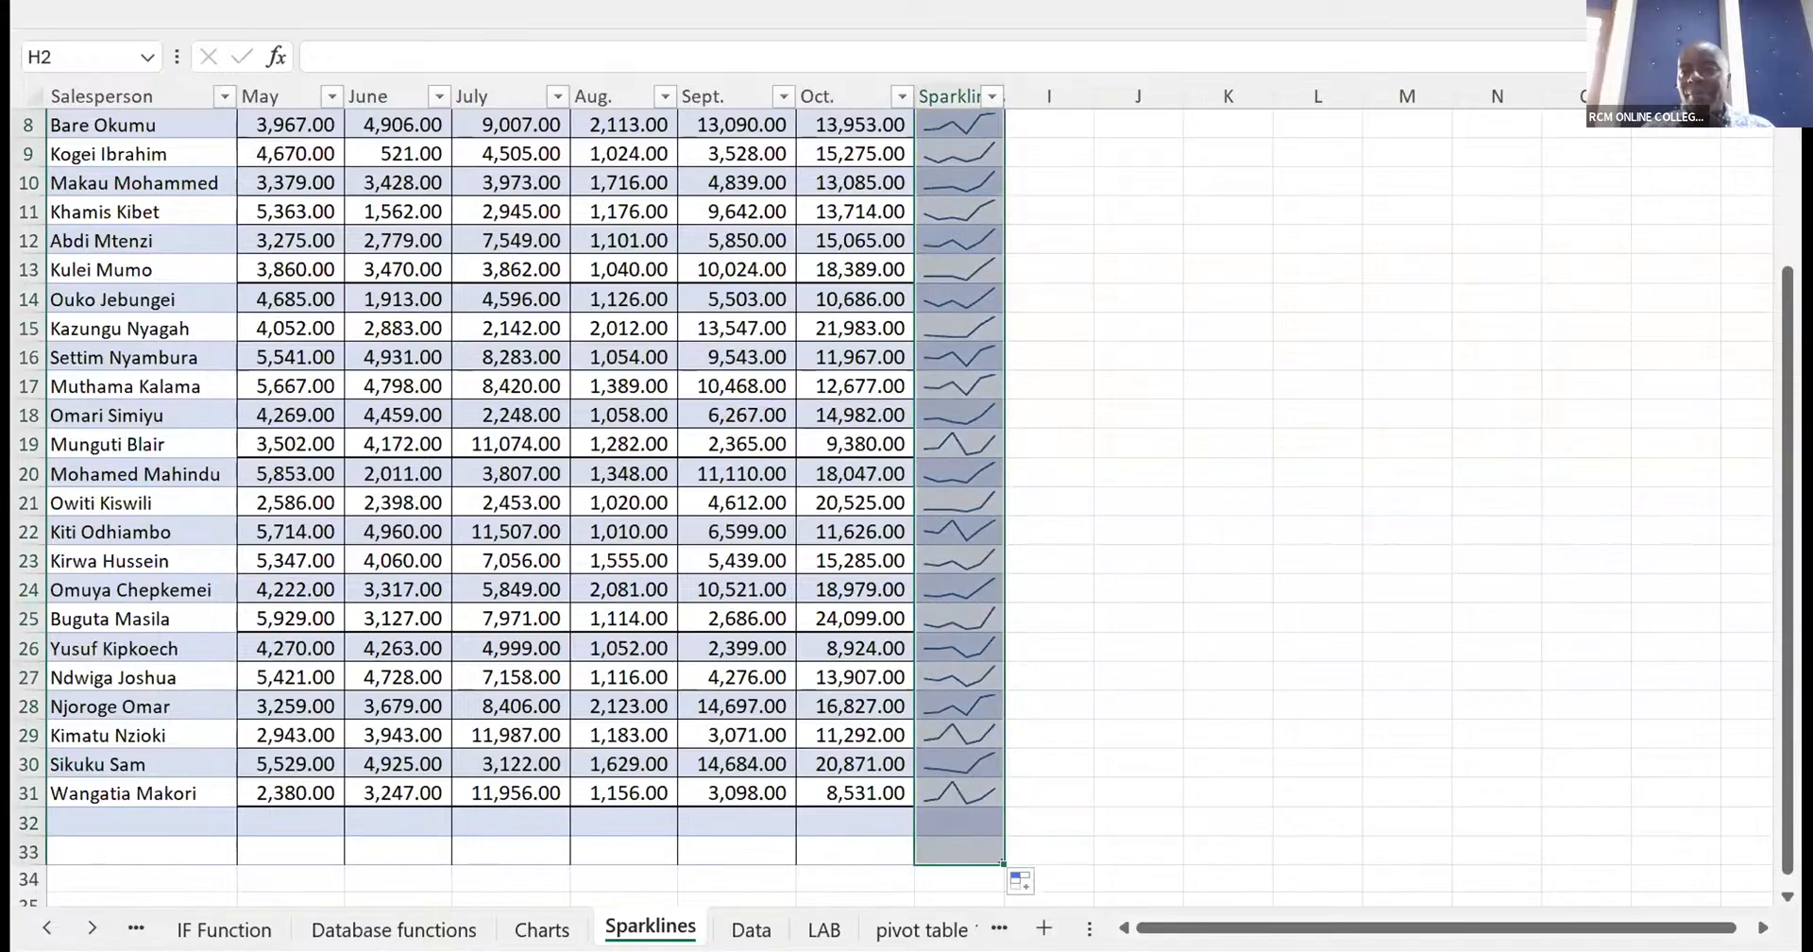
- Delete the entire Sparklines column H from the sales table
drag(1788, 299, 1788, 138)
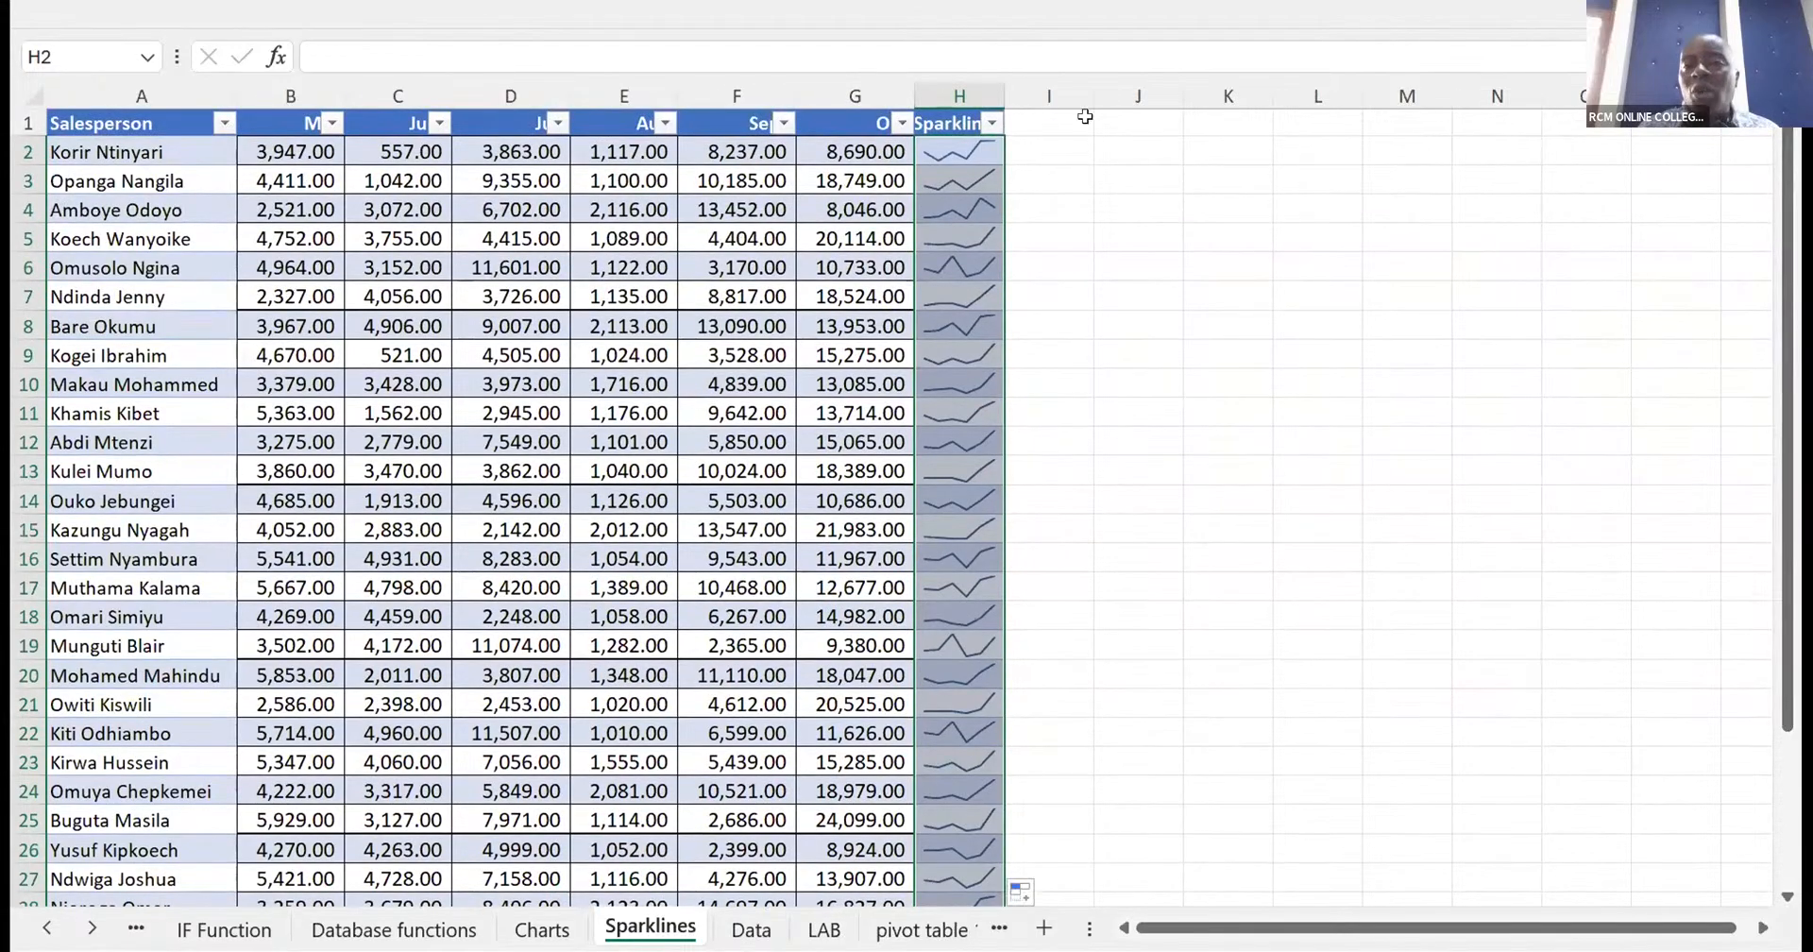
click(953, 82)
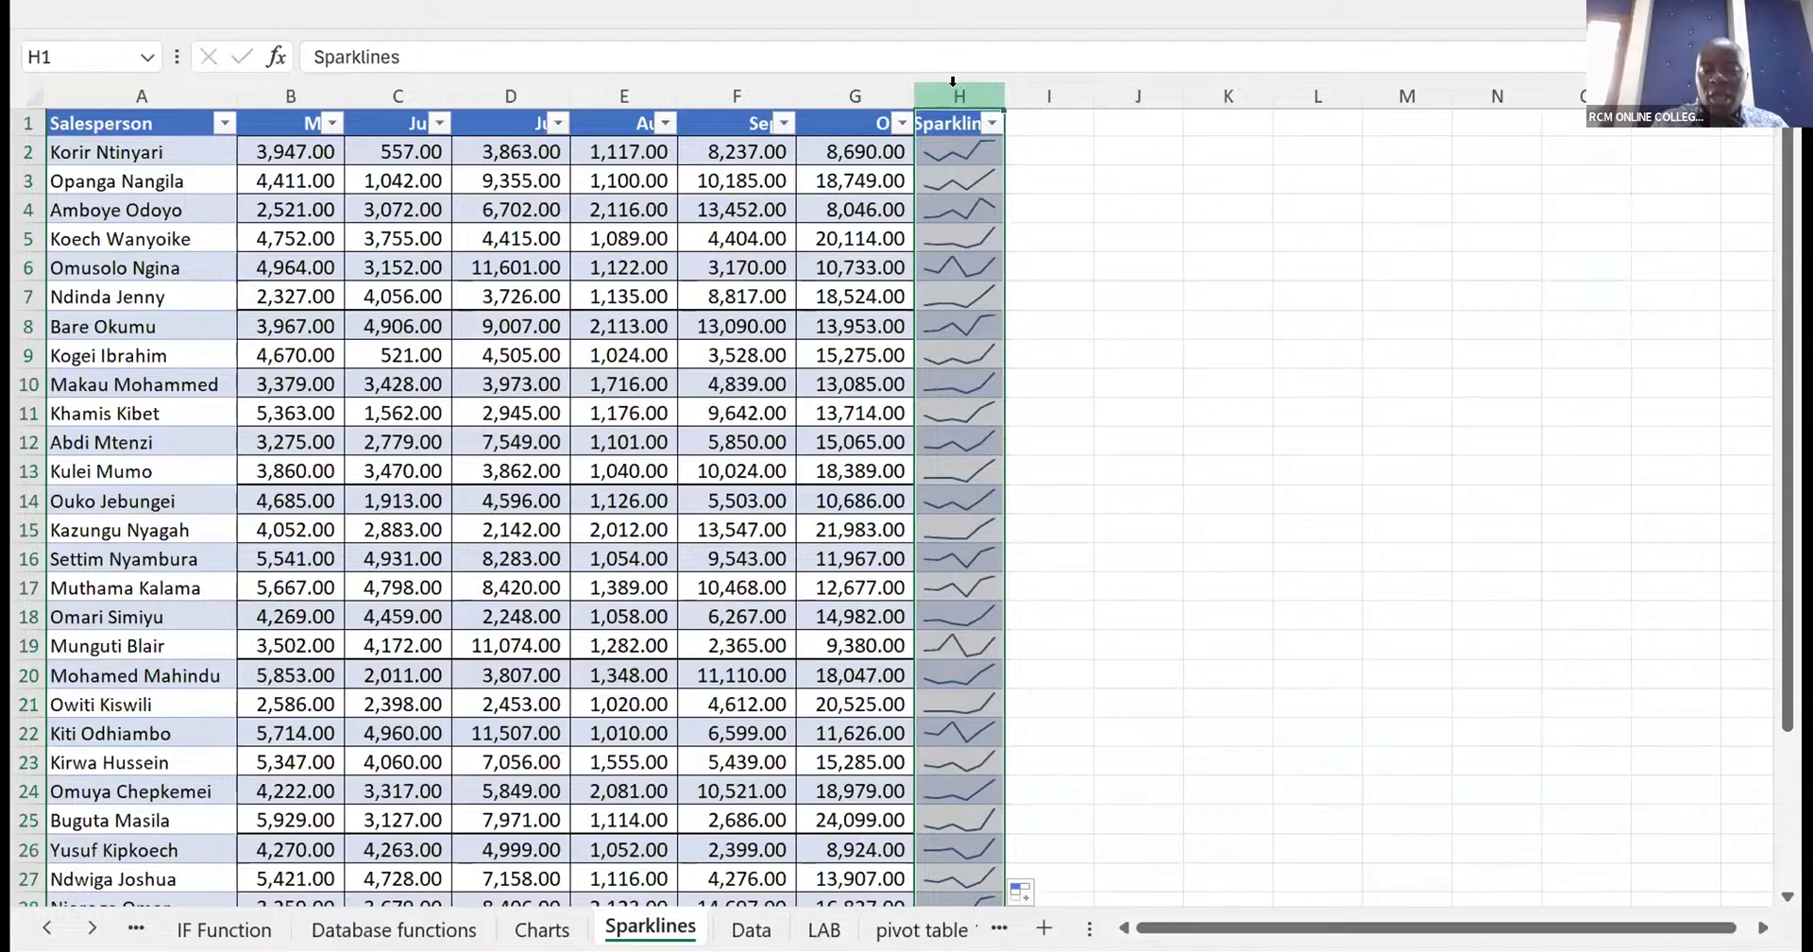
key(Delete)
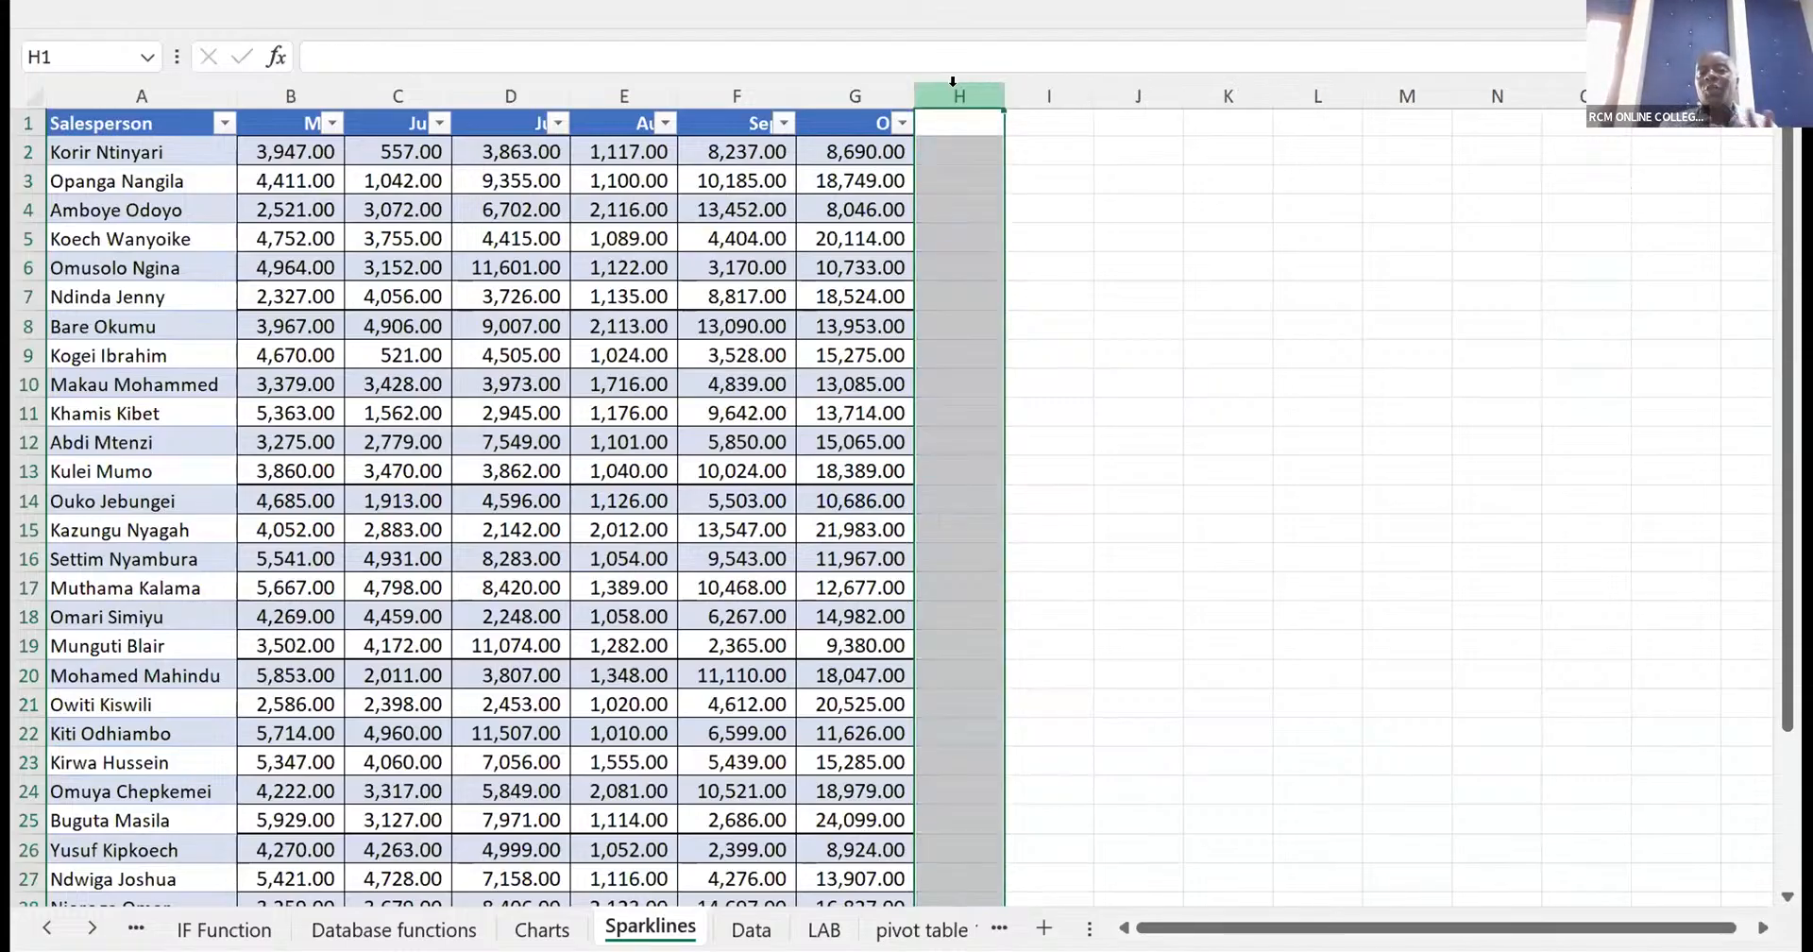
- Write the shortcut note "ctrl-" in the empty cell J10 beside the sales table
click(1128, 375)
text(c)
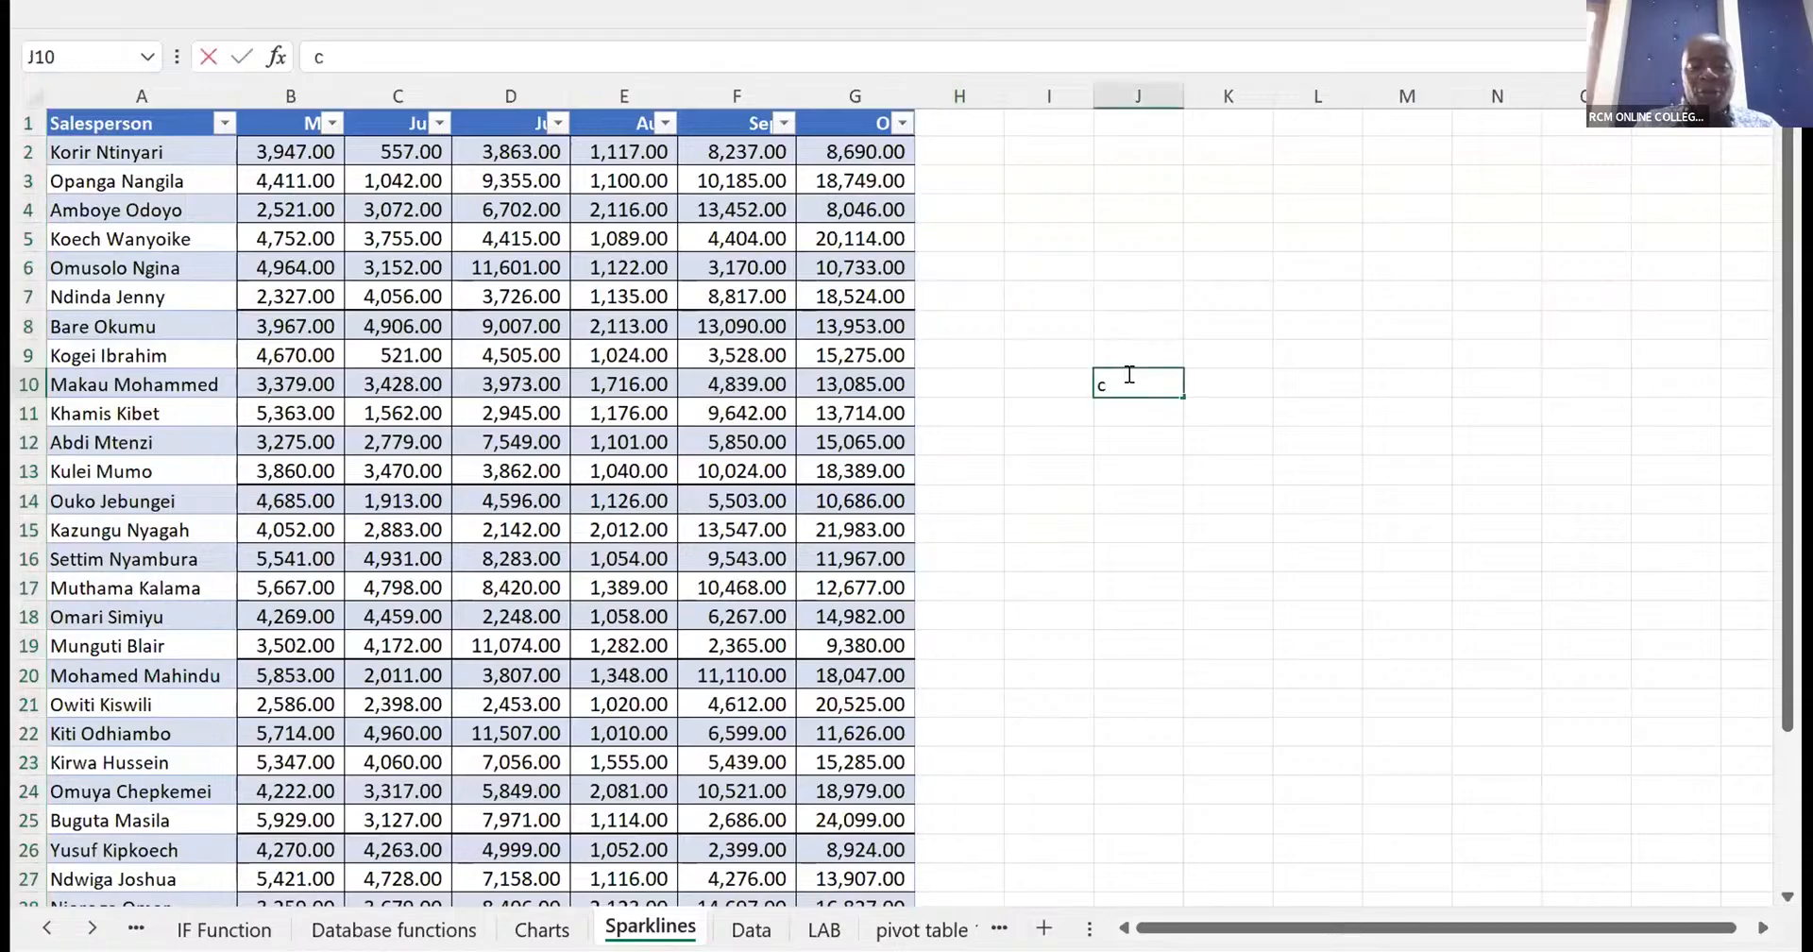
text(trl-)
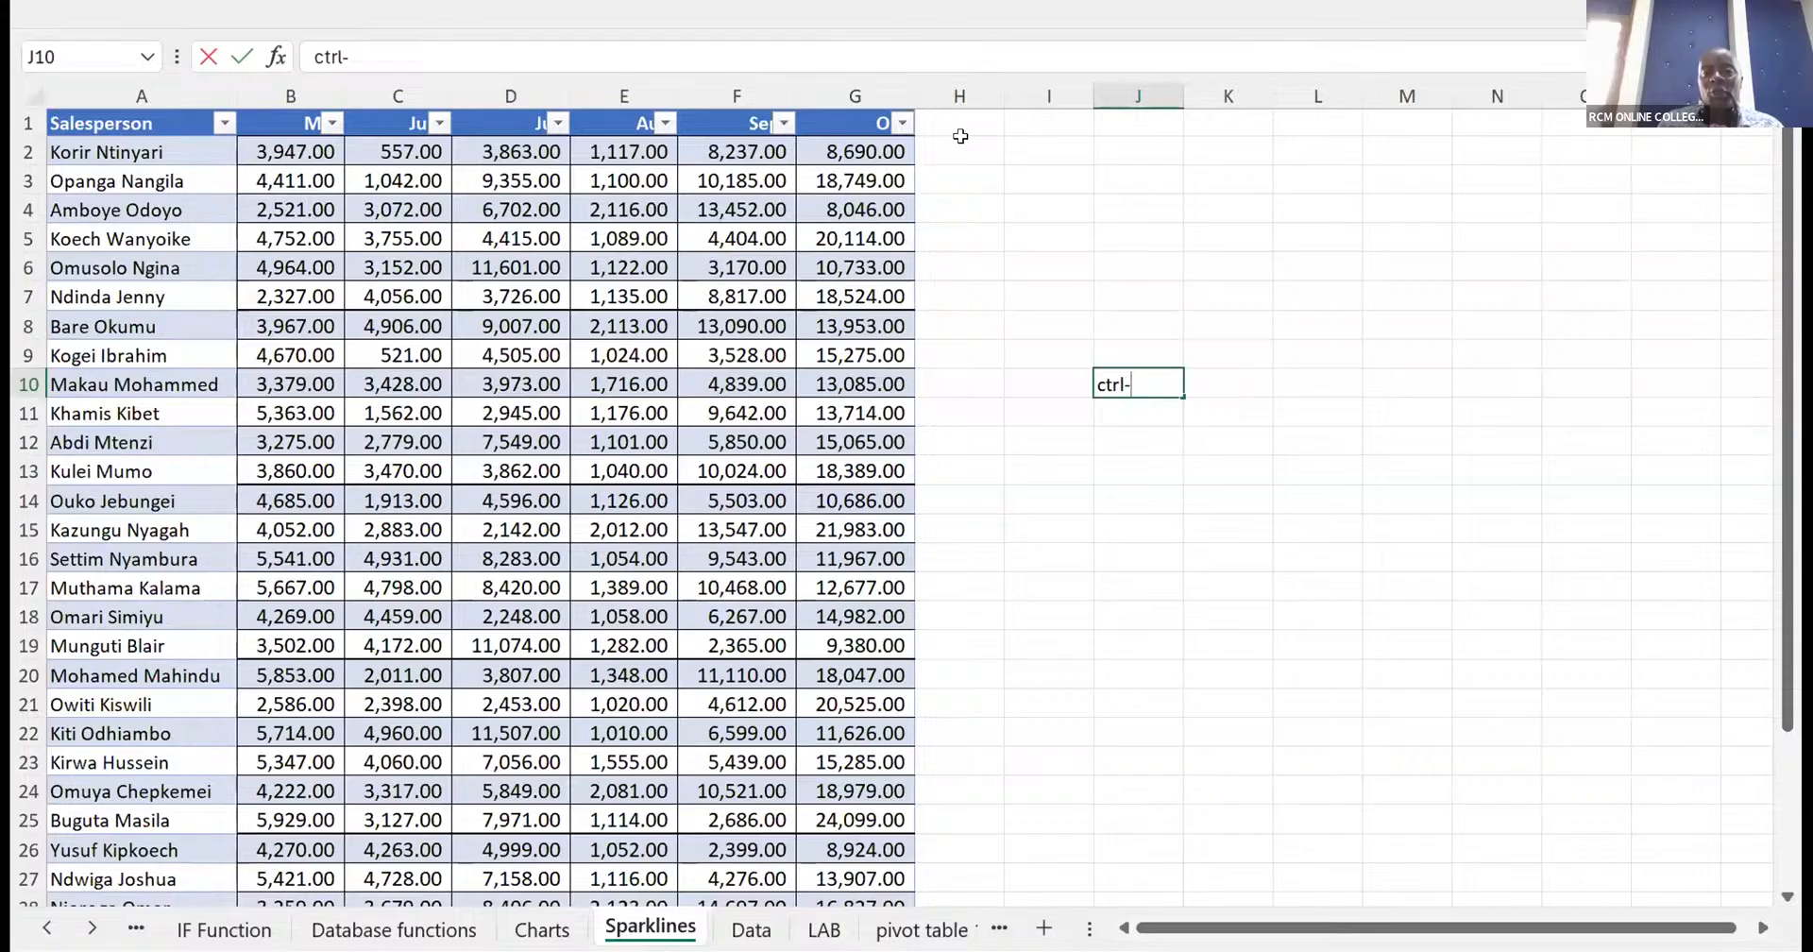
- Enter the heading "sparklines" in cell H1, directly beside the October column
click(932, 126)
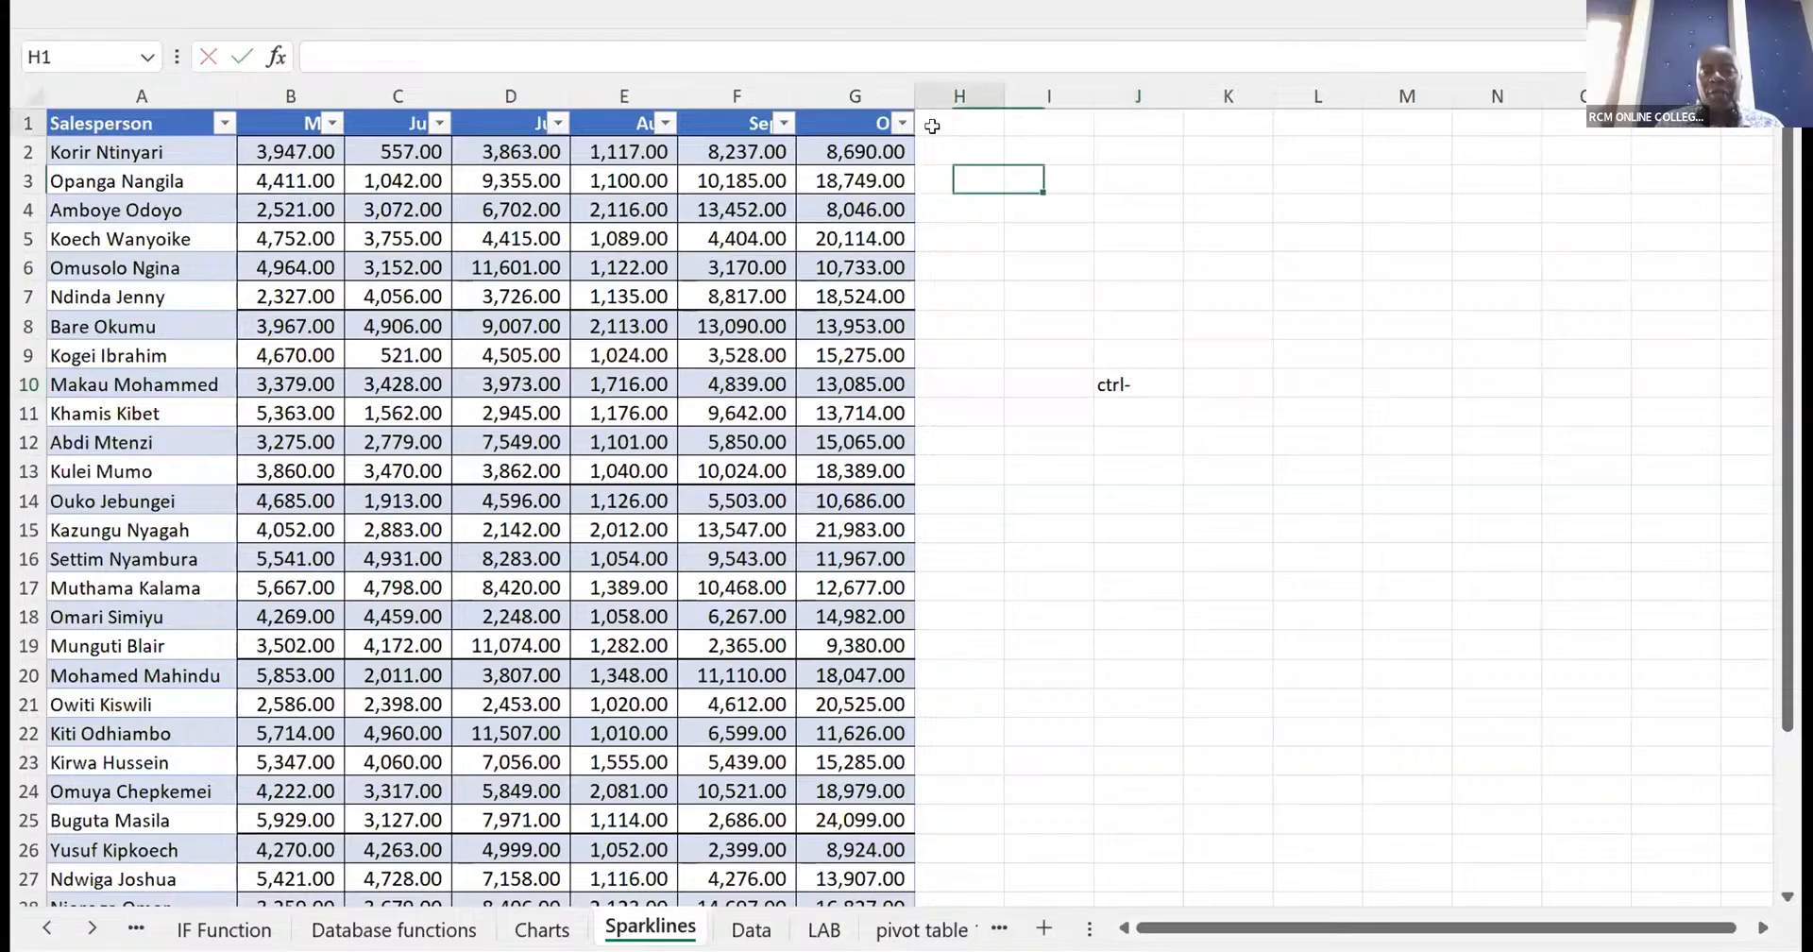
text(sparkl)
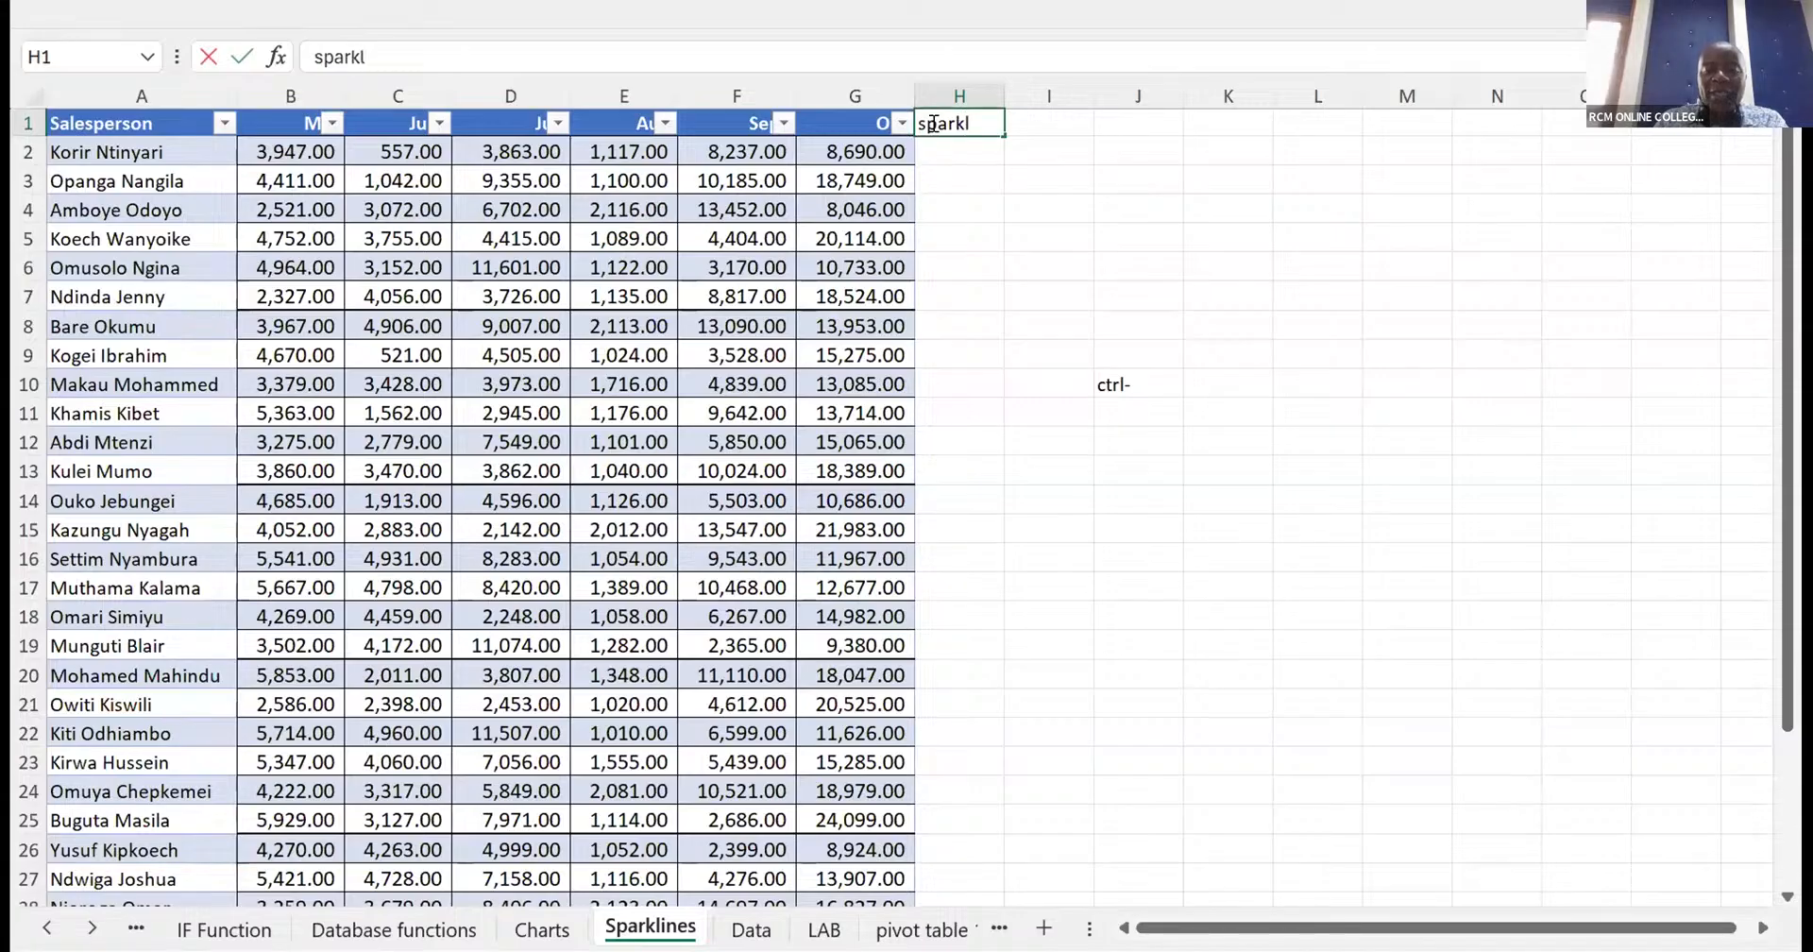
text(ines)
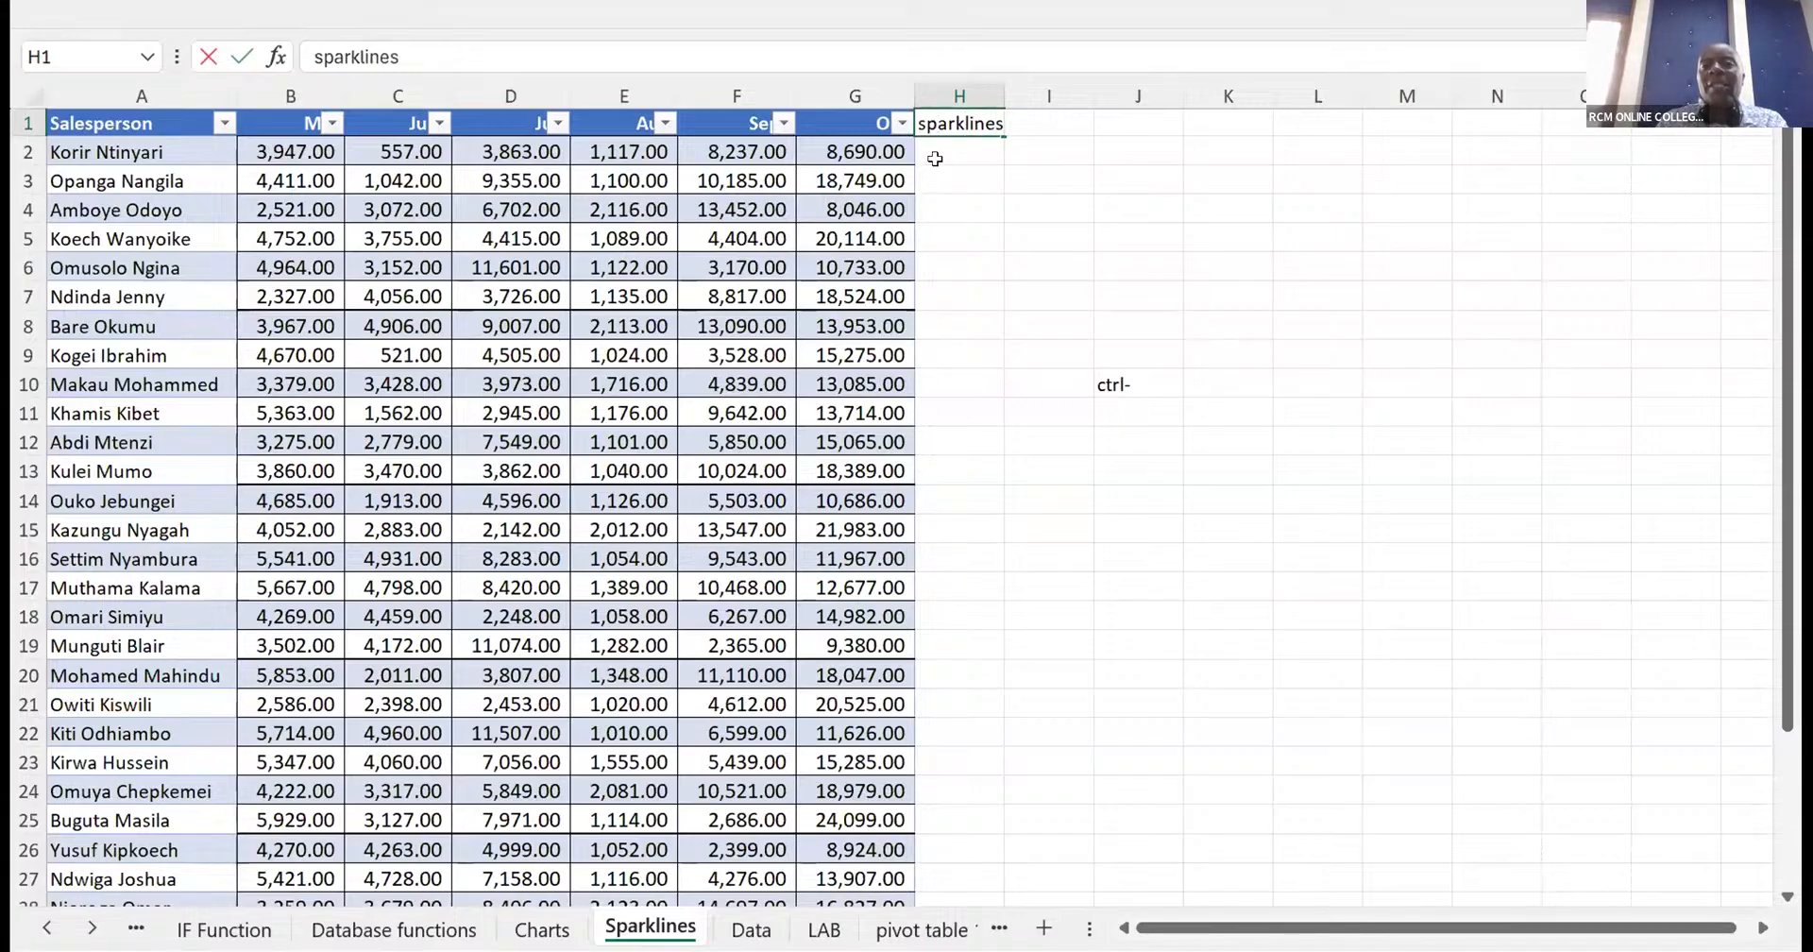
key(Return)
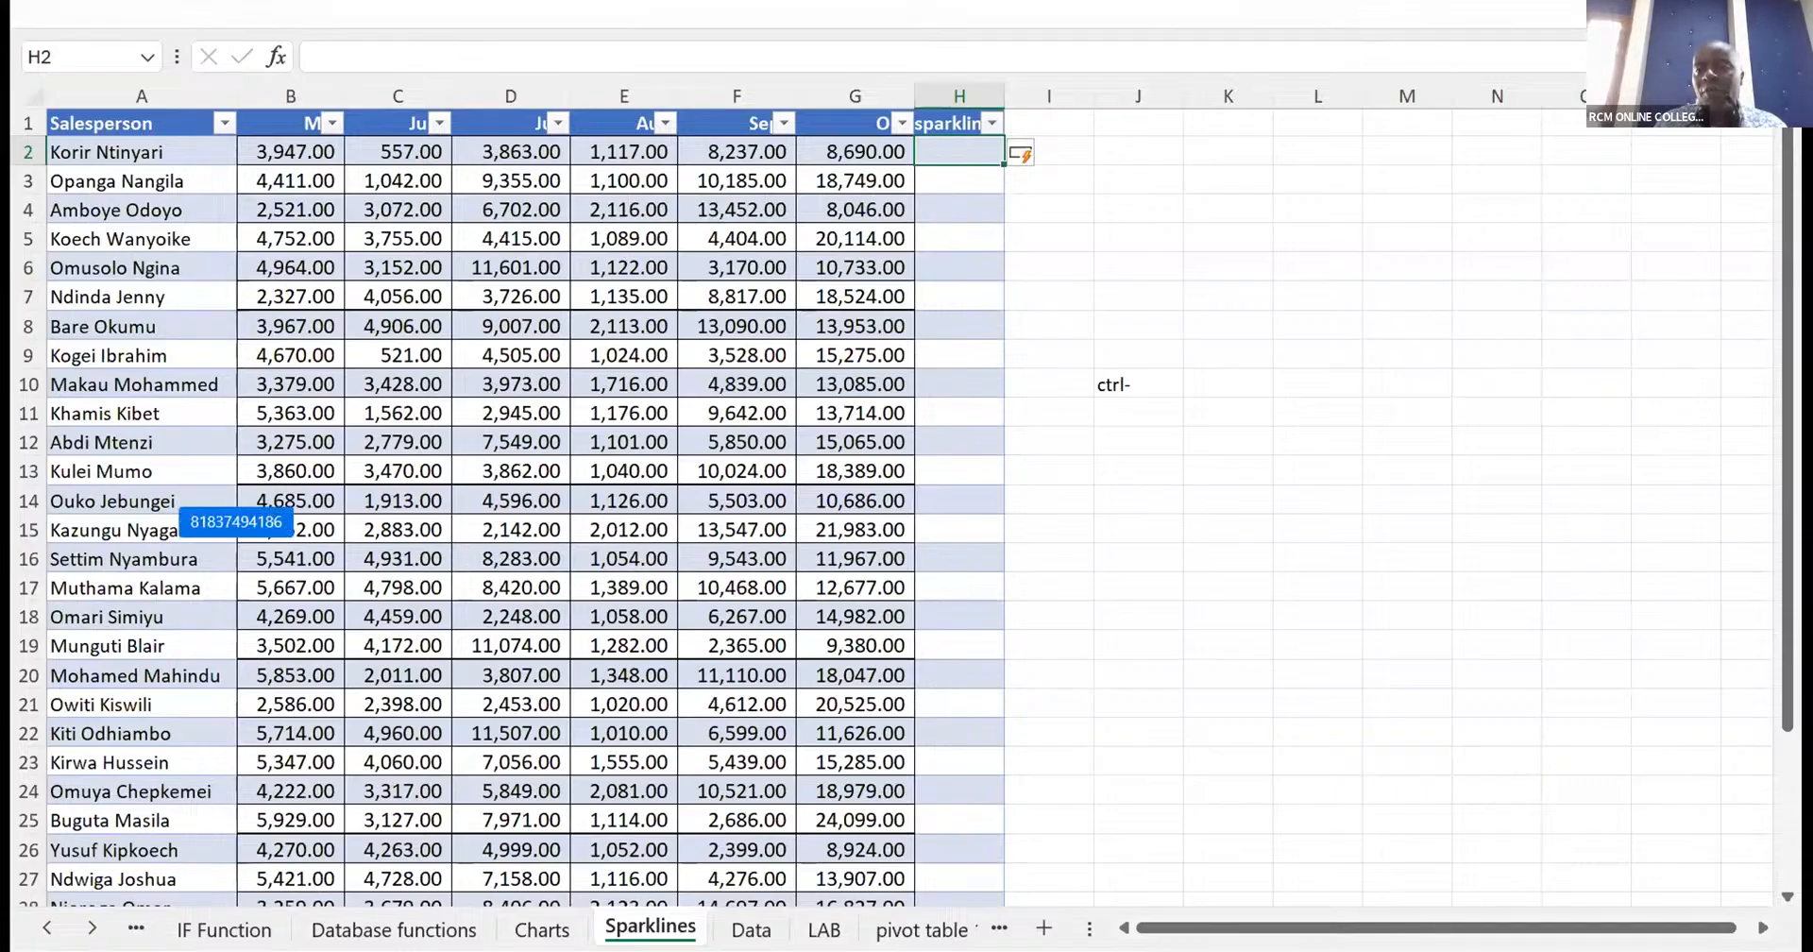
- Insert a line sparkline in cell H2 from data range B2:G2
click(1642, 13)
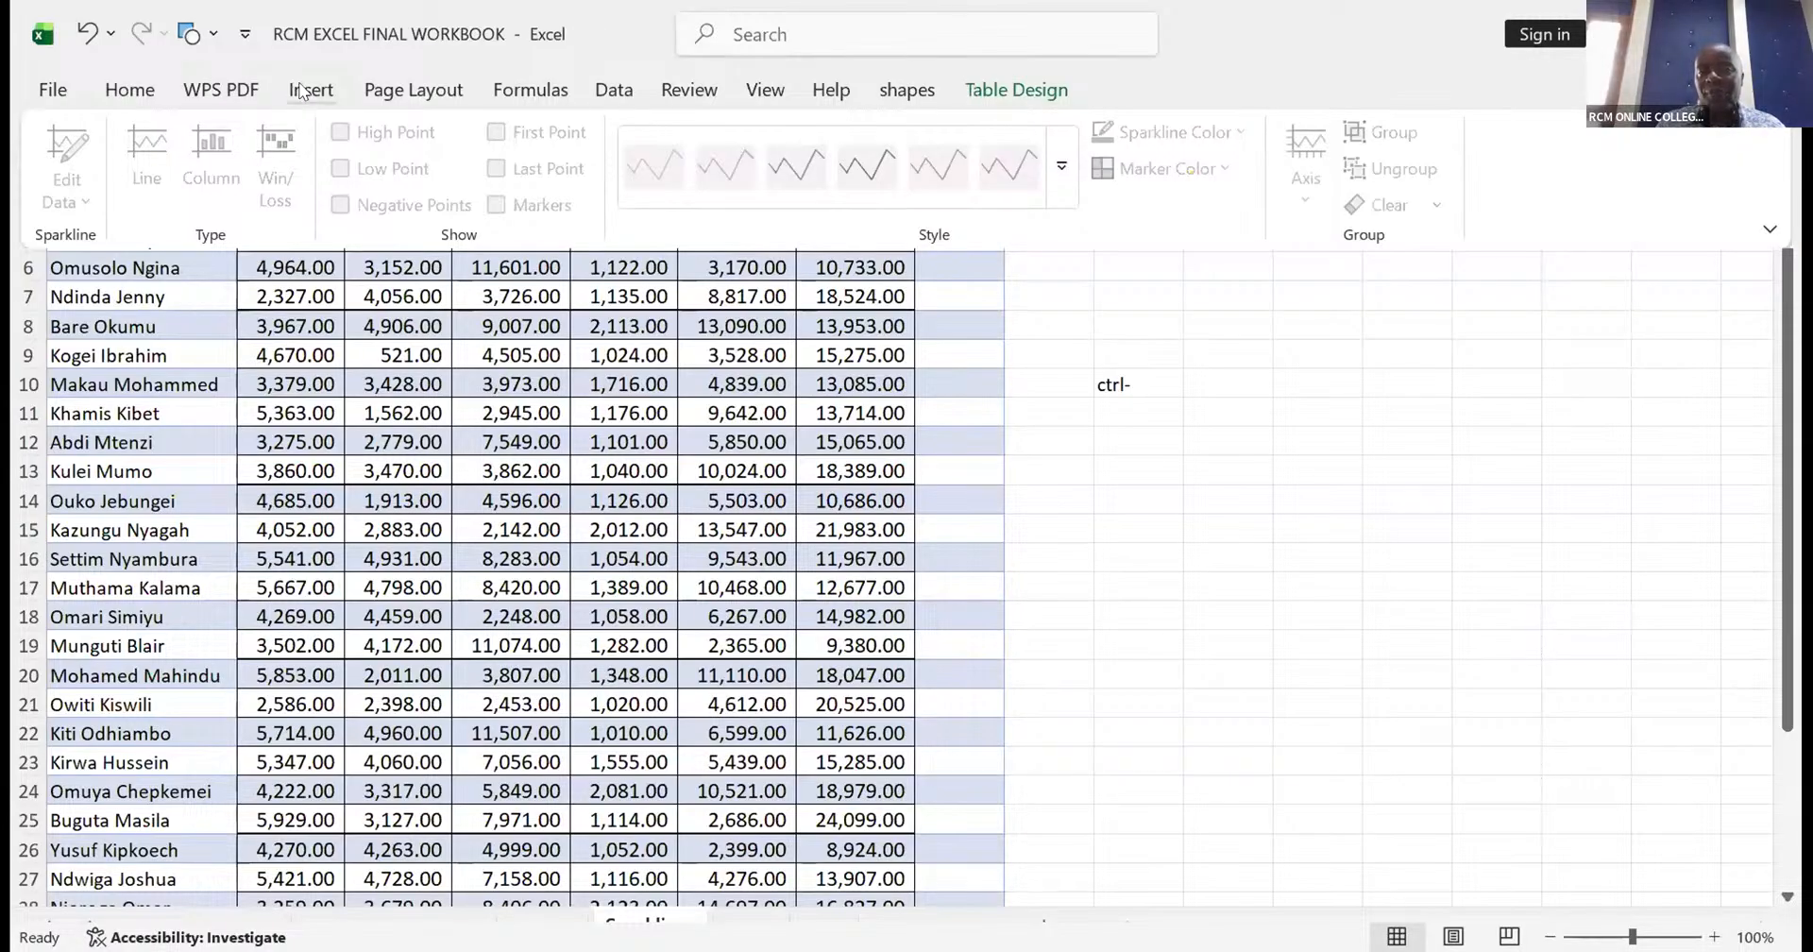
click(300, 92)
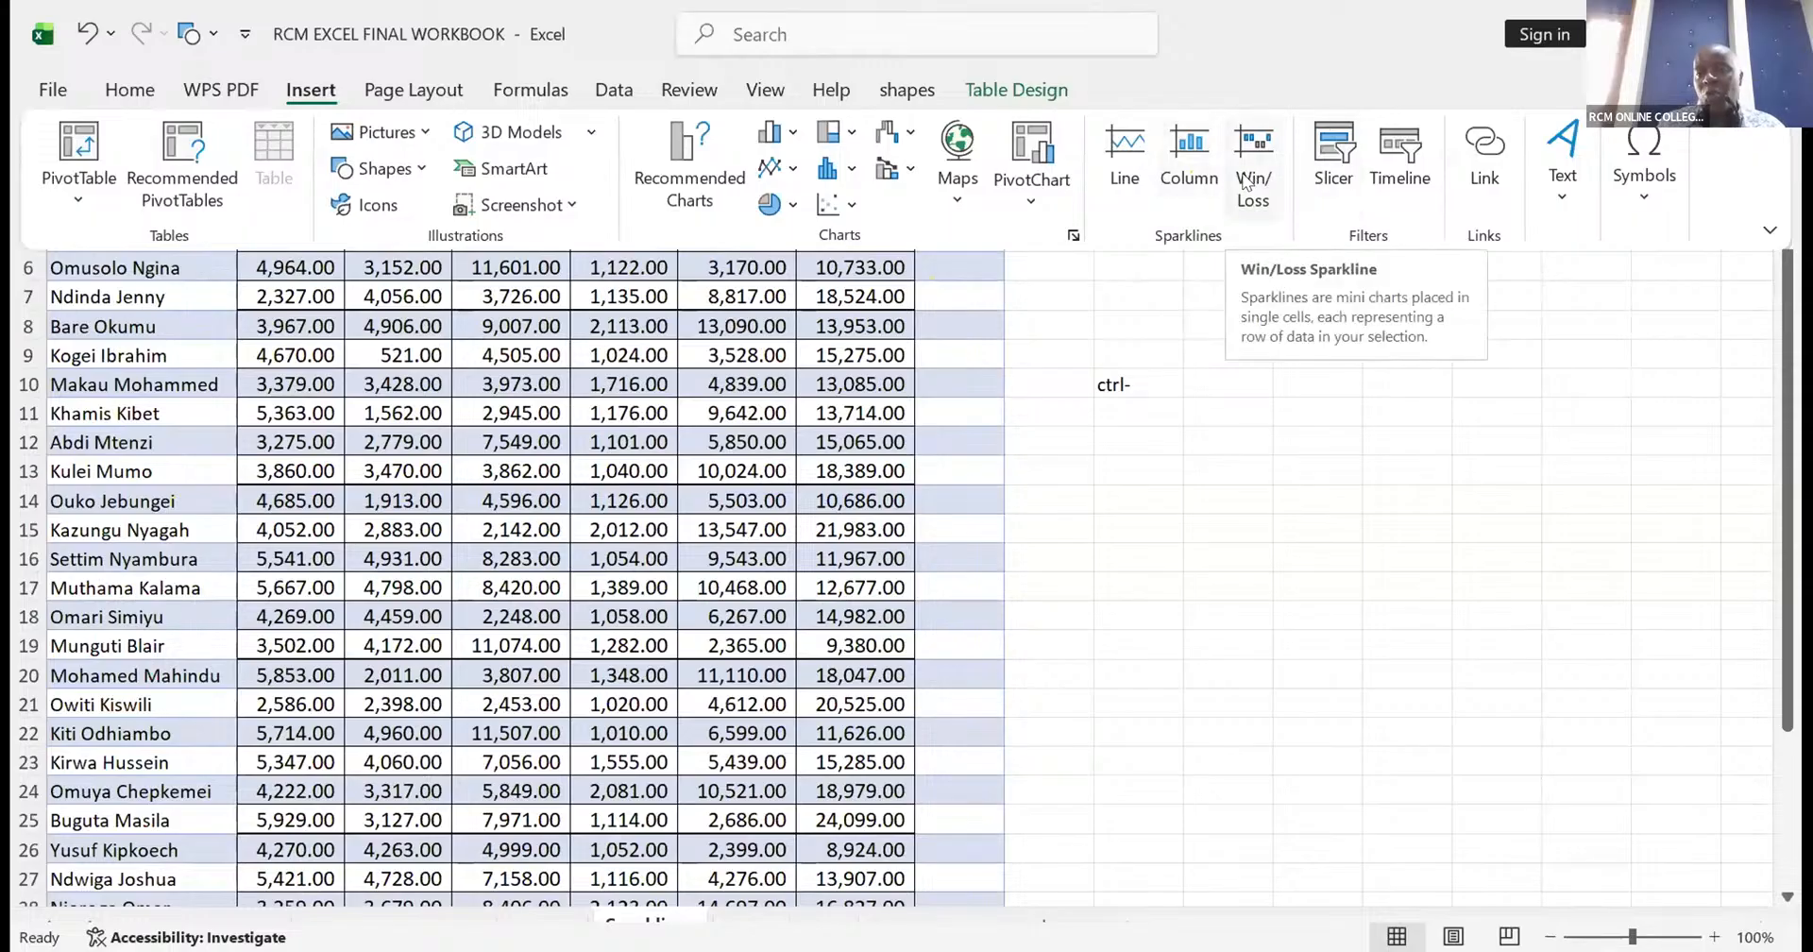
click(1125, 156)
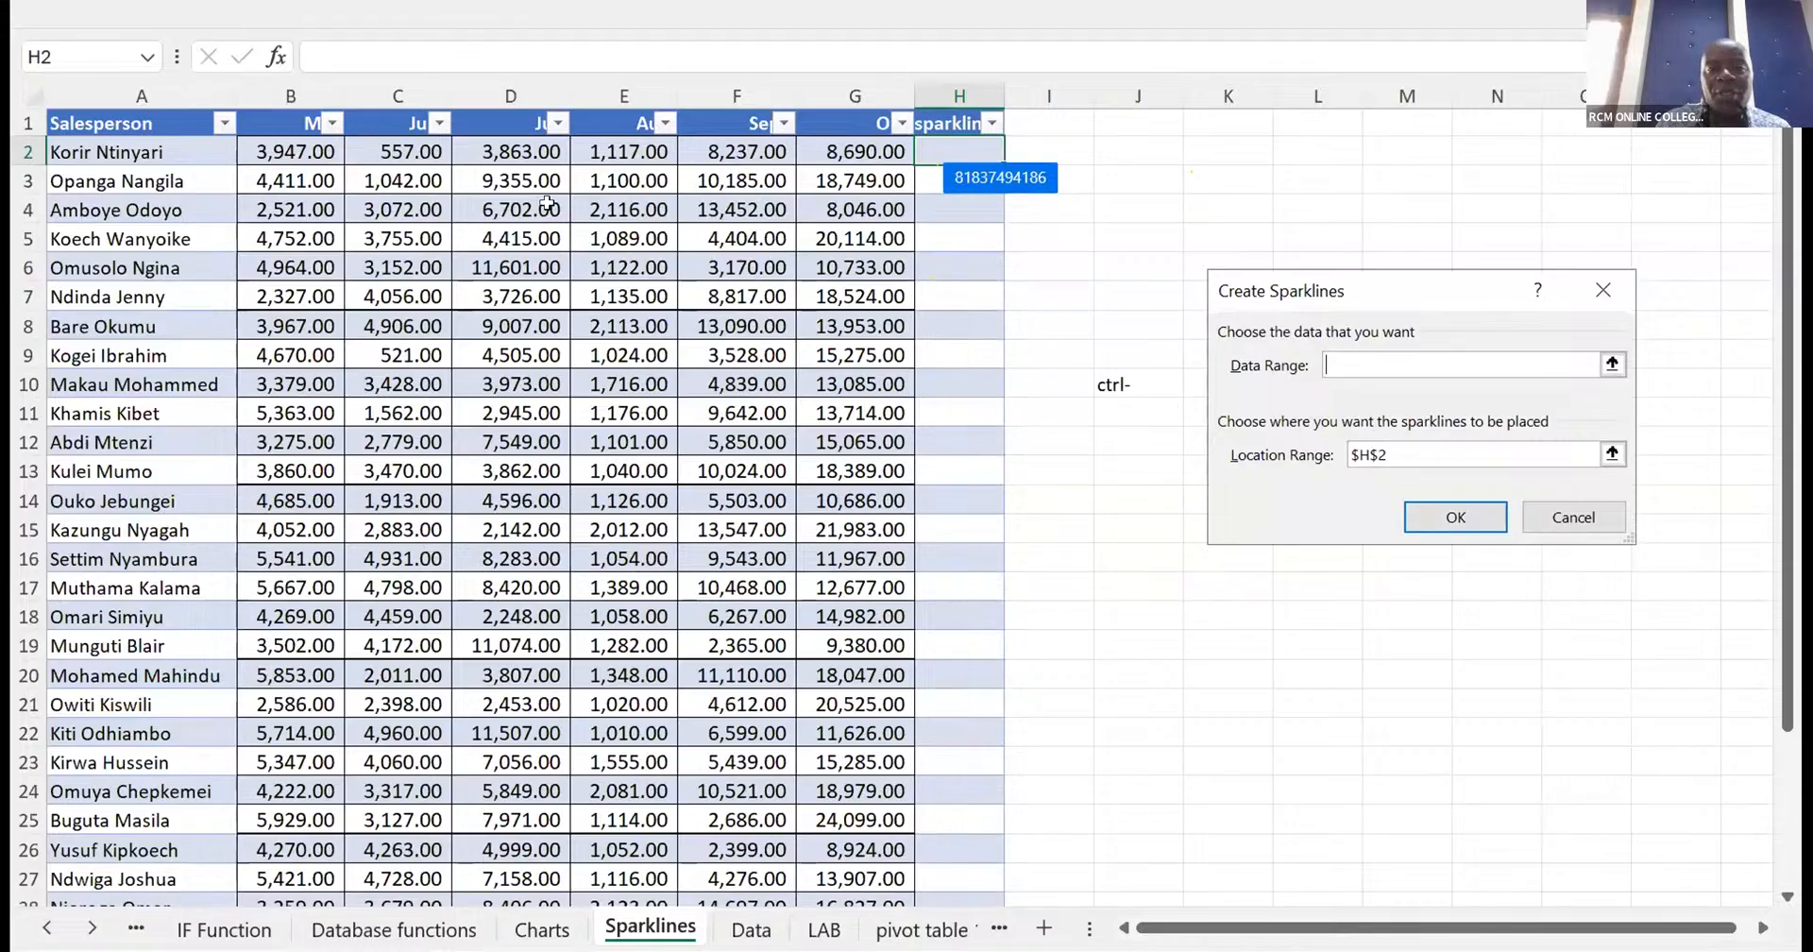
click(277, 144)
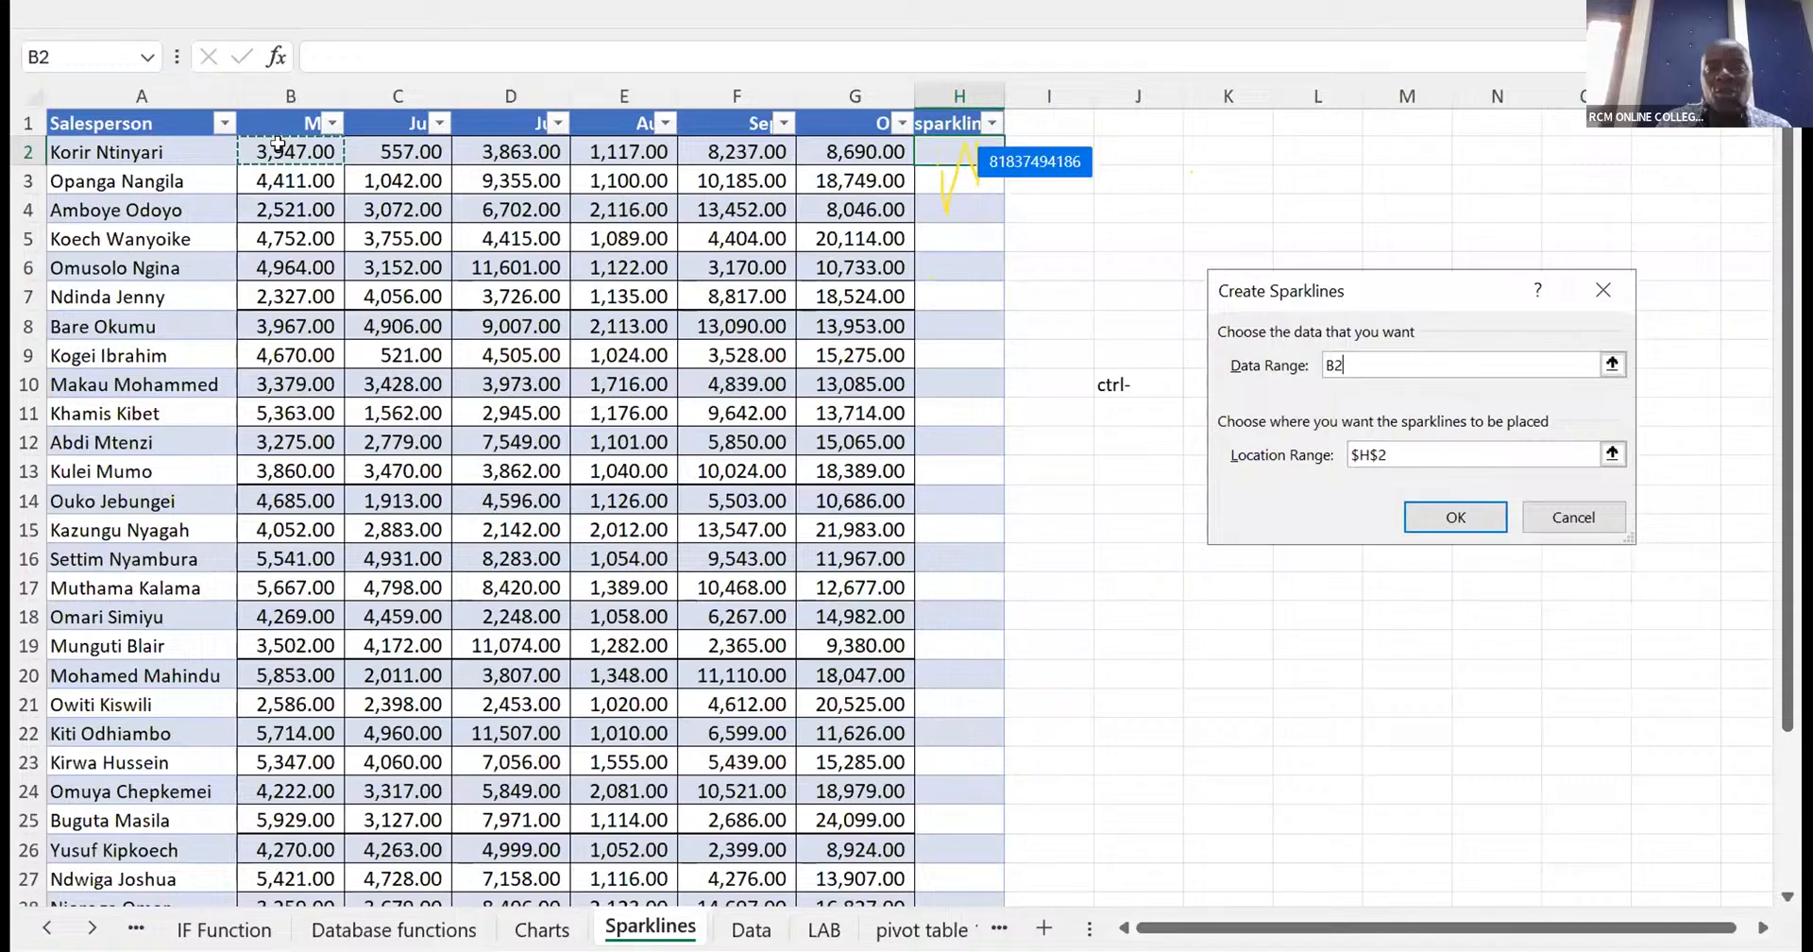
shift+click(822, 151)
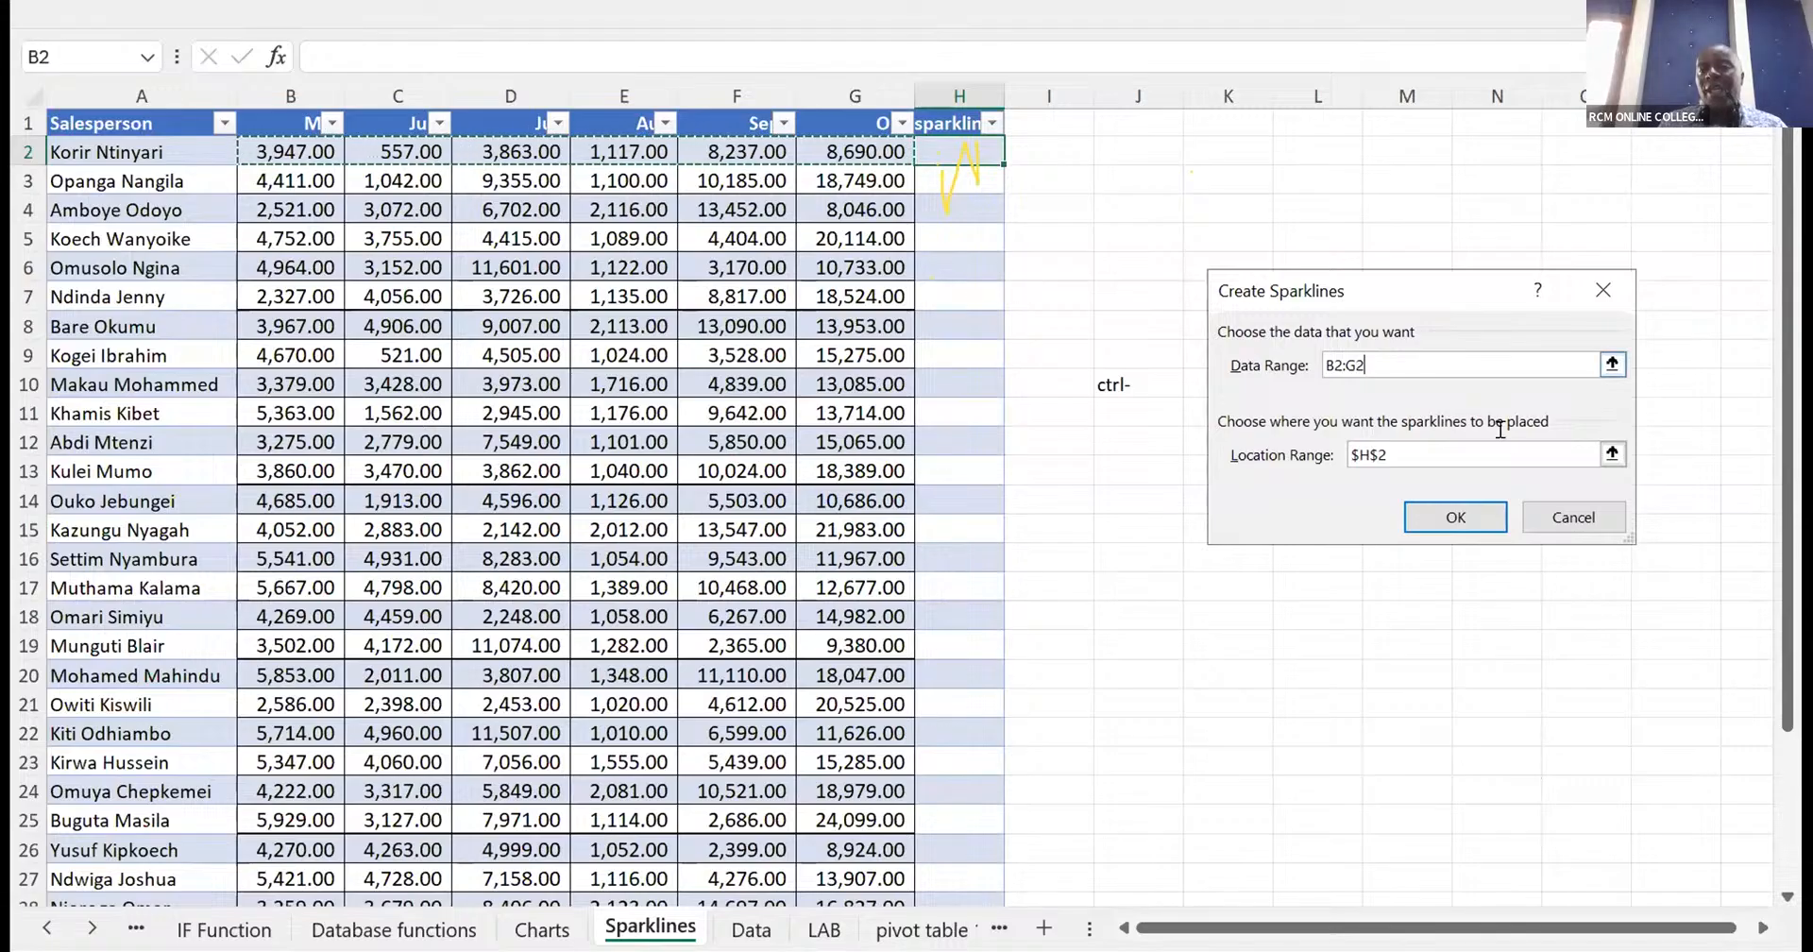
click(1437, 507)
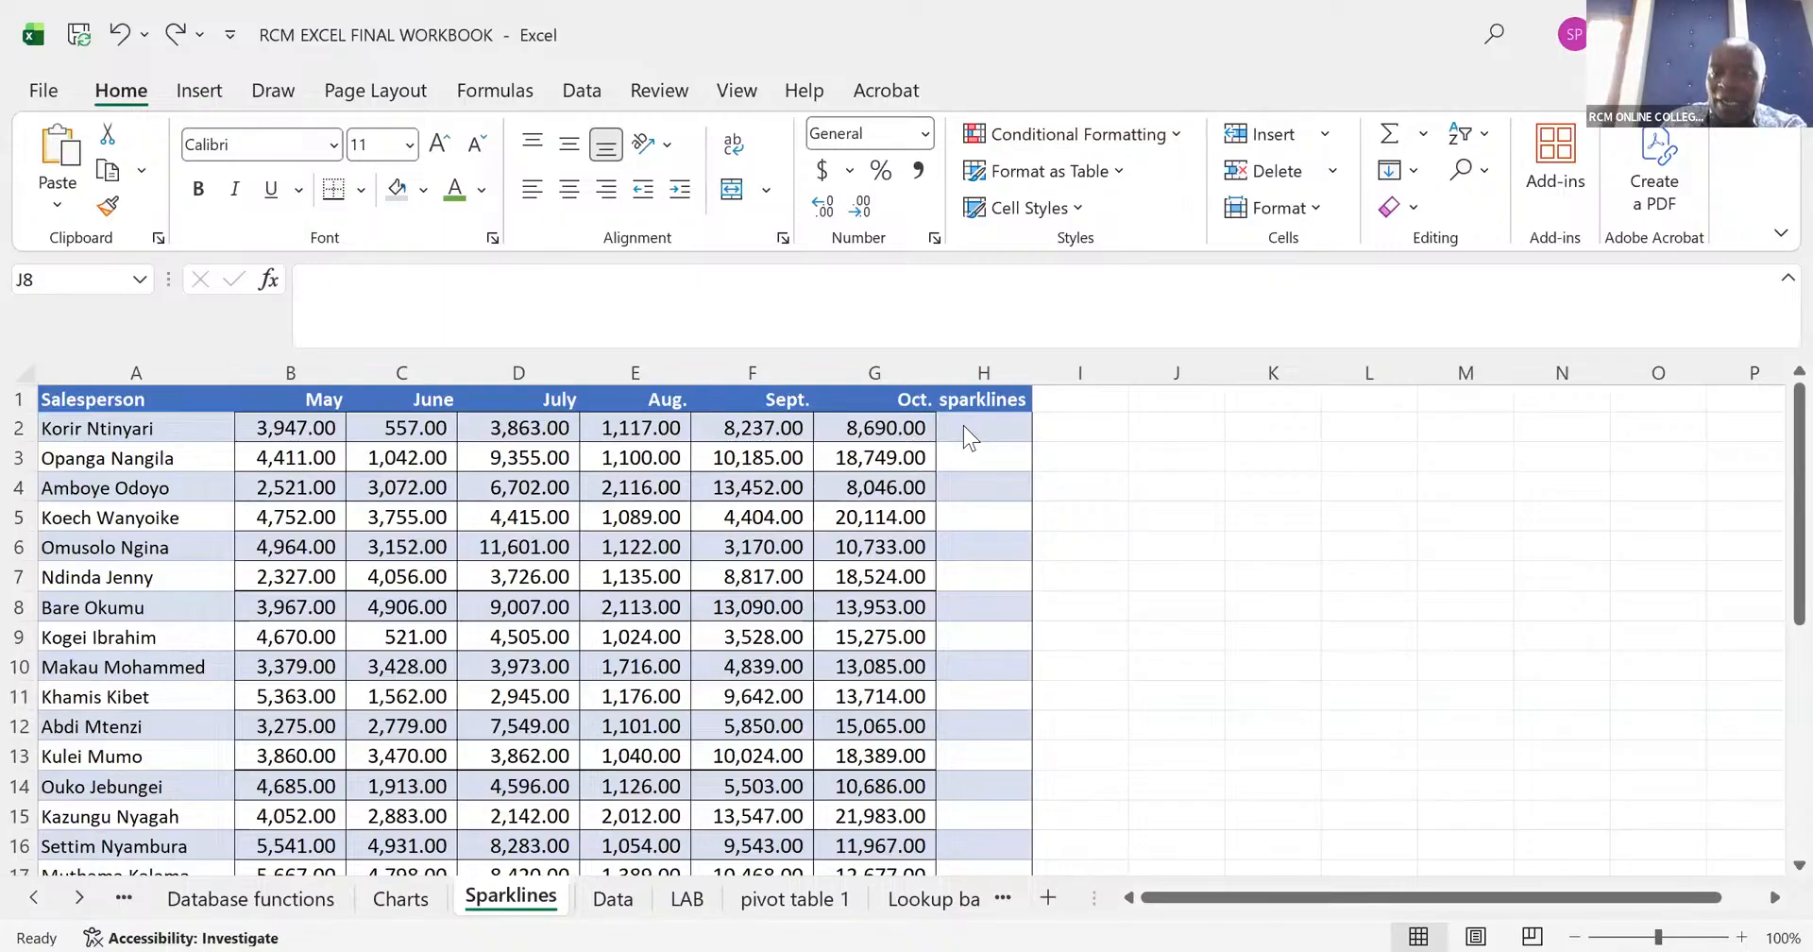
- Create a line sparkline in H2 for the first salesperson's May to October sales, using data range B2:G2
click(1058, 820)
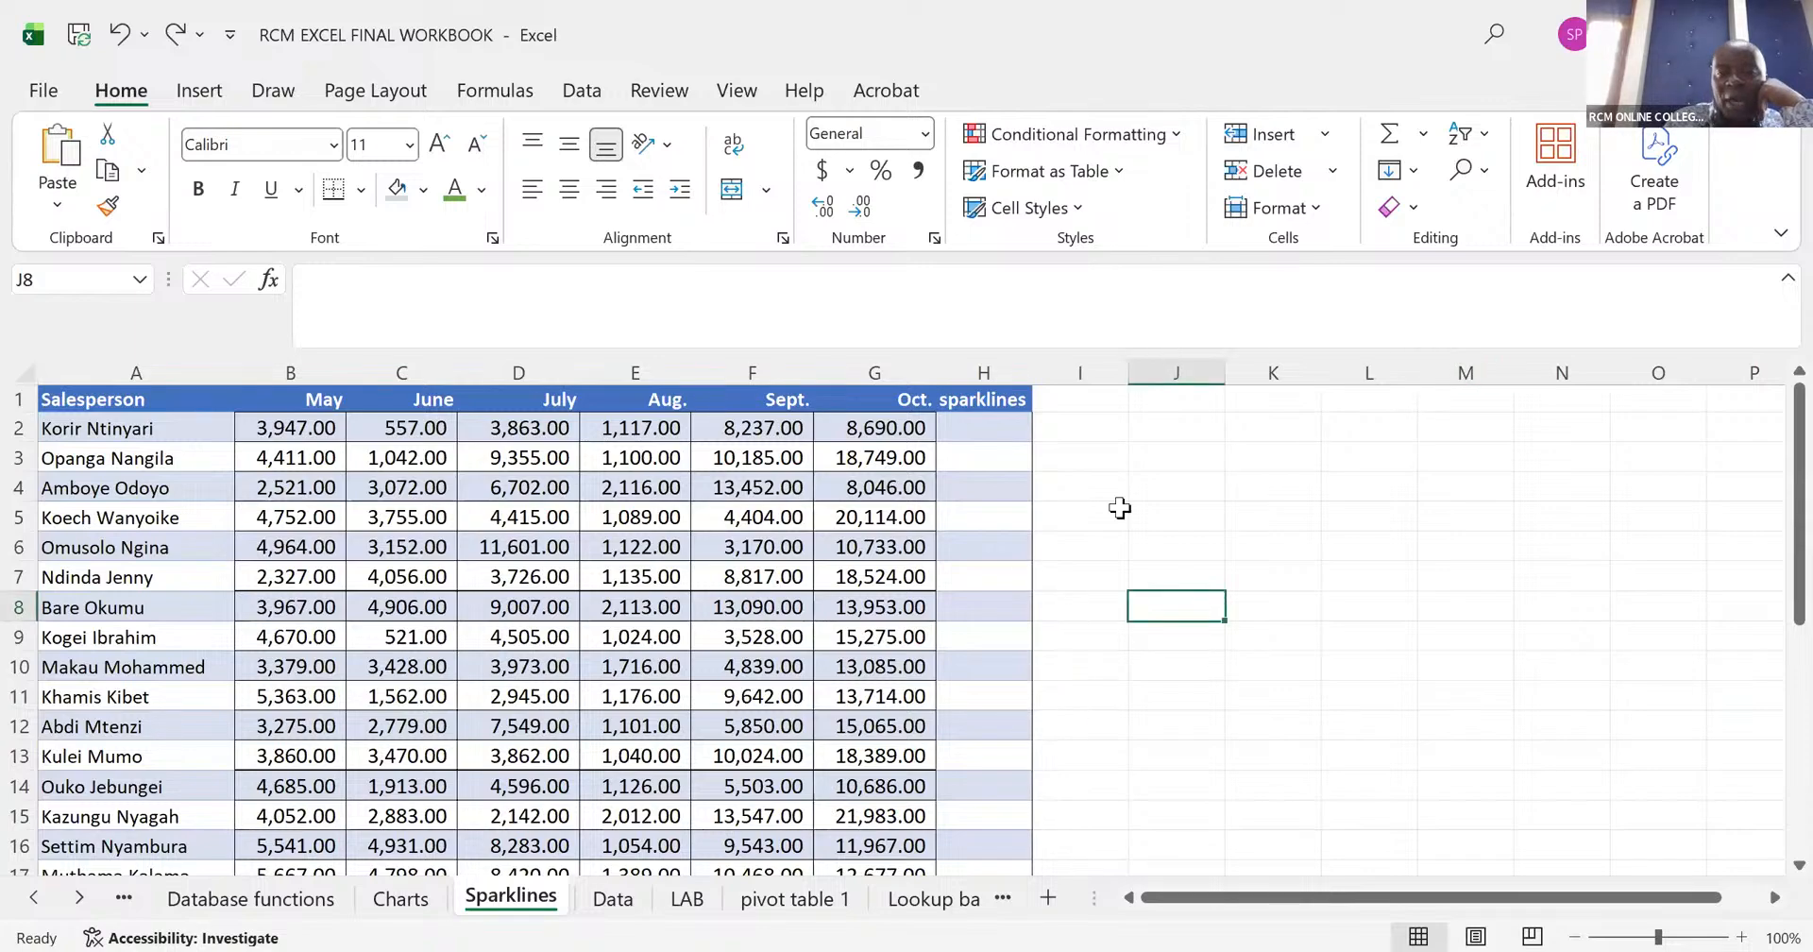
click(962, 434)
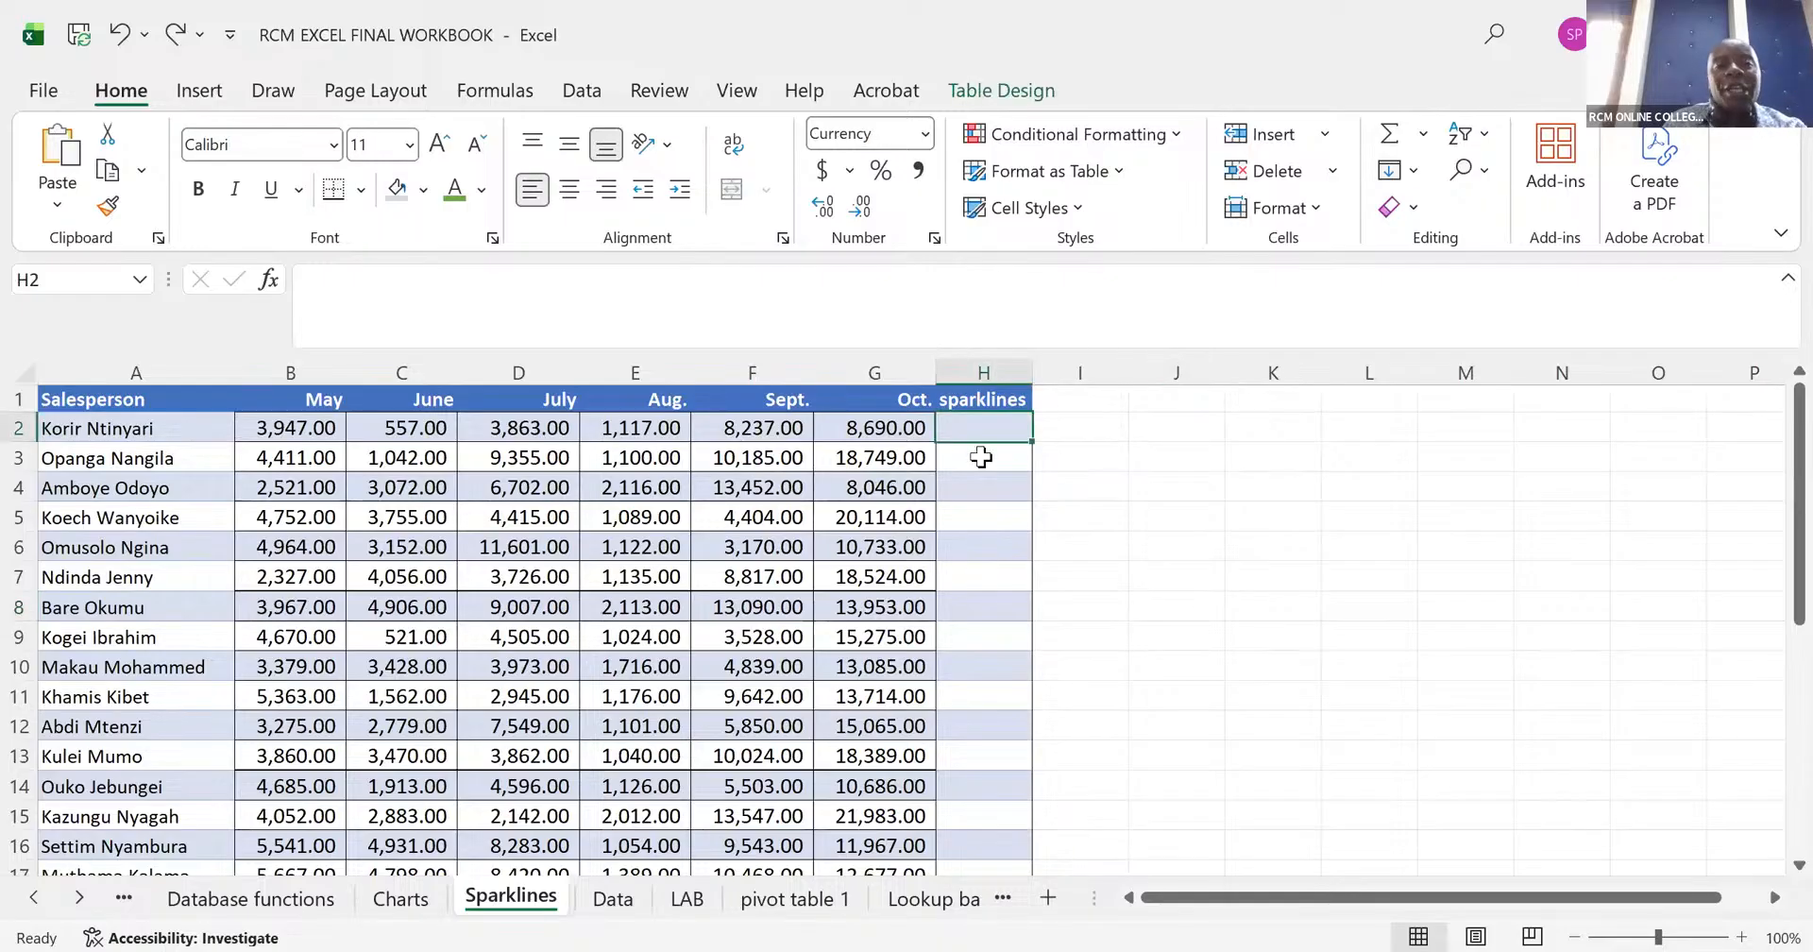
click(198, 94)
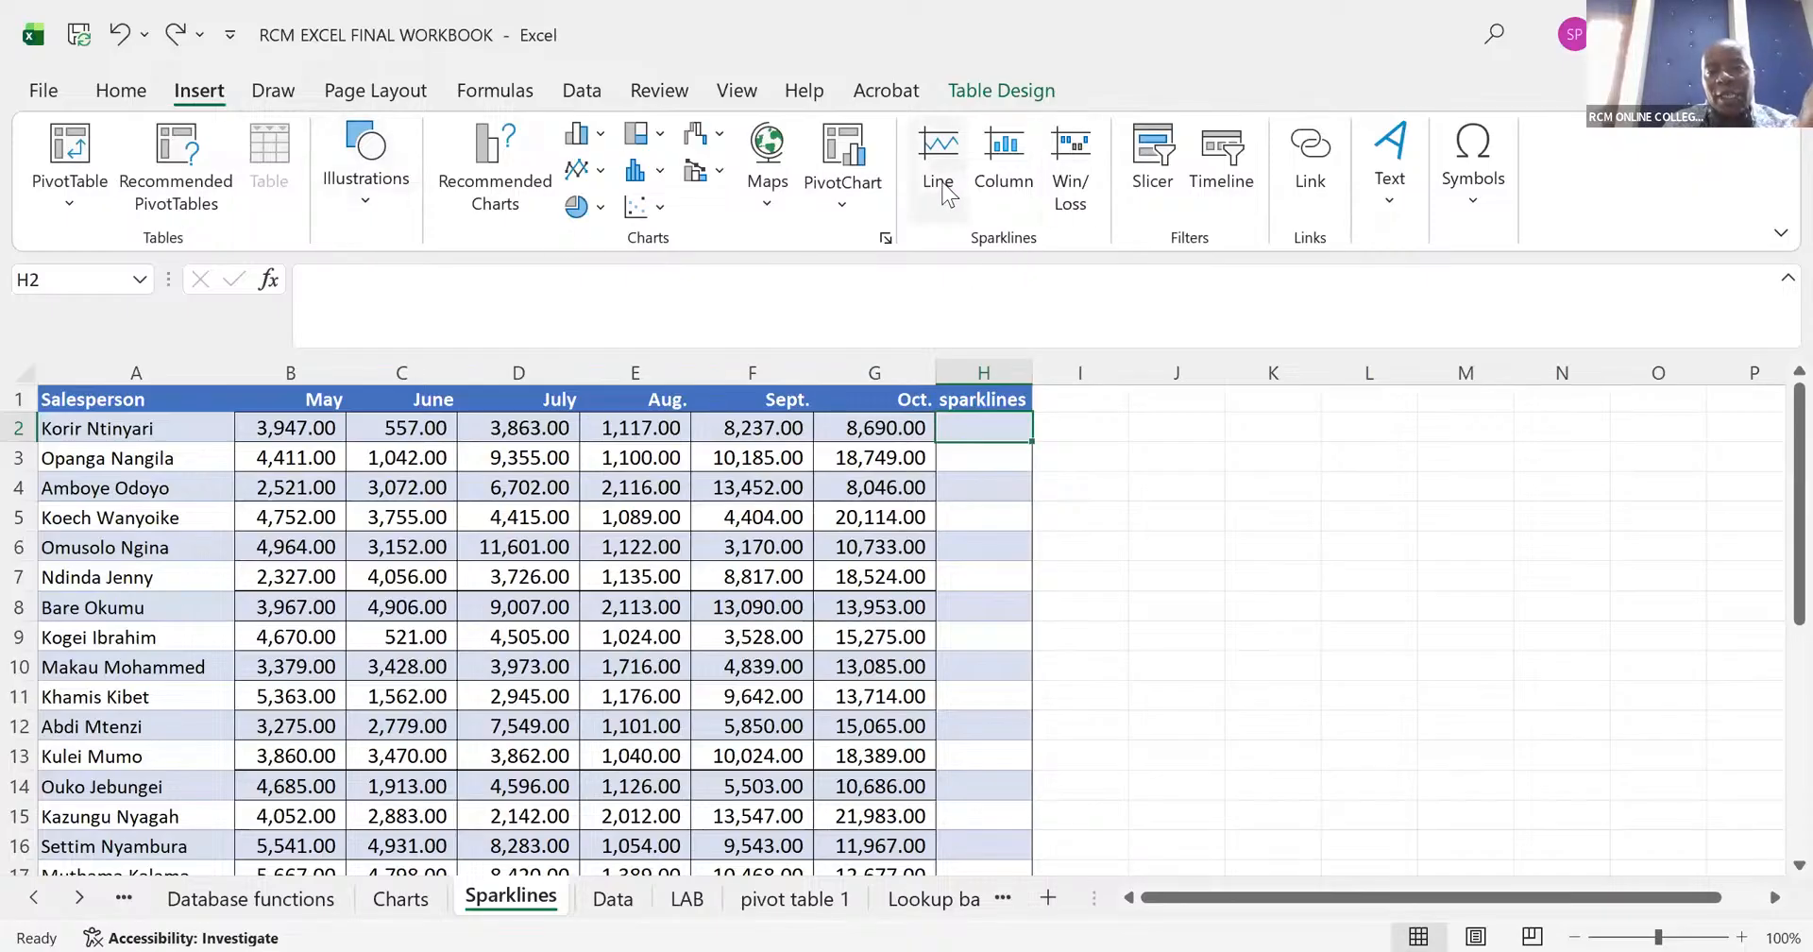
click(945, 189)
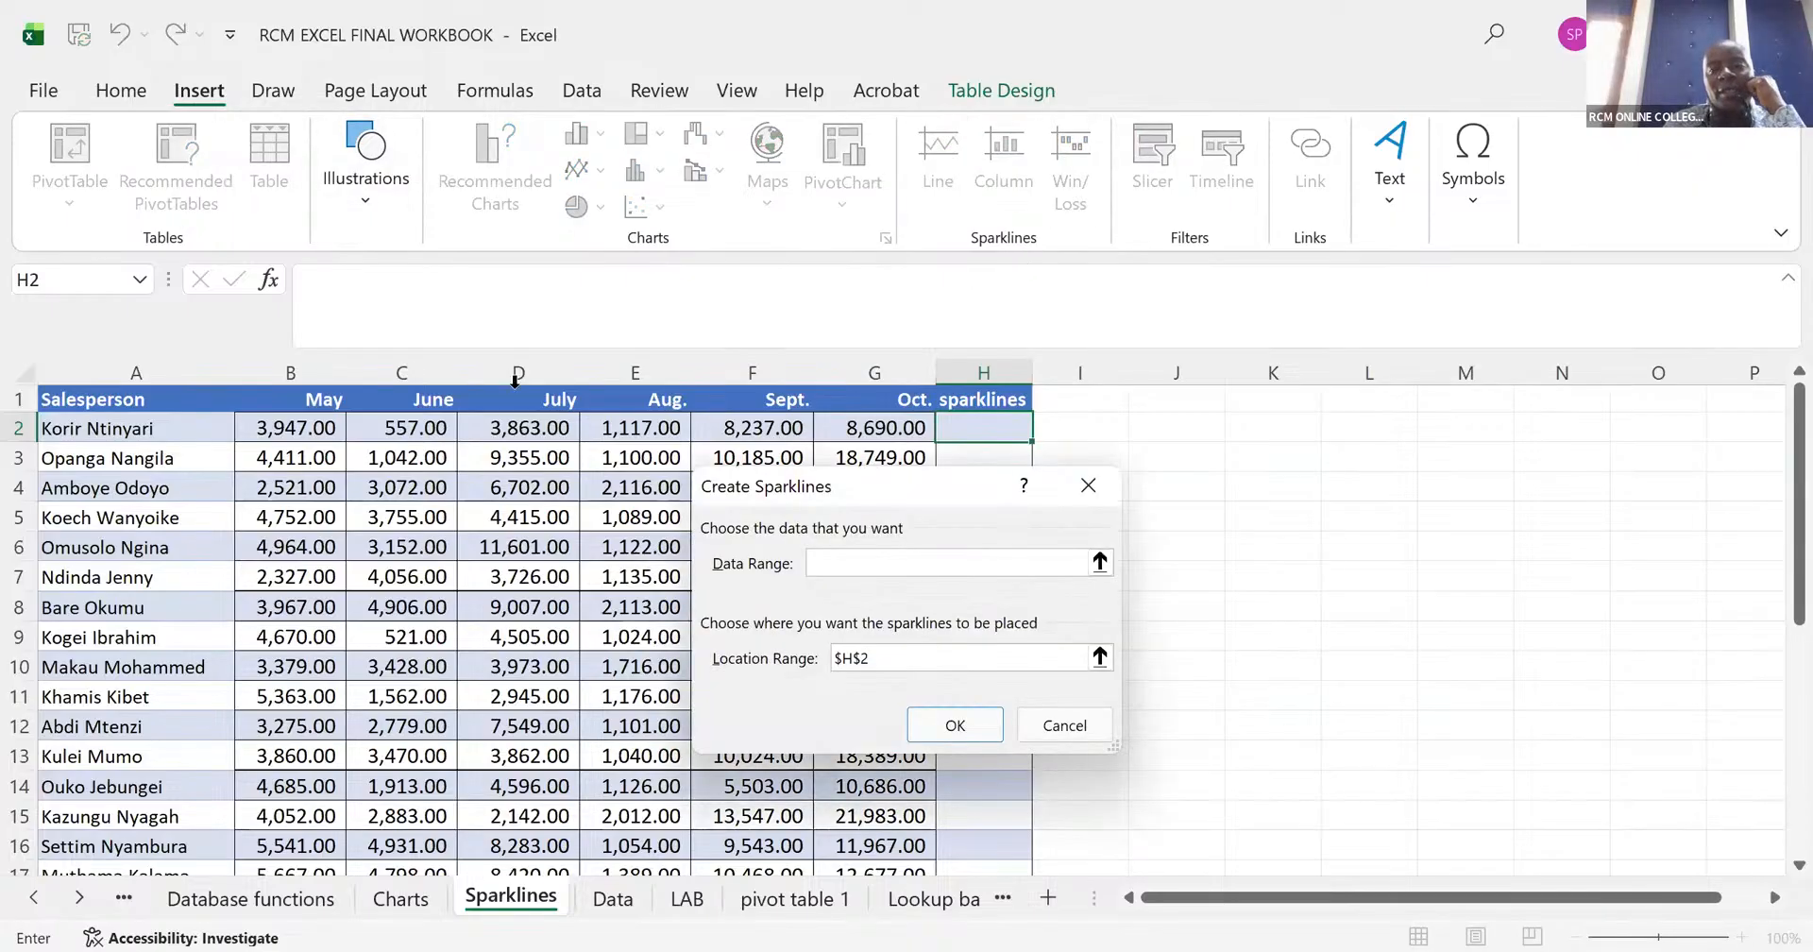
click(272, 431)
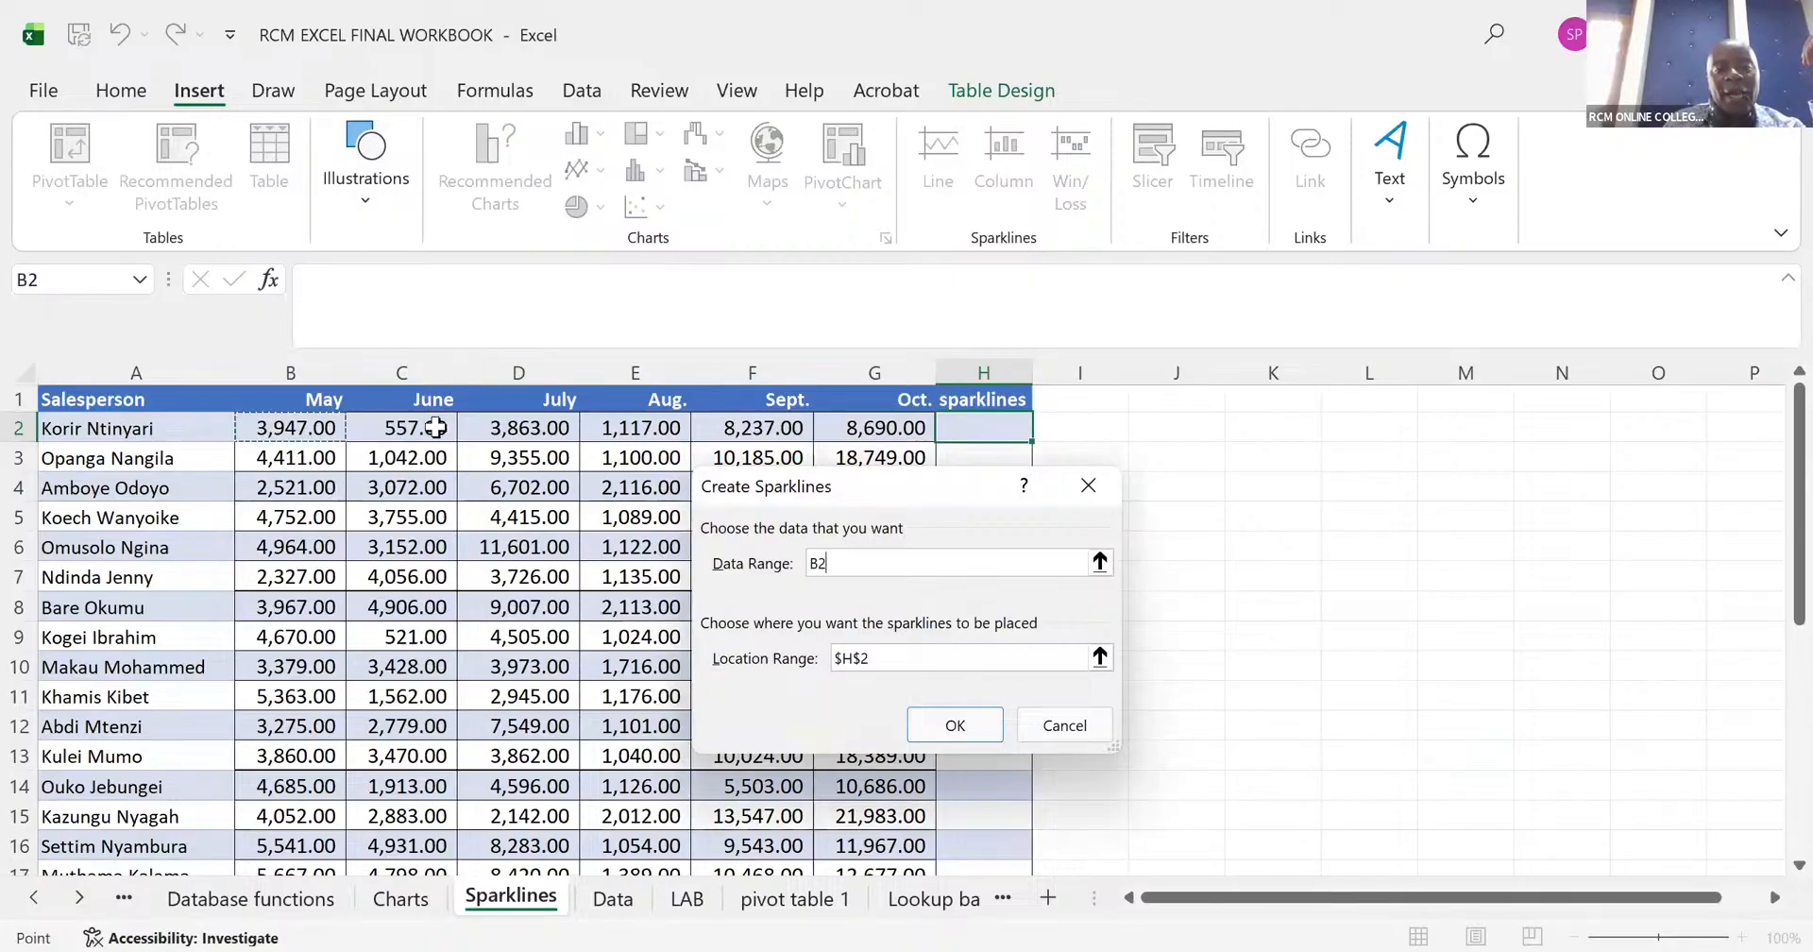
drag(435, 428, 851, 427)
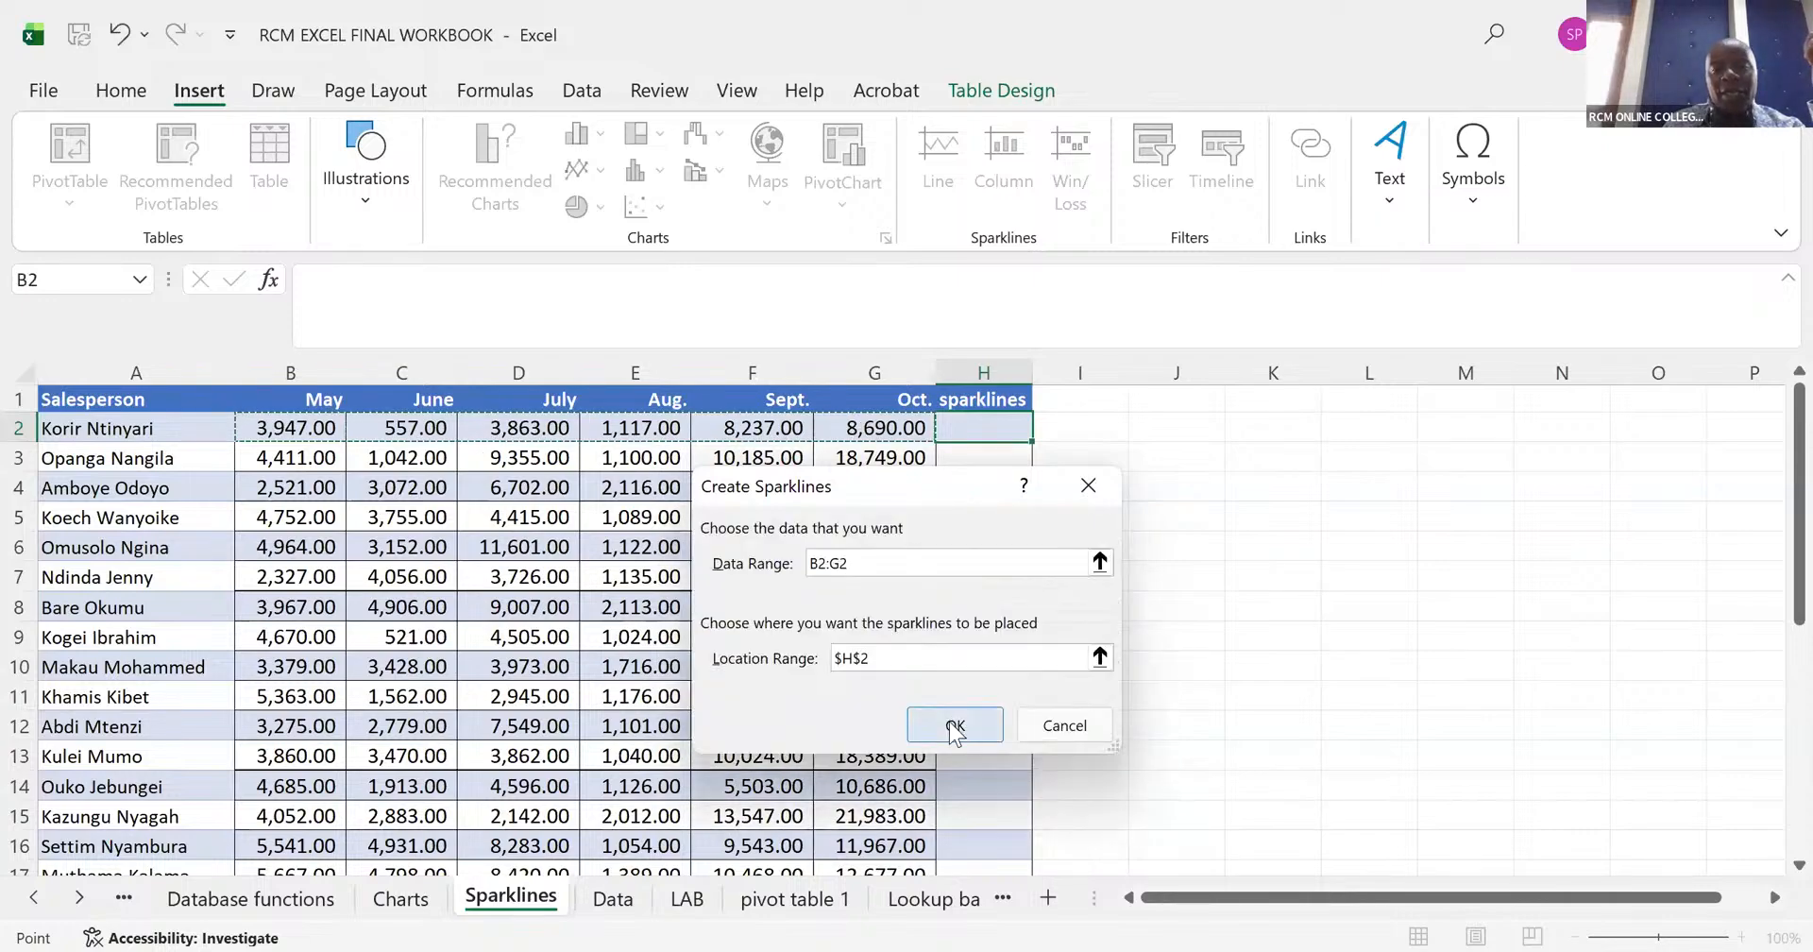
click(953, 727)
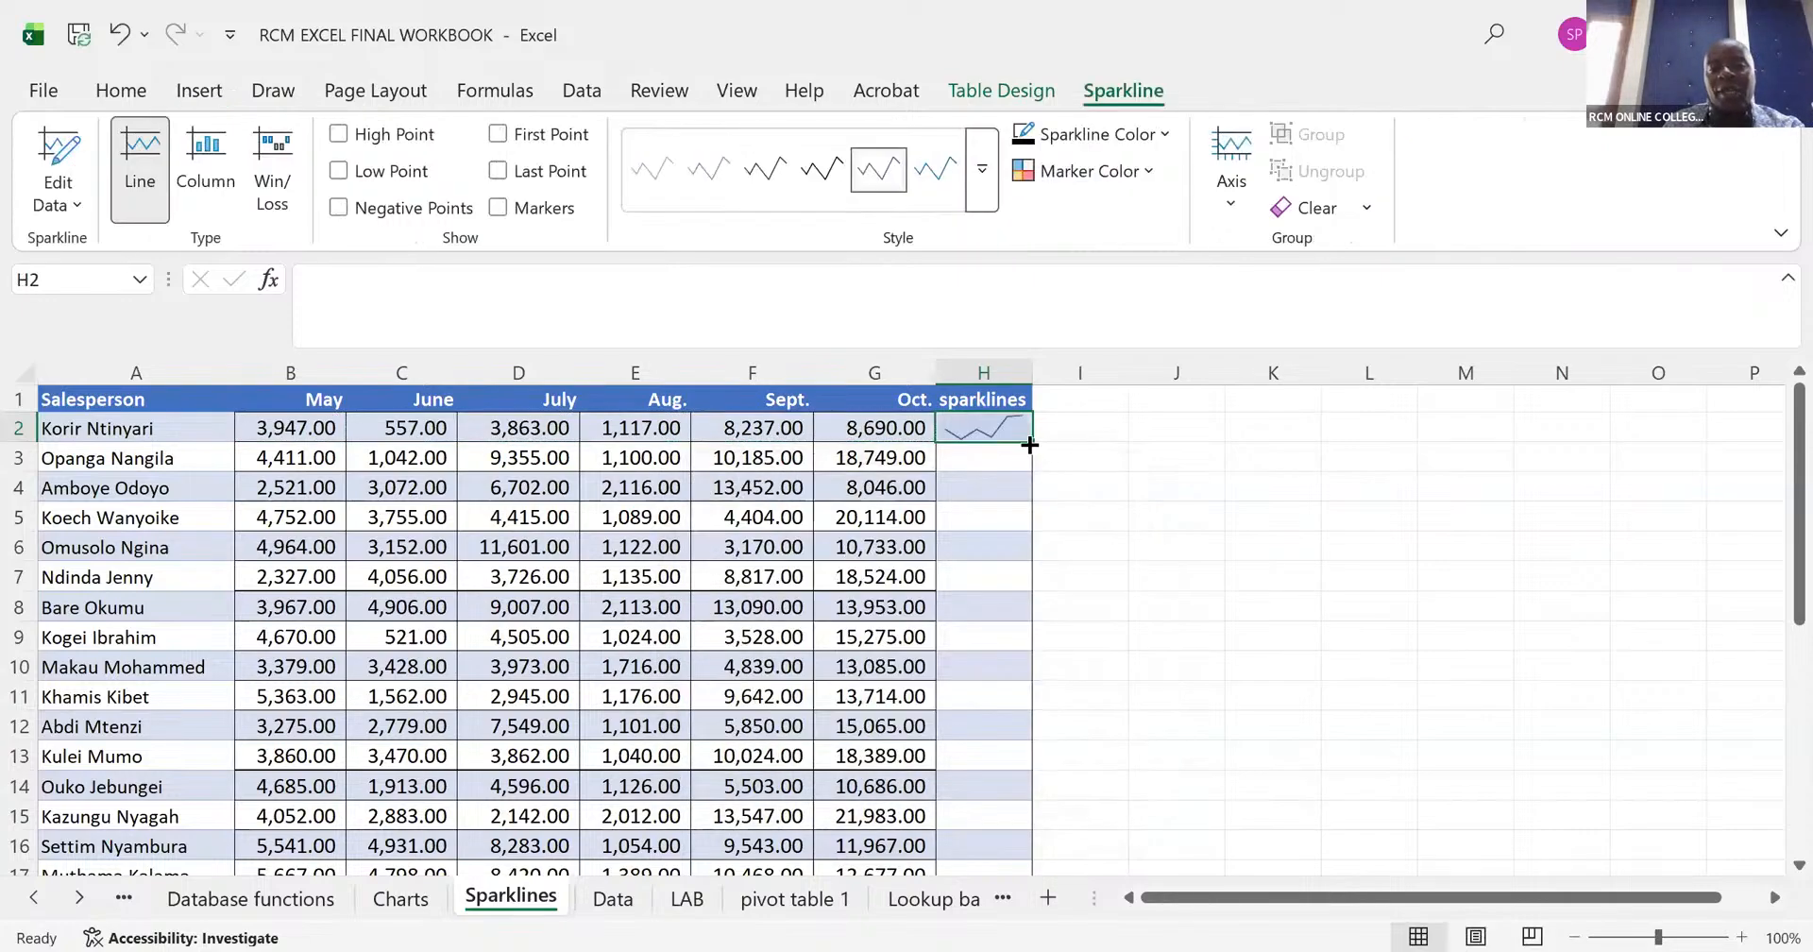
- Fill the sparkline in H2 down the sparklines column to row 31
drag(1029, 443, 1009, 877)
drag(1018, 868, 1029, 834)
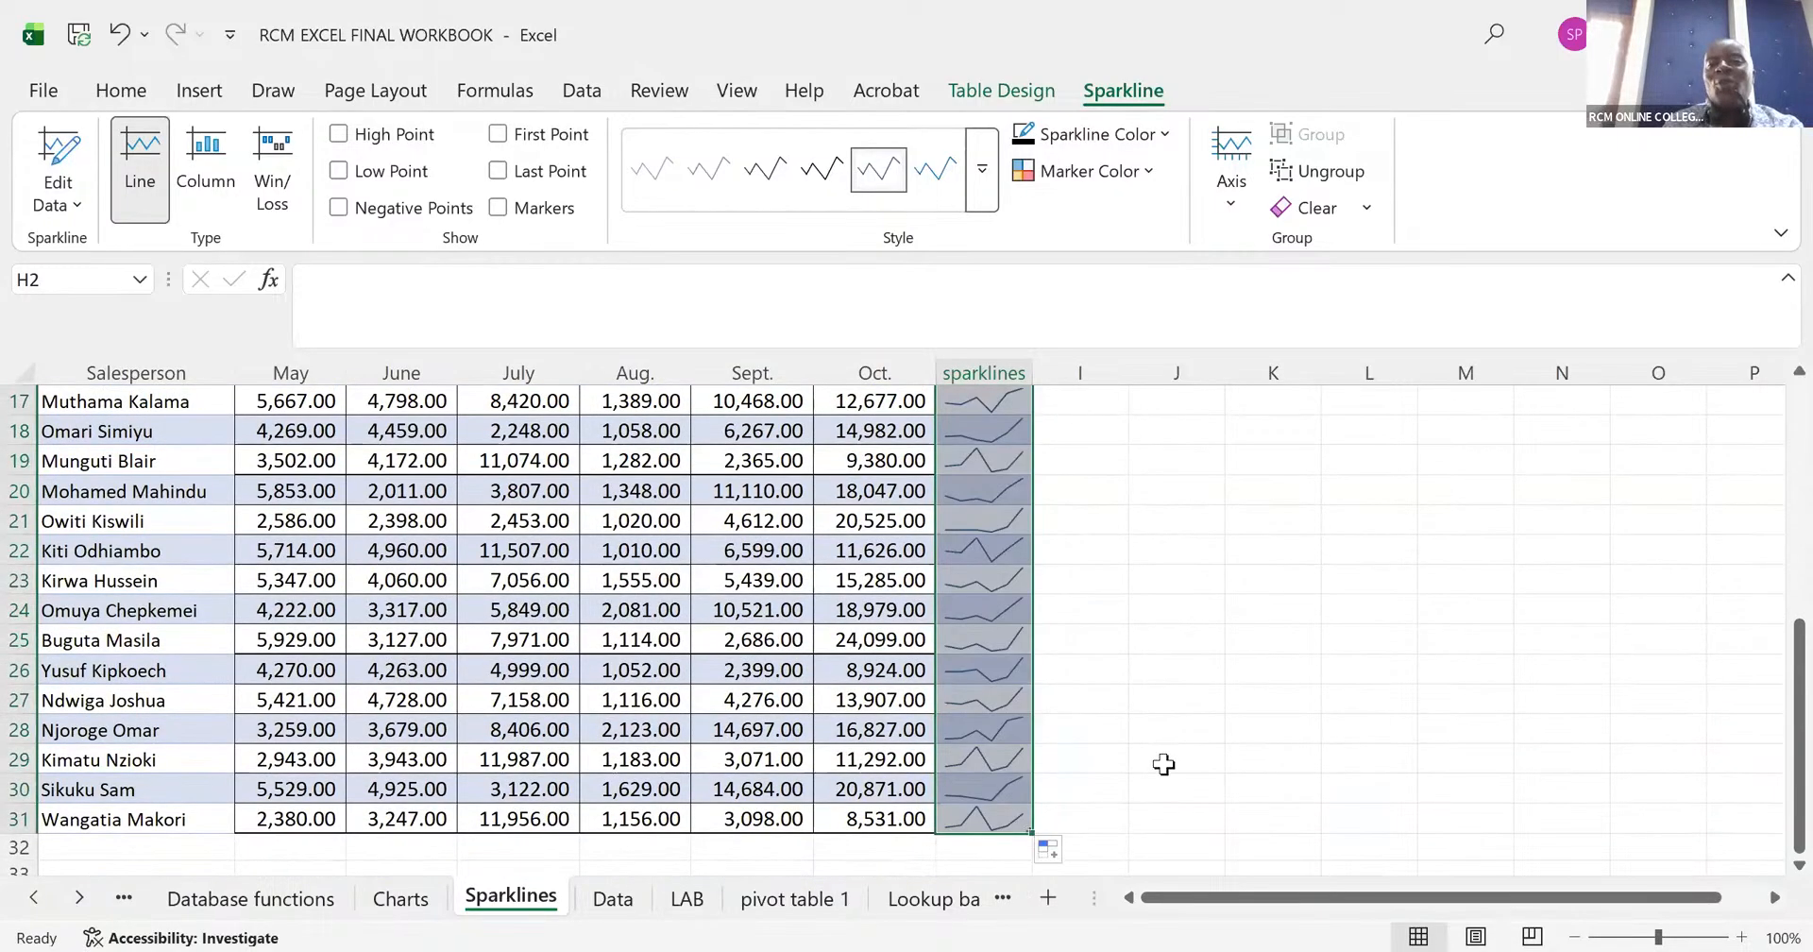
scroll(1163, 761, up, 5)
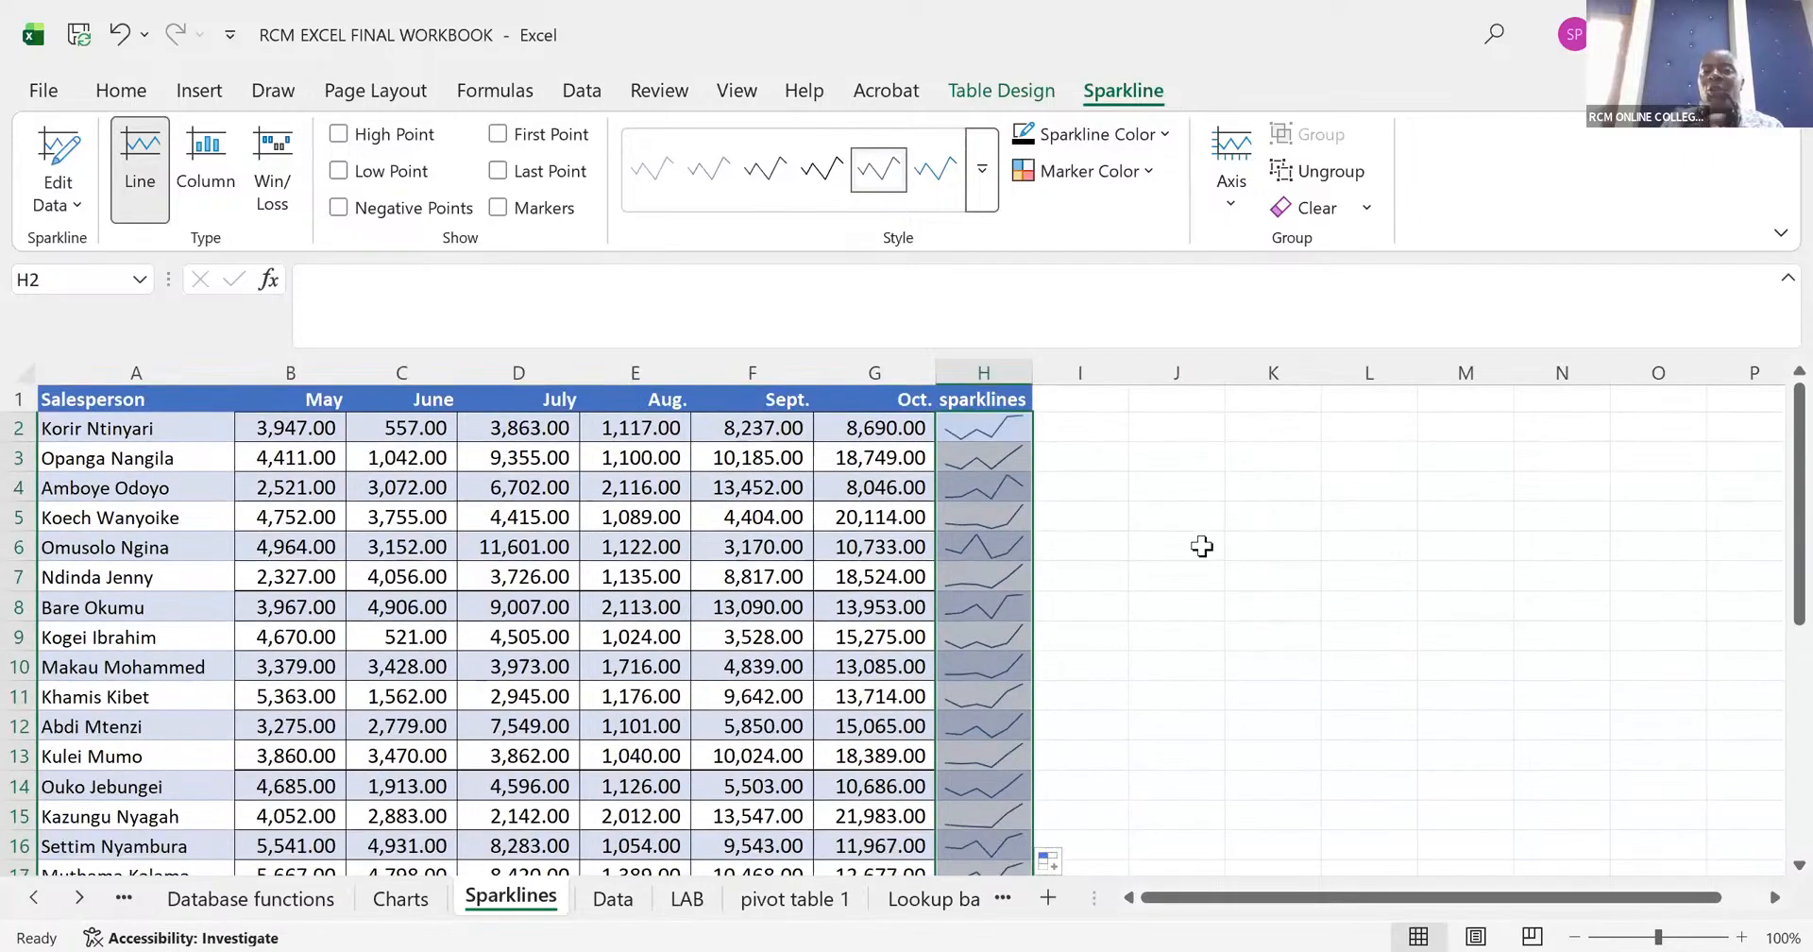
- Select all the sparklines in the column, from H2 down to H31
click(992, 433)
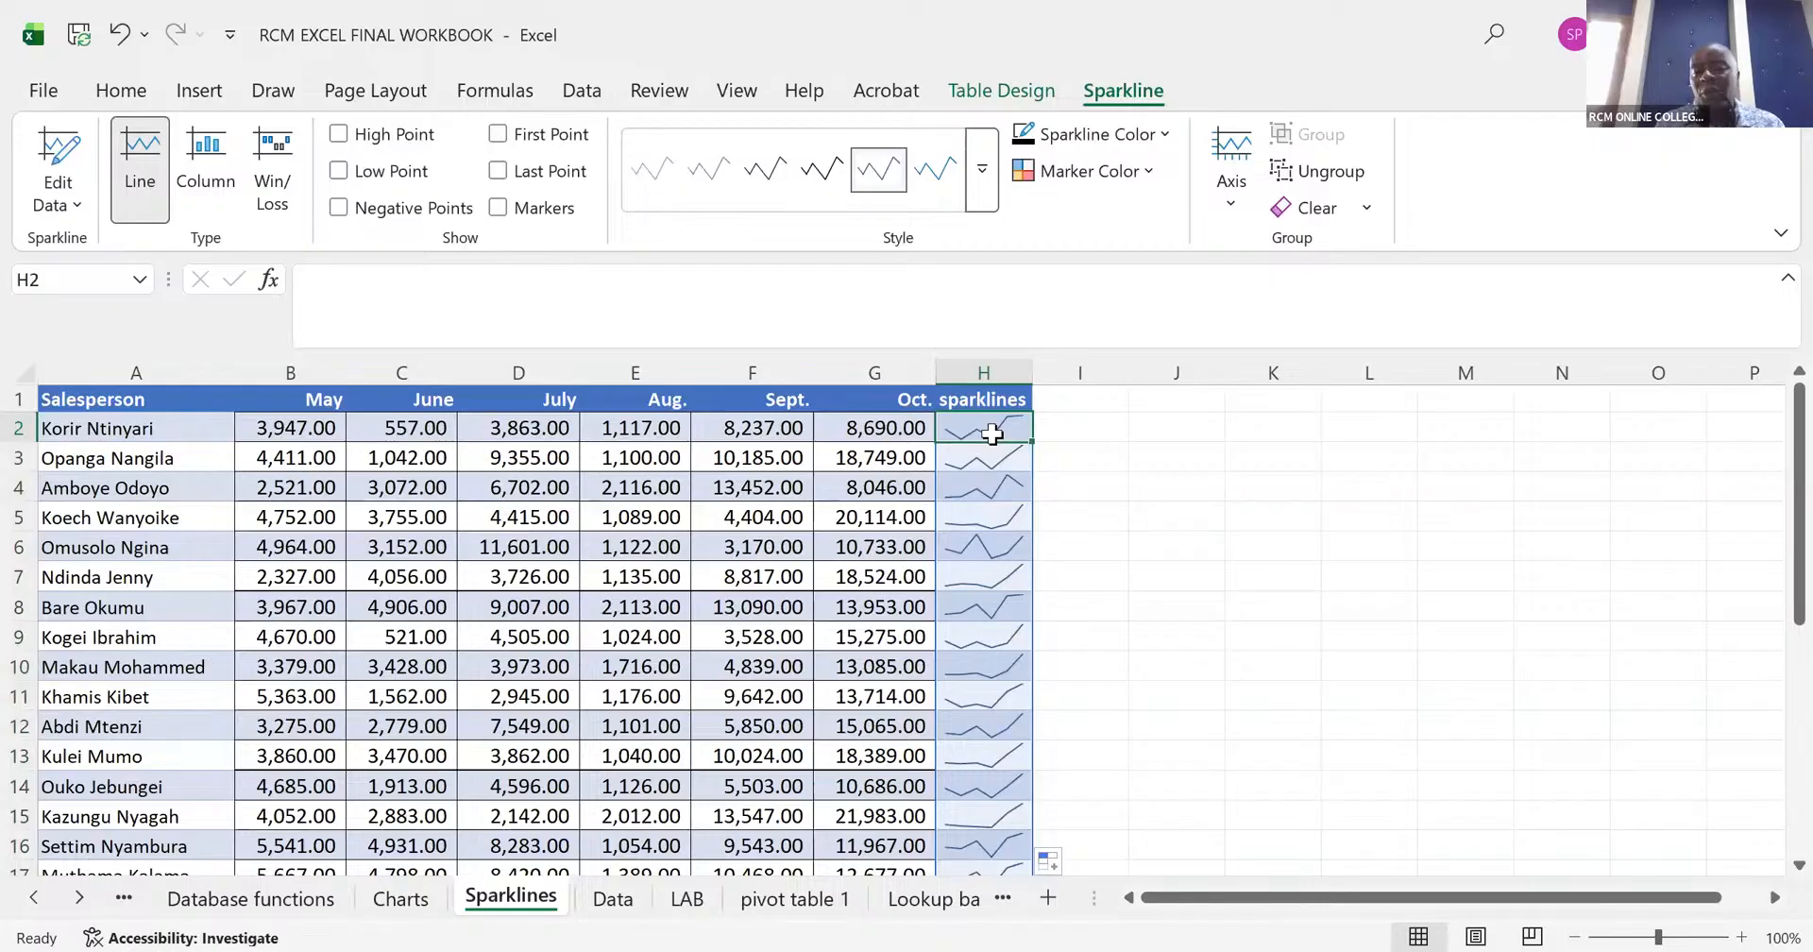
key(ctrl+shift+Down)
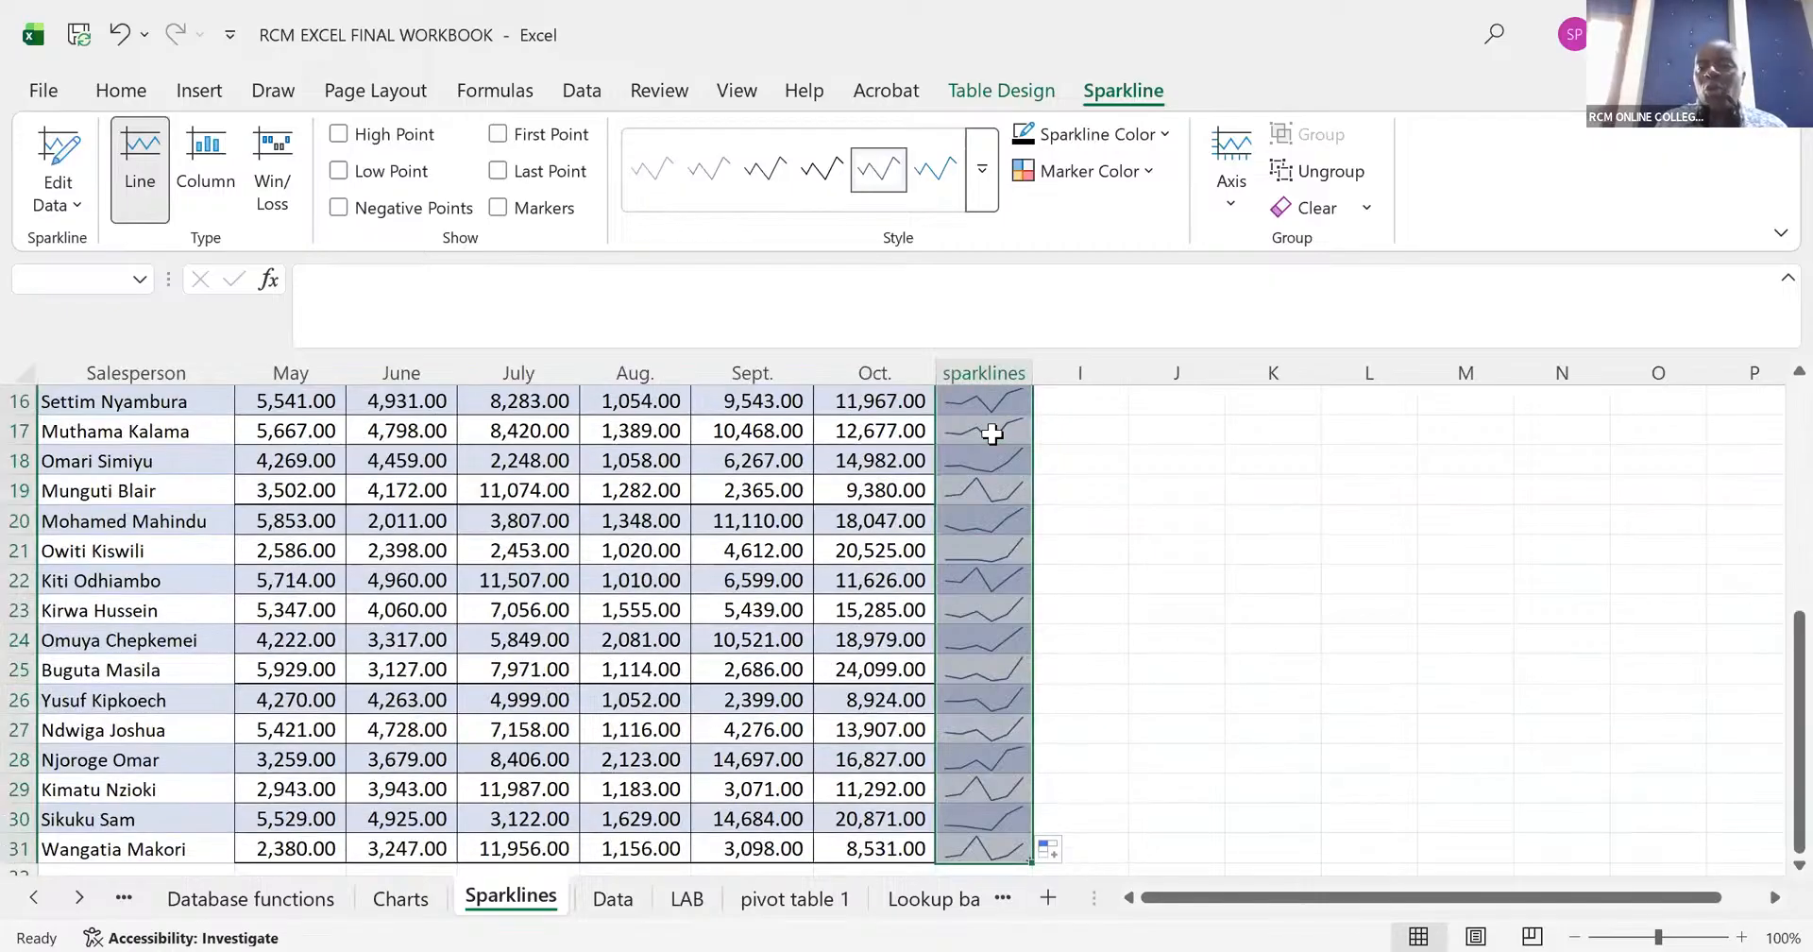
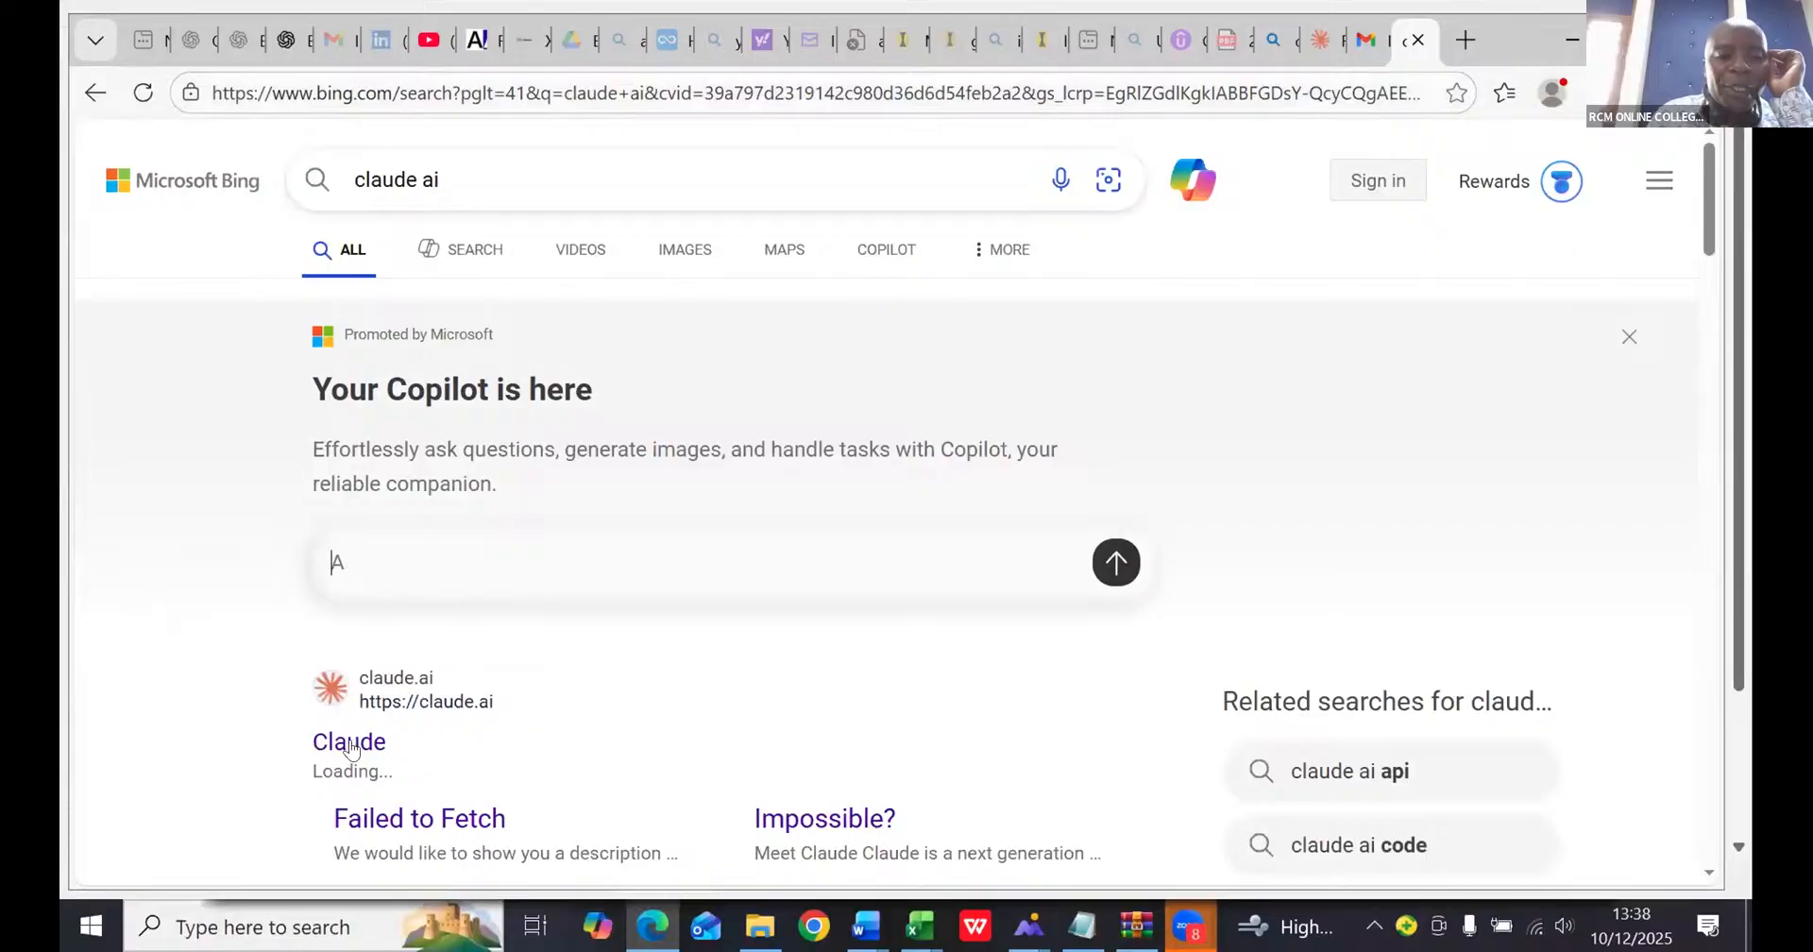
- Open Claude from the search results and attach a screenshot of the RCM EXCEL FINAL workbook window to the new chat
click(350, 743)
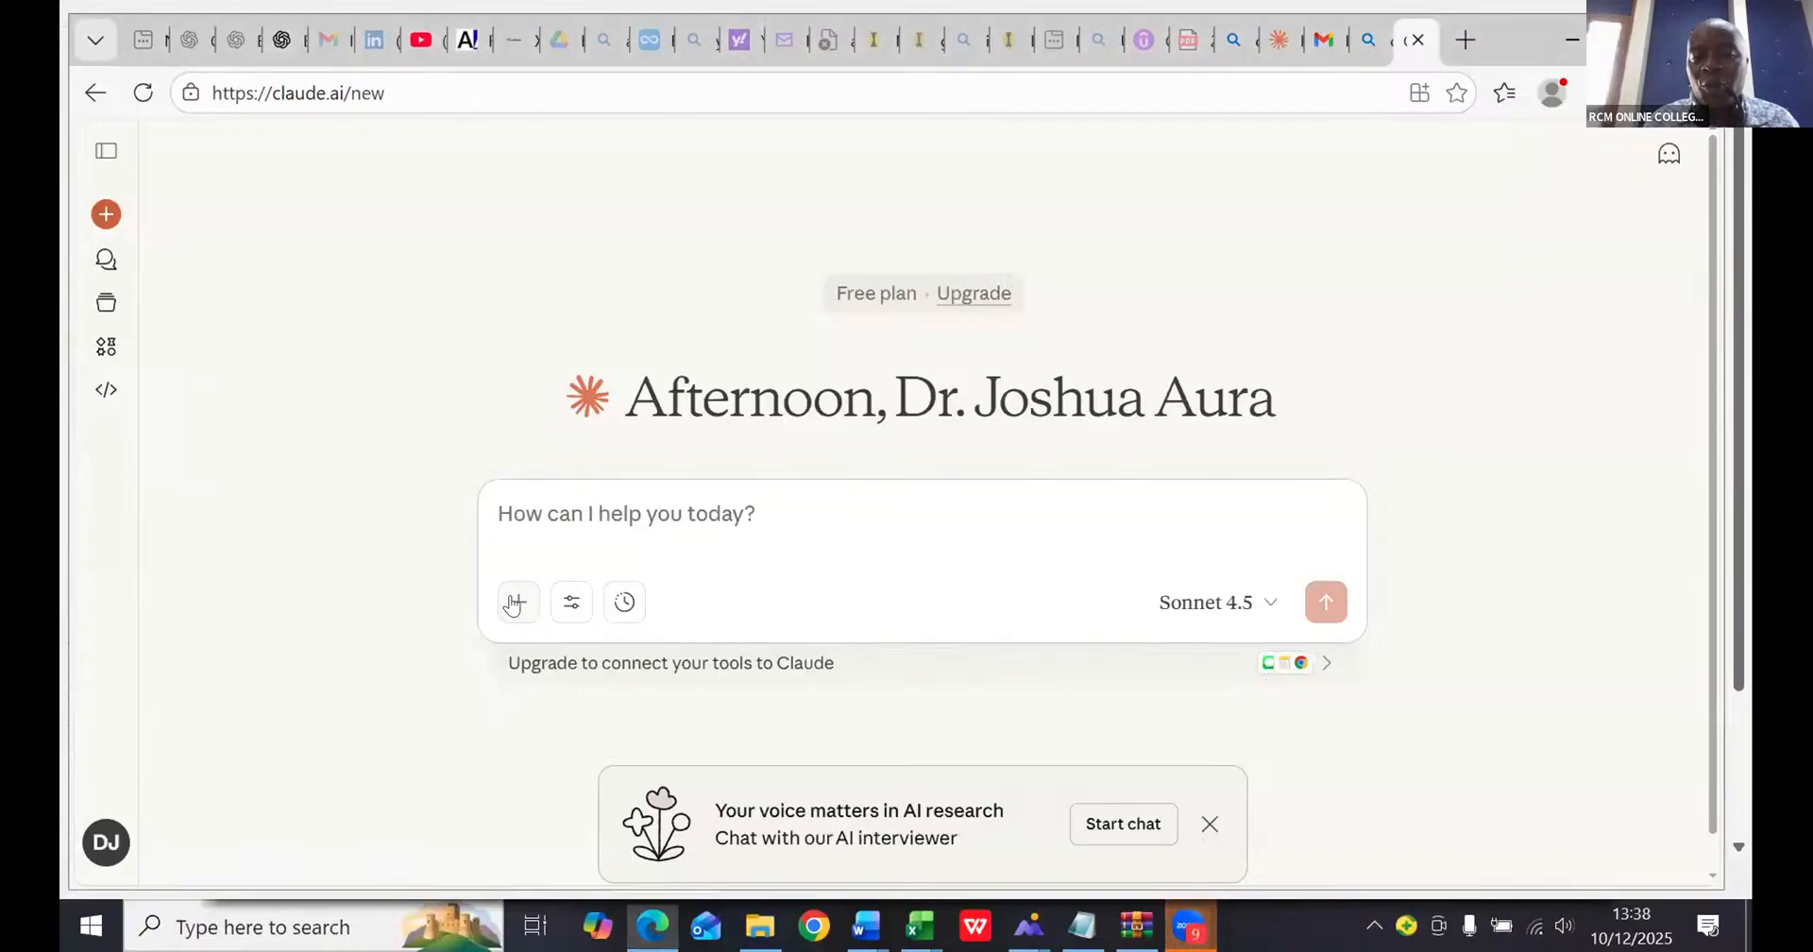
click(515, 603)
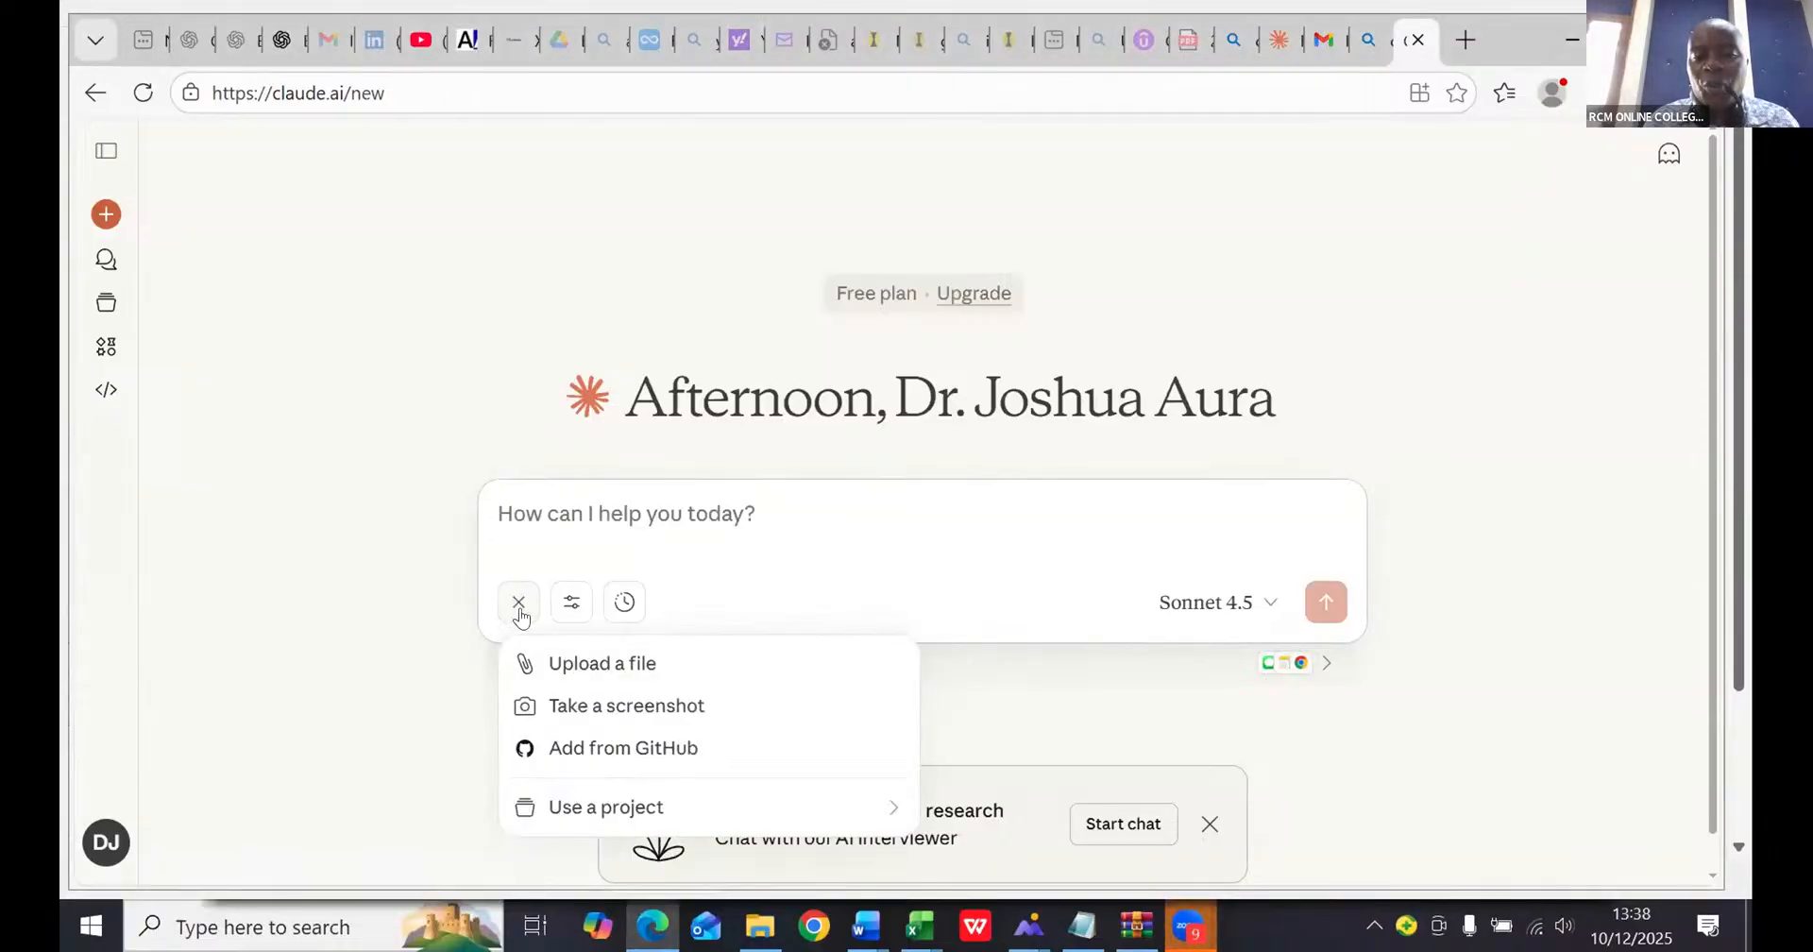
click(575, 707)
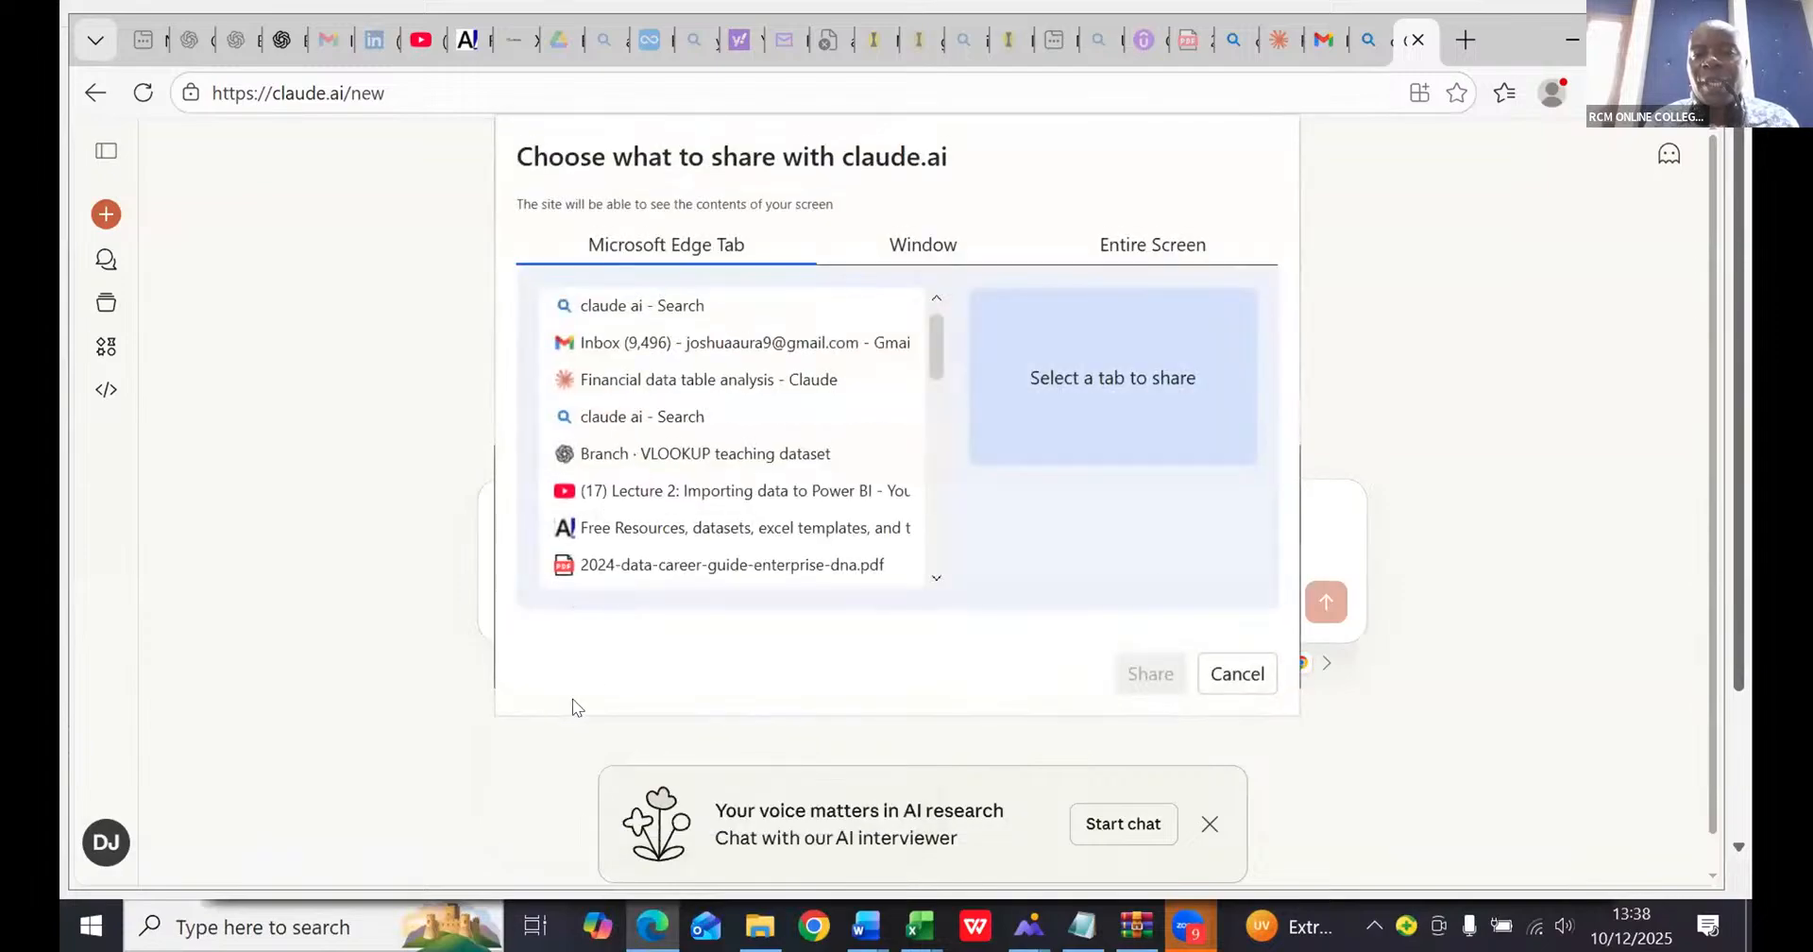
click(922, 248)
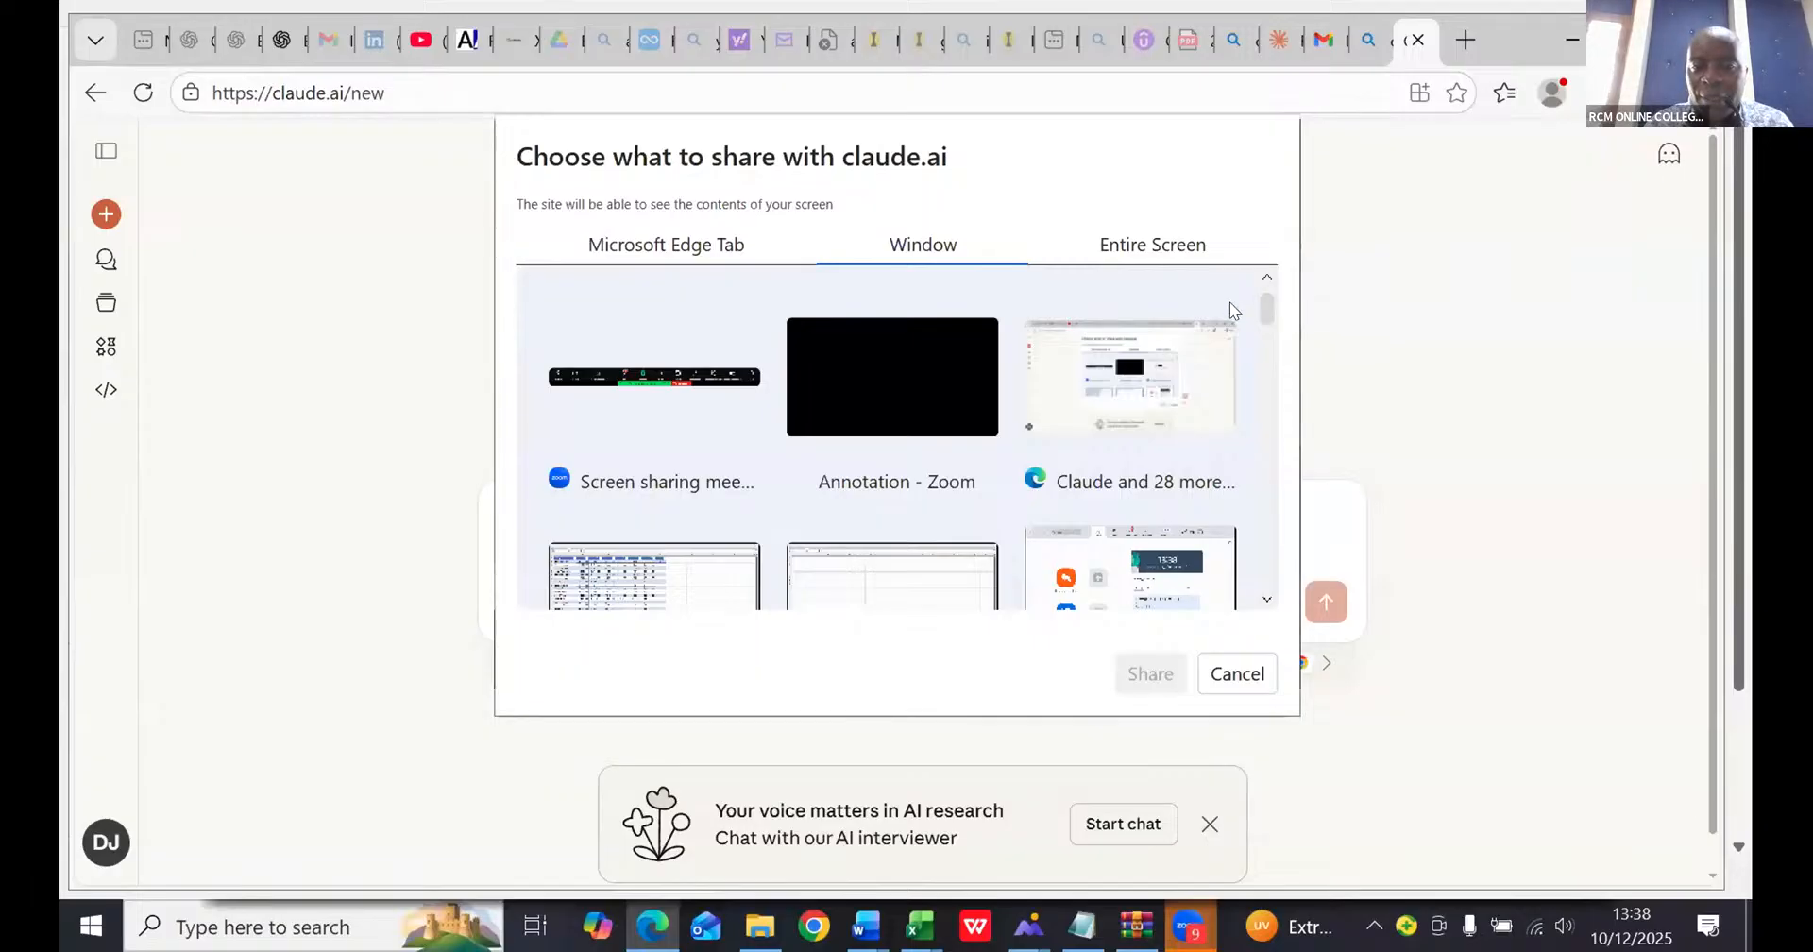
scroll(1237, 331, down, 2)
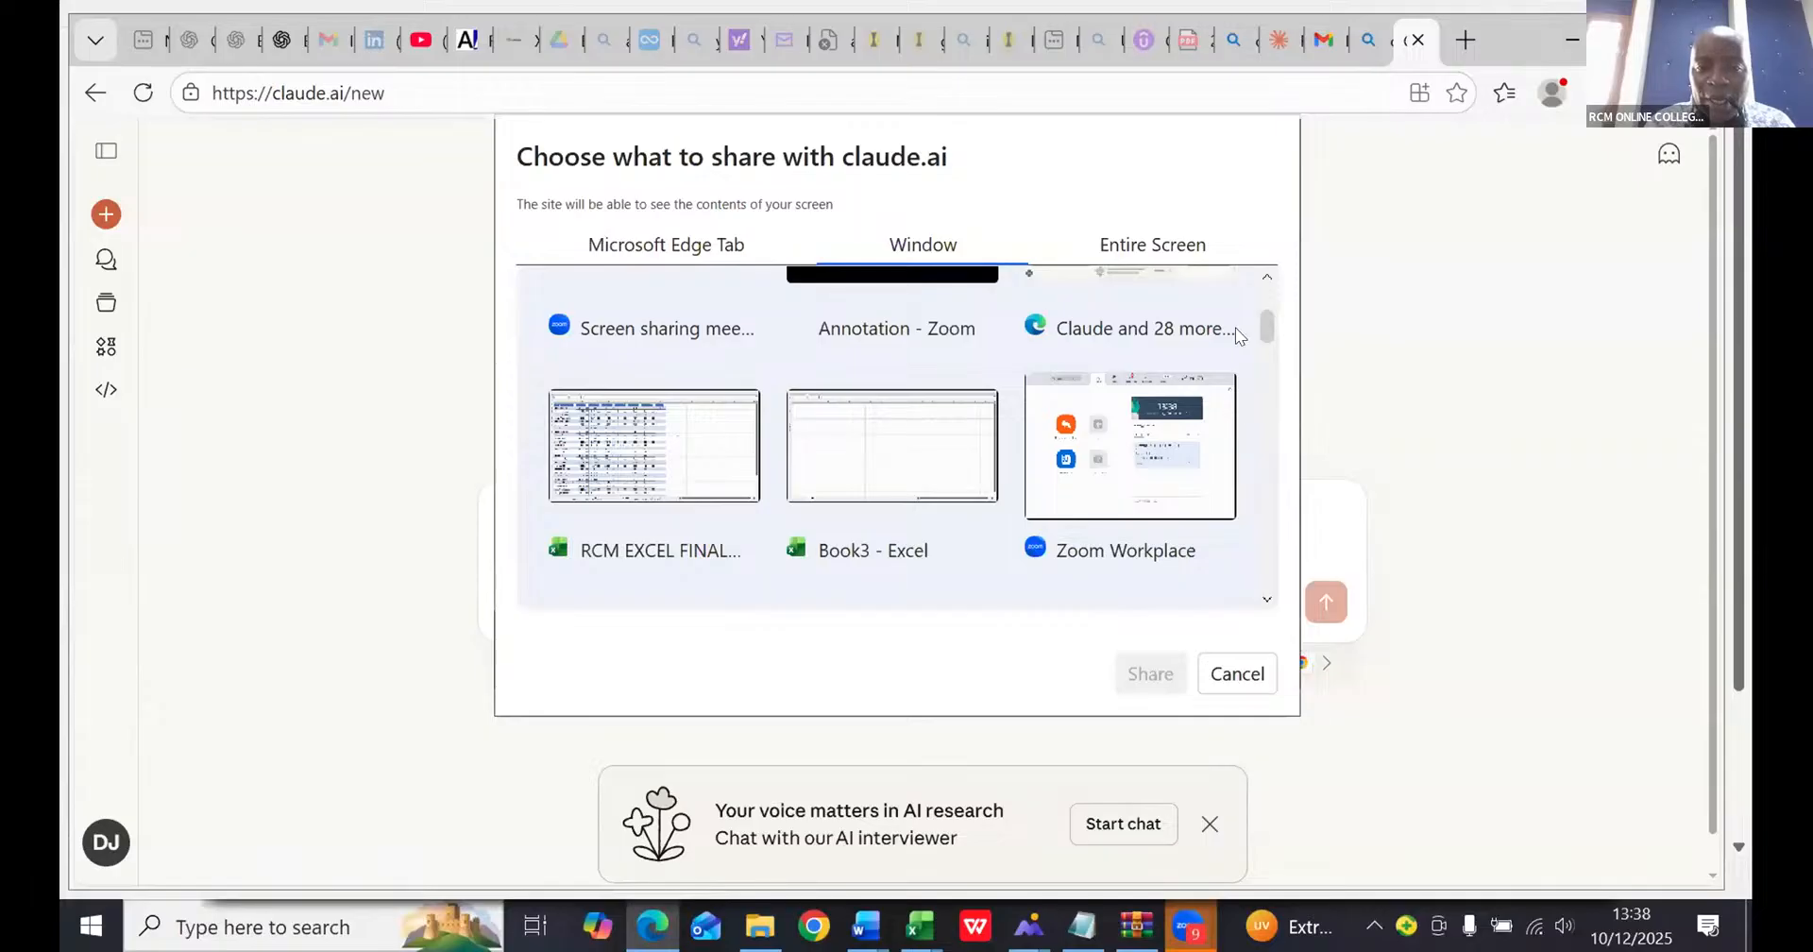
click(628, 460)
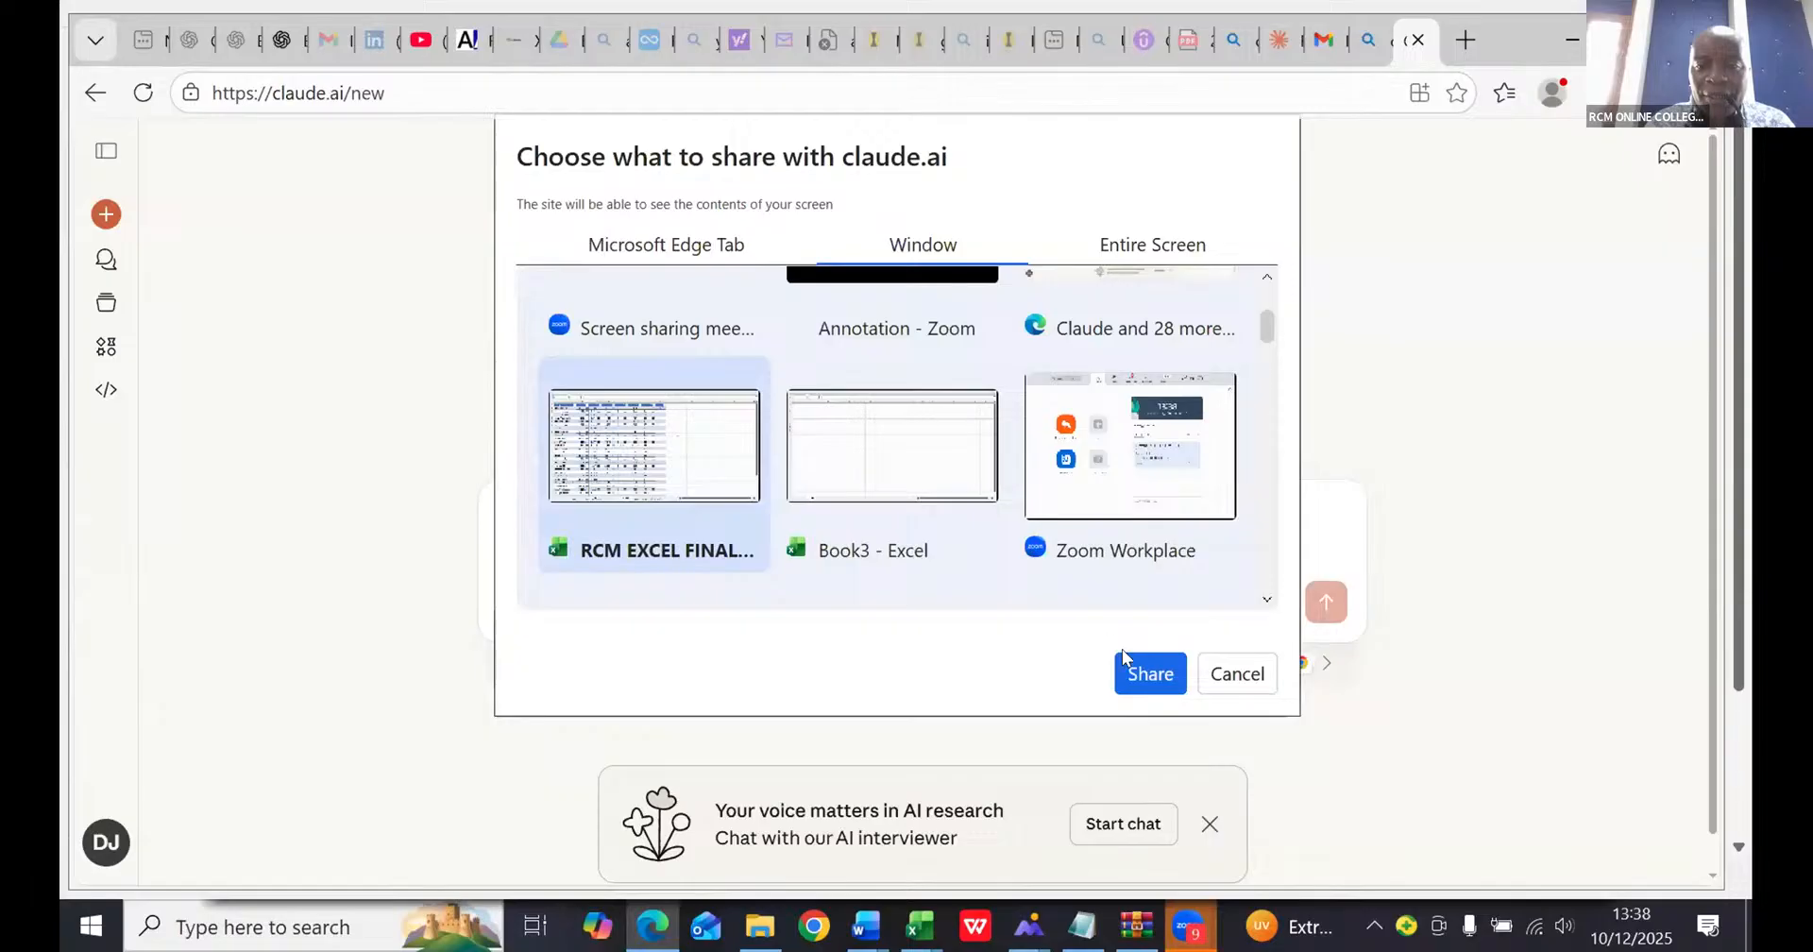
click(1145, 673)
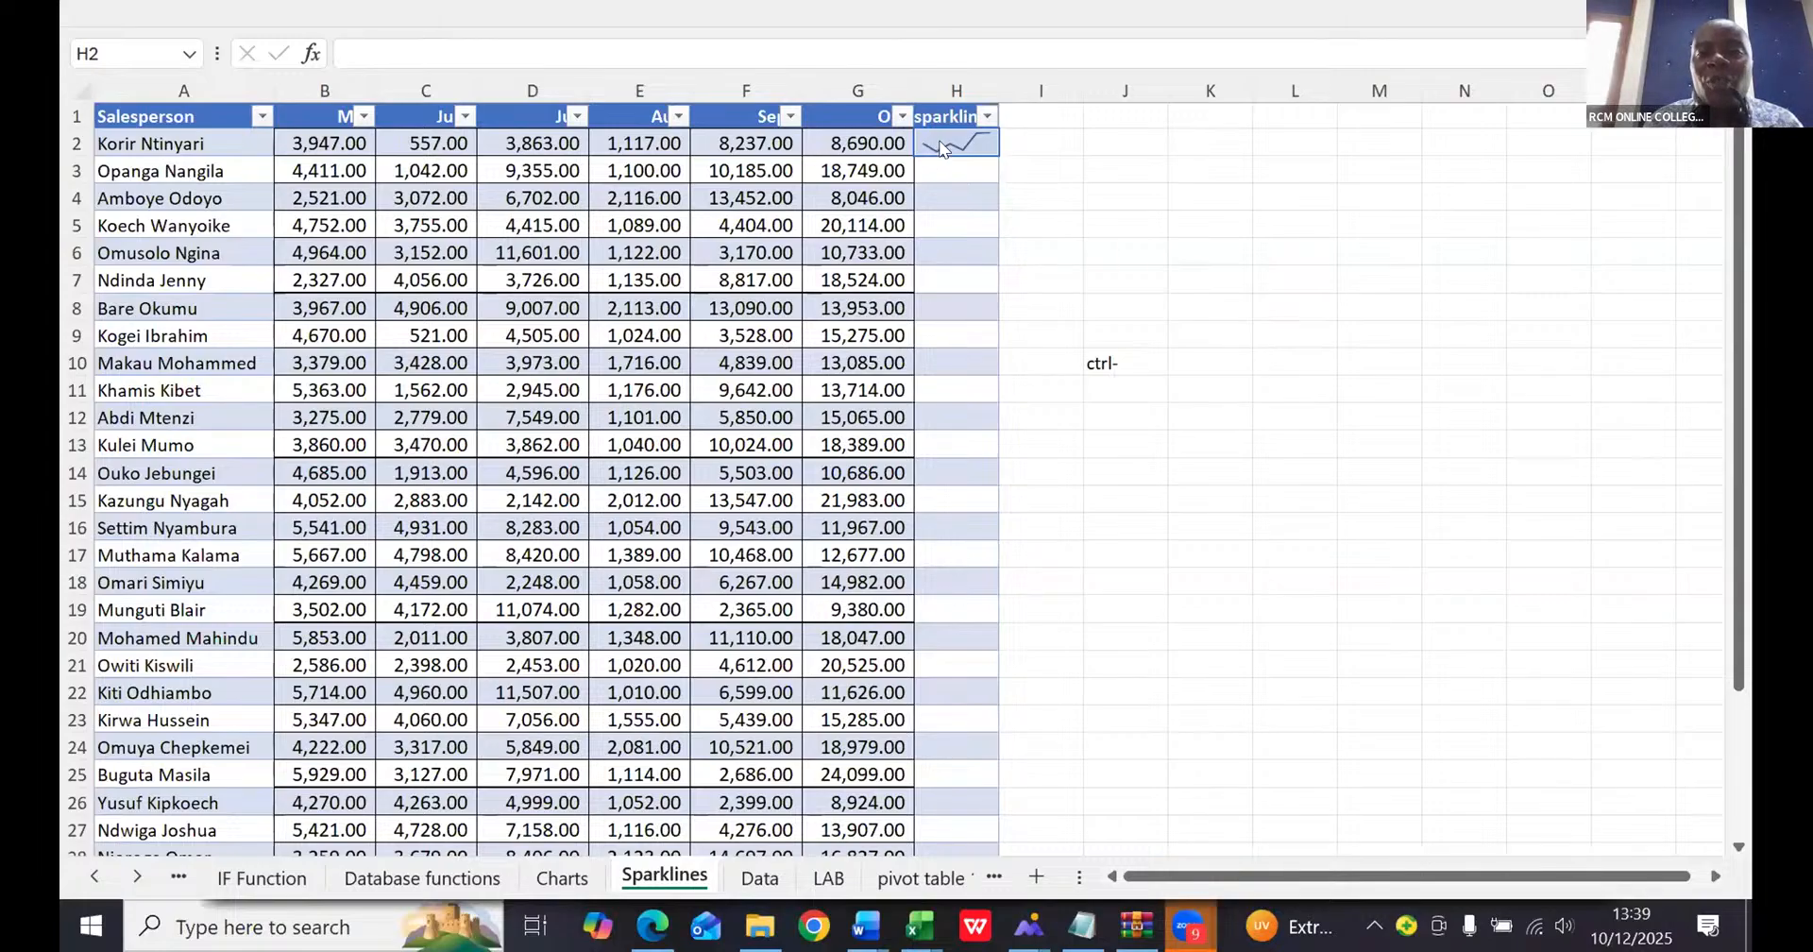
- In the Excel Sparklines sheet, fill the line sparkline from H2 down the sparklines column to row 31
click(981, 137)
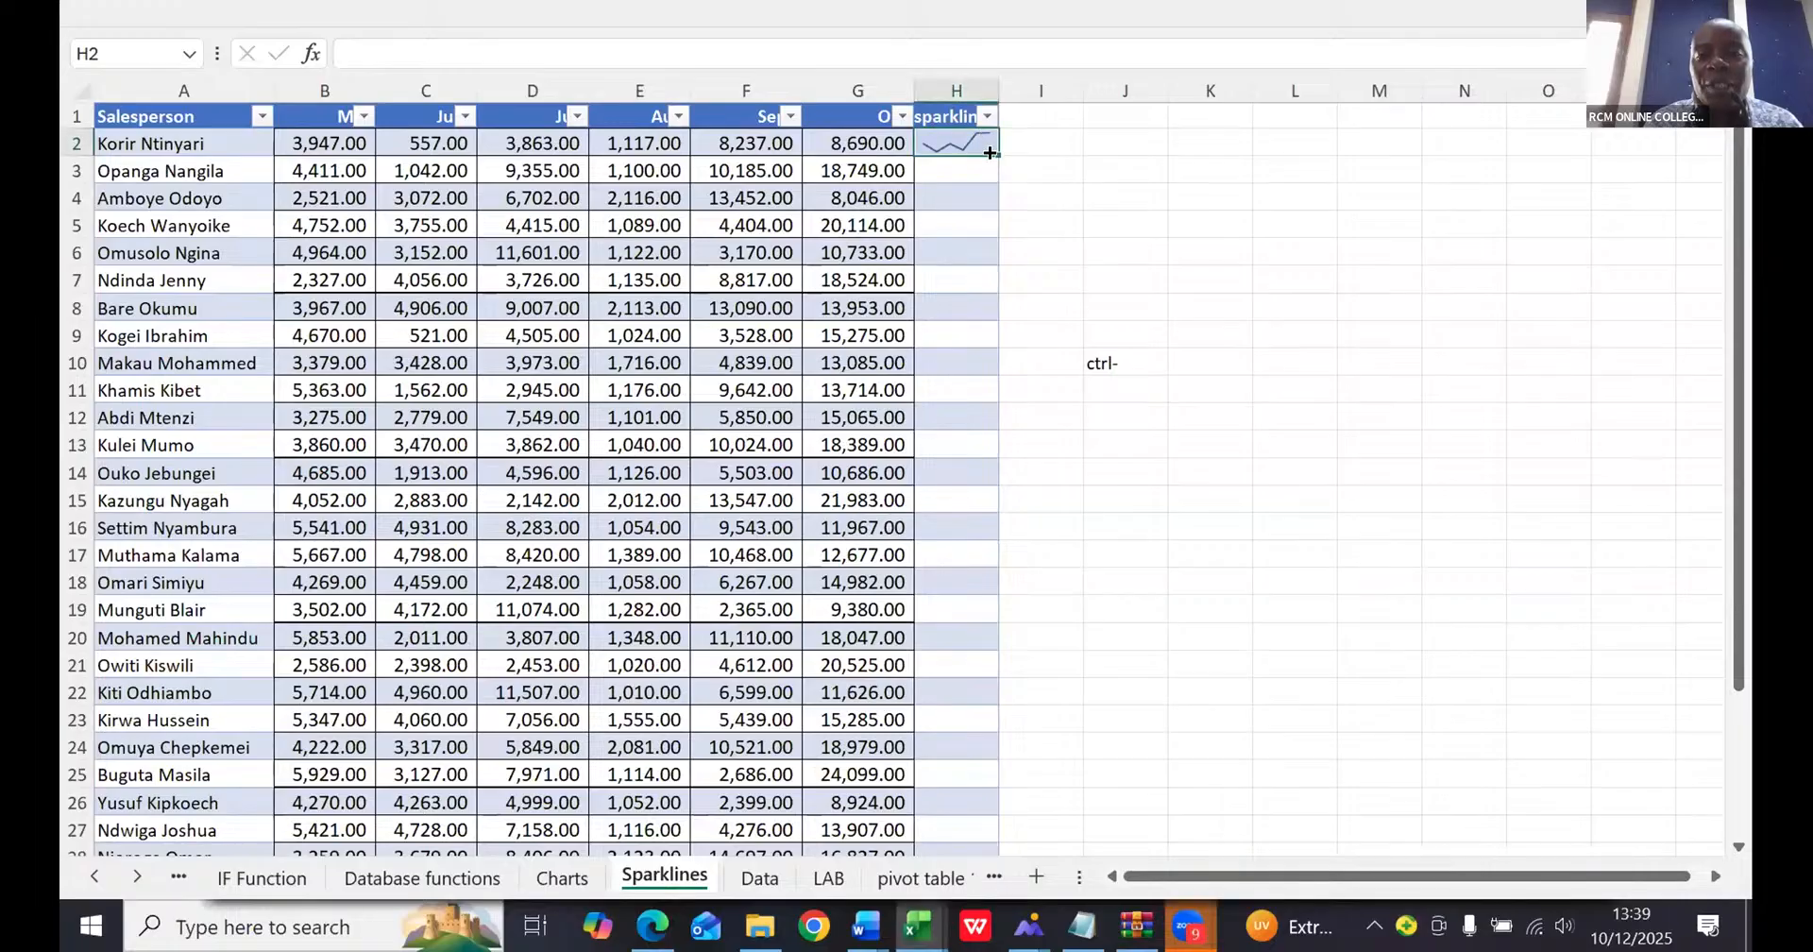
mouse_move(1032, 271)
mouse_down()
mouse_move(1059, 469)
mouse_move(1043, 888)
mouse_move(984, 701)
mouse_move(979, 719)
mouse_up()
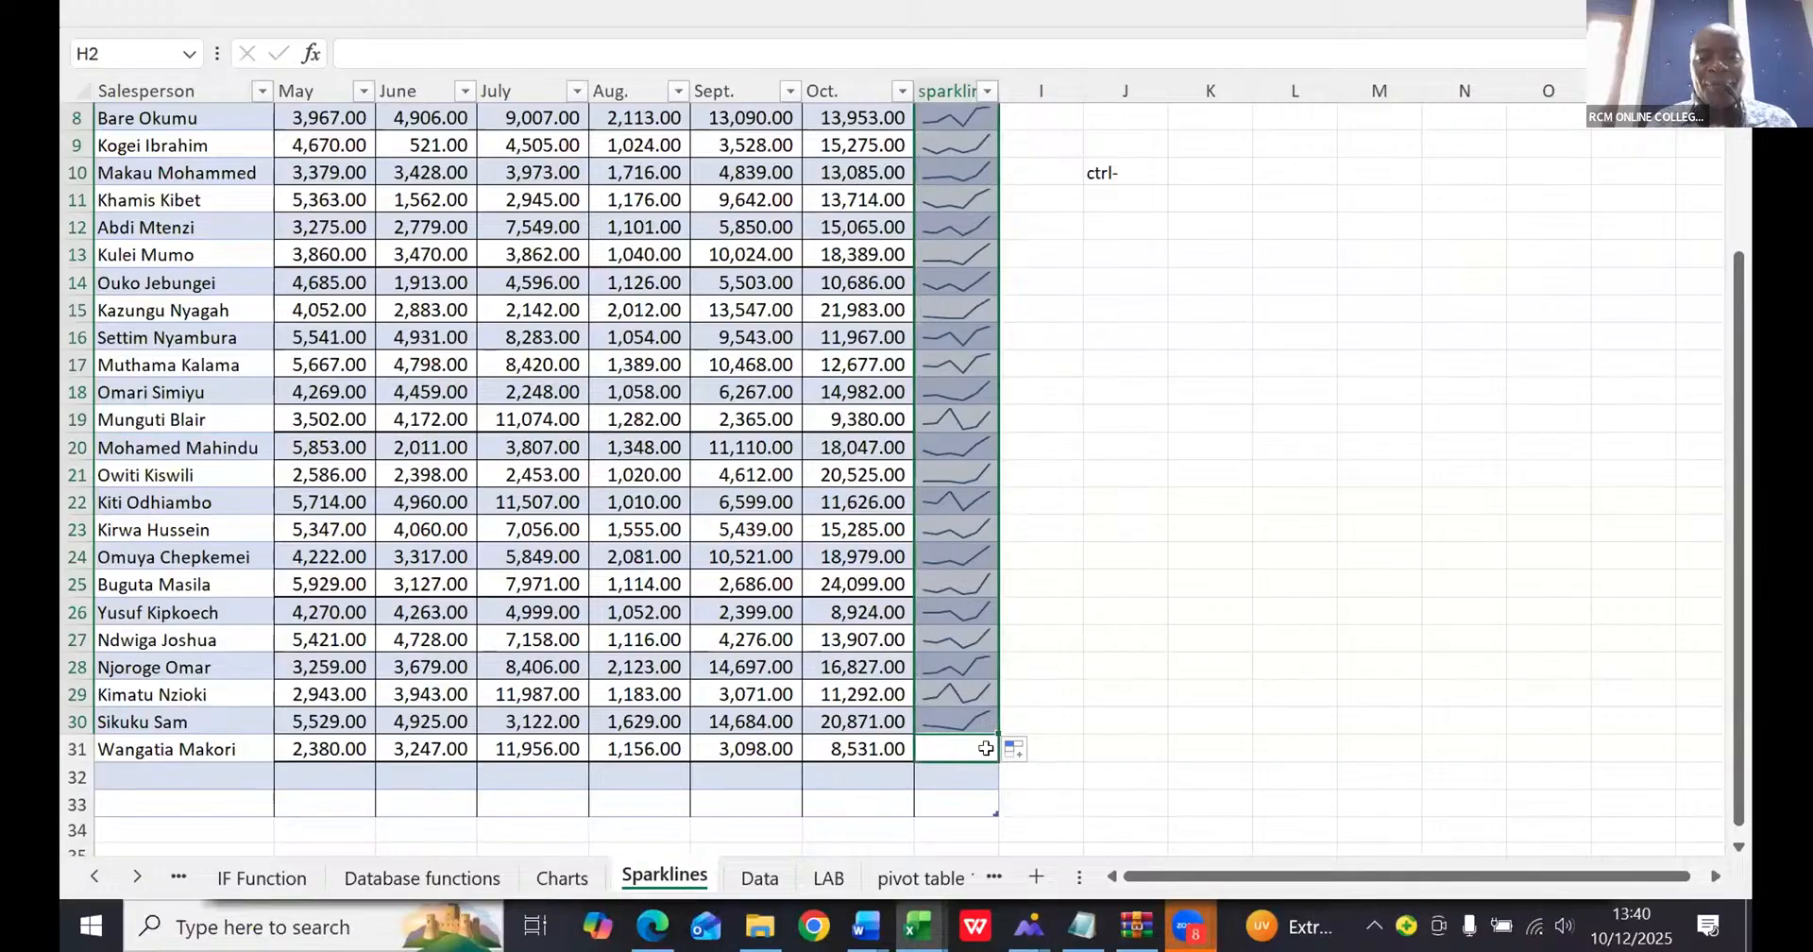
drag(985, 748, 985, 747)
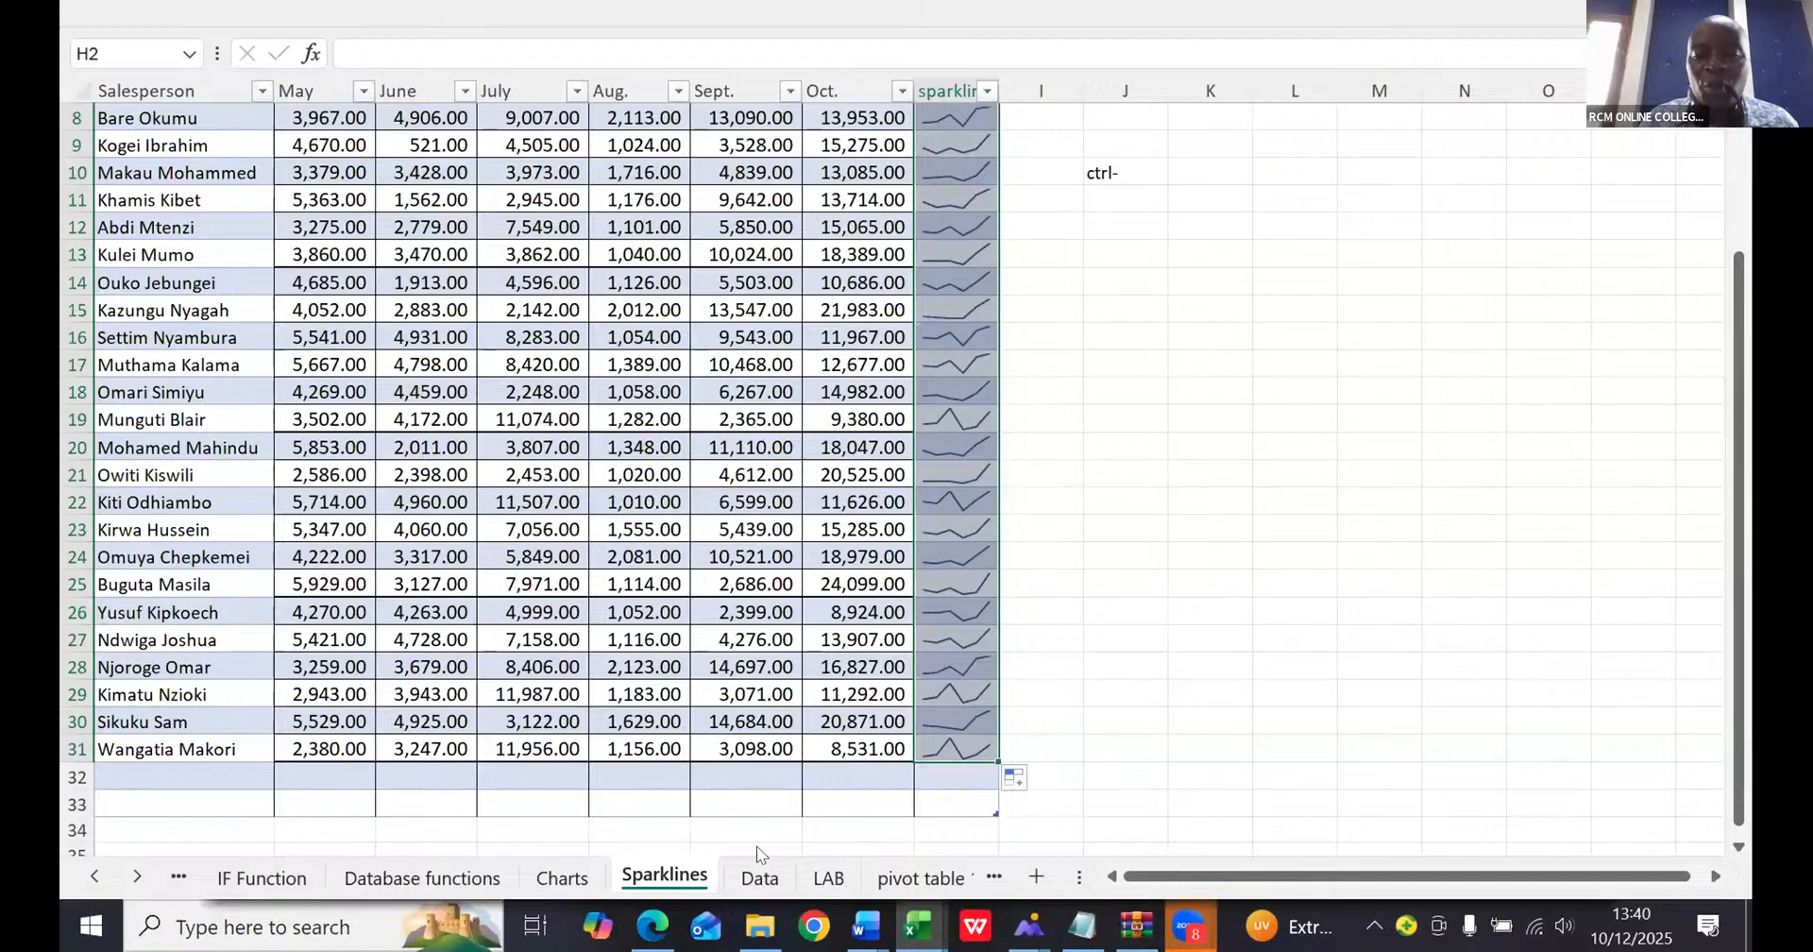
- Switch to Claude and replace the attached screenshot with a new one of the RCM EXCEL FINAL workbook window
click(652, 926)
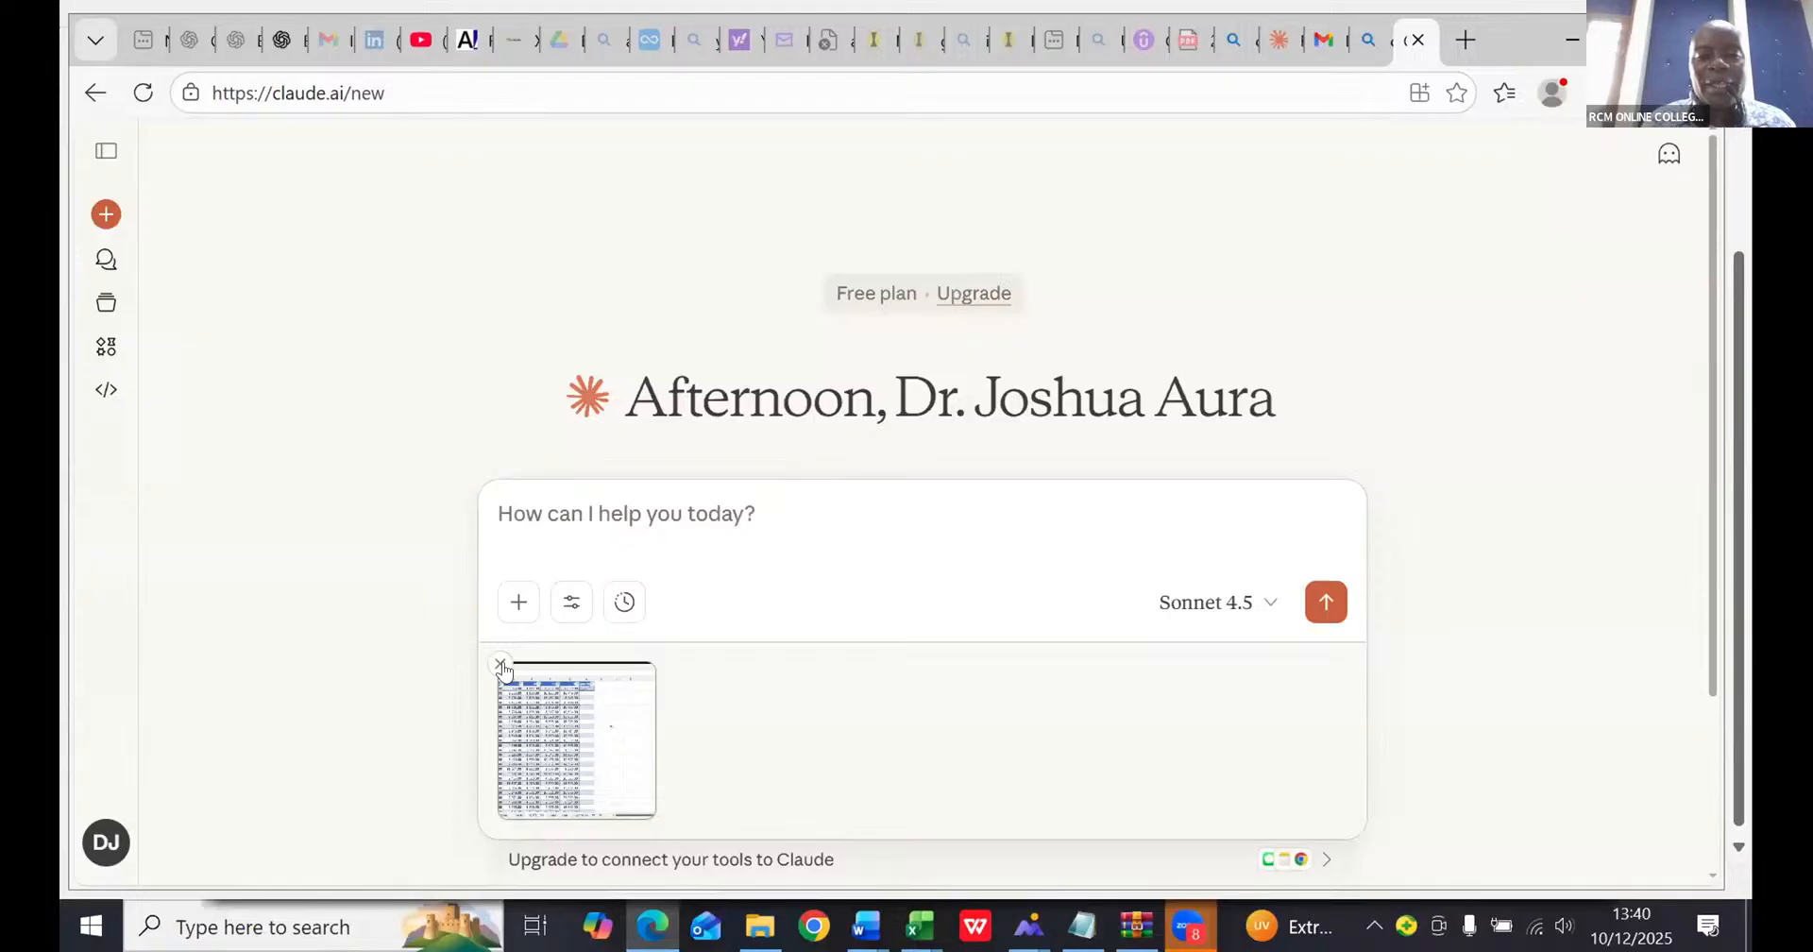
click(499, 663)
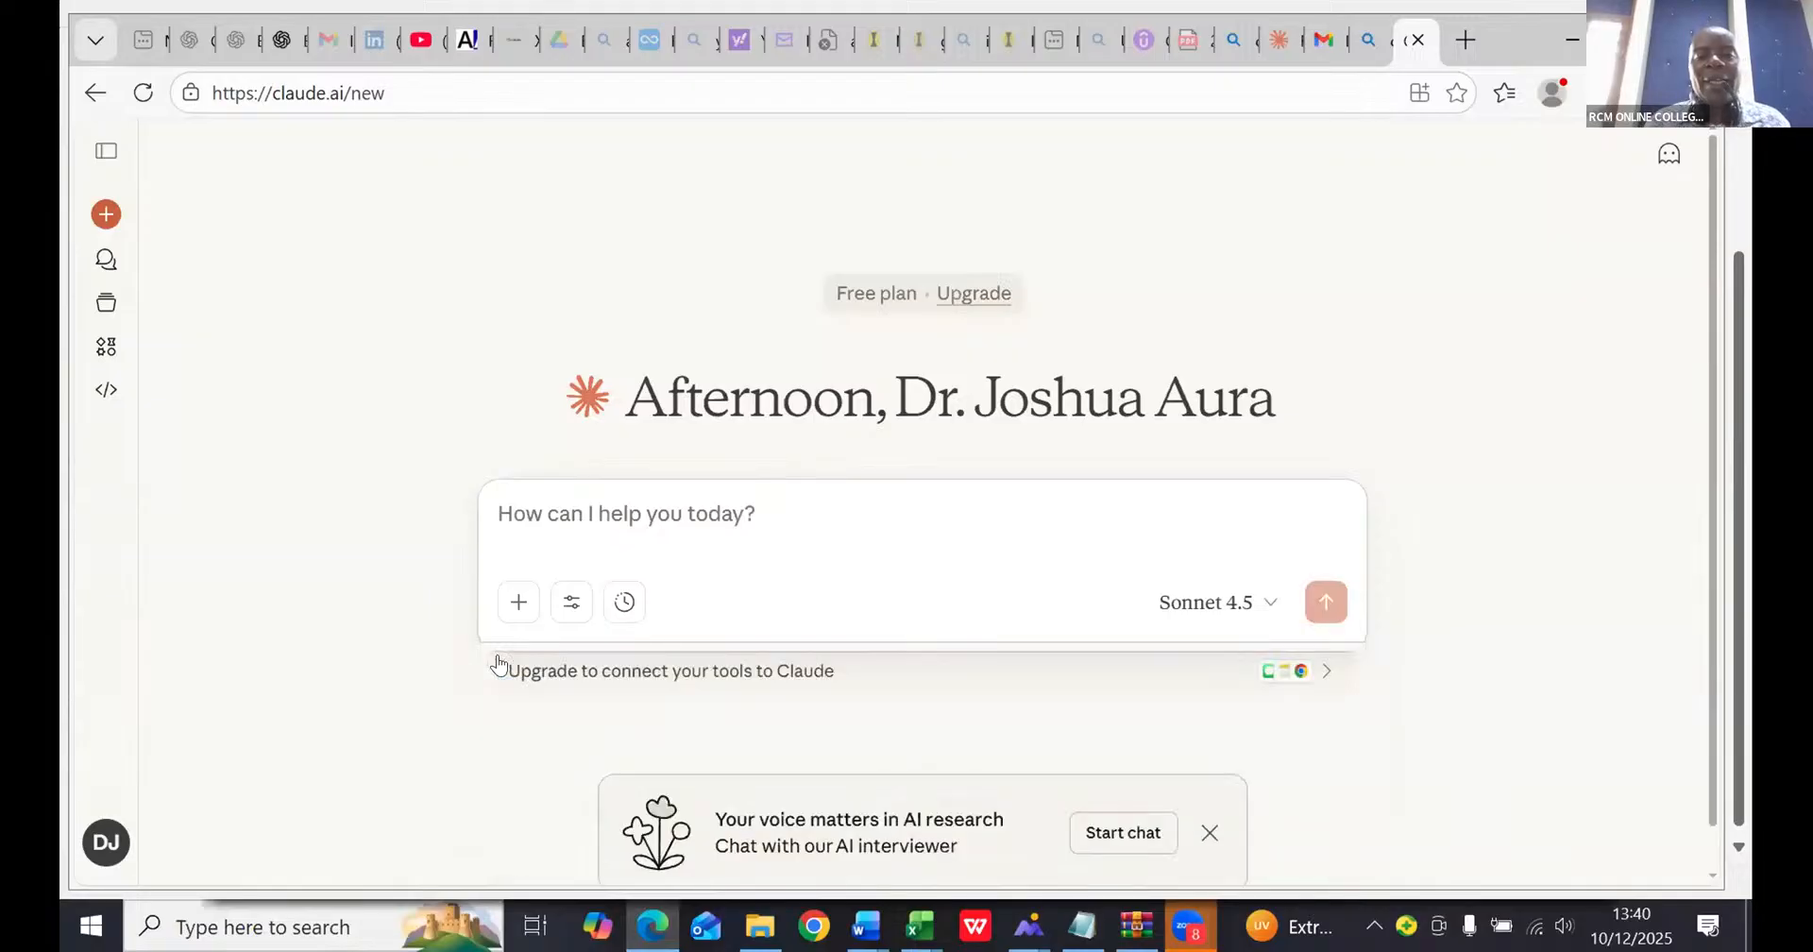
click(514, 604)
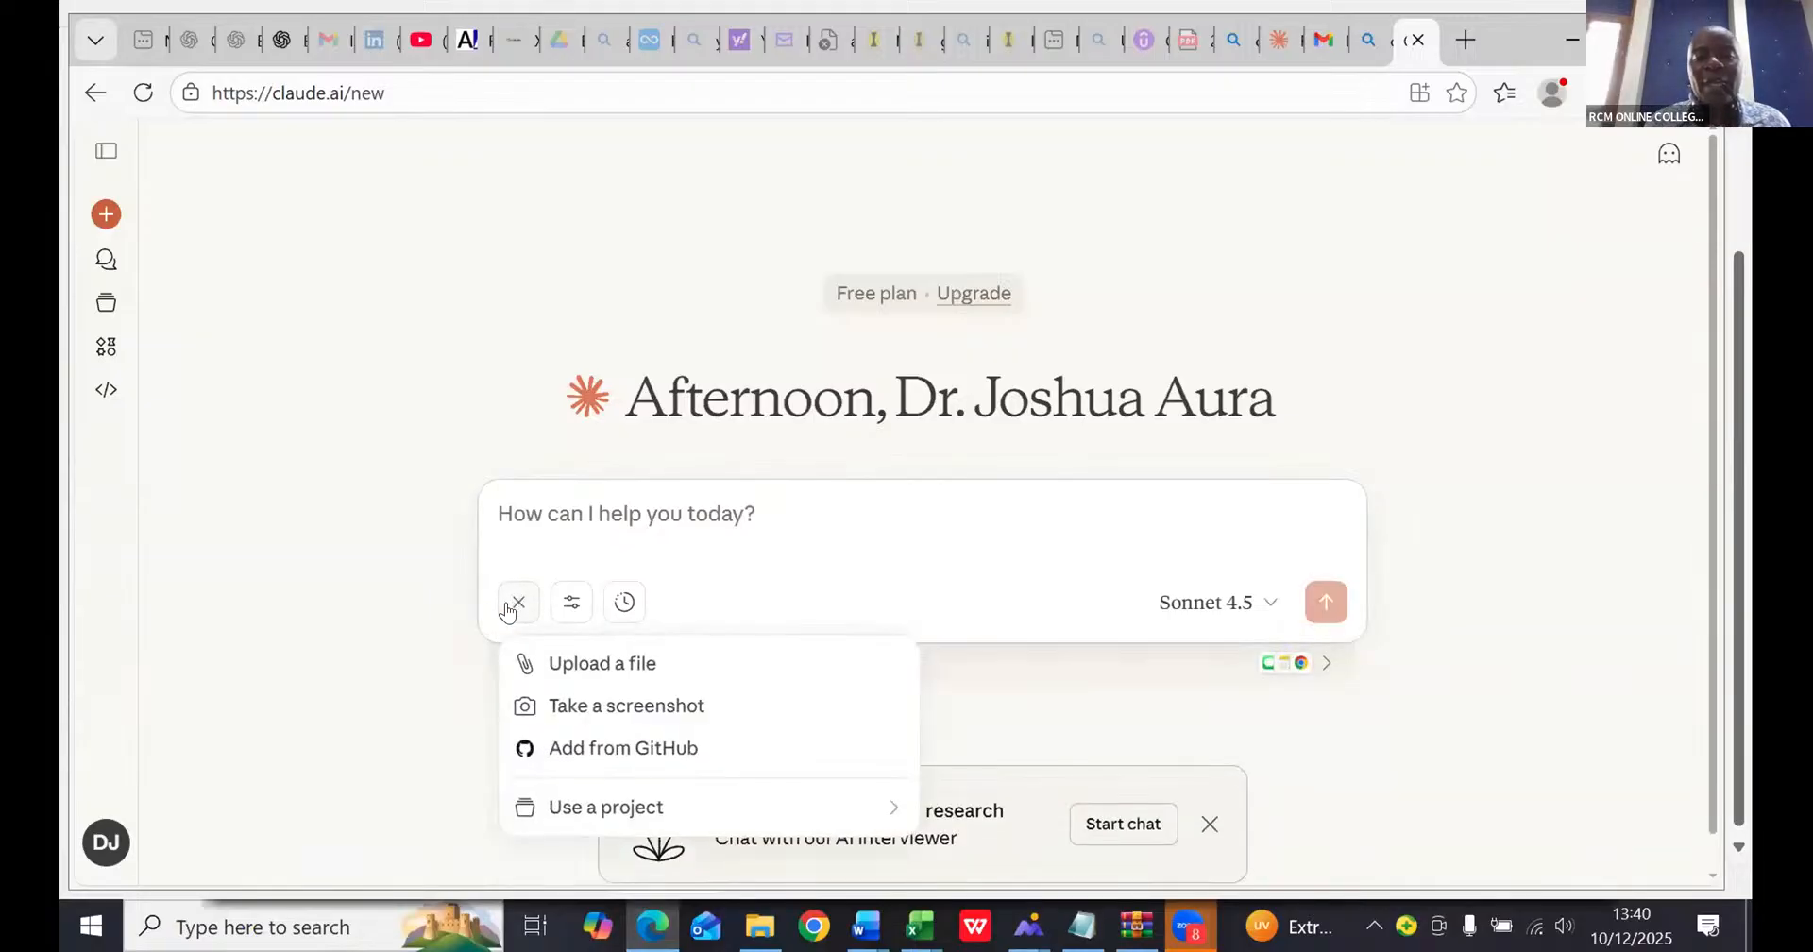
click(570, 708)
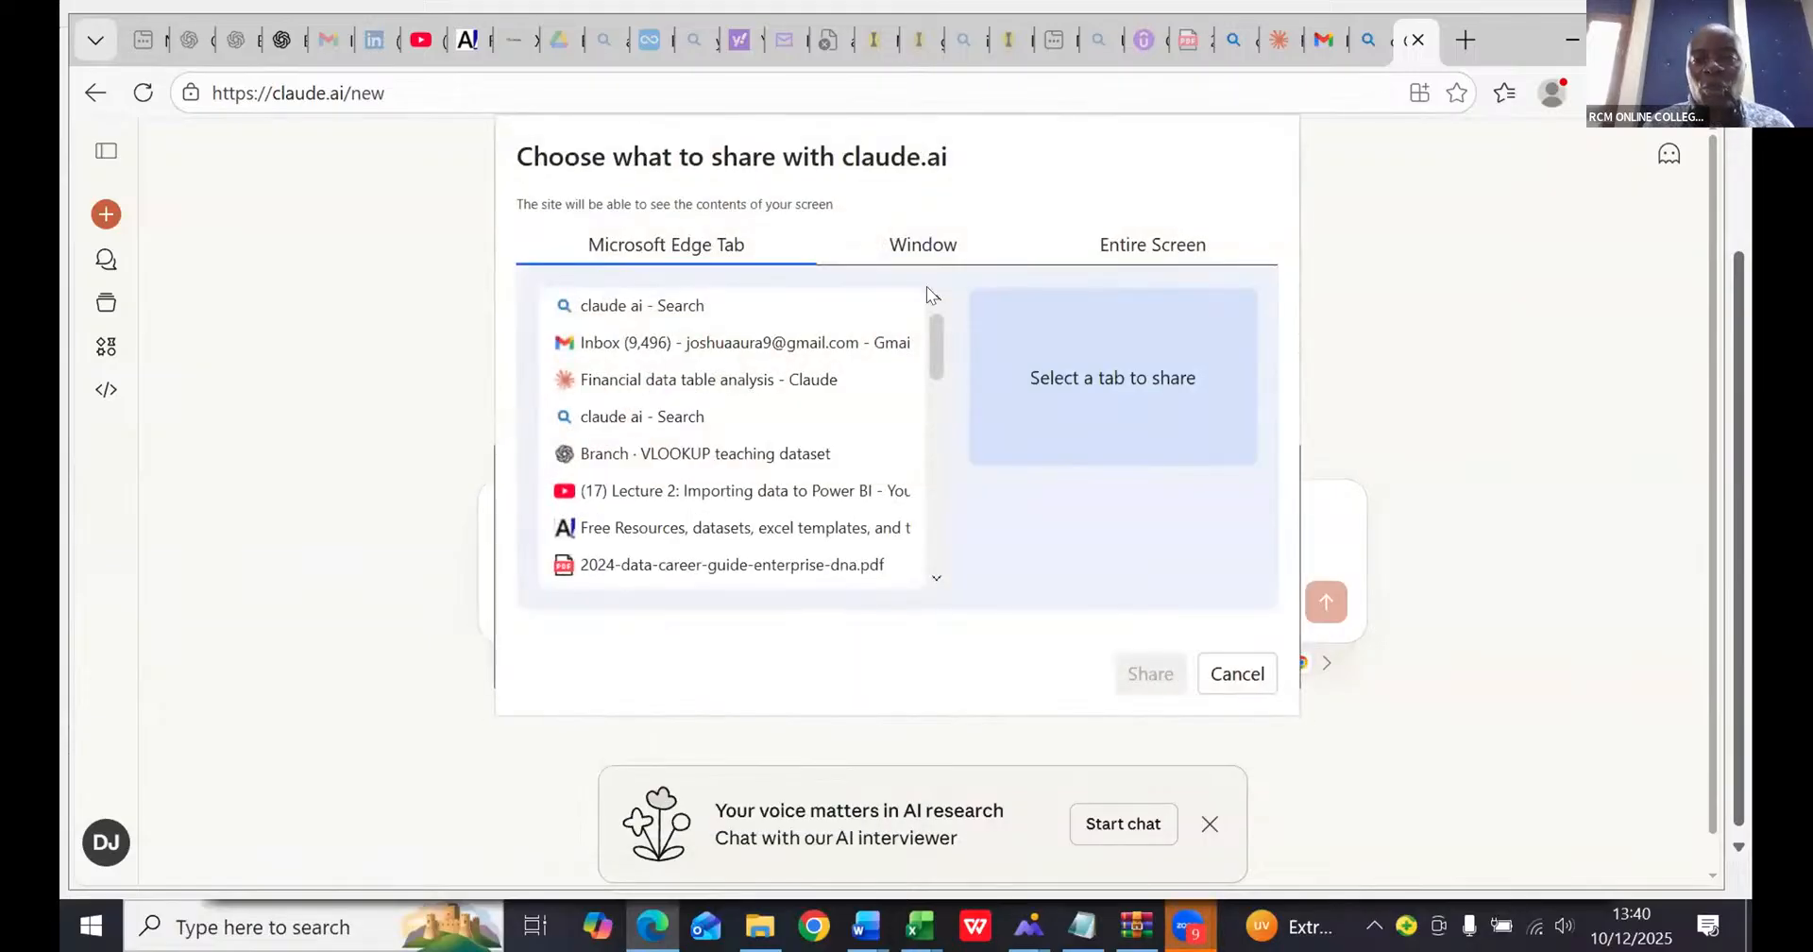
click(924, 249)
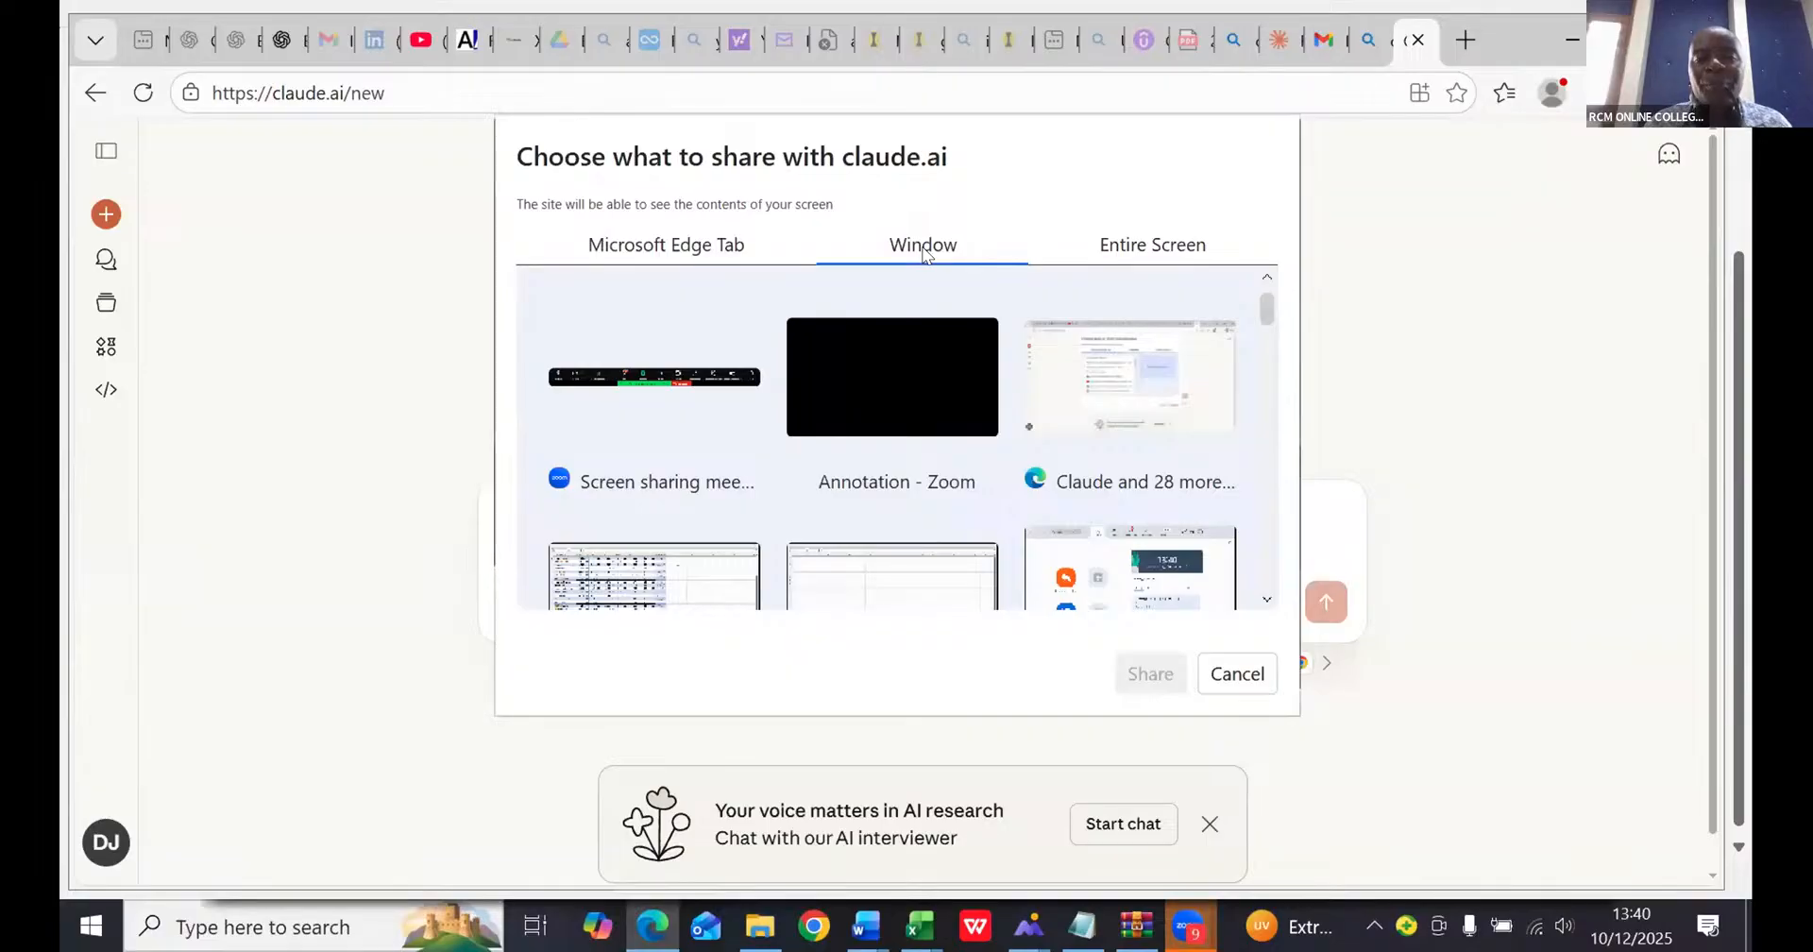
click(631, 576)
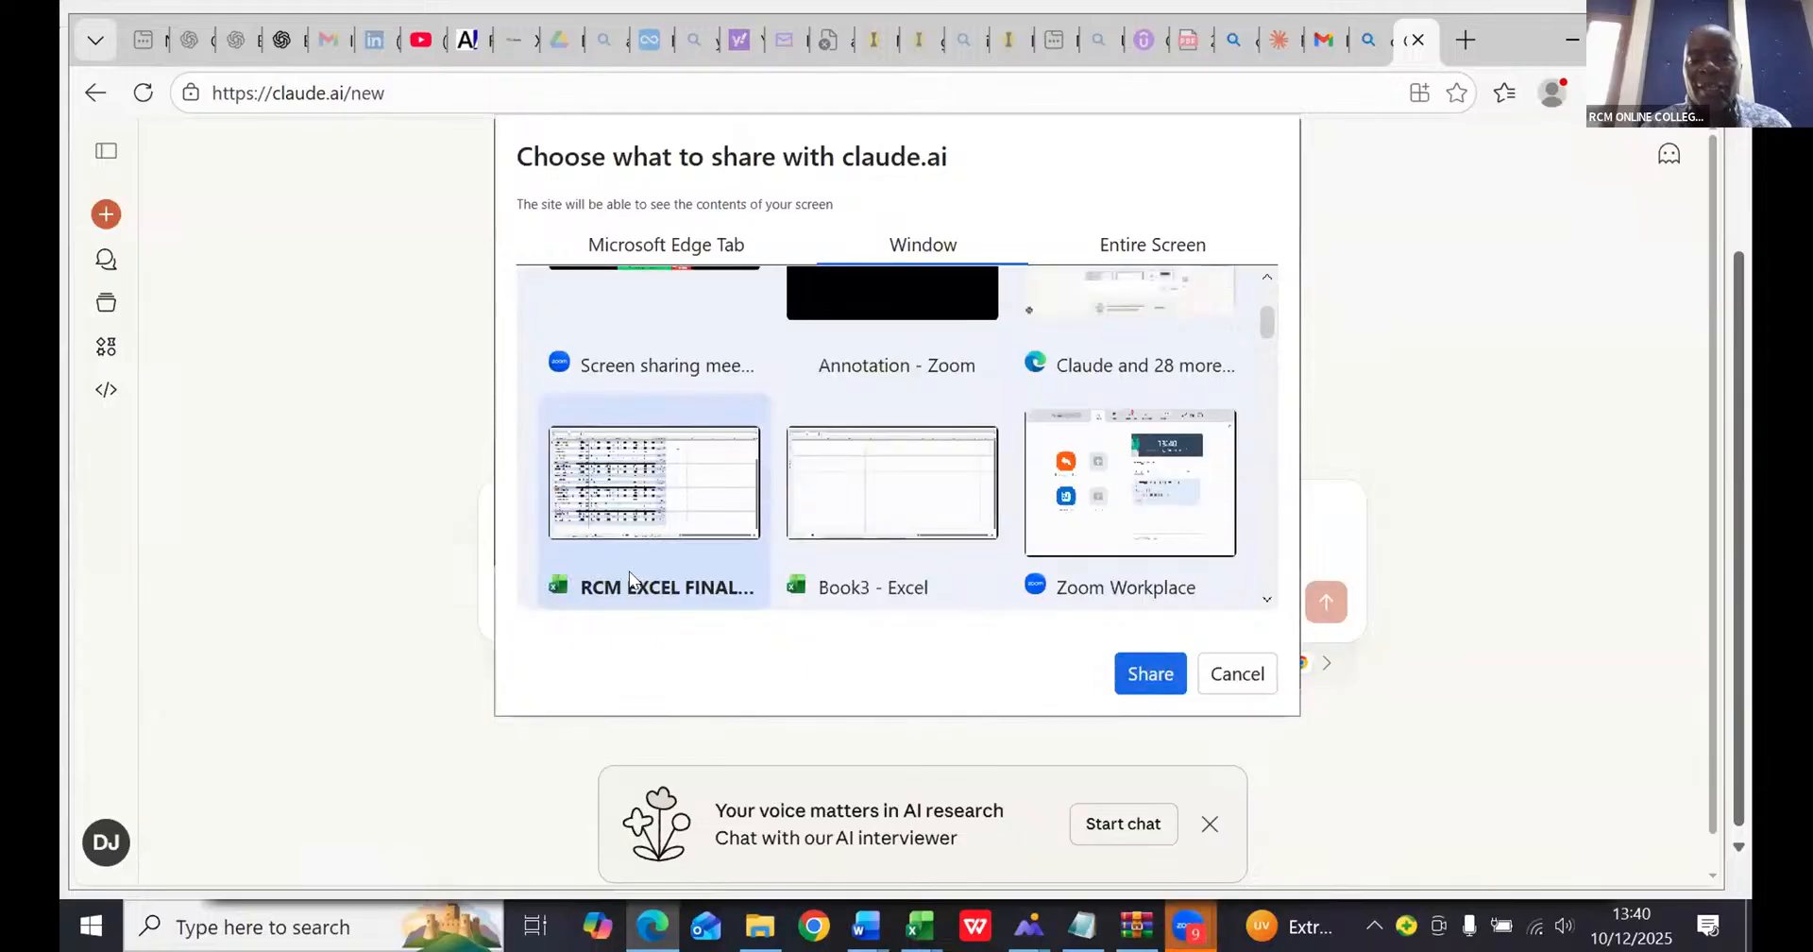
click(1146, 676)
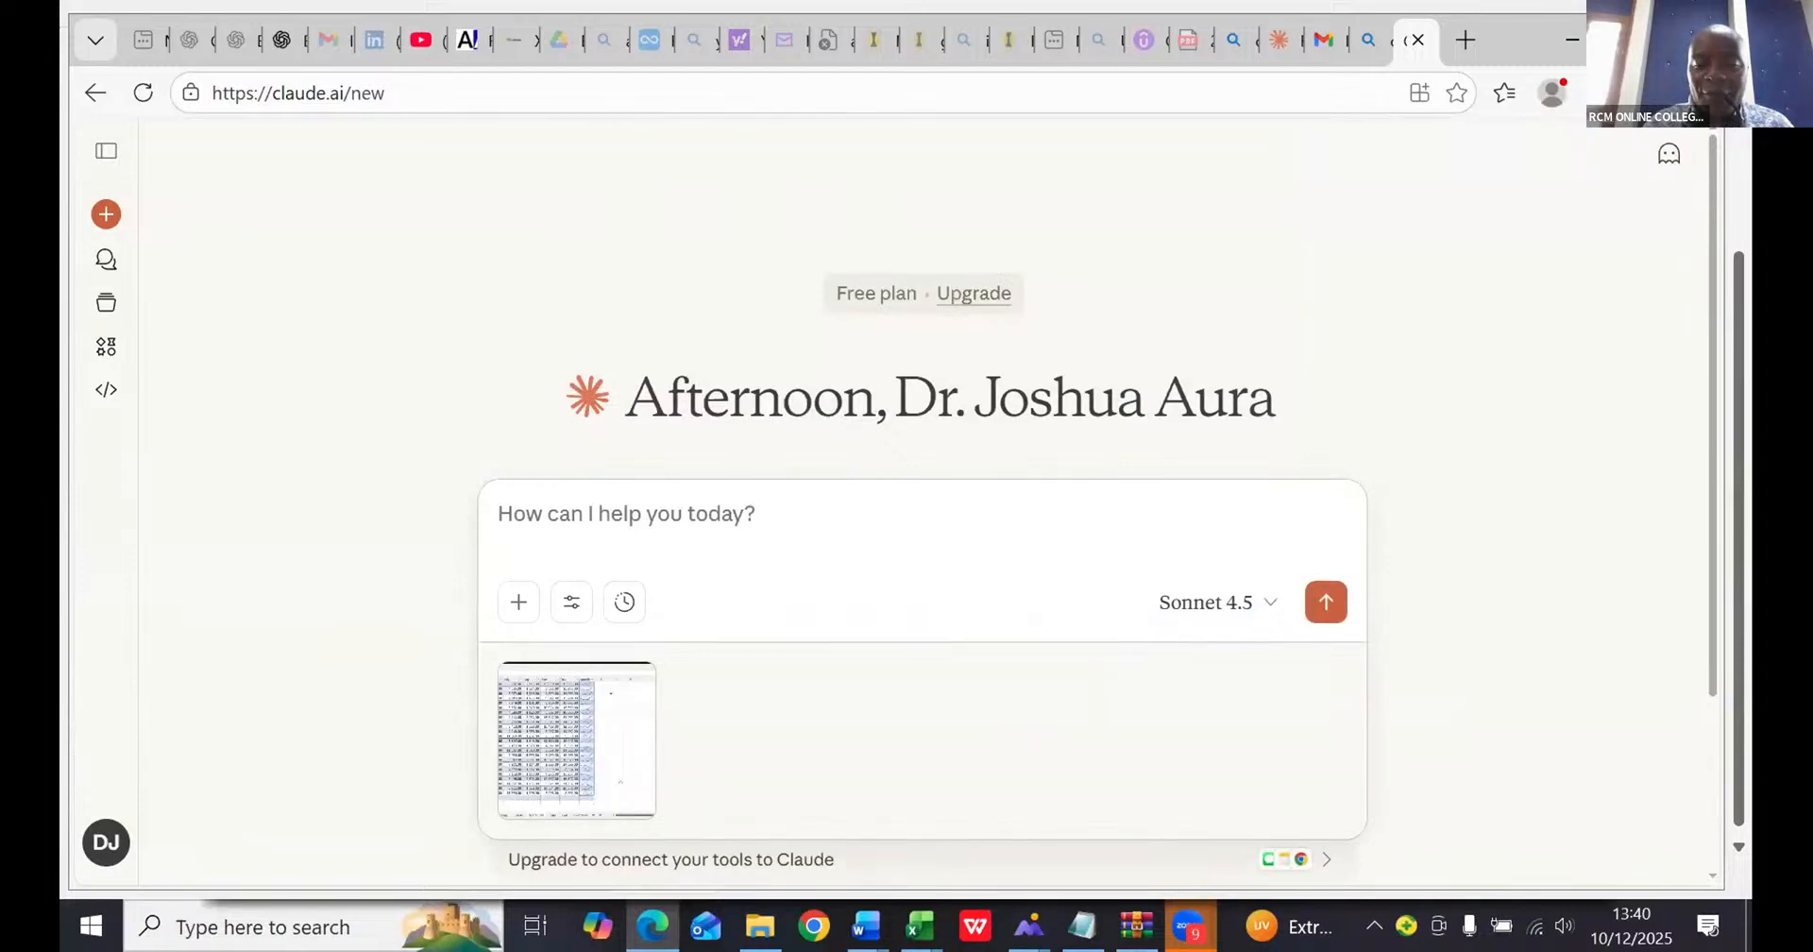
- Bring the top rows of the Excel sales table into view and attach a second screenshot of that workbook window in Claude
mouse_move(918, 925)
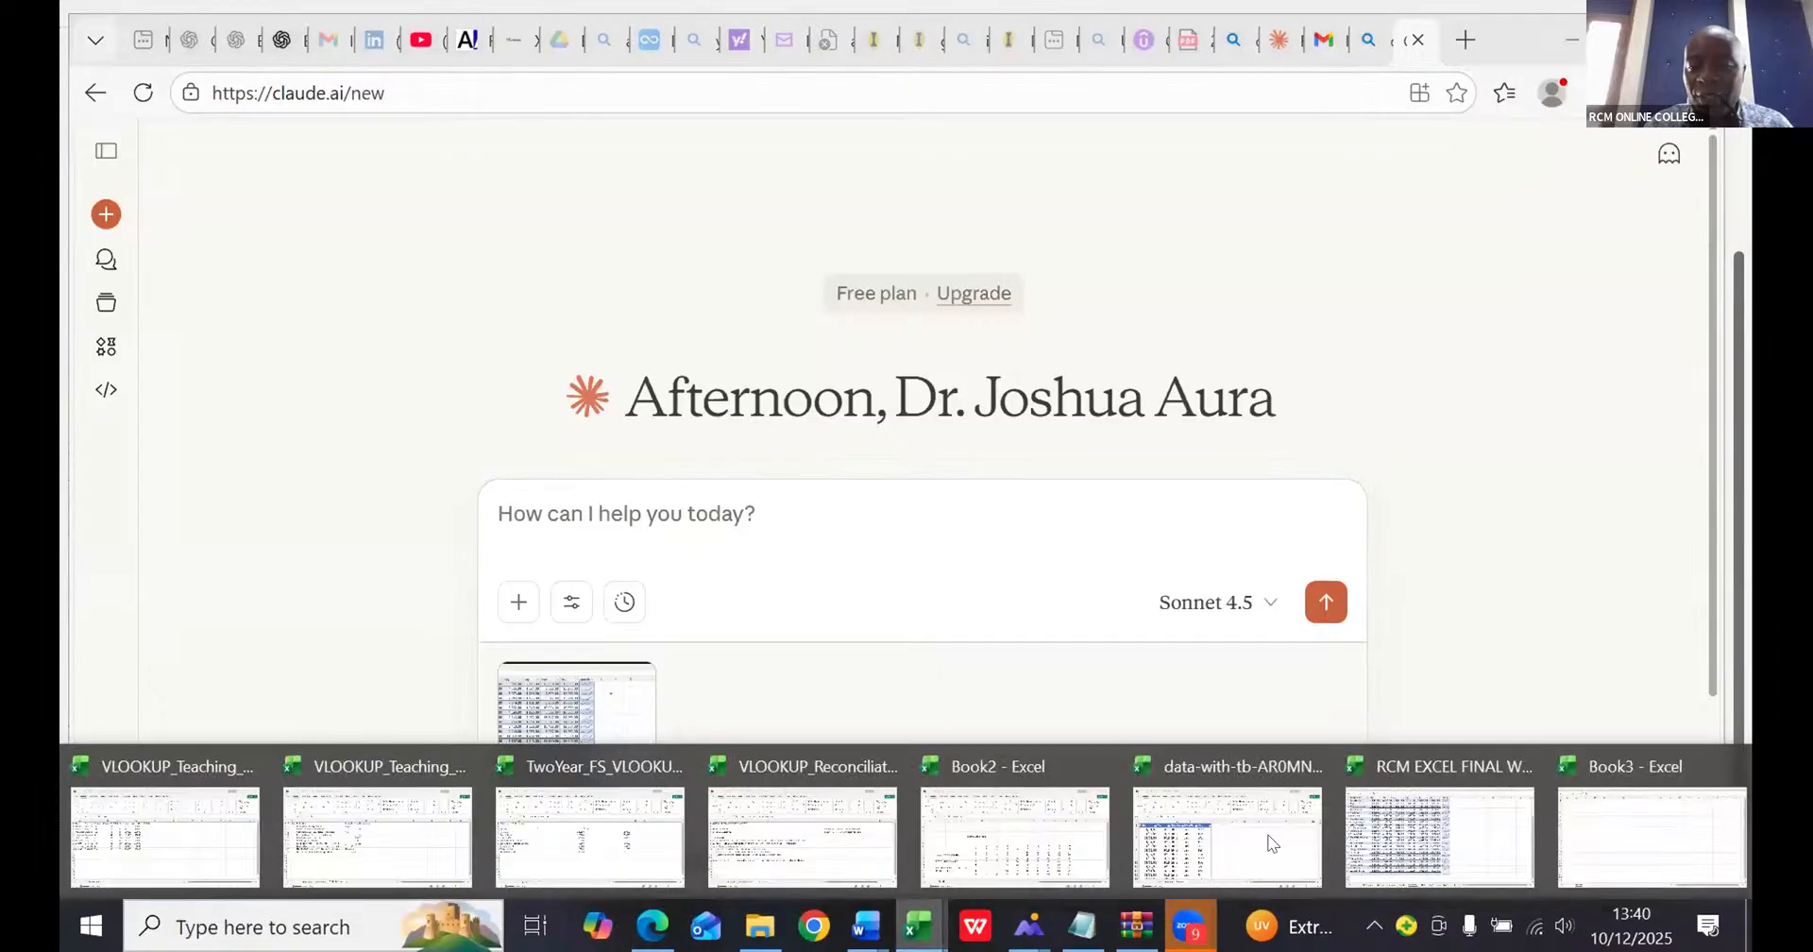
click(1376, 854)
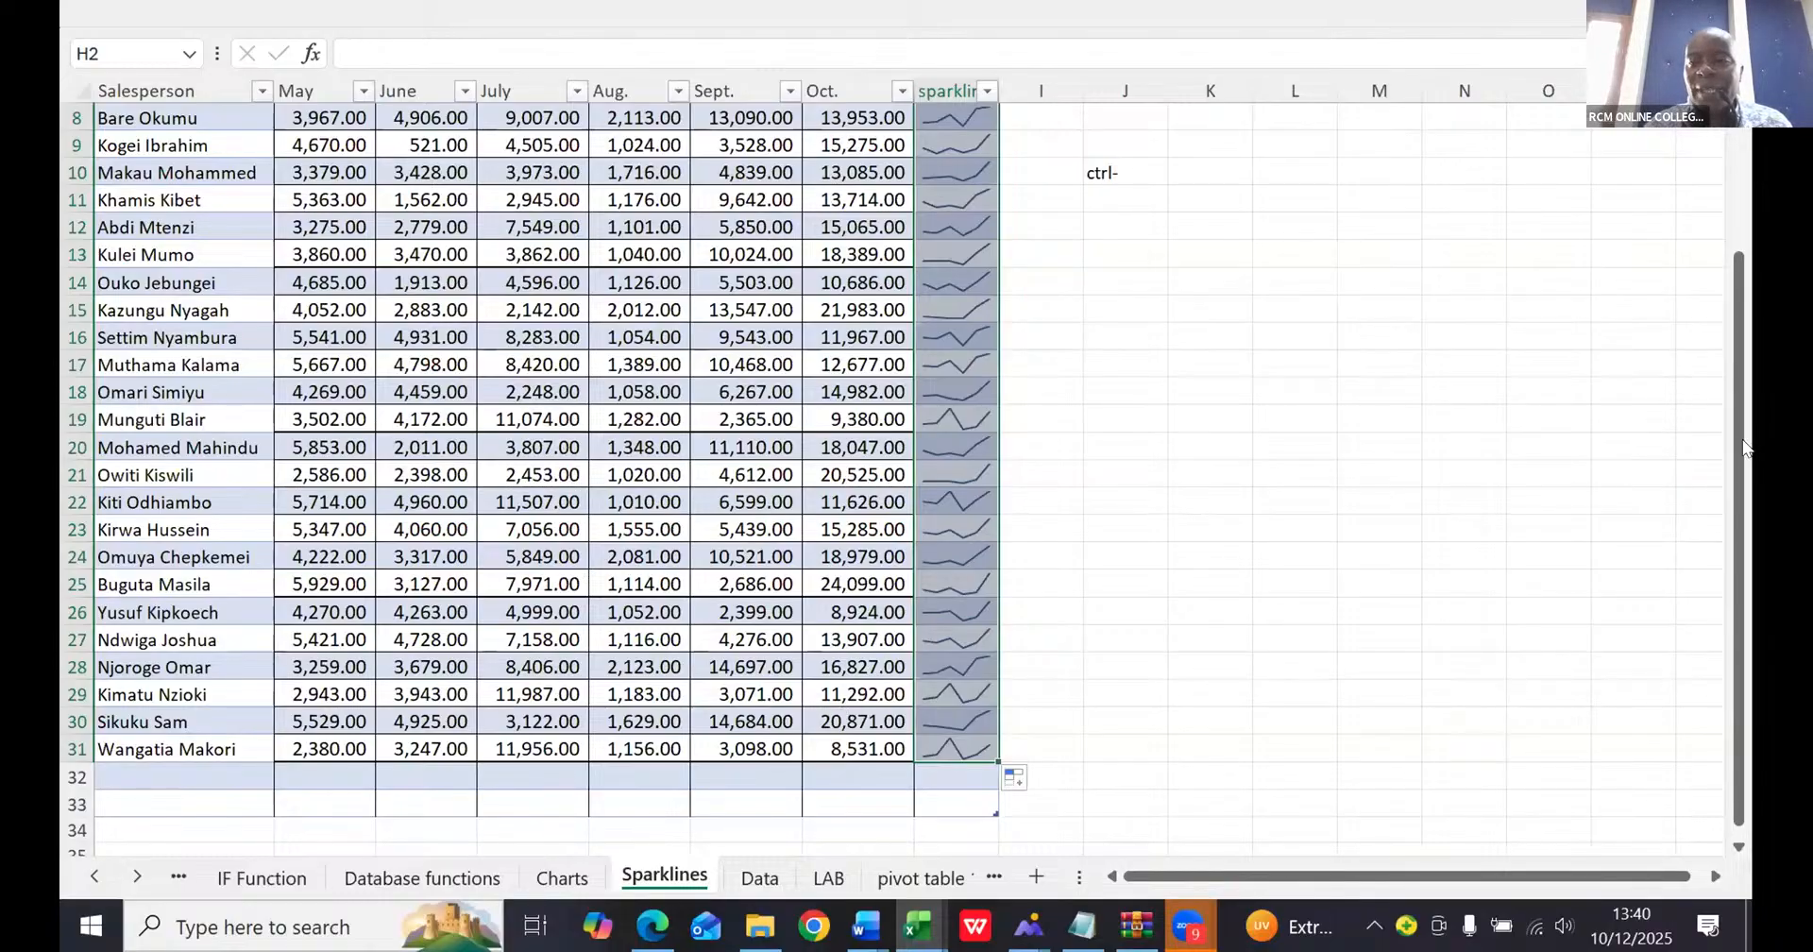
drag(1740, 446, 1717, 244)
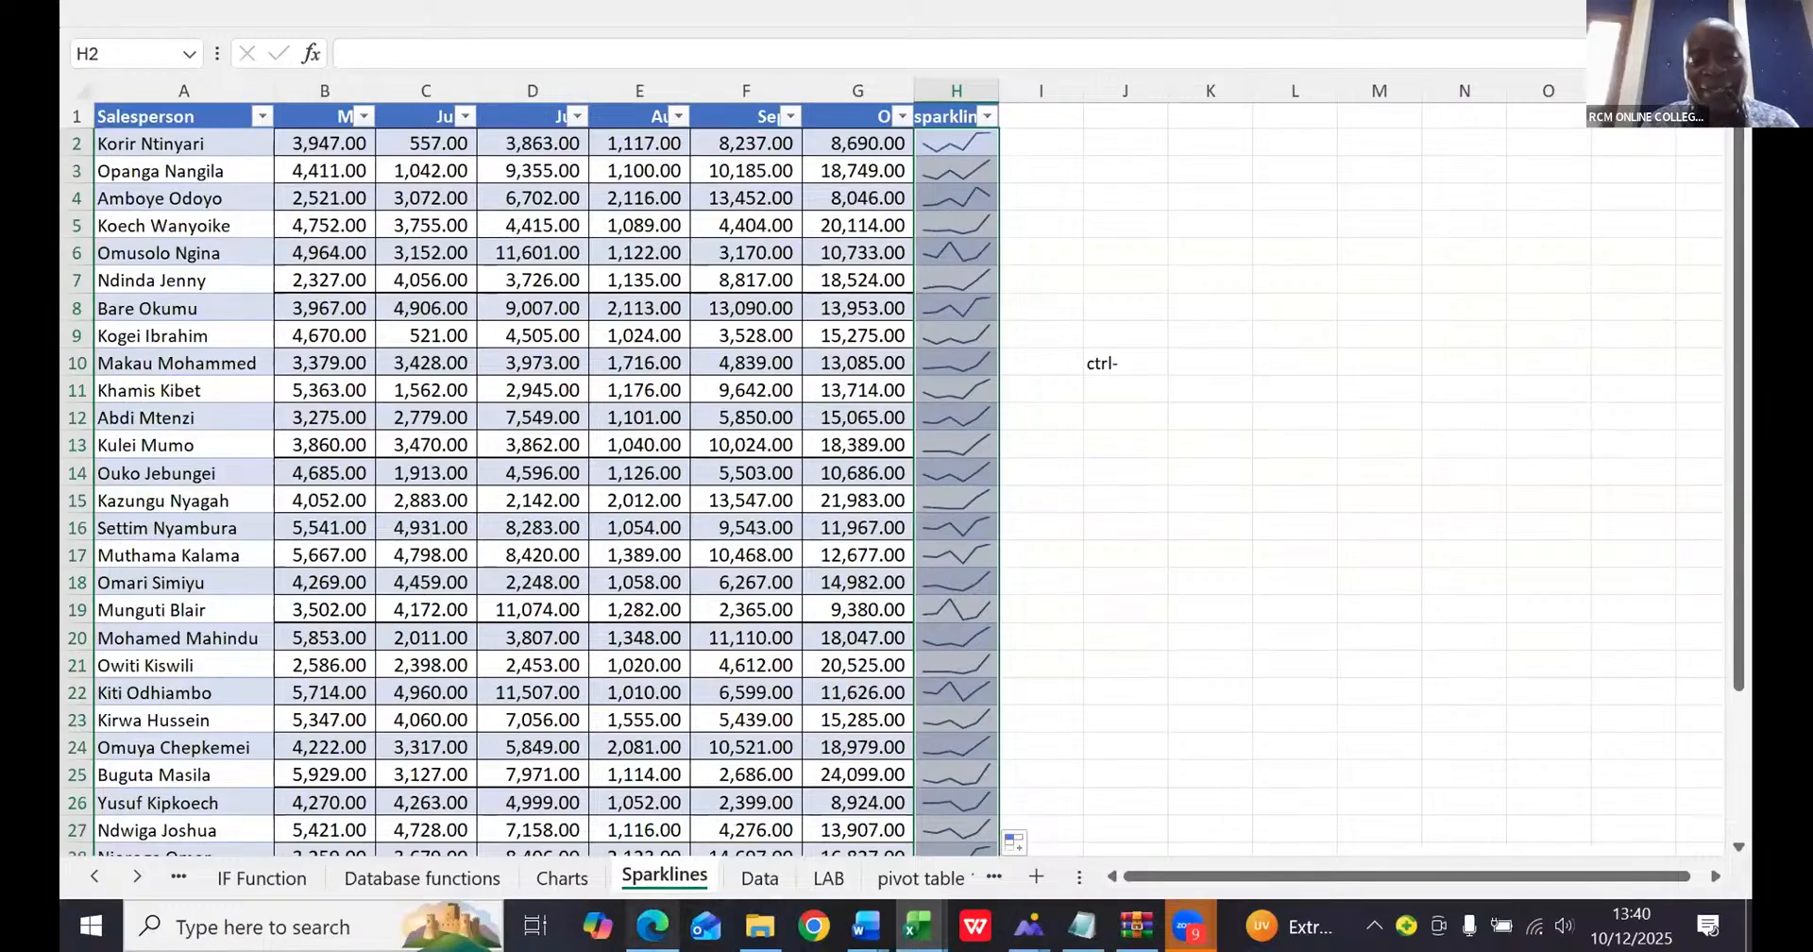
mouse_move(651, 925)
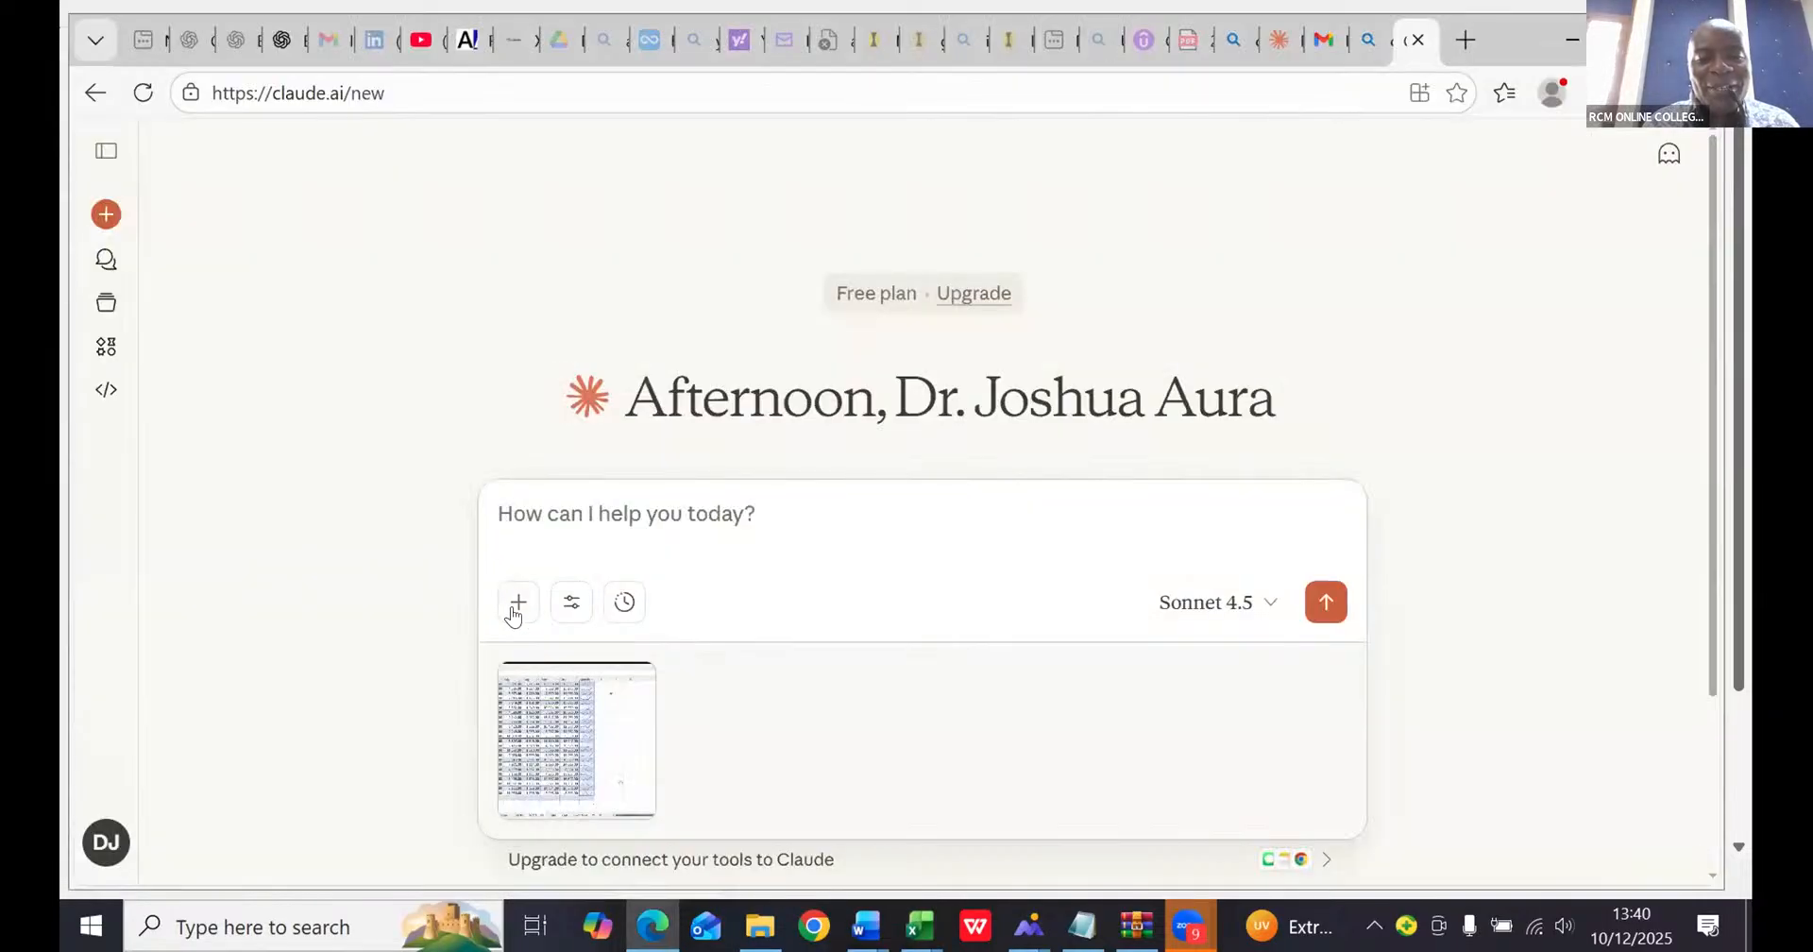
click(513, 614)
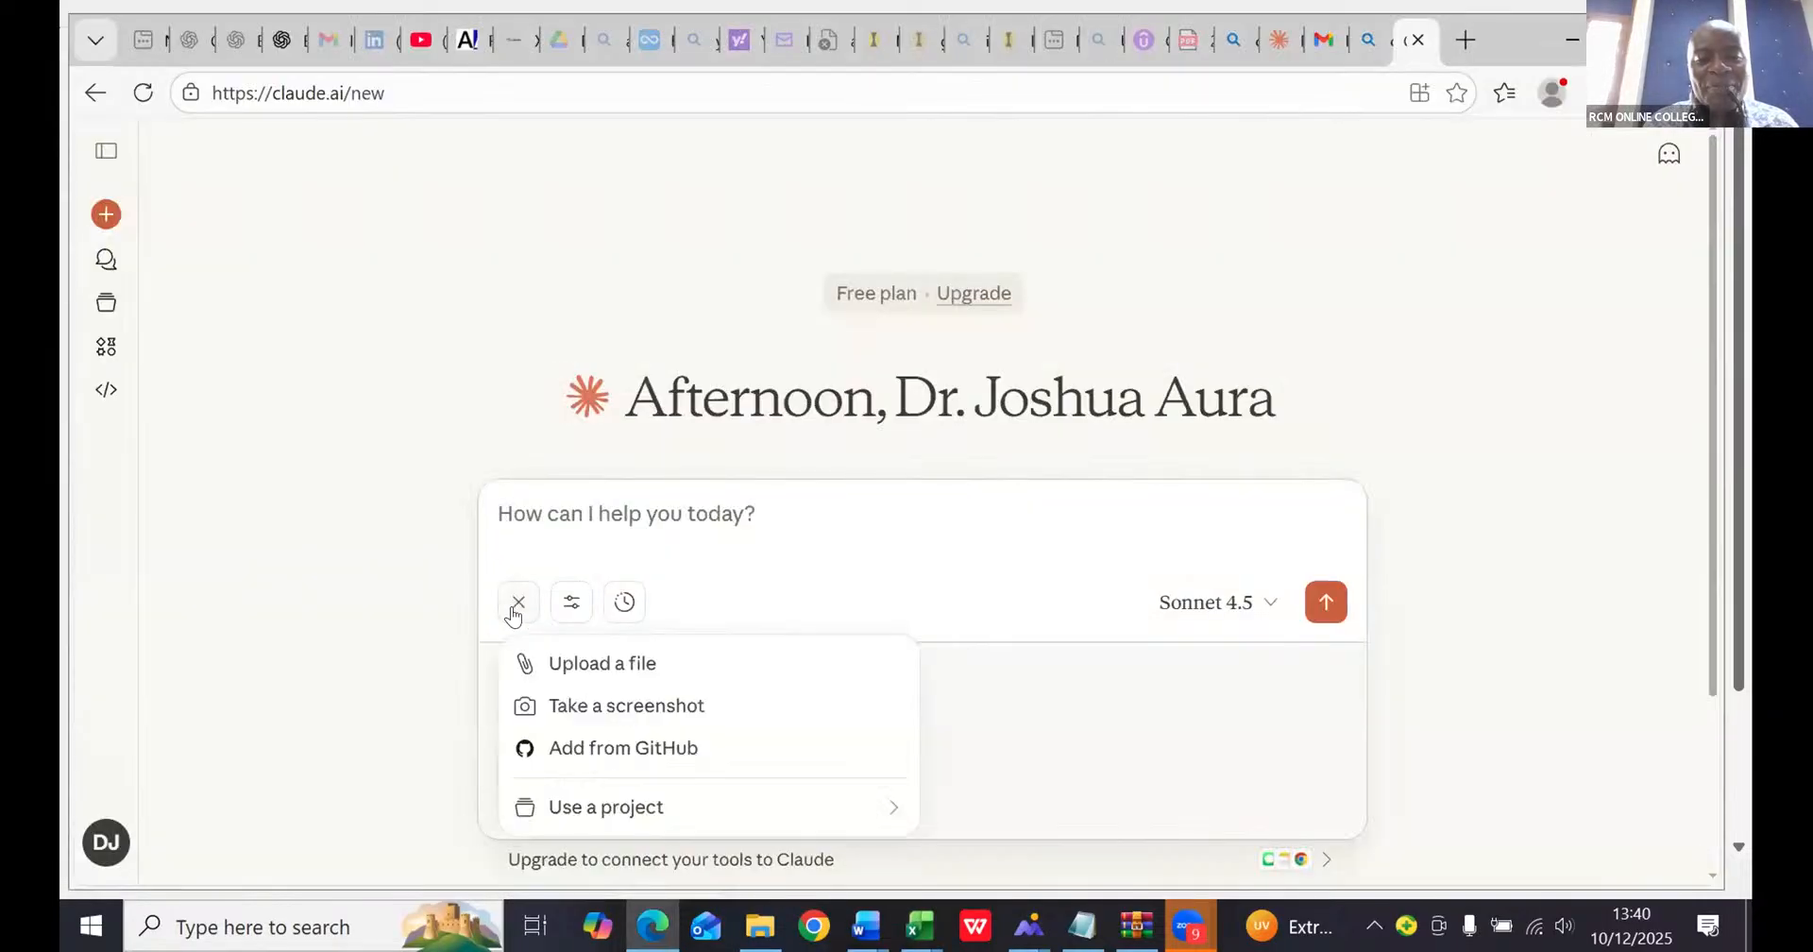
click(567, 709)
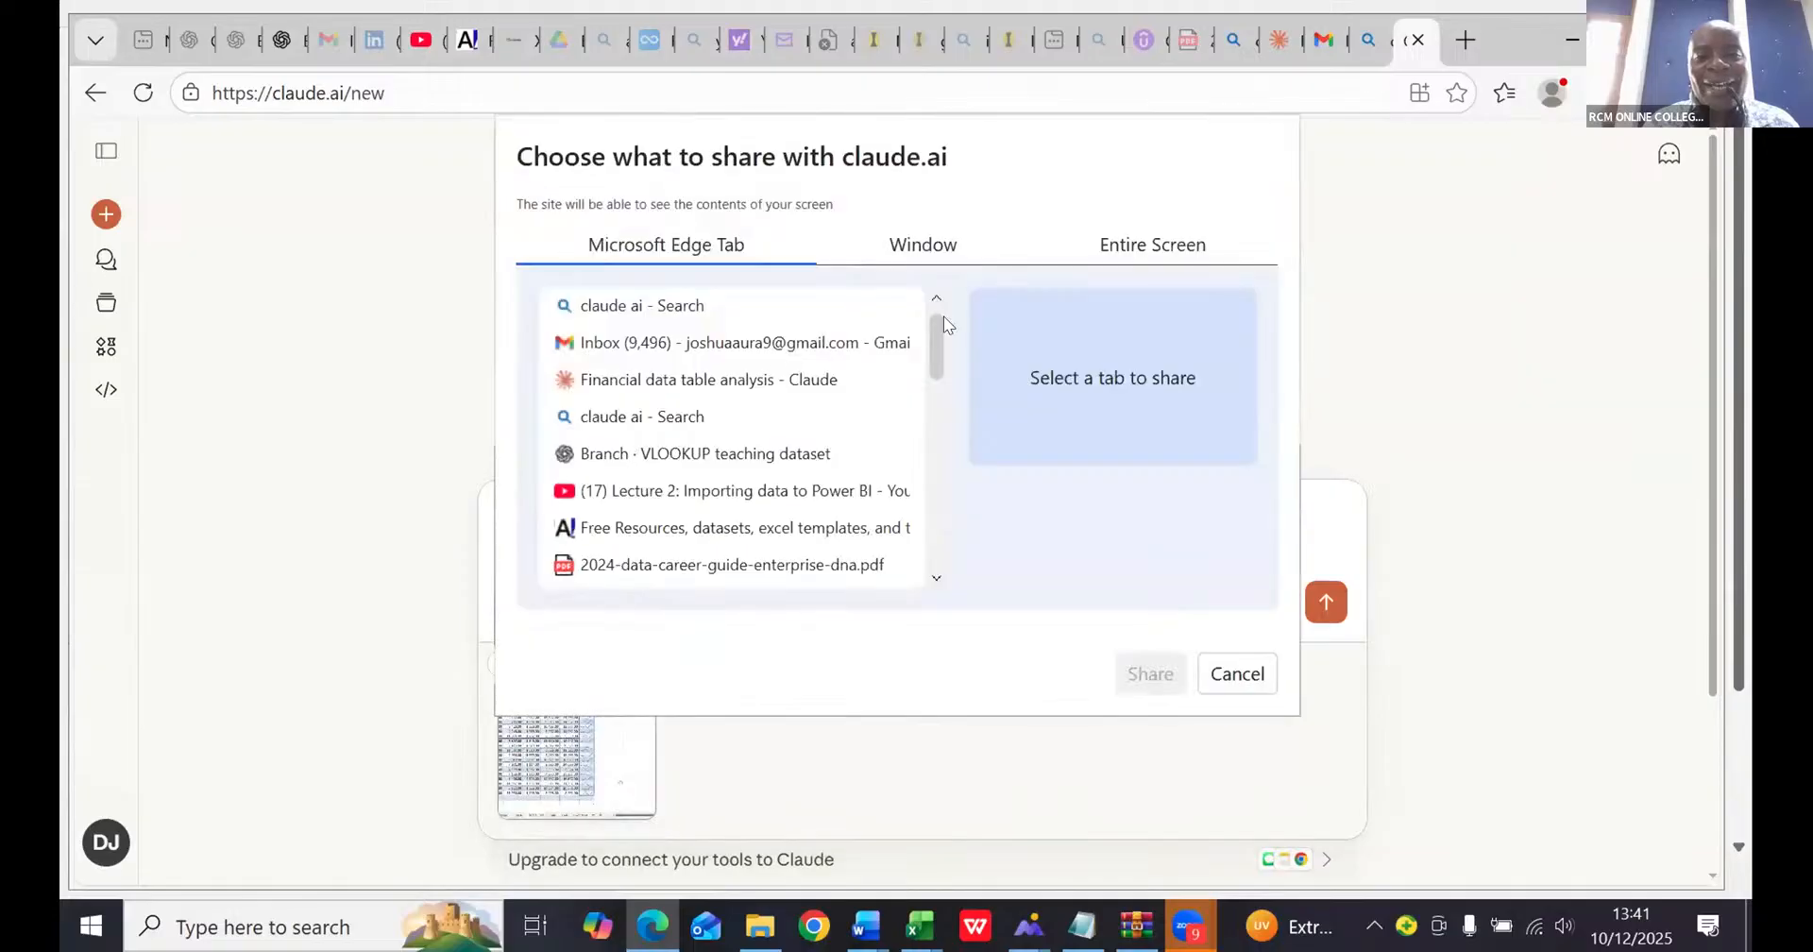
click(940, 255)
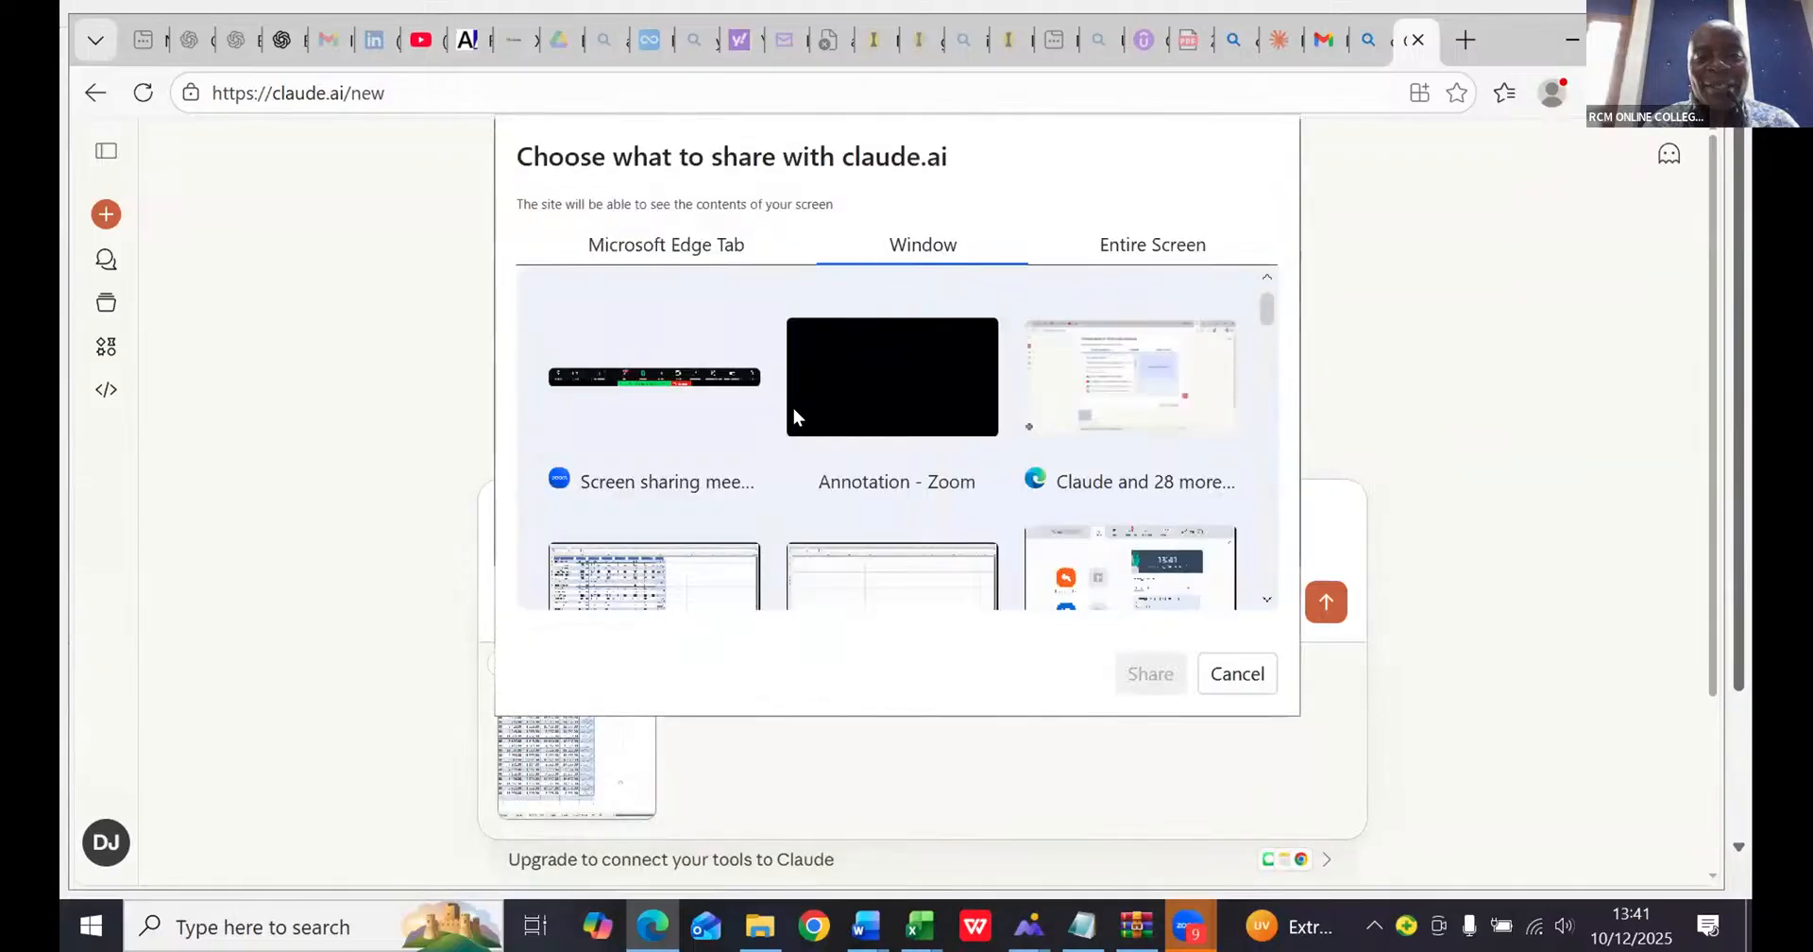
click(618, 574)
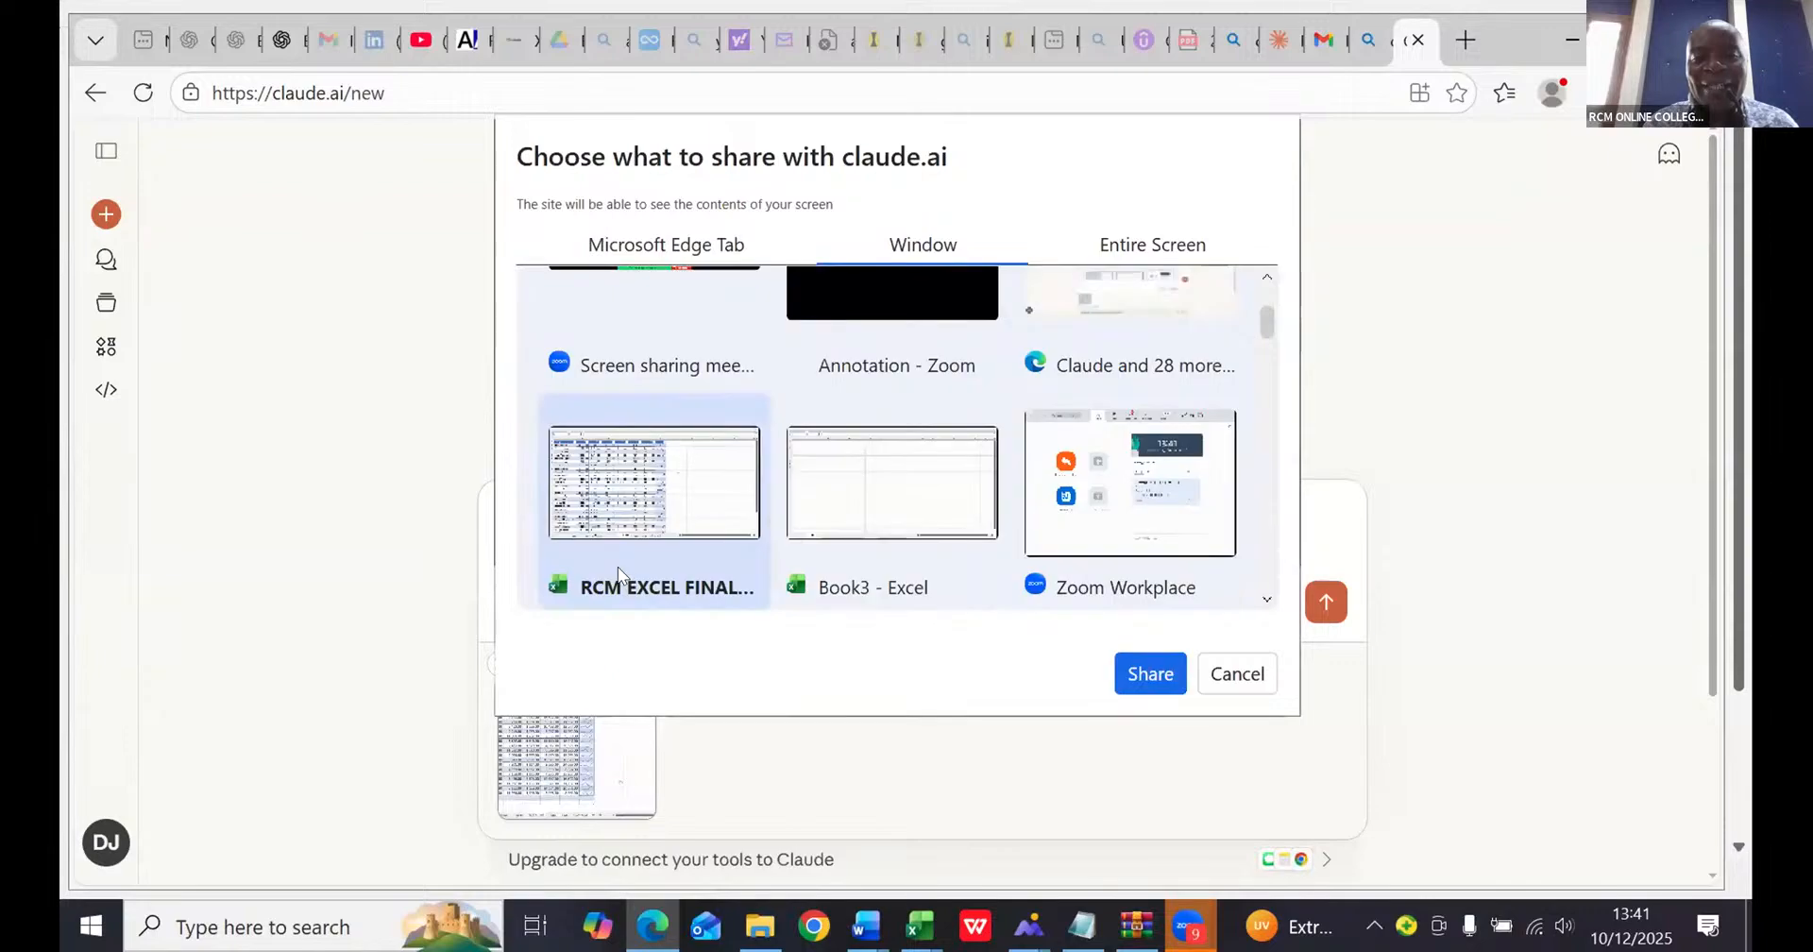
click(1148, 679)
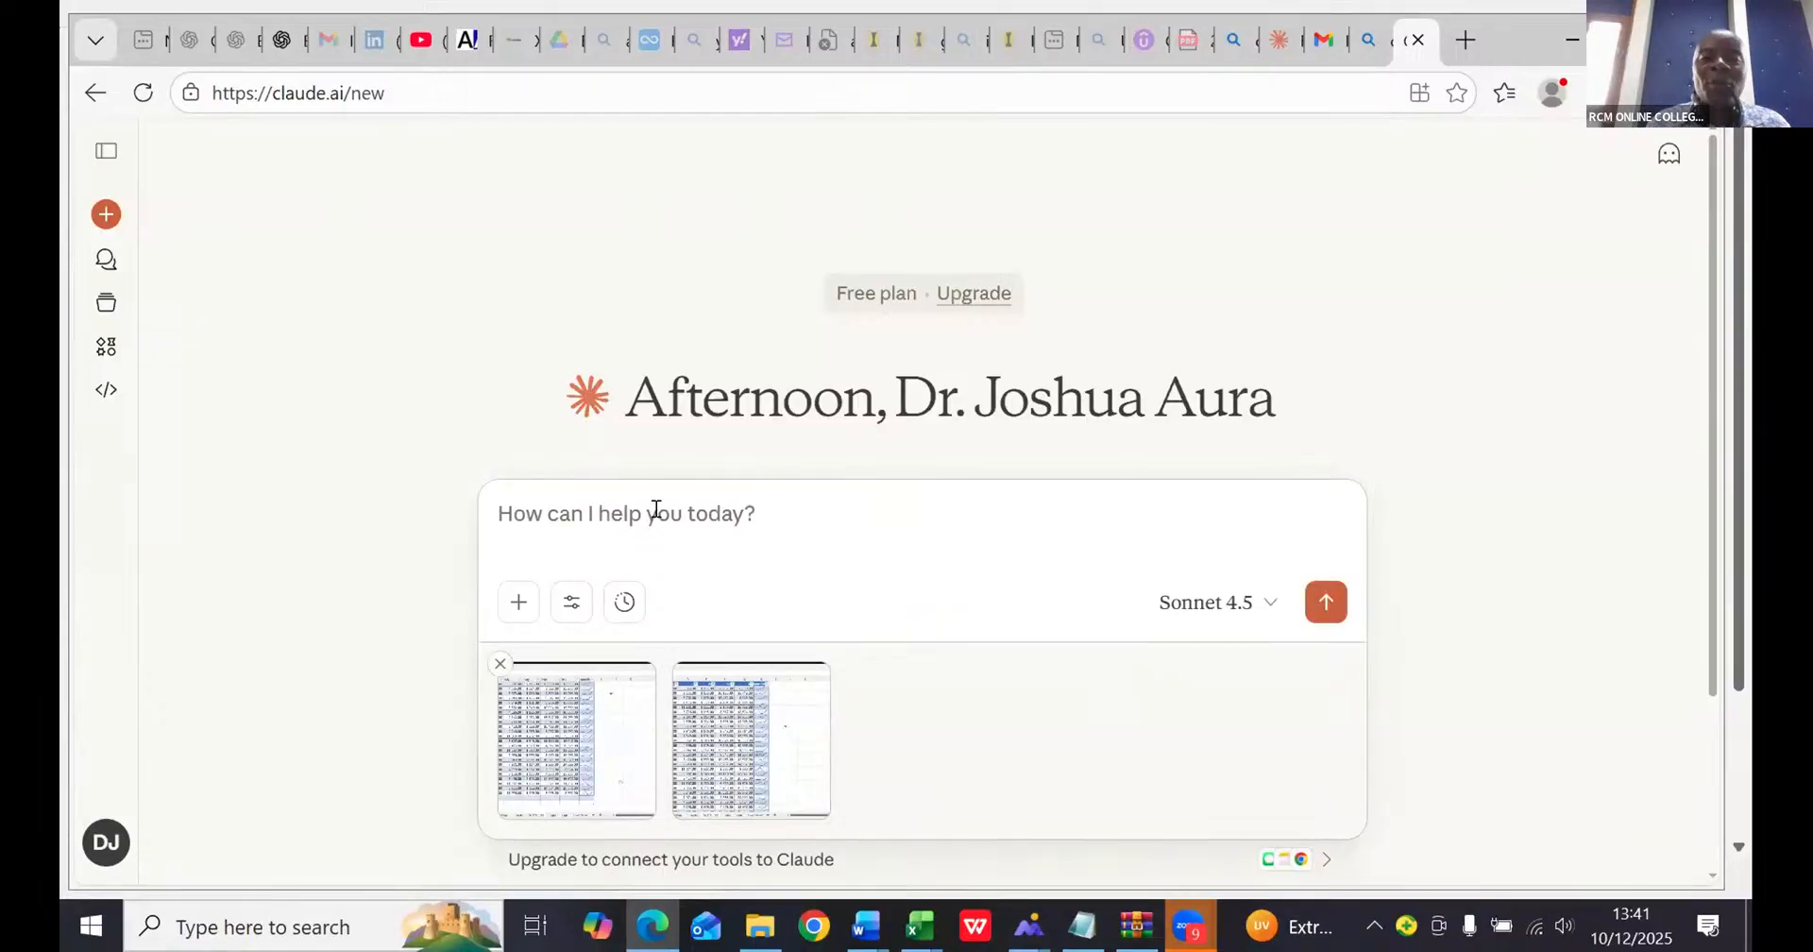
- Send Claude the prompt "use the sparklines given to tell the performance of each salesman" with the two attached screenshots
text(use )
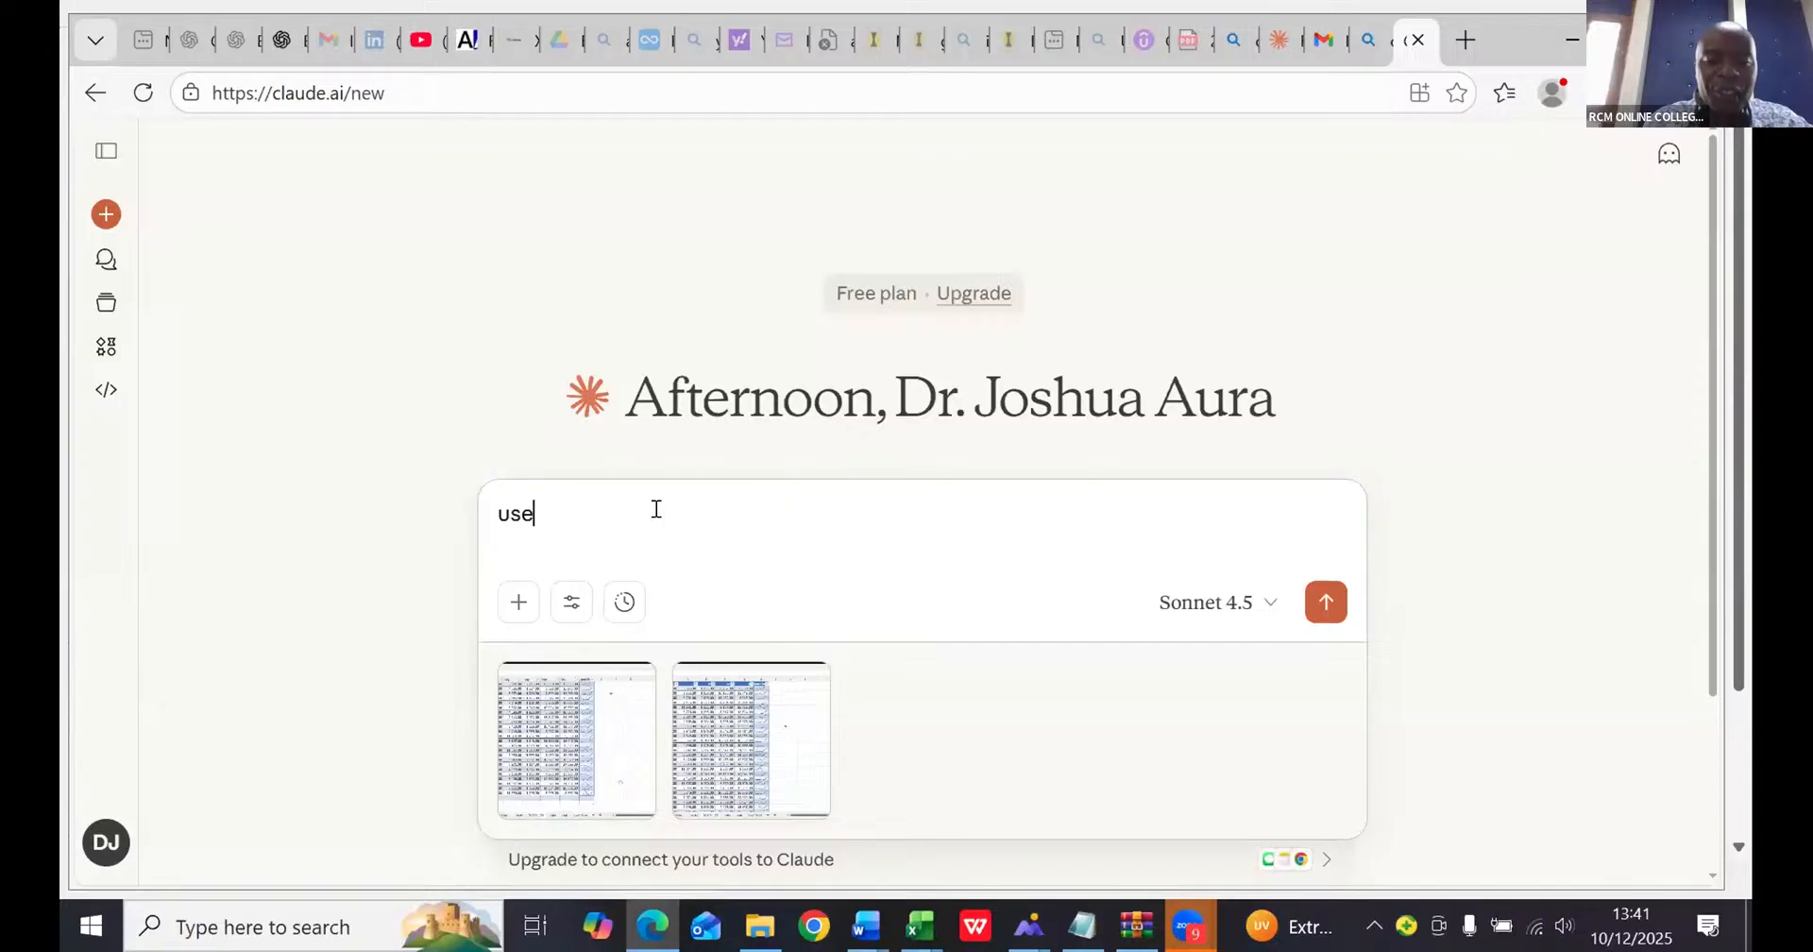
text(the )
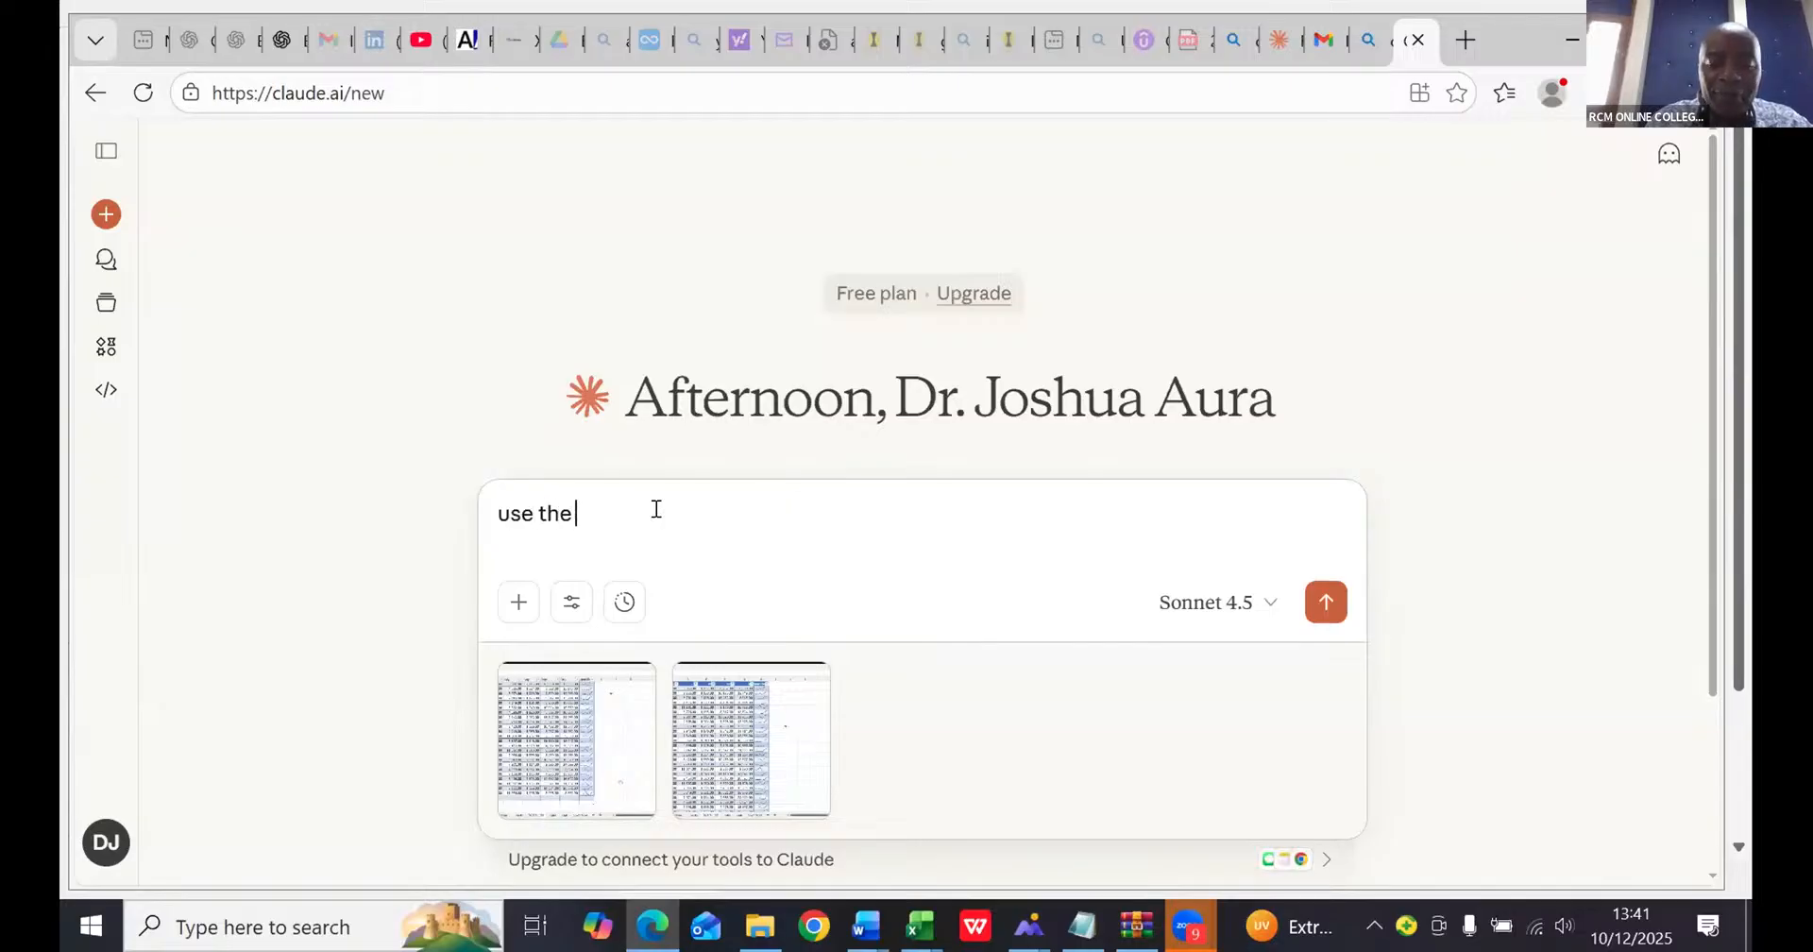
text(sparkn)
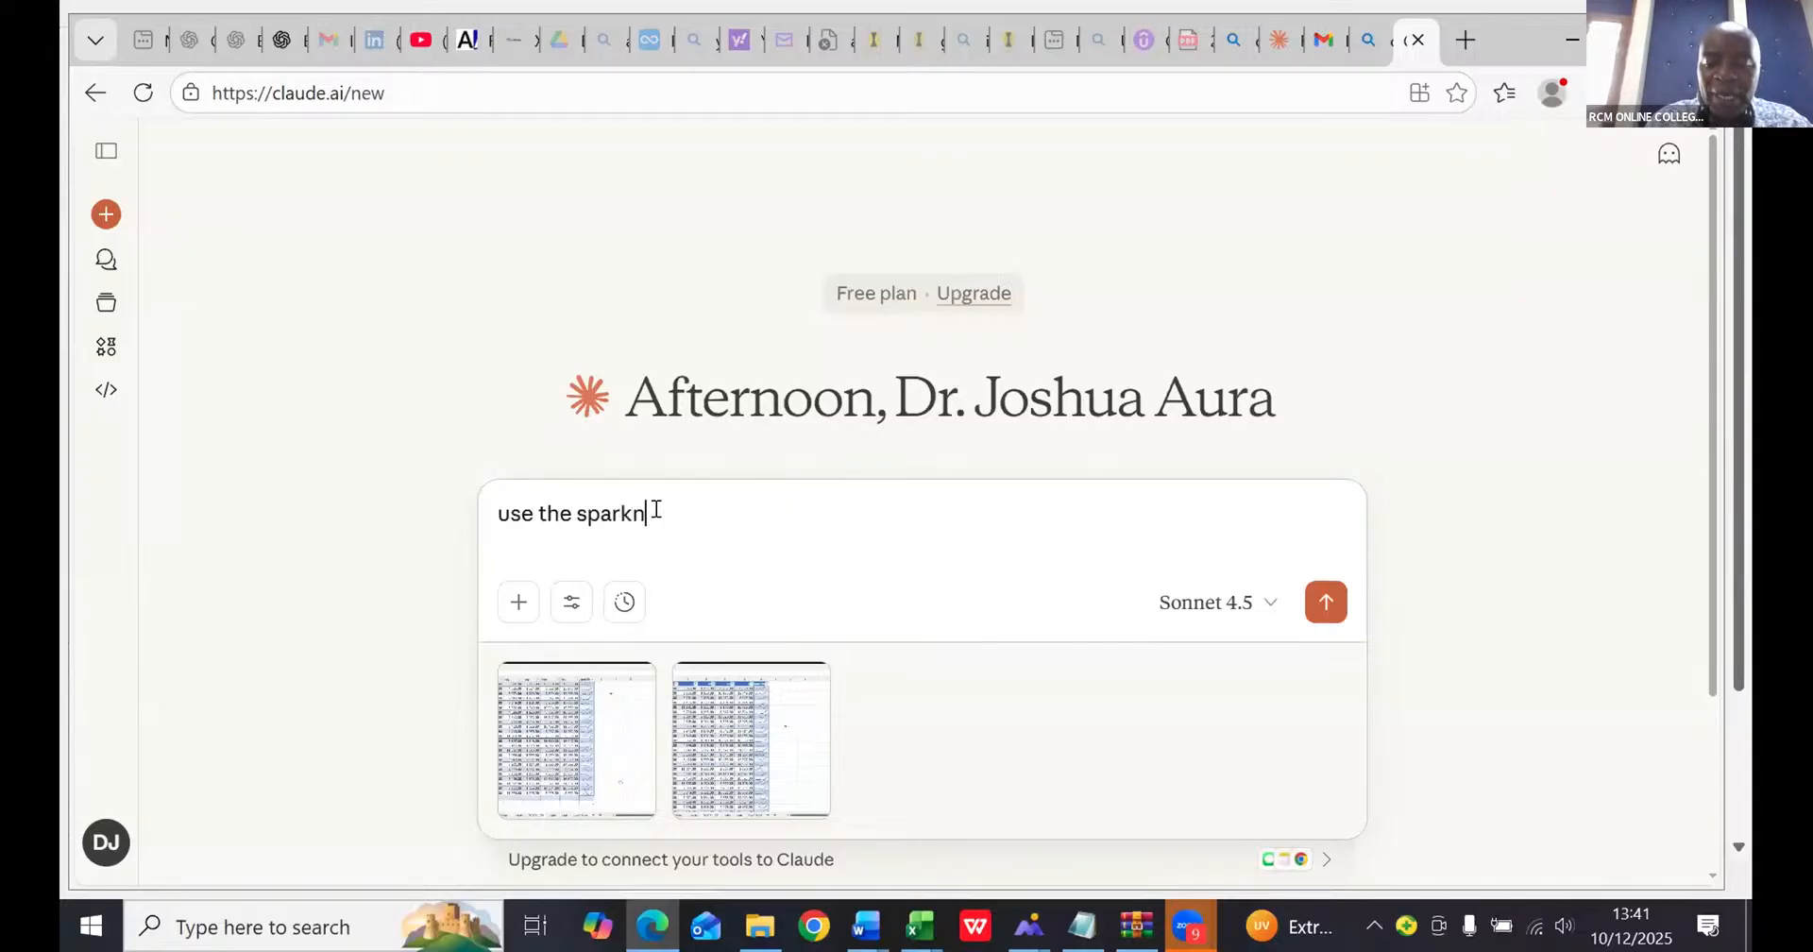
key(BackSpace)
text(lines)
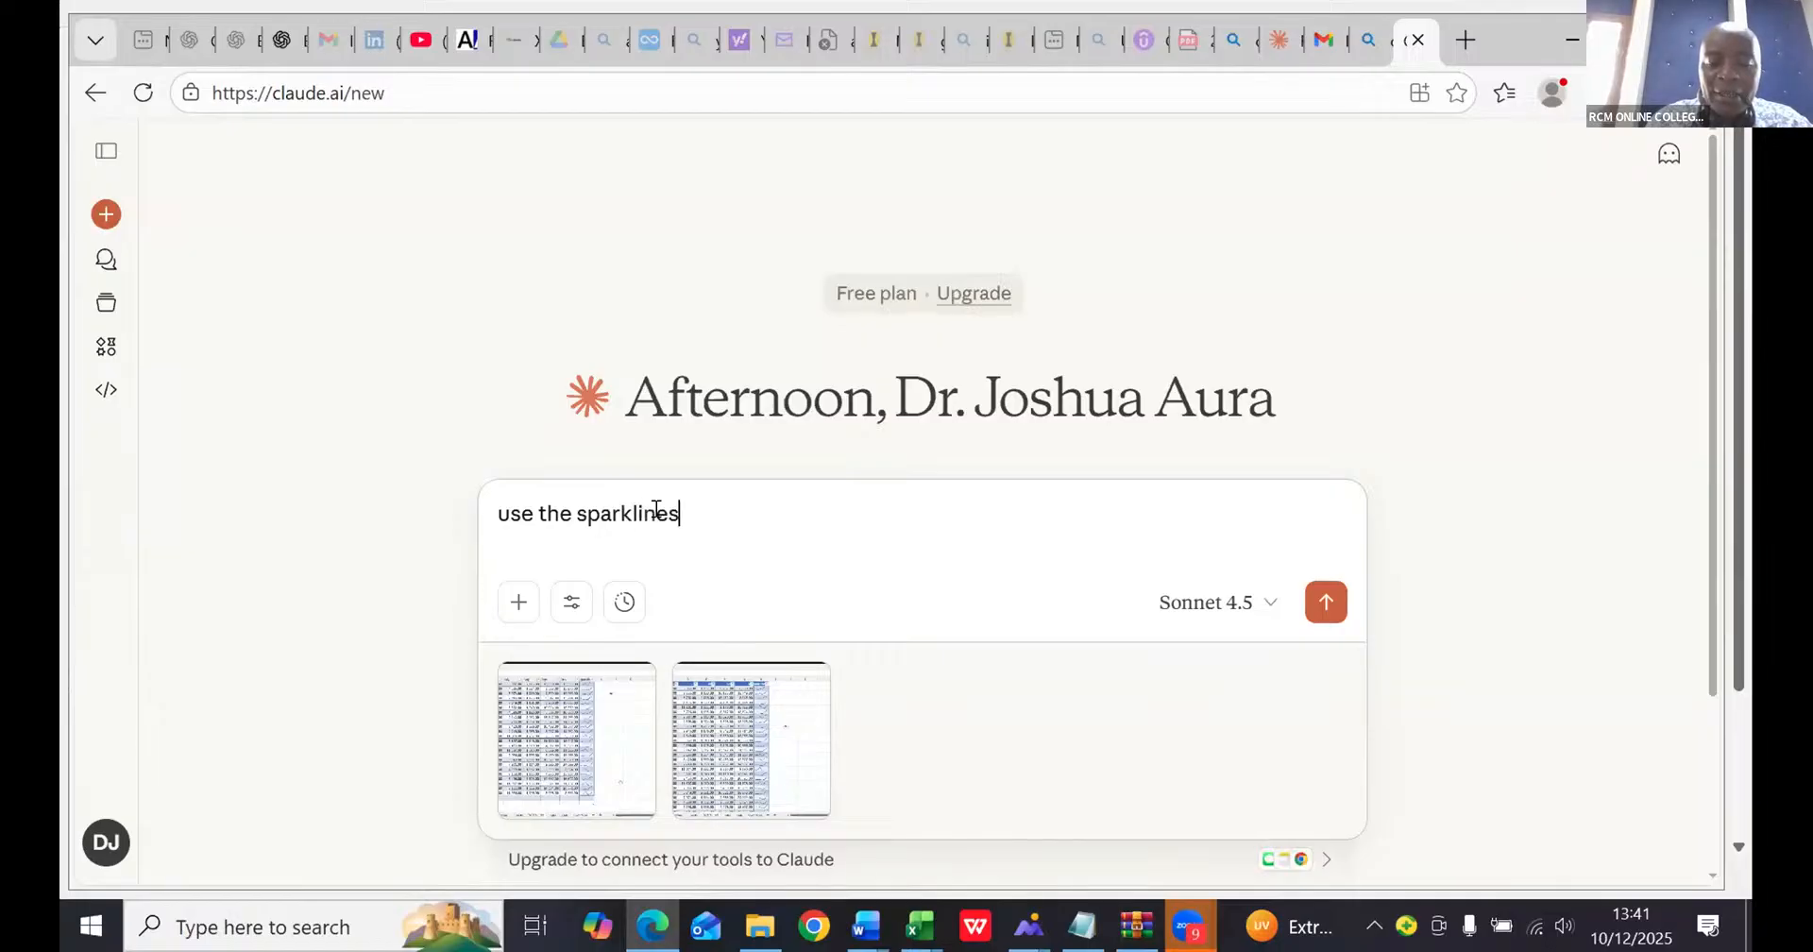
text( given )
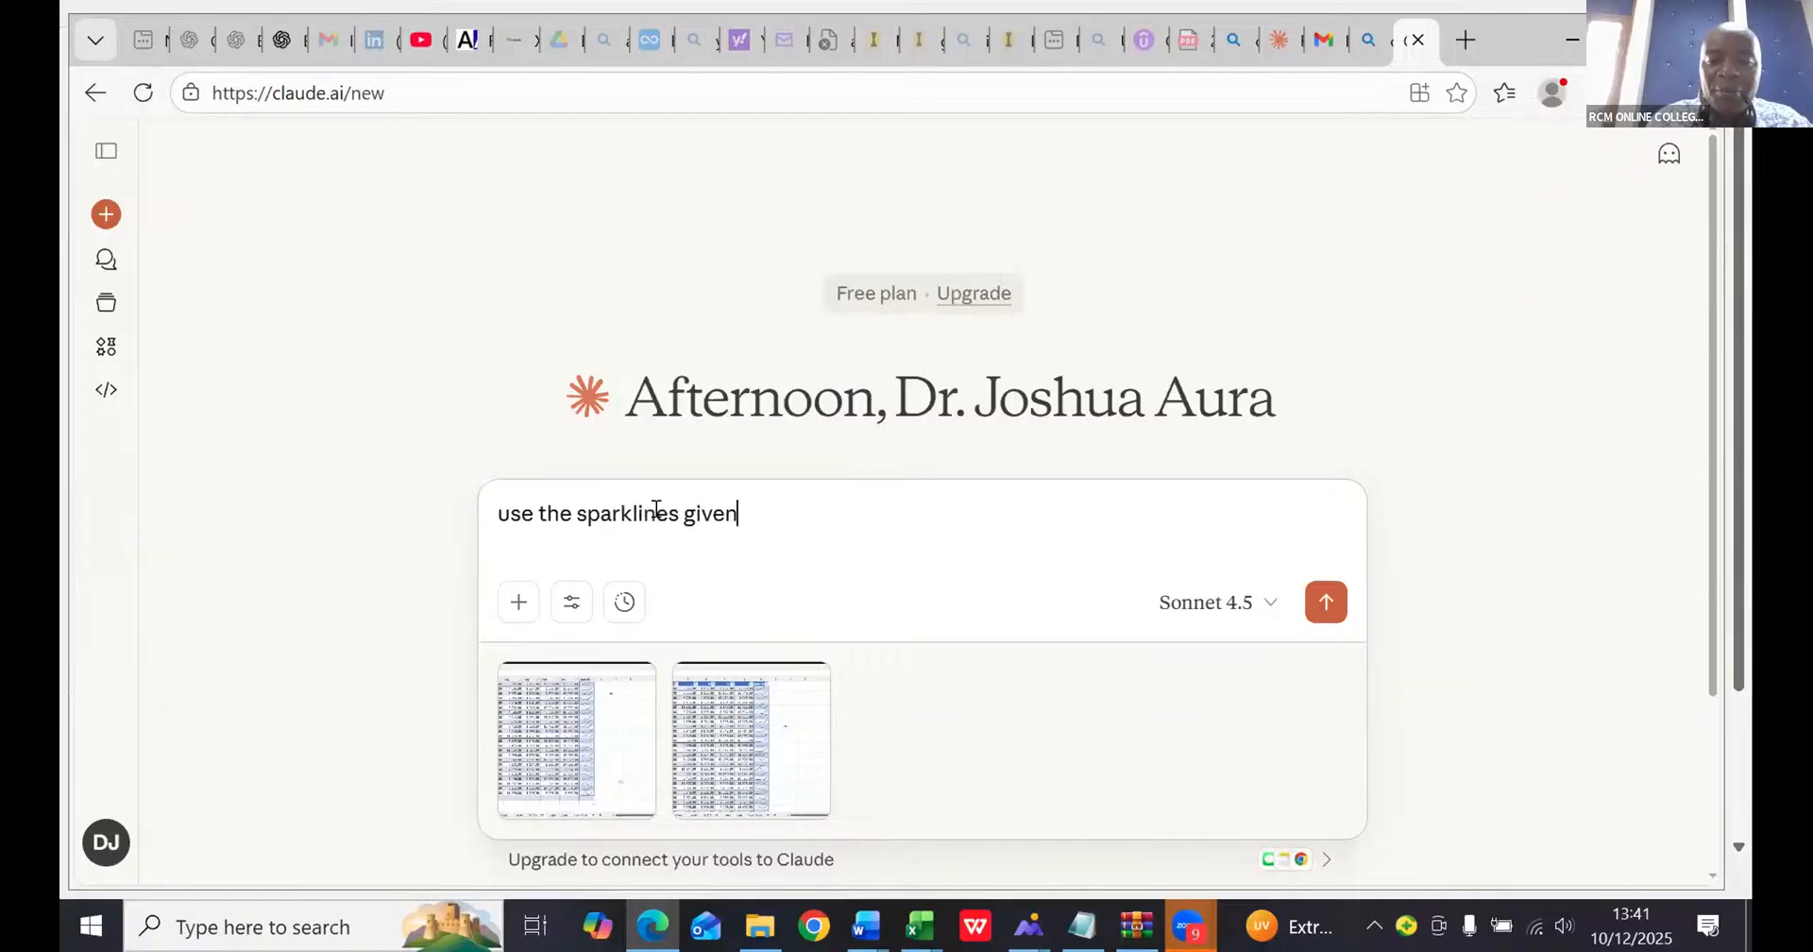
text(to)
text( g)
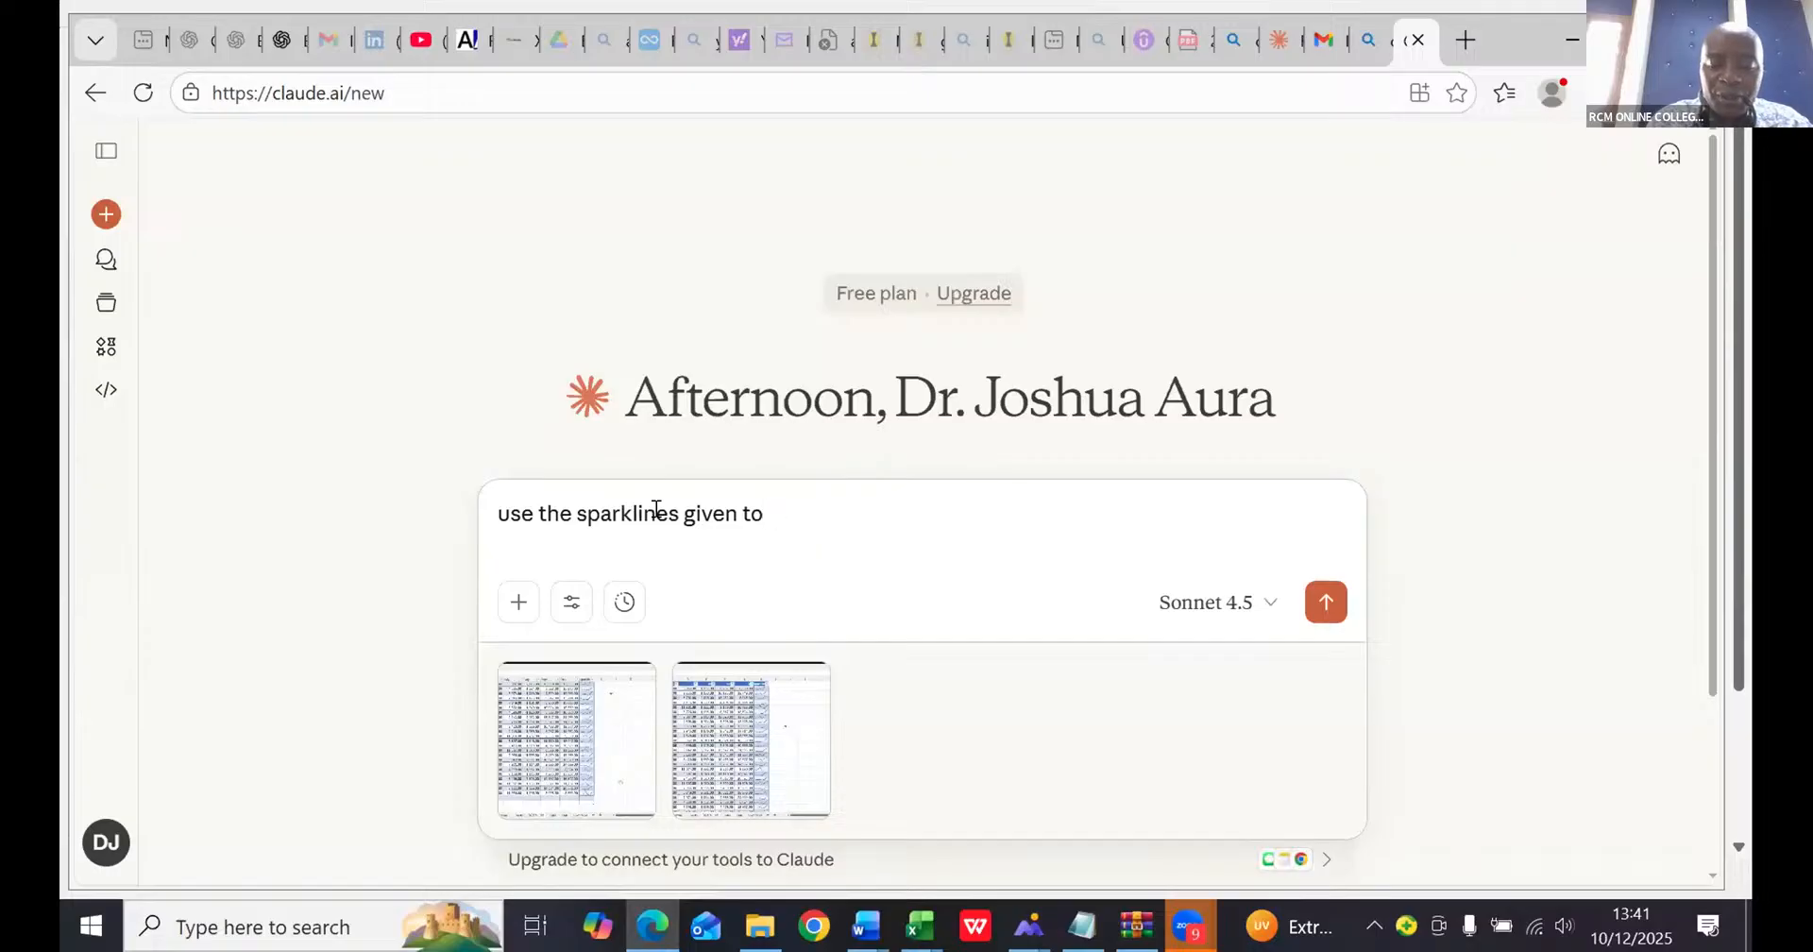
text( tell the per)
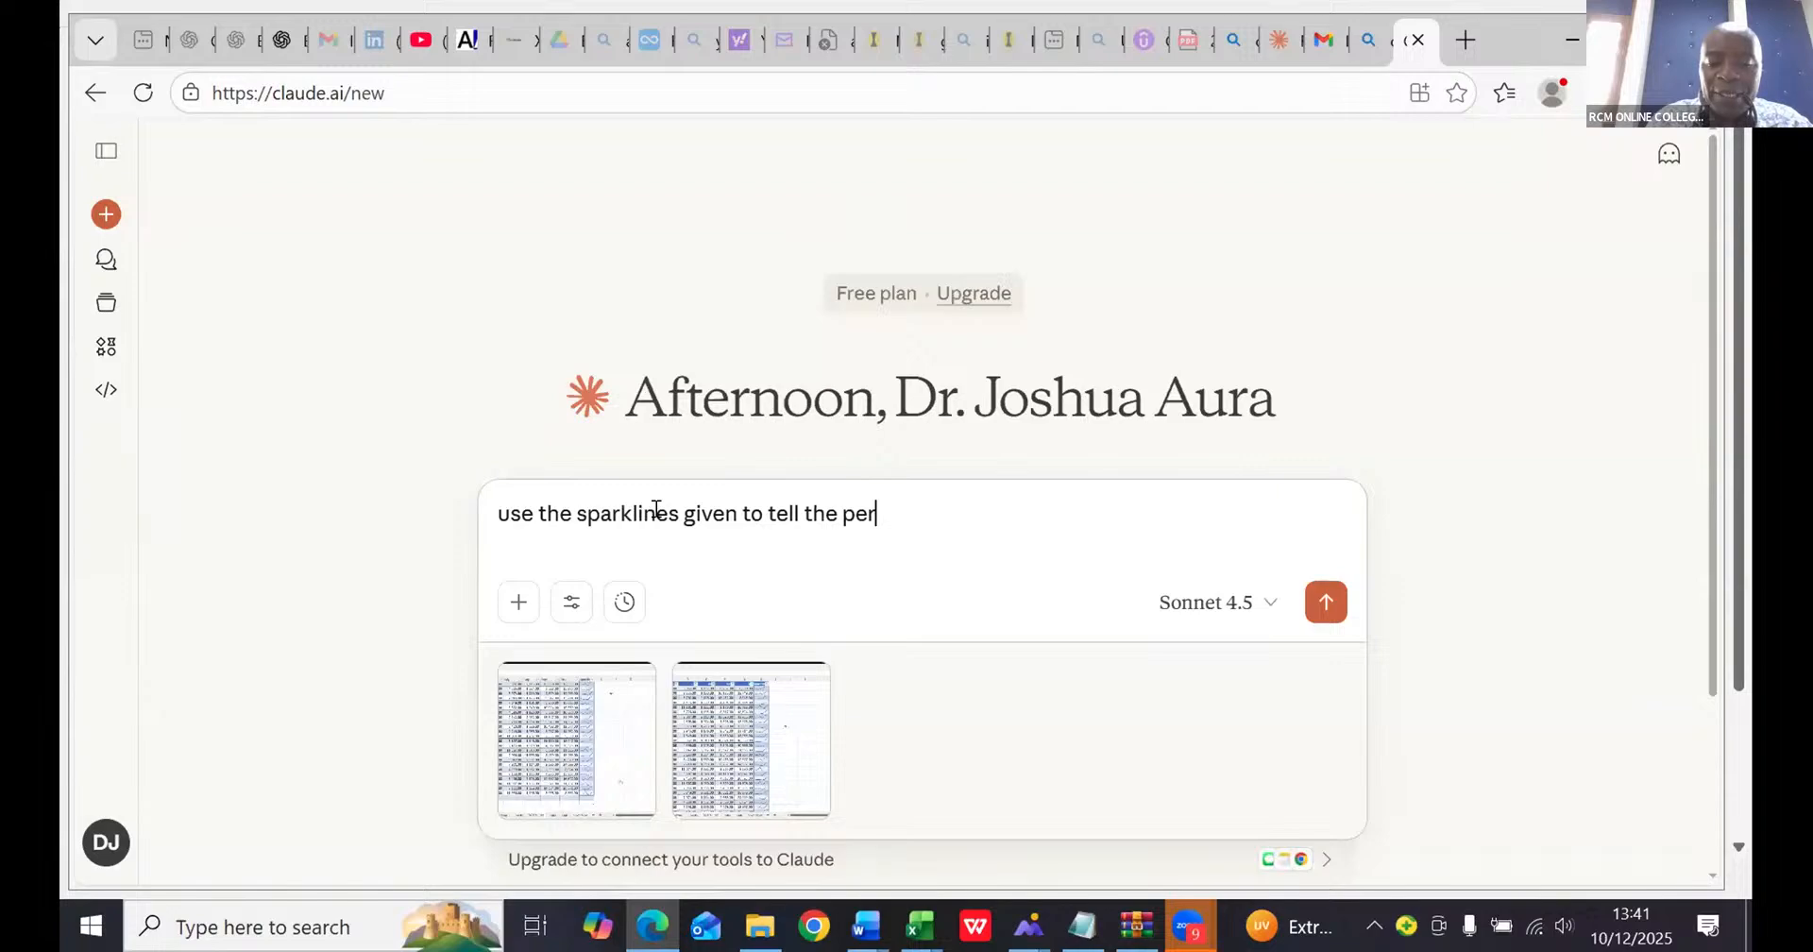
text(fp)
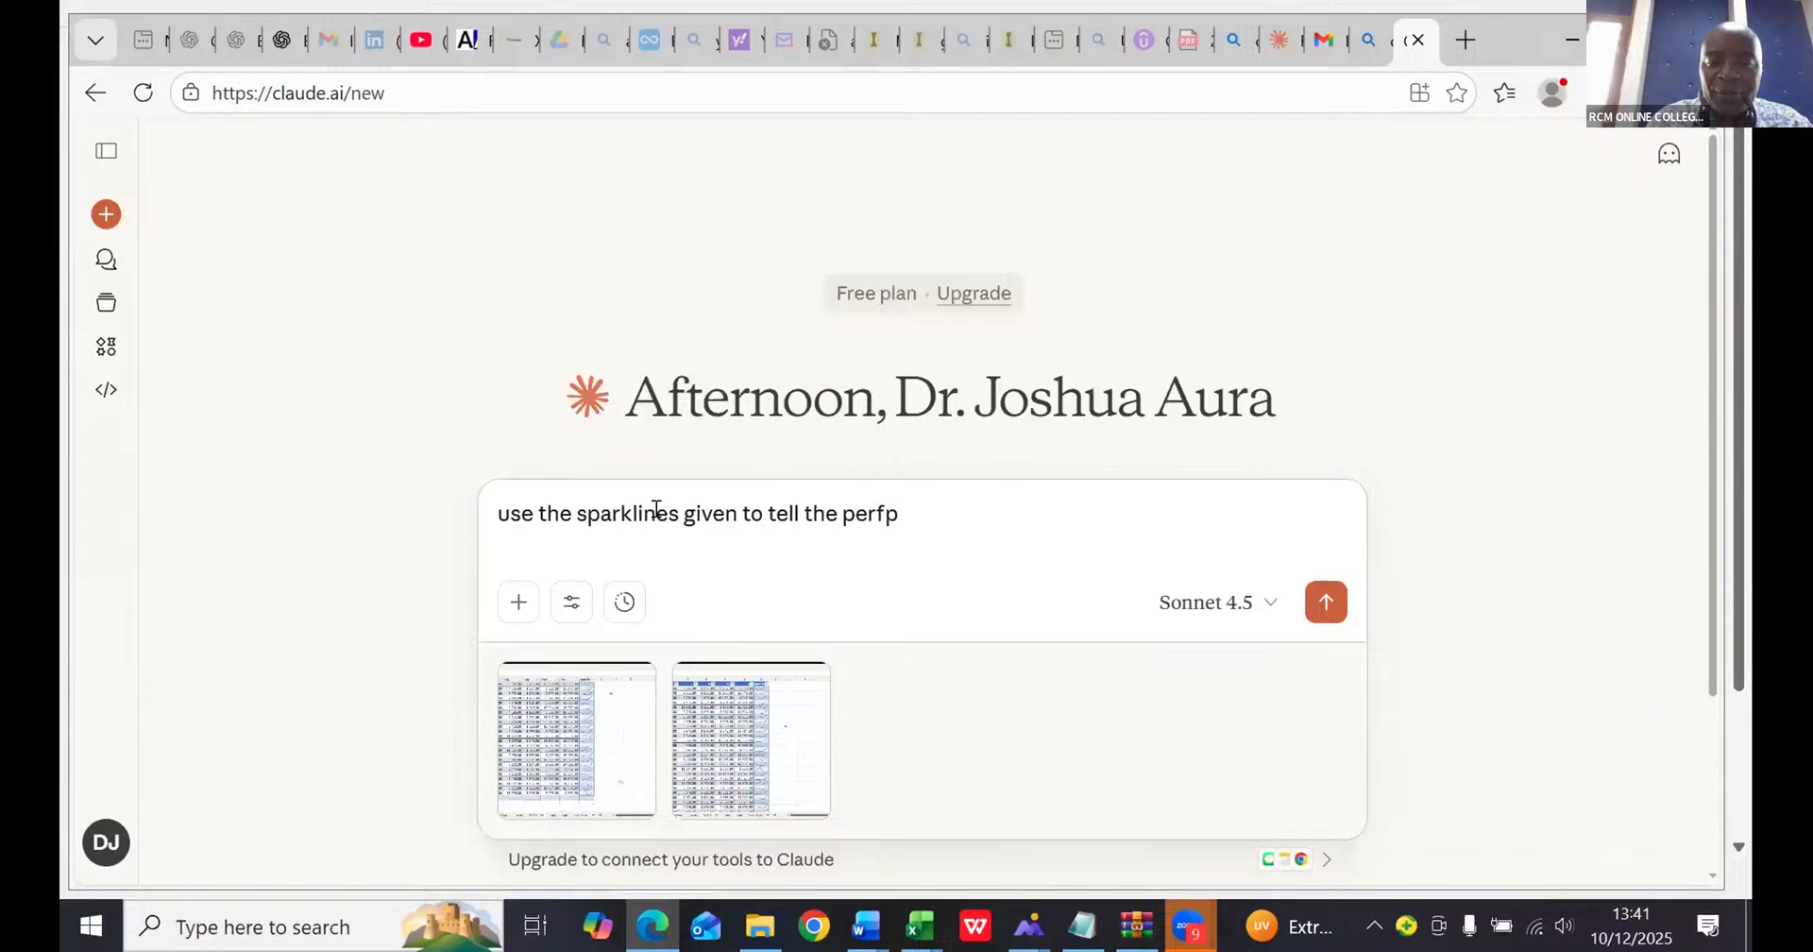
key(BackSpace)
text(o)
text(rman)
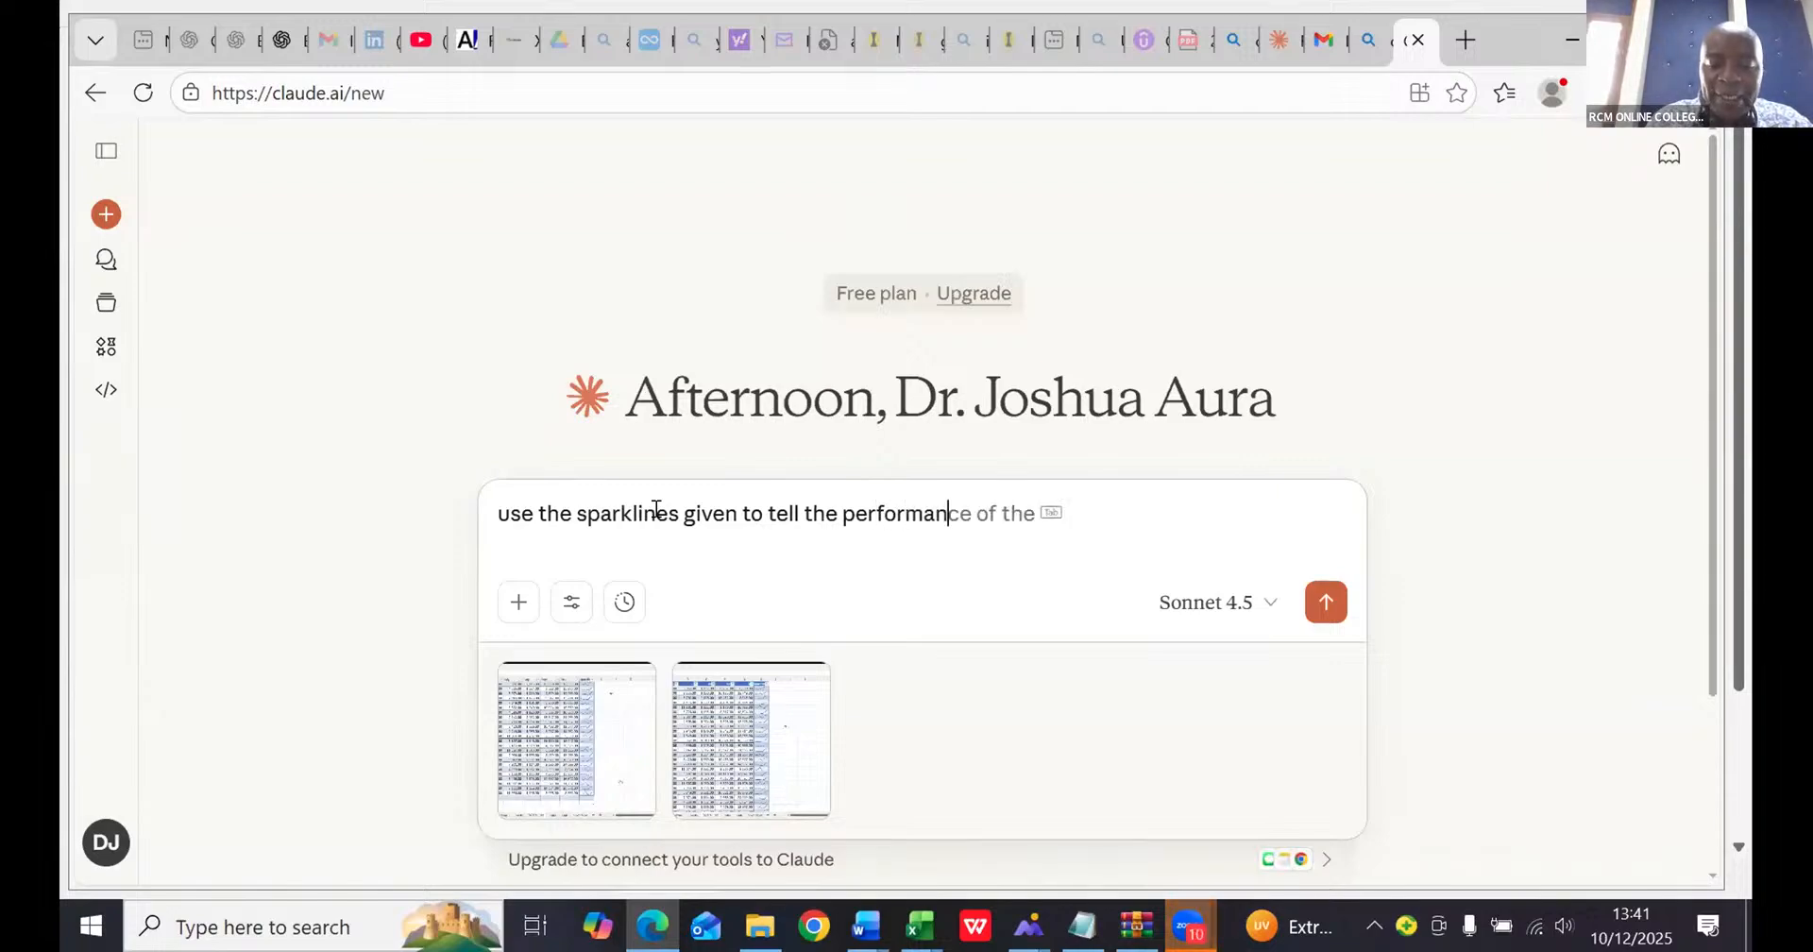
text(ce o)
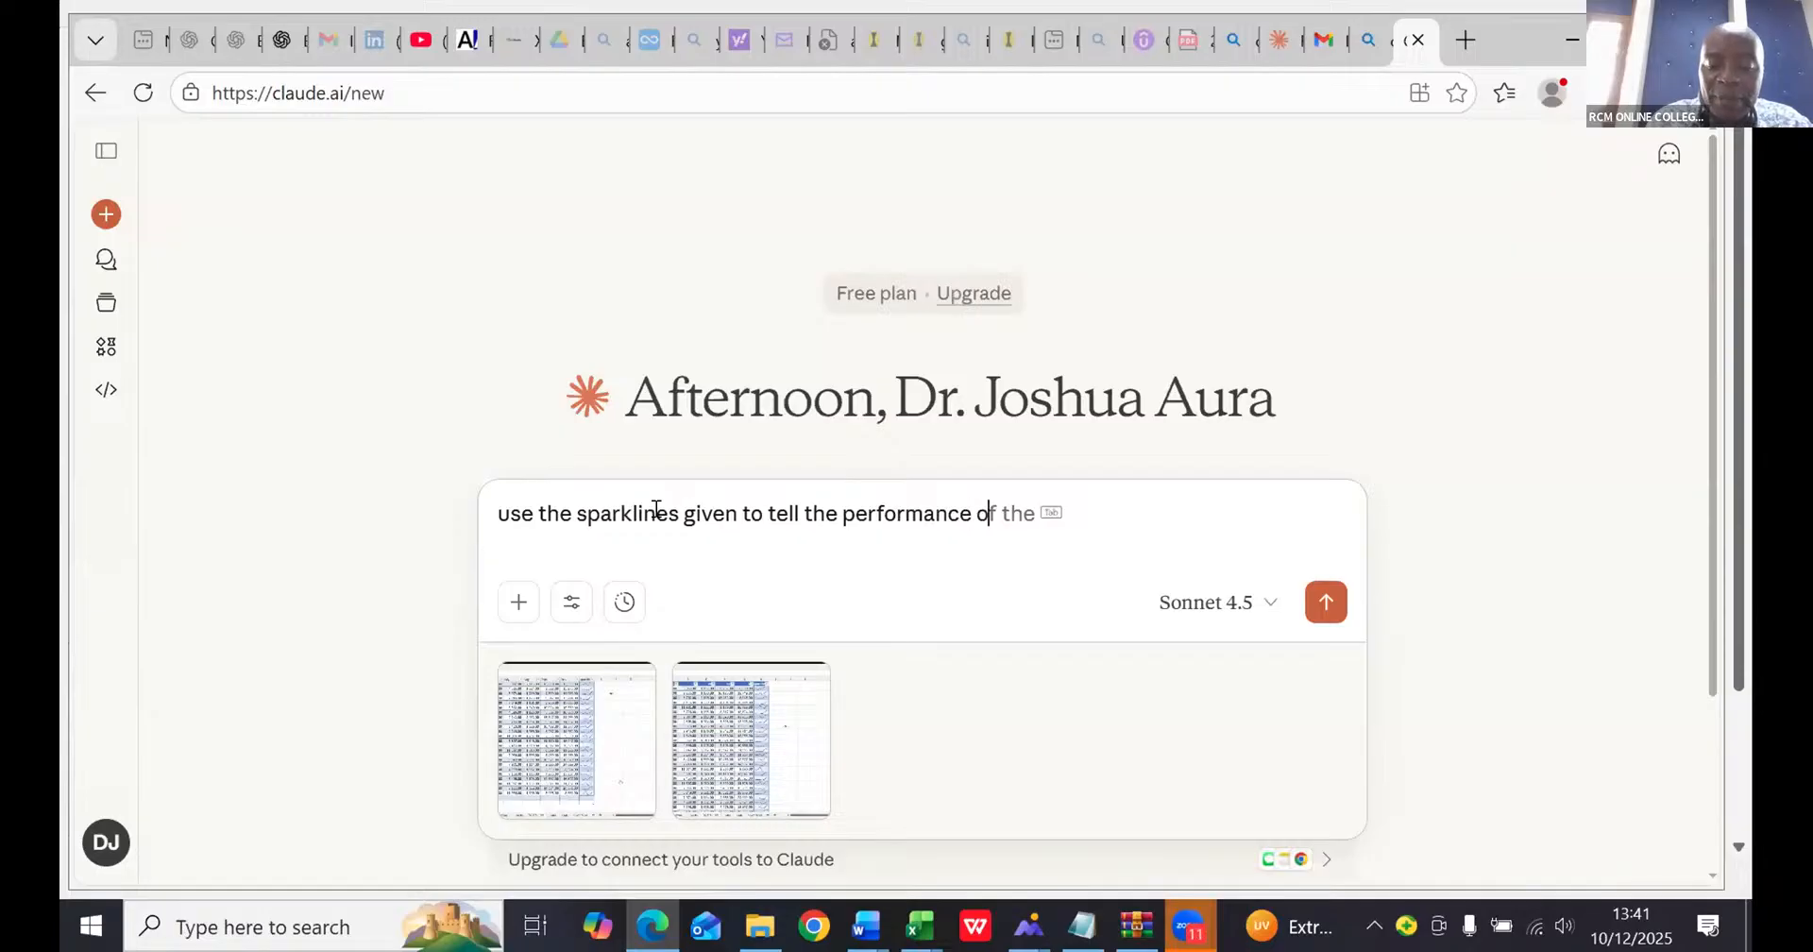
text(f each)
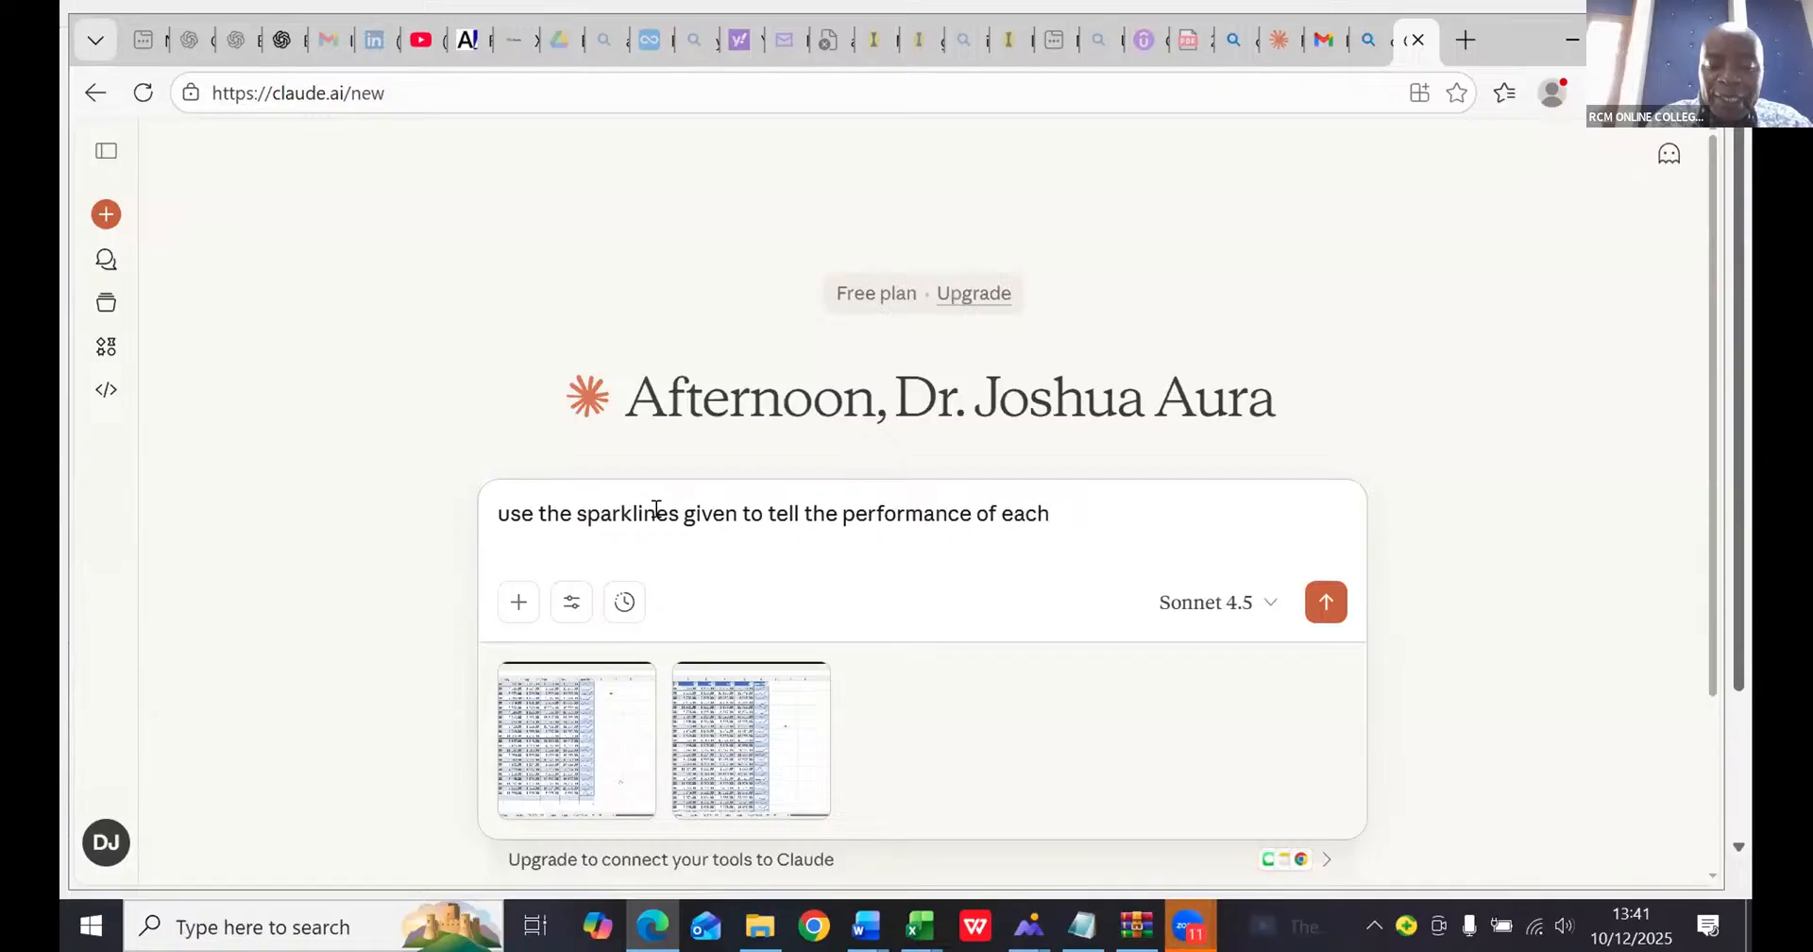
text( salesman)
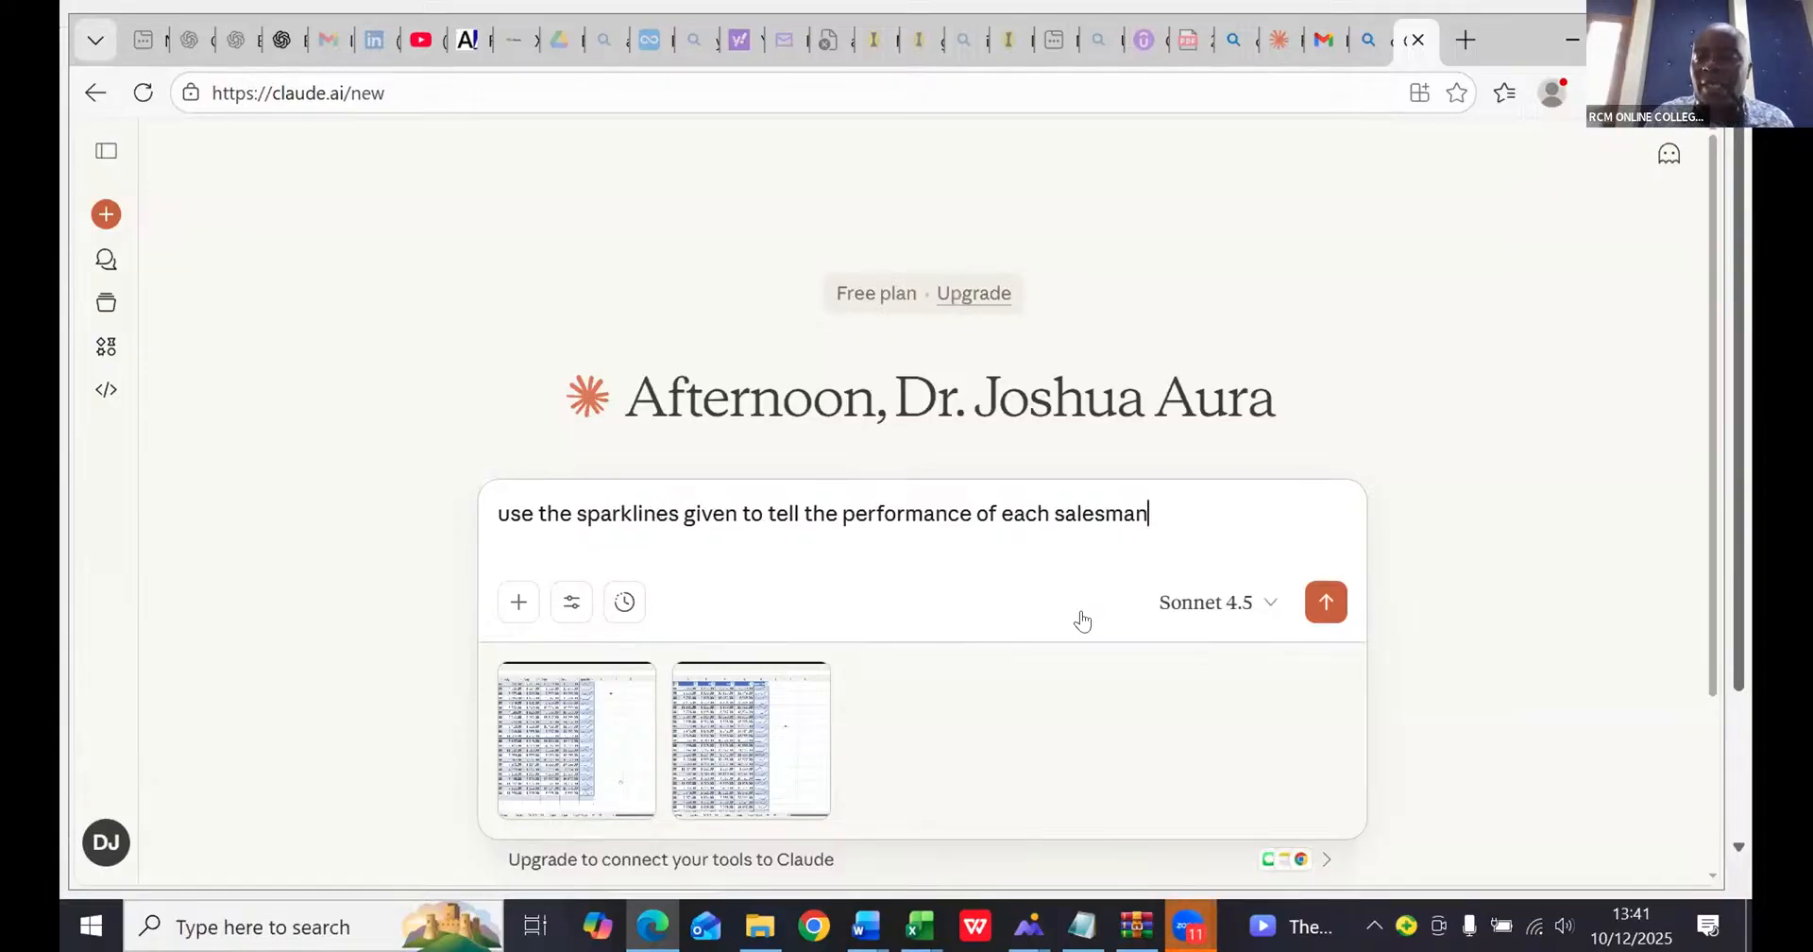
click(1322, 599)
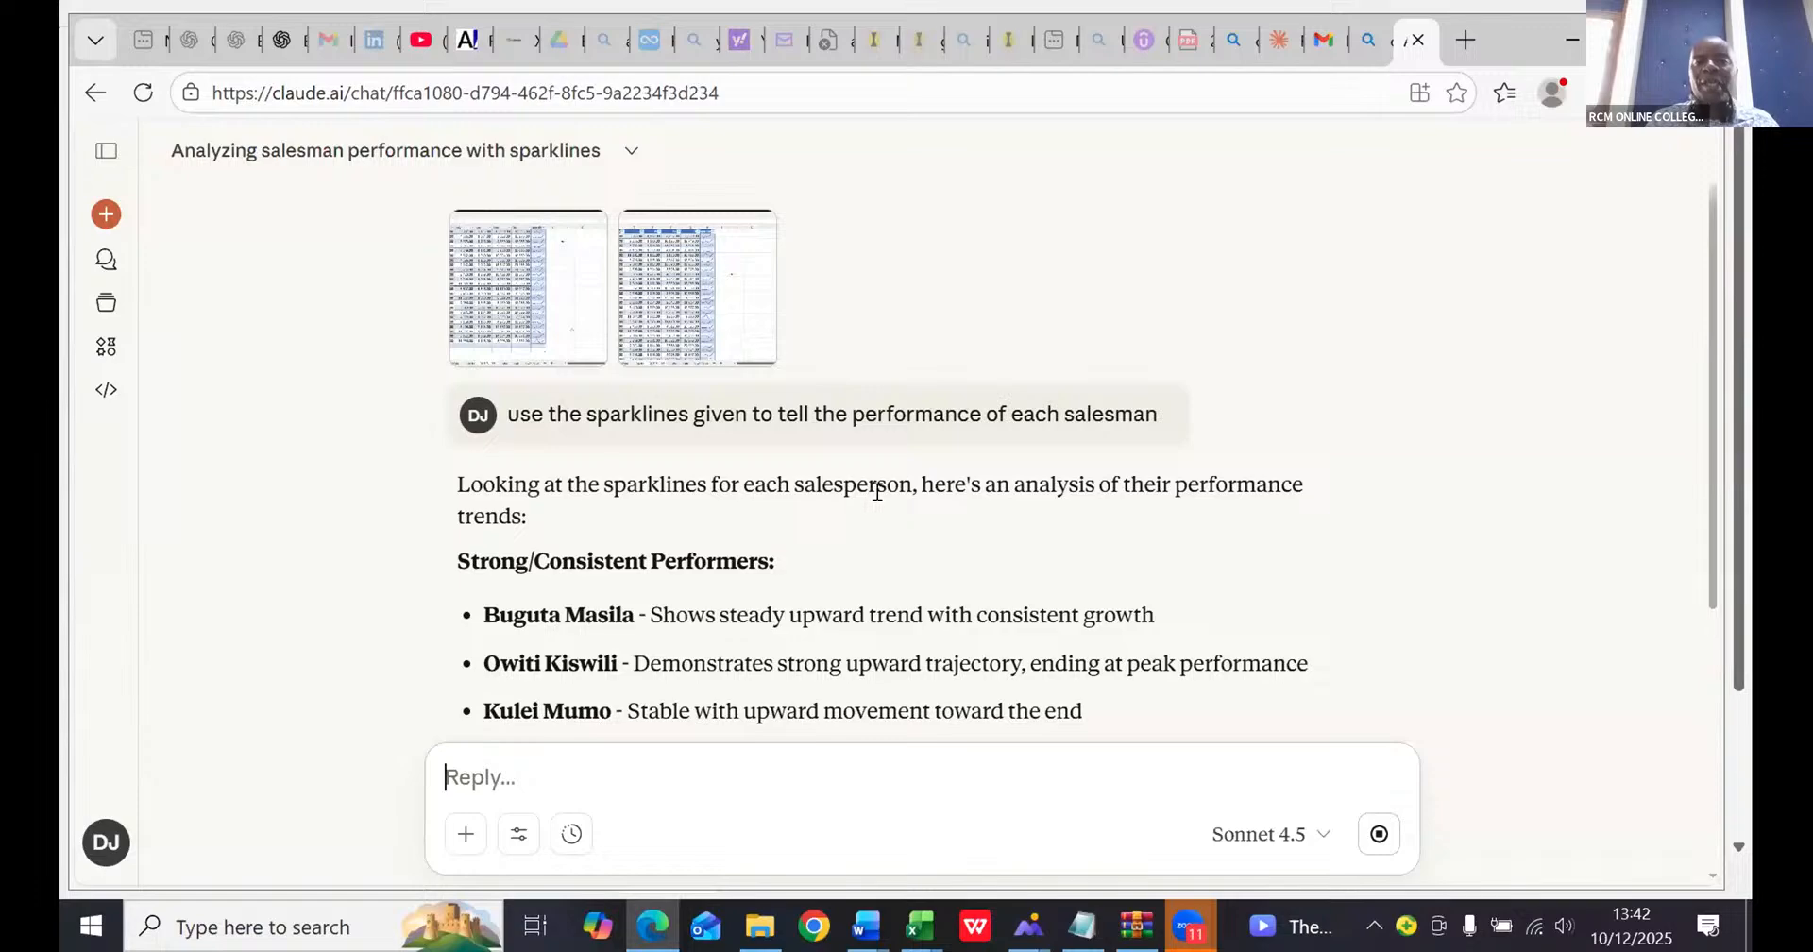
- Read through Claude's analysis of each salesperson's performance trend, from the first performer group to the closing summary
scroll(877, 491, down, 3)
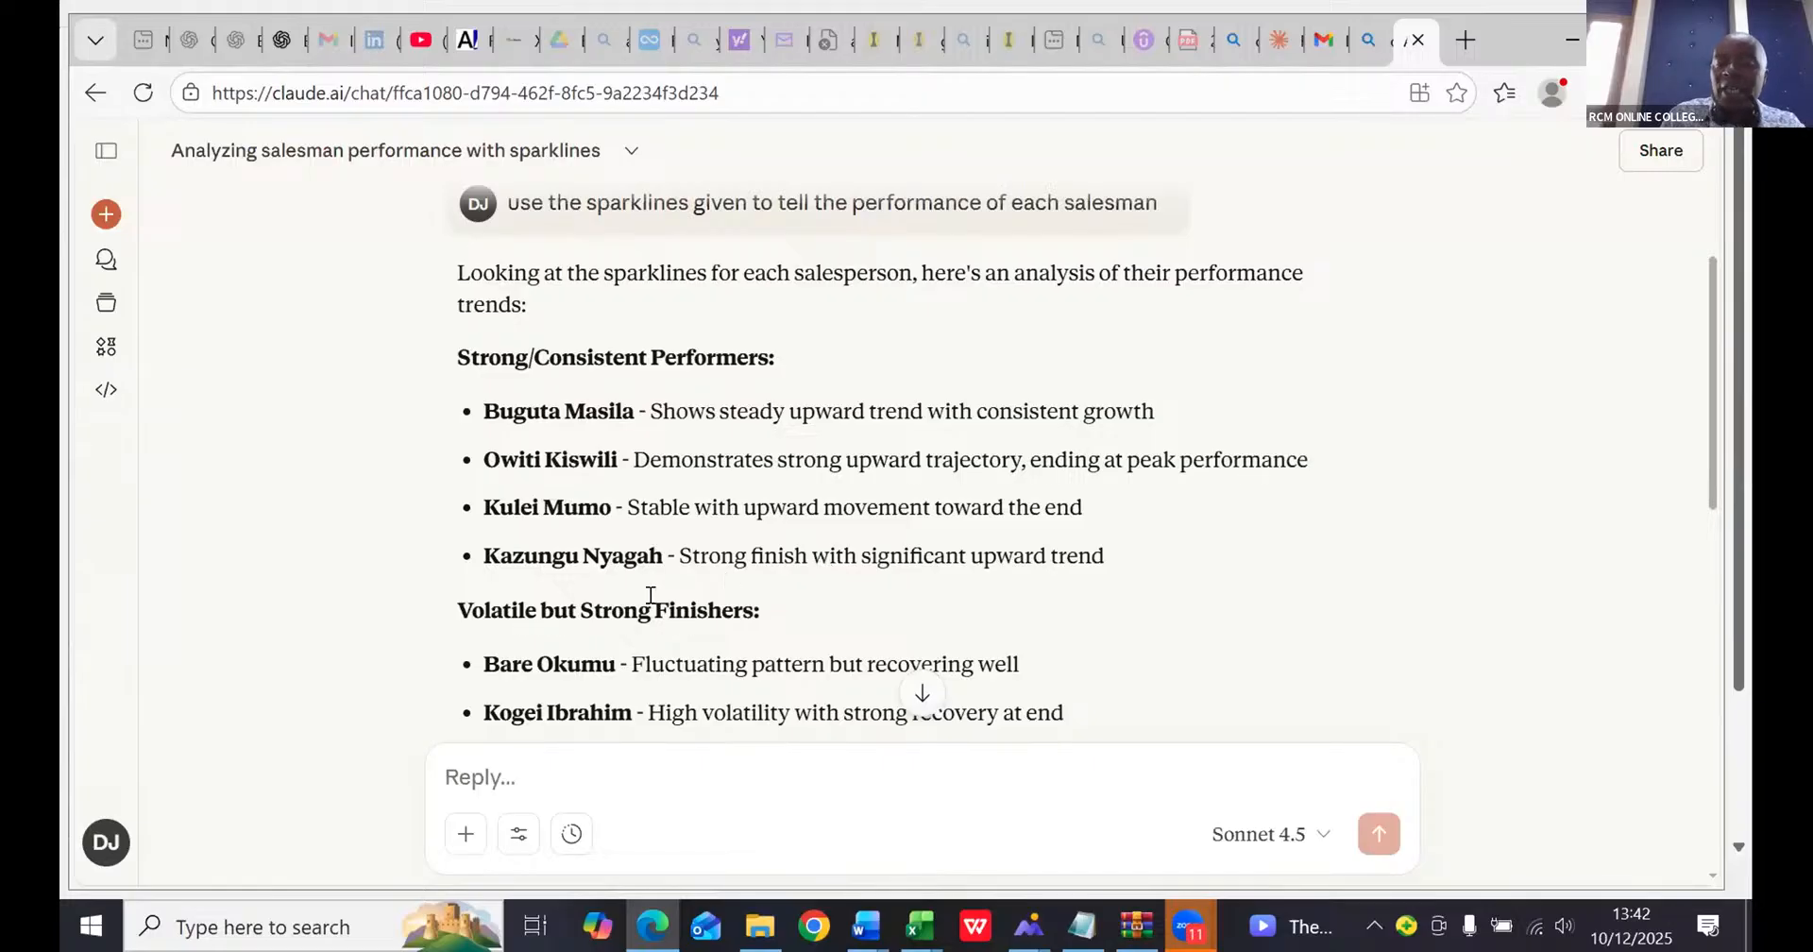
scroll(649, 595, down, 2)
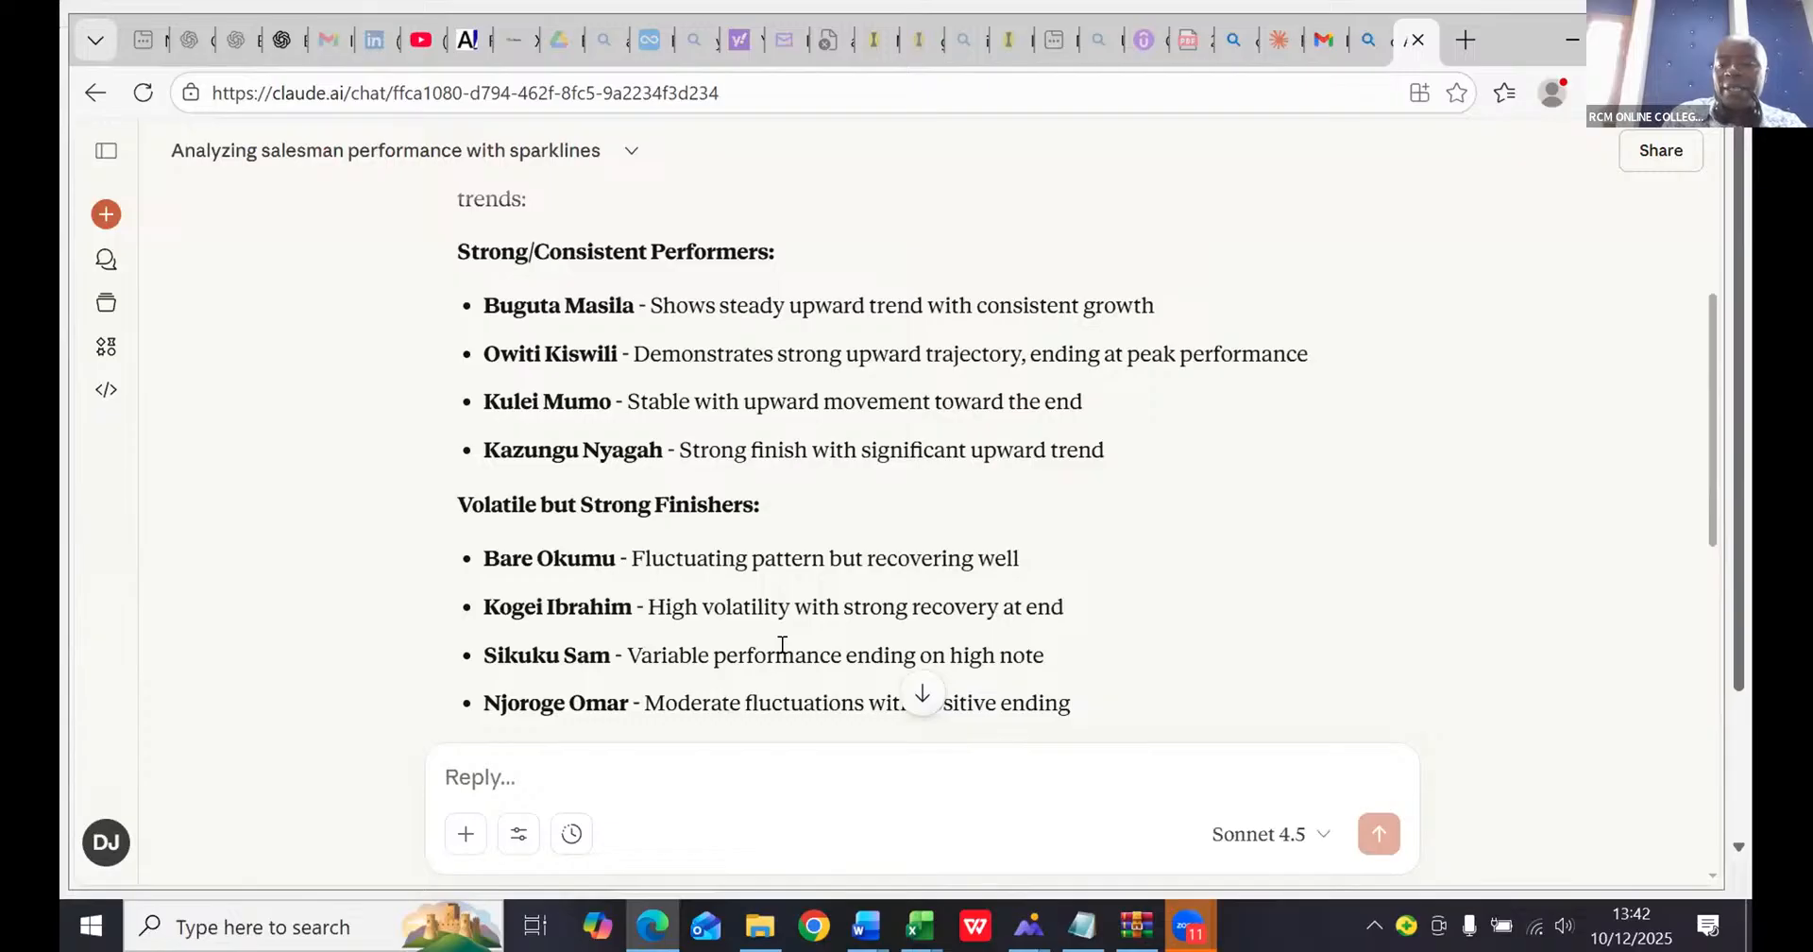
scroll(782, 645, down, 3)
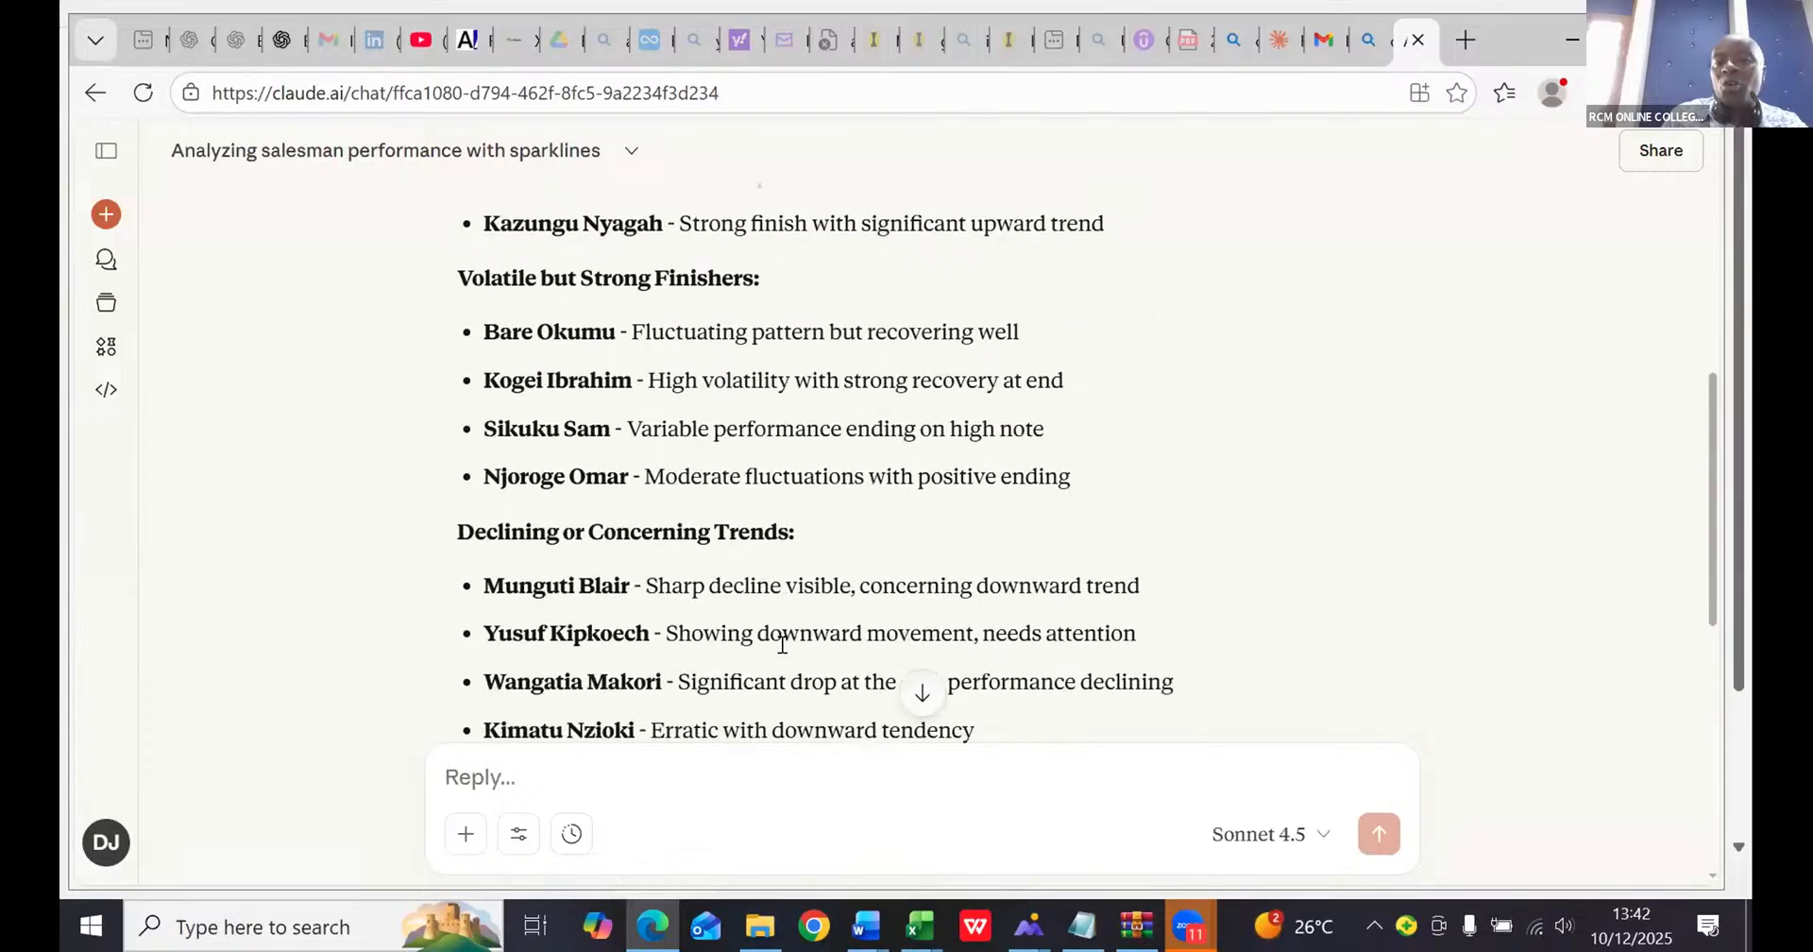
scroll(782, 645, down, 1)
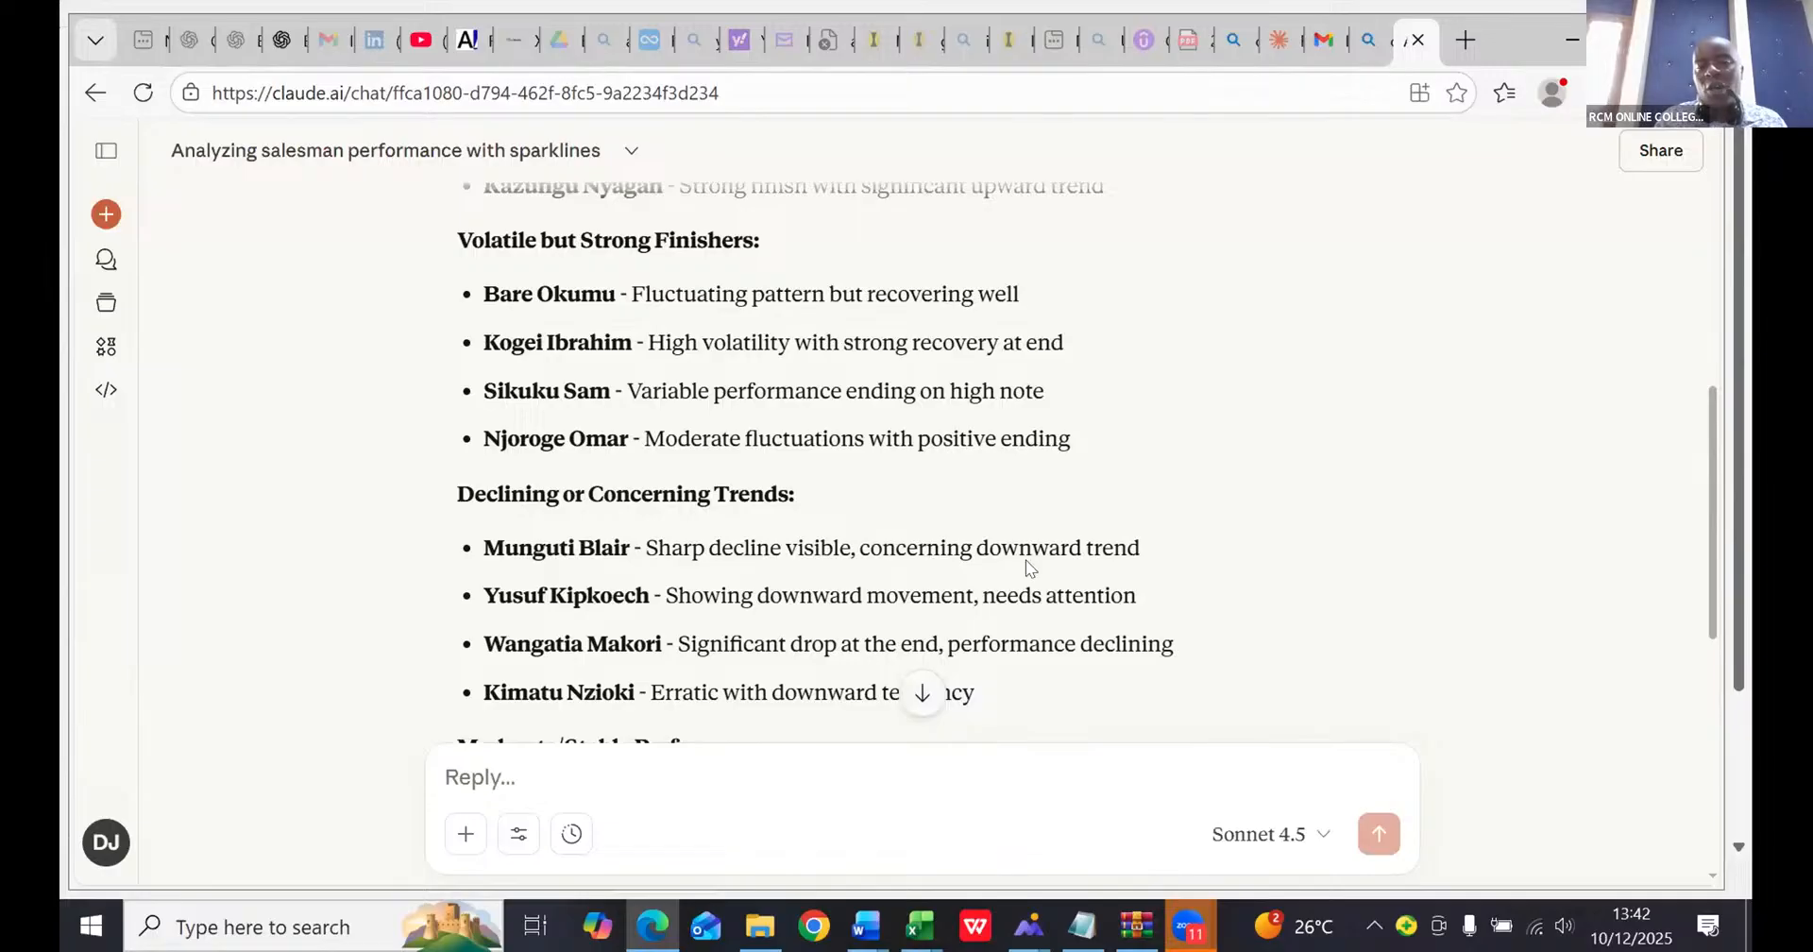
scroll(833, 547, down, 5)
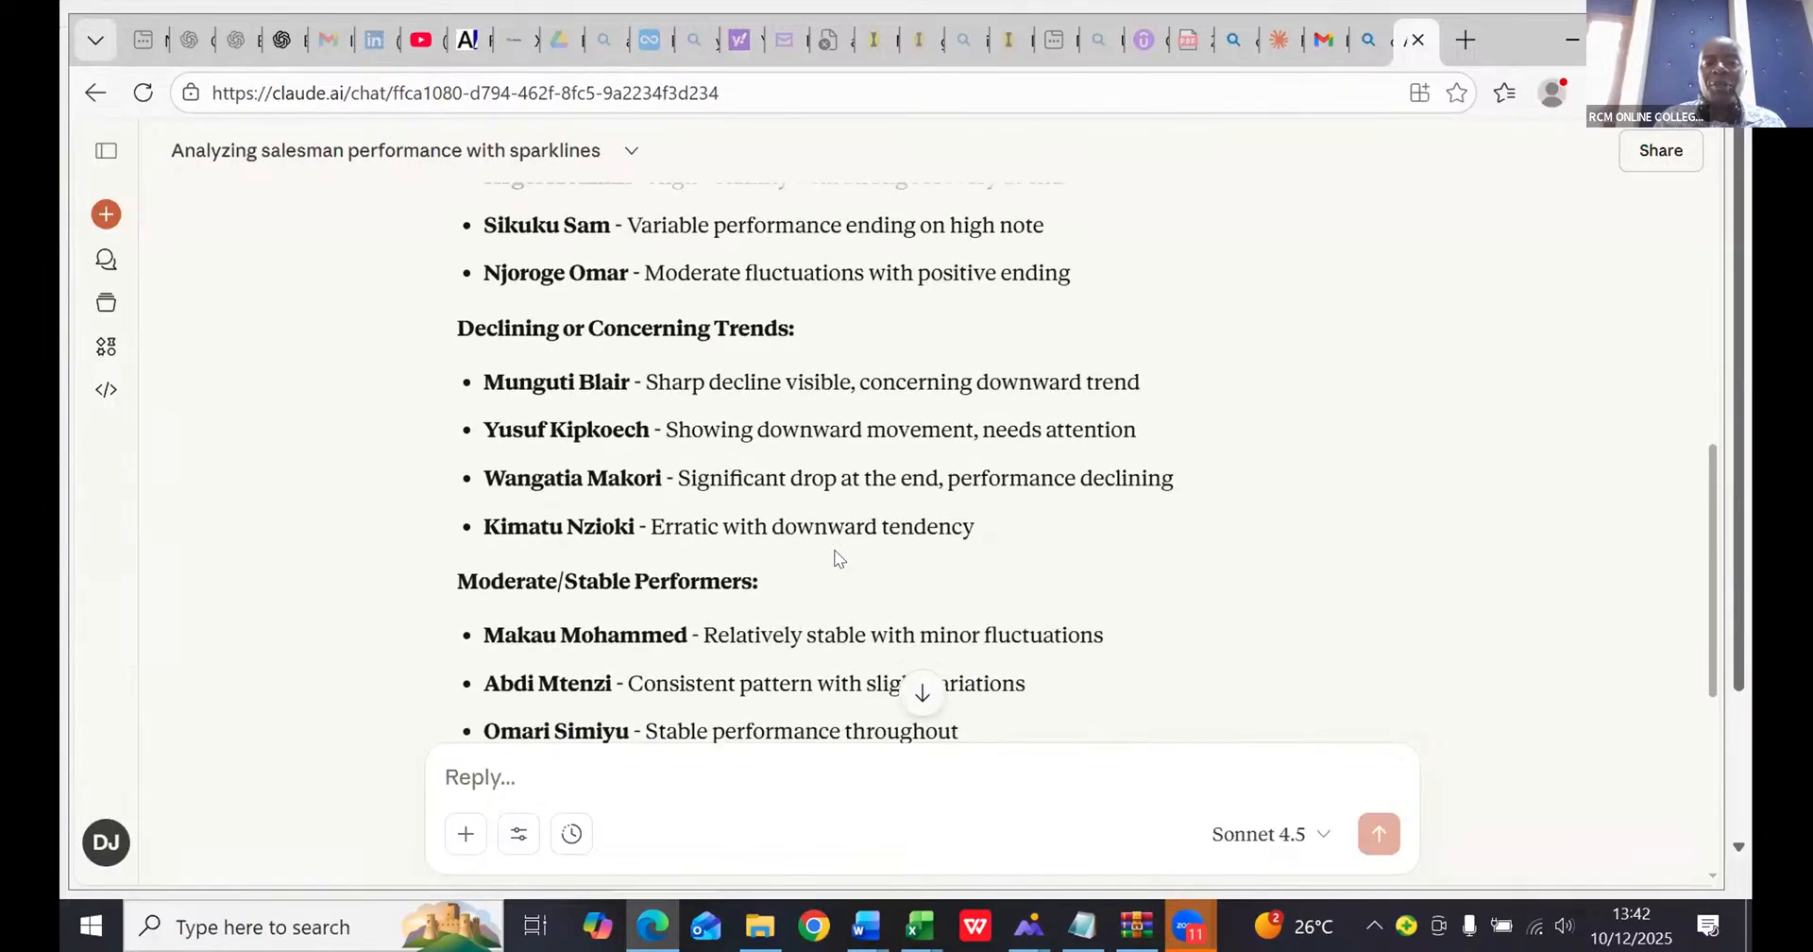
scroll(835, 557, down, 2)
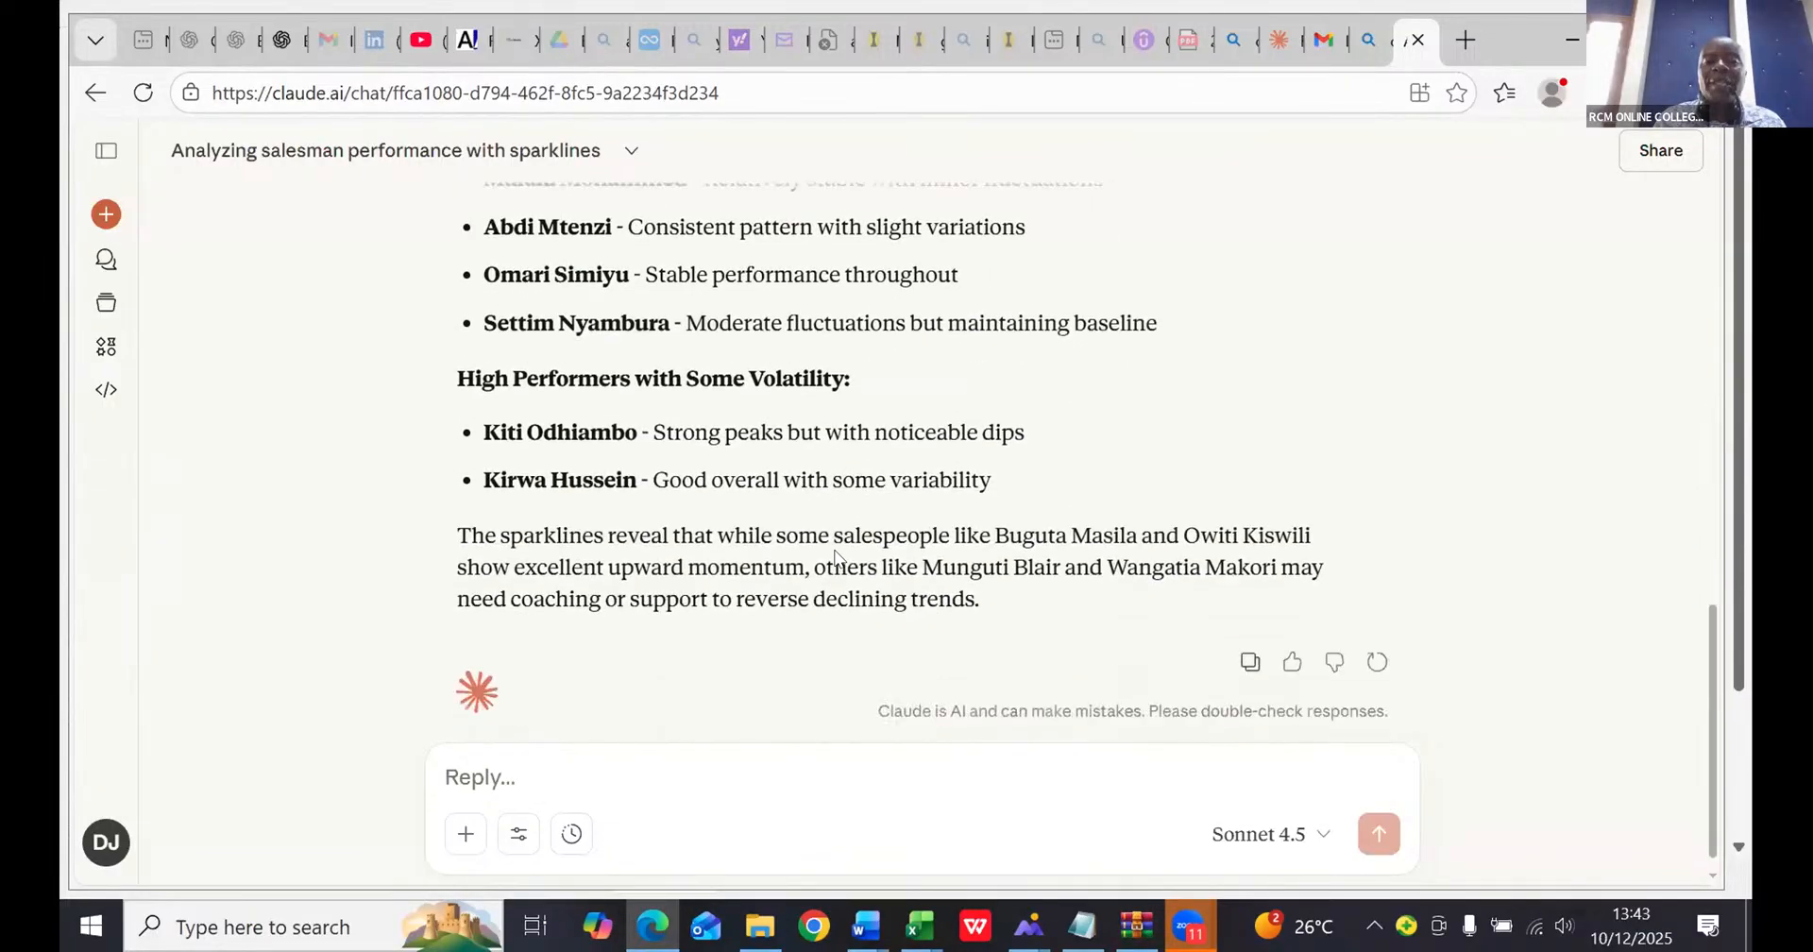
scroll(832, 548, down, 1)
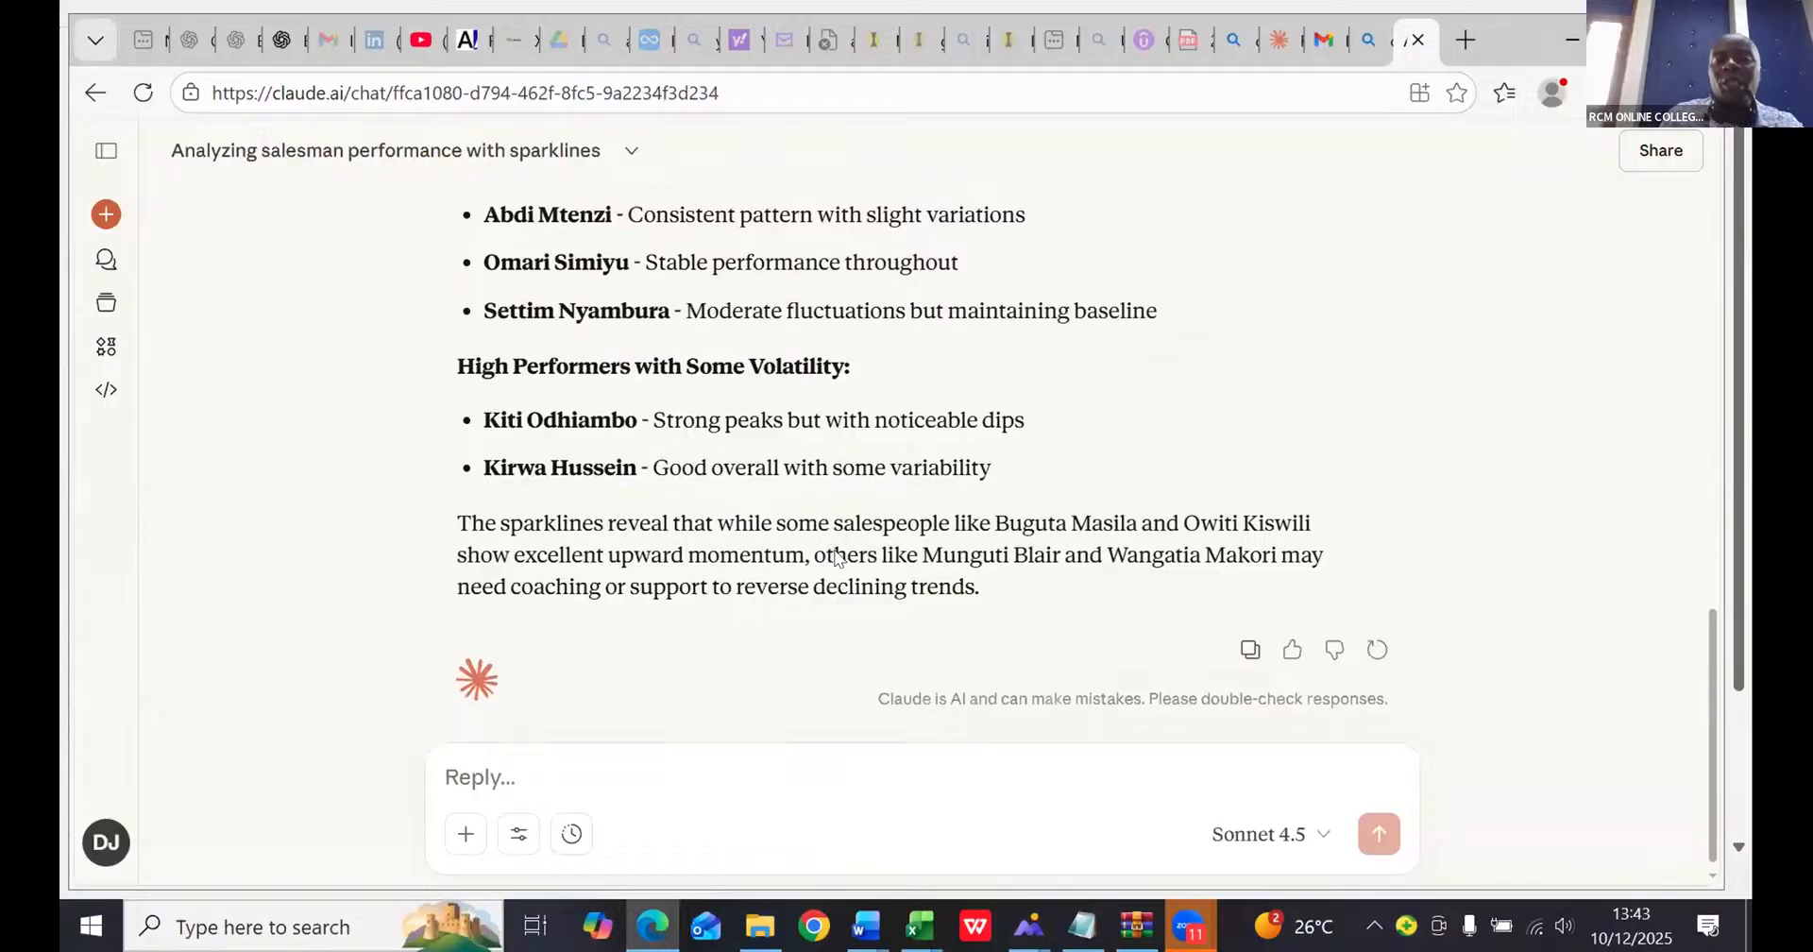
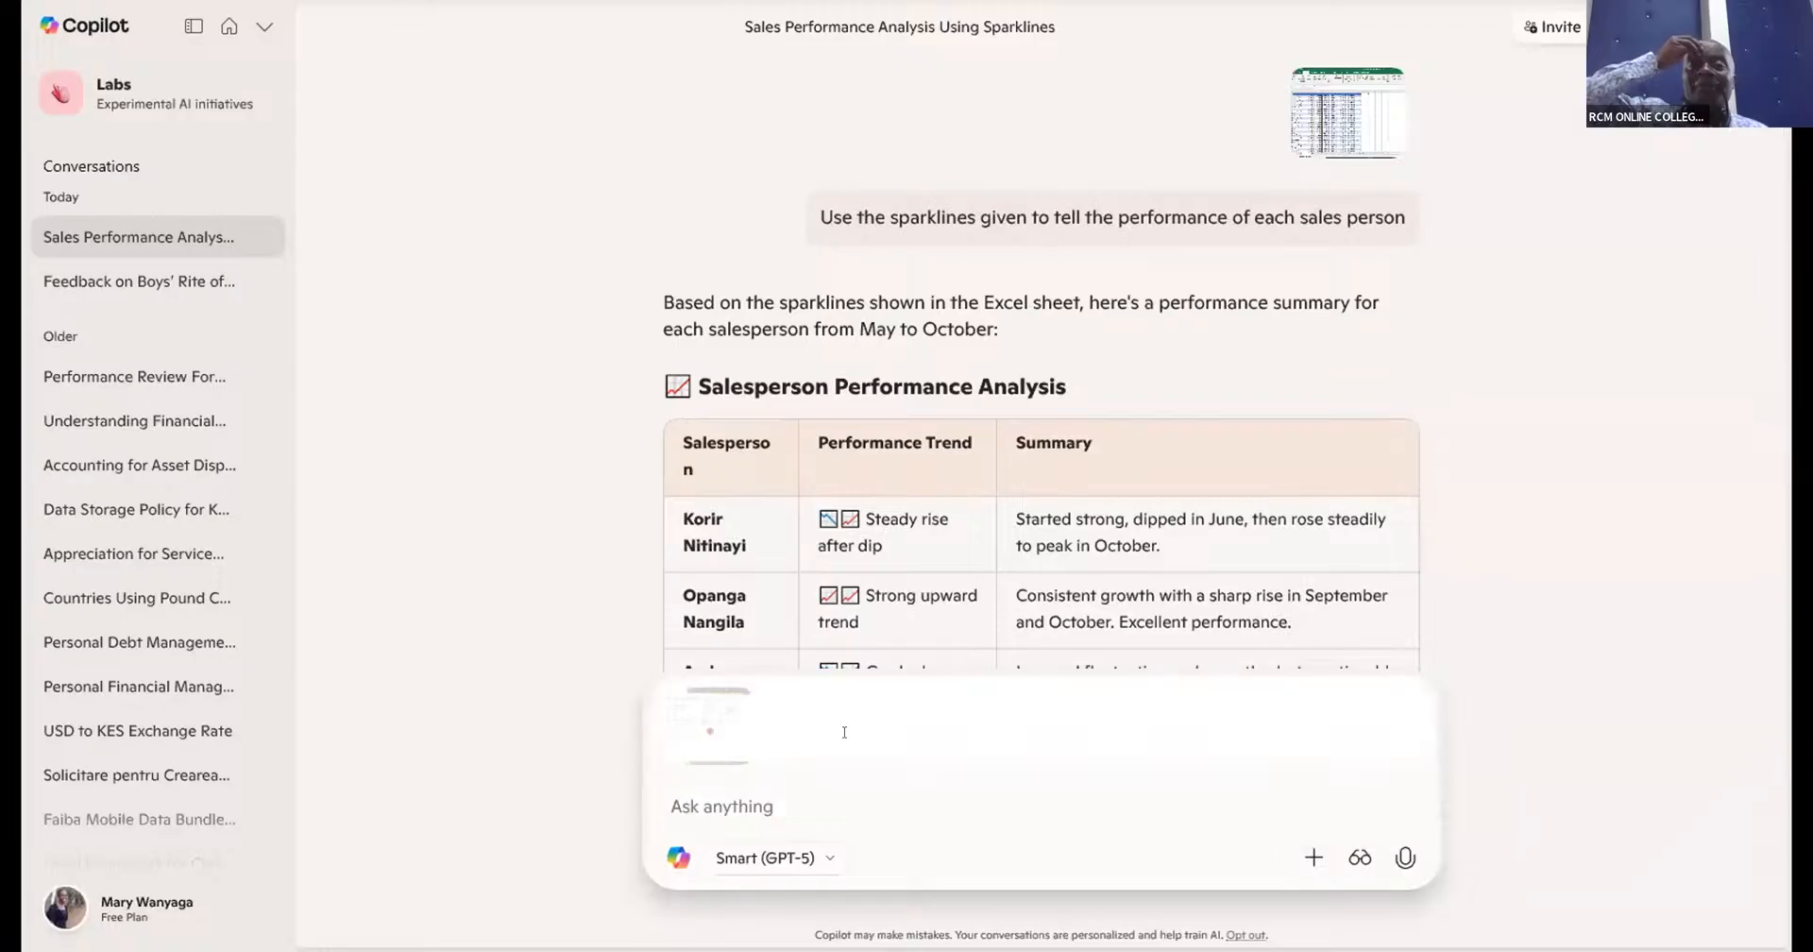
- Remove the screenshot already attached to the unsent message in the Copilot sparkline conversation
click(729, 708)
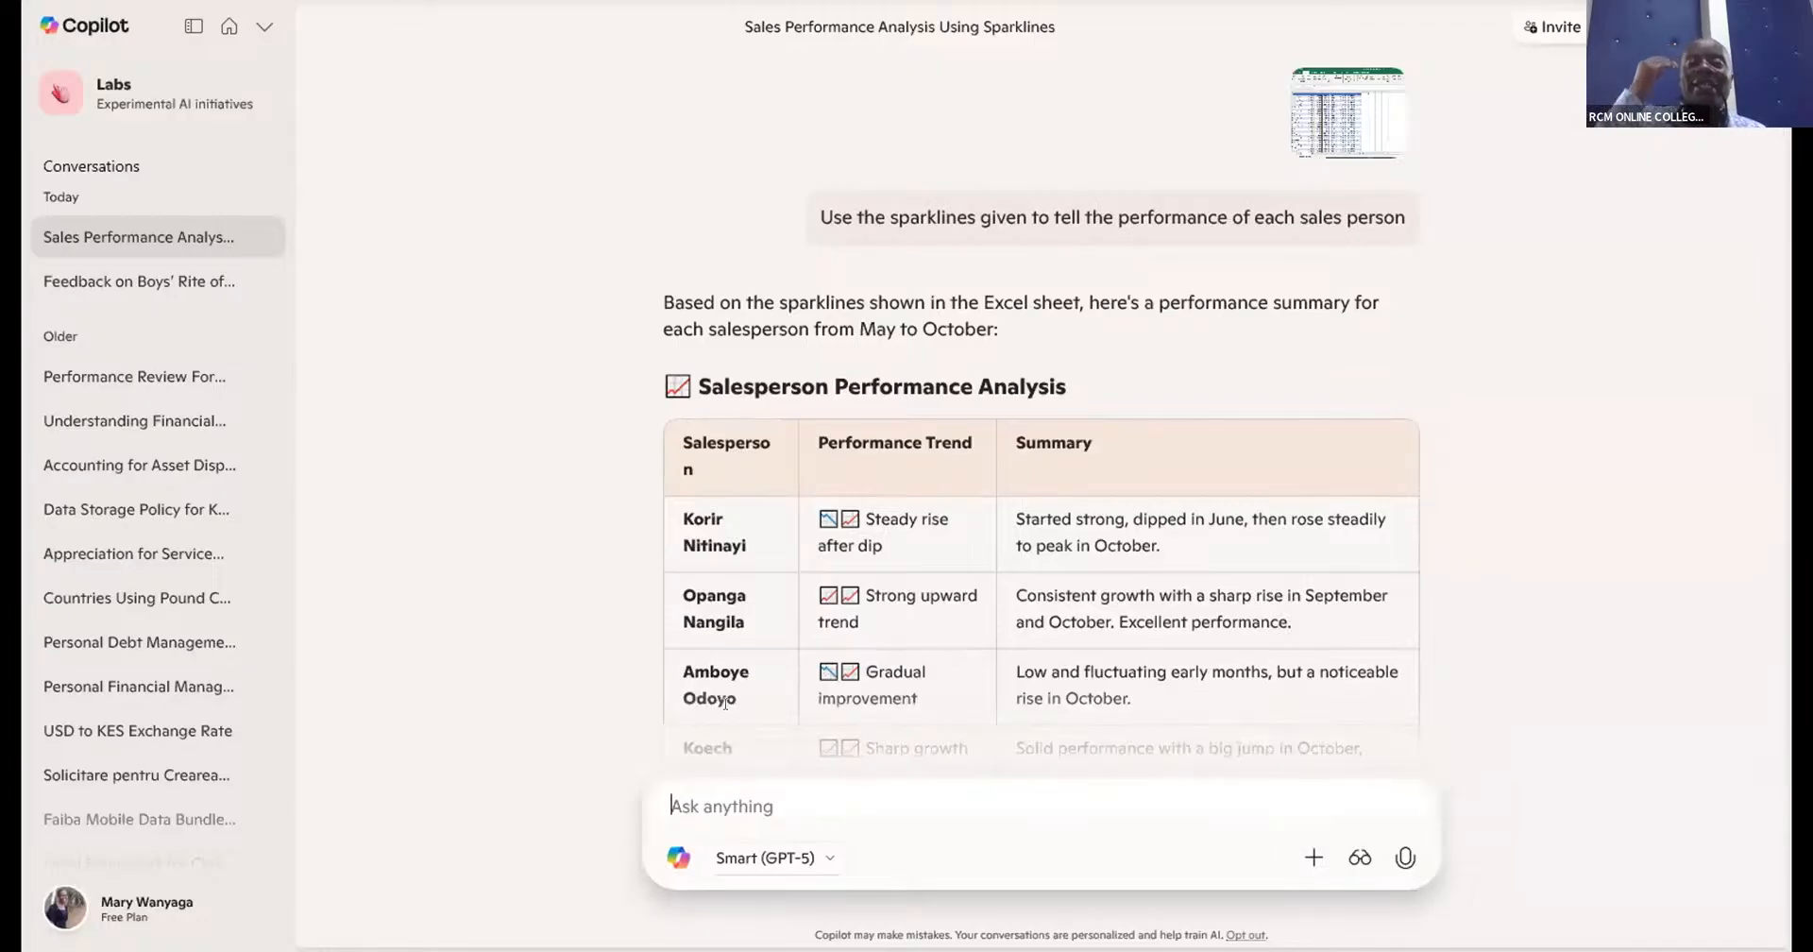
scroll(830, 740, down, 5)
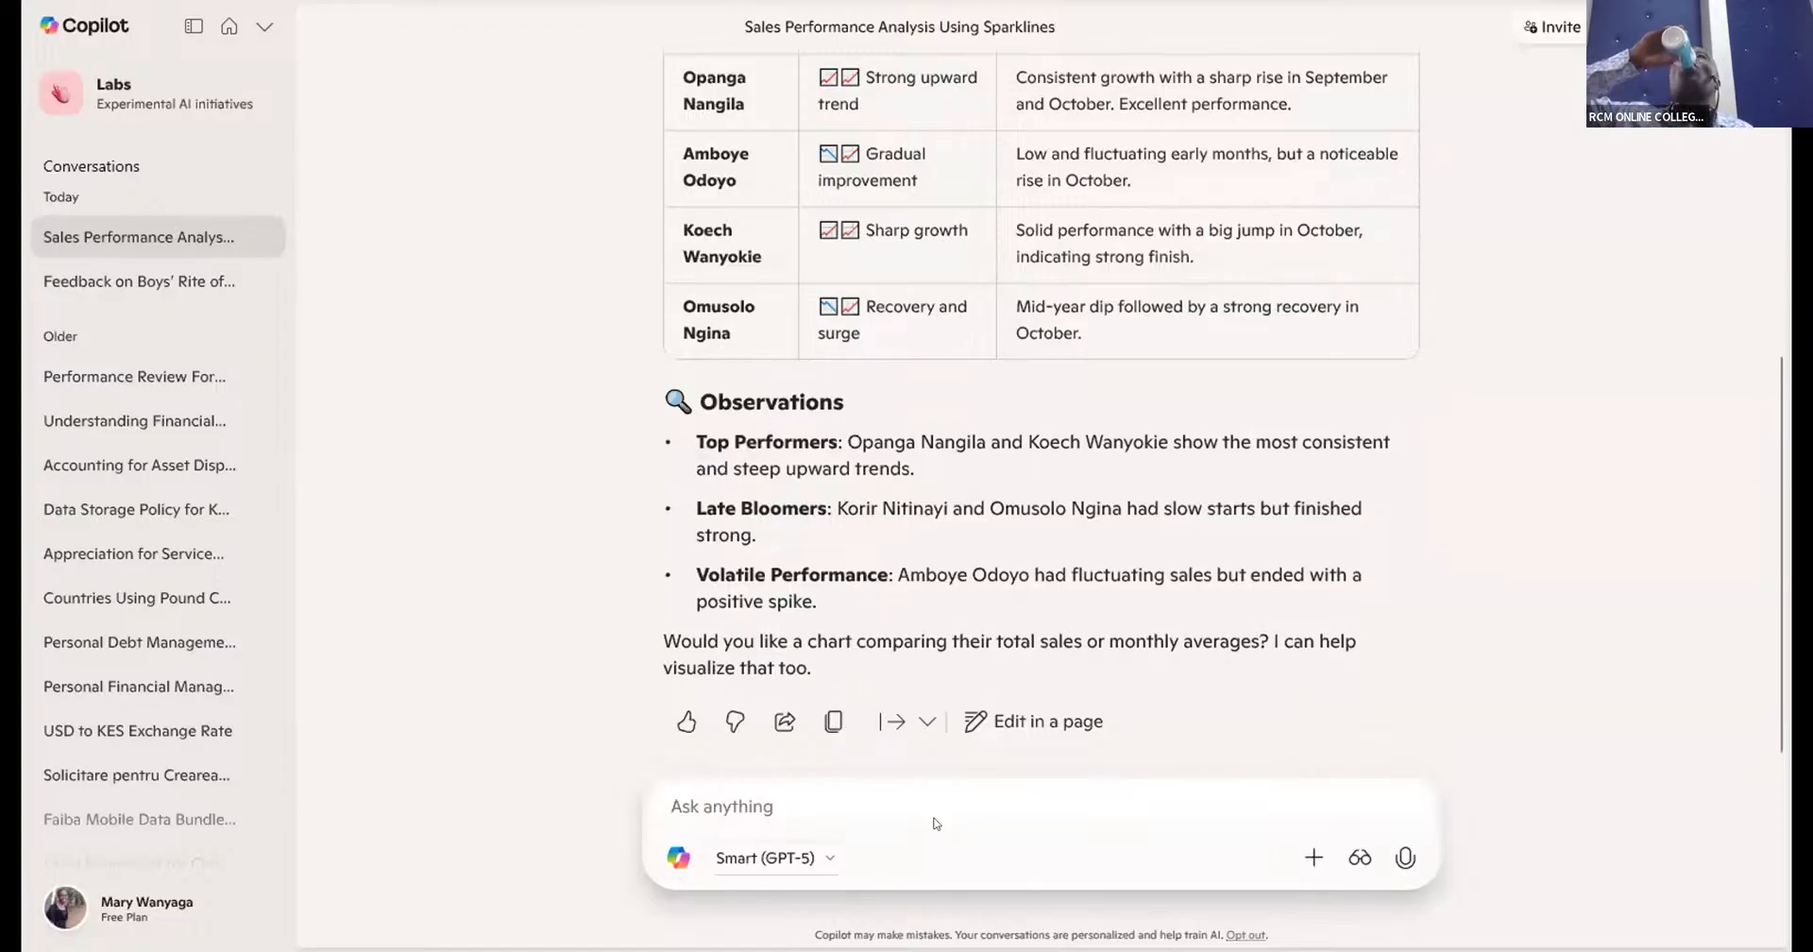
key(ctrl+v)
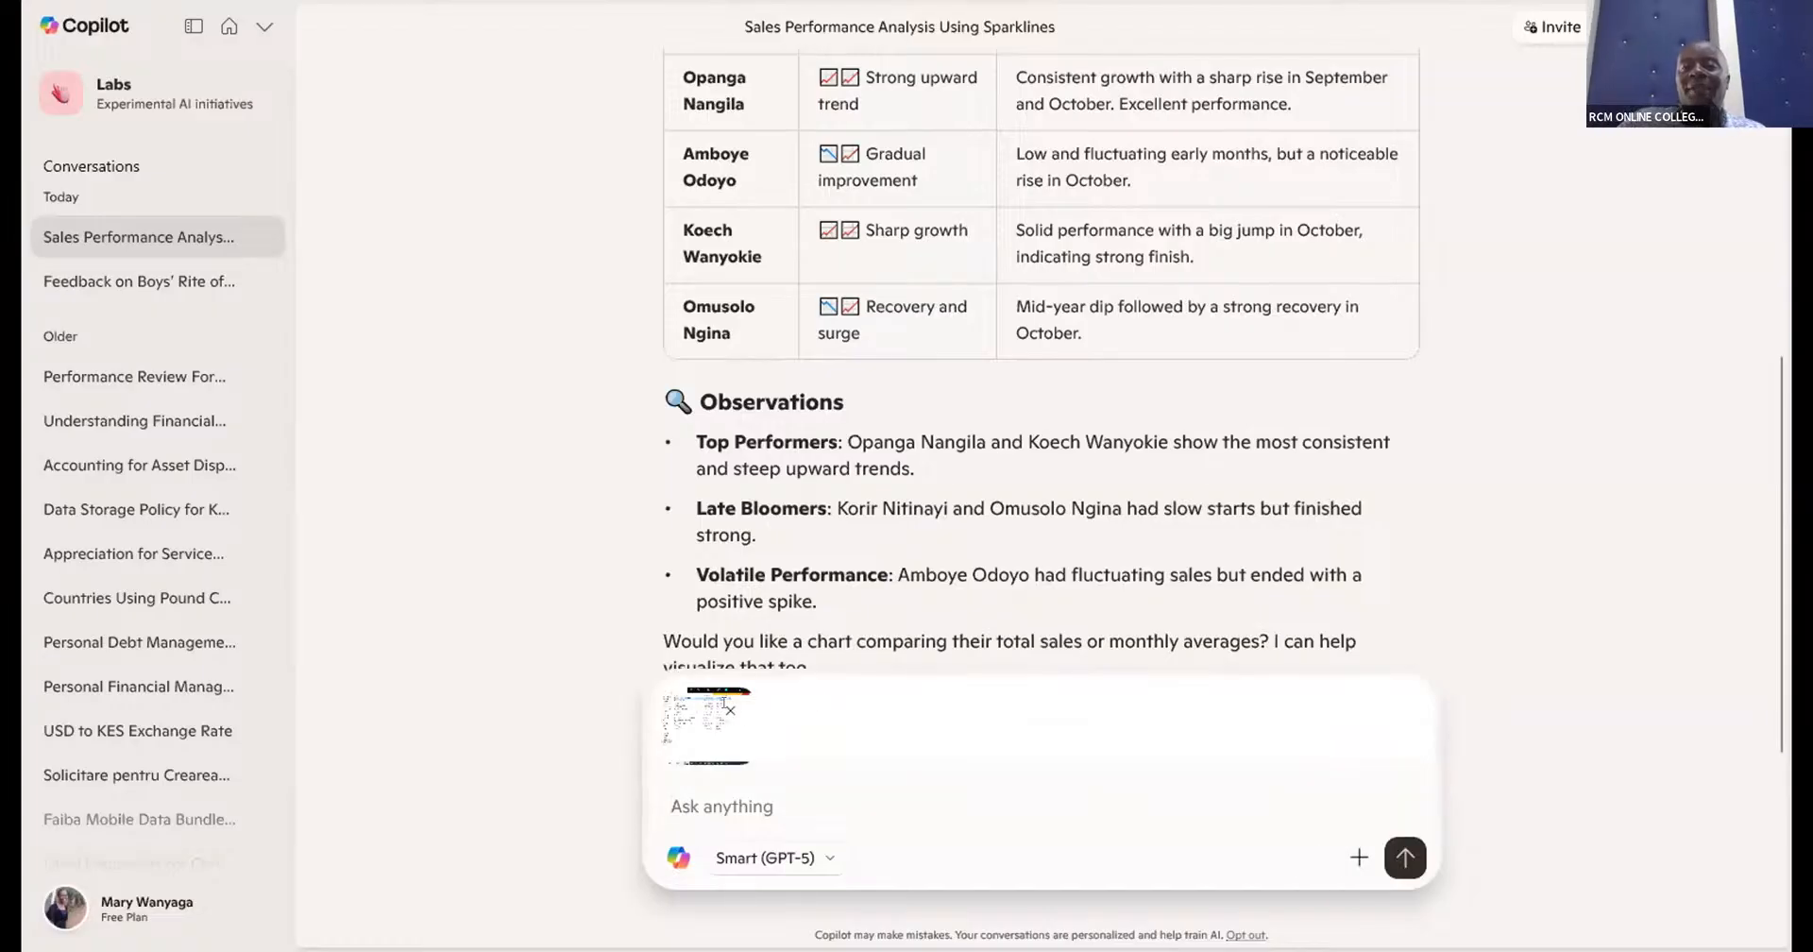
click(730, 709)
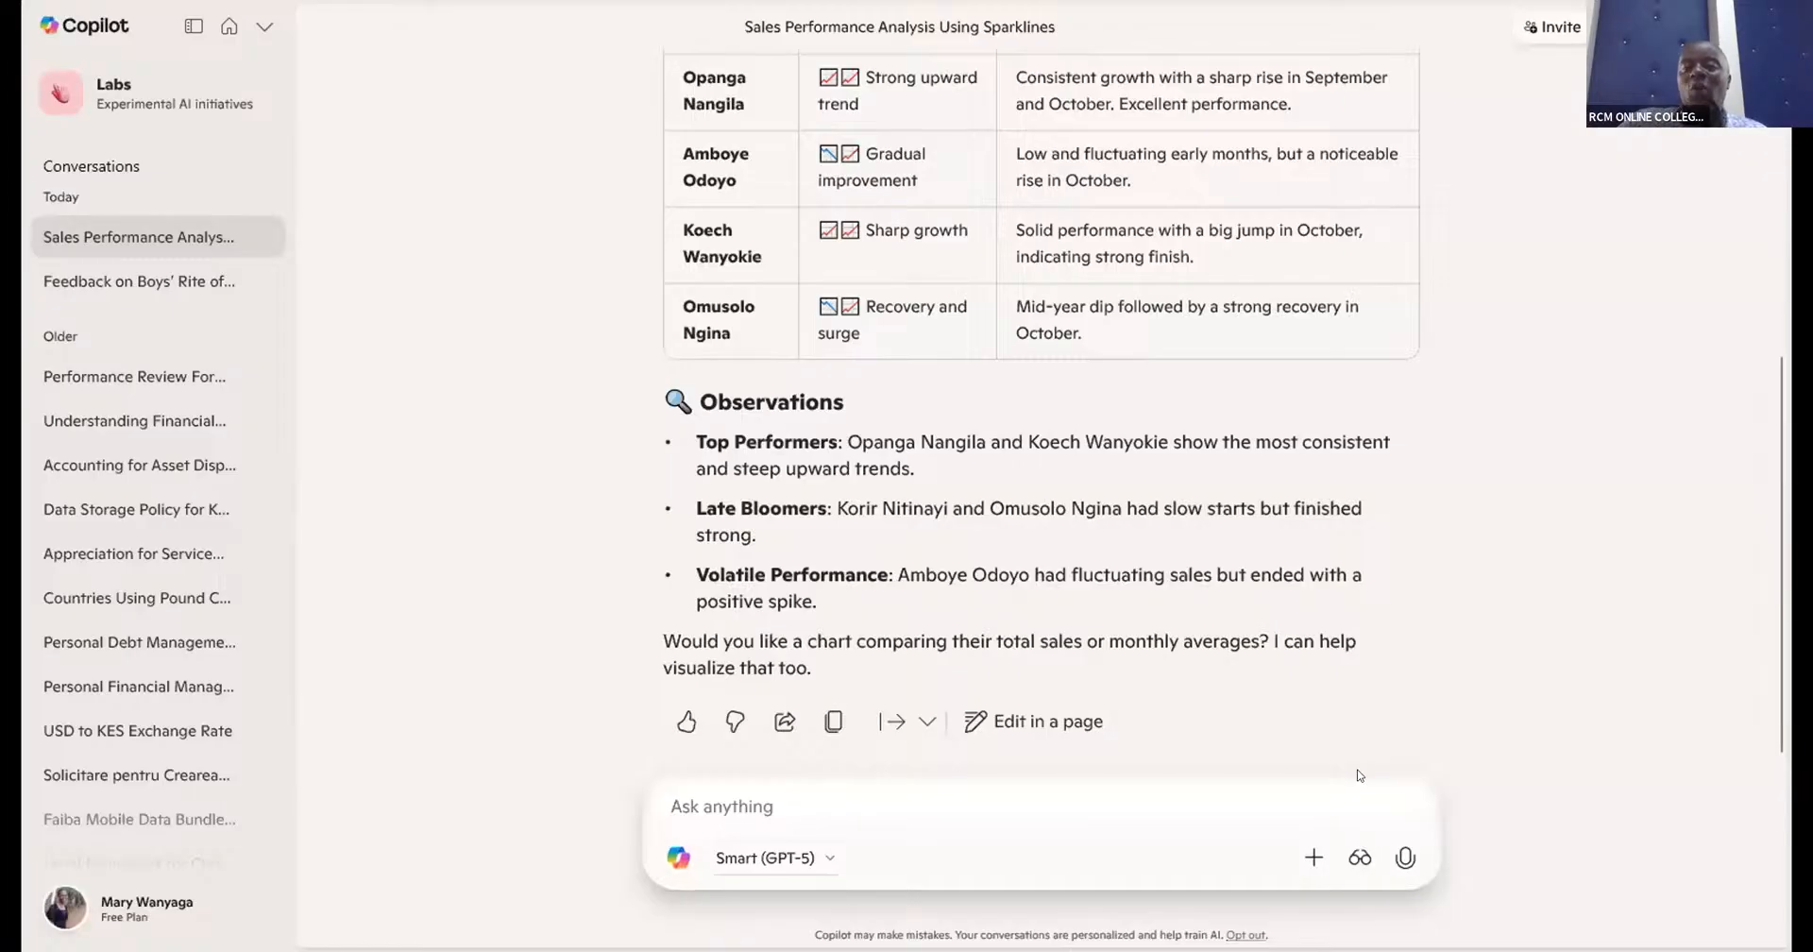
key(ctrl+v)
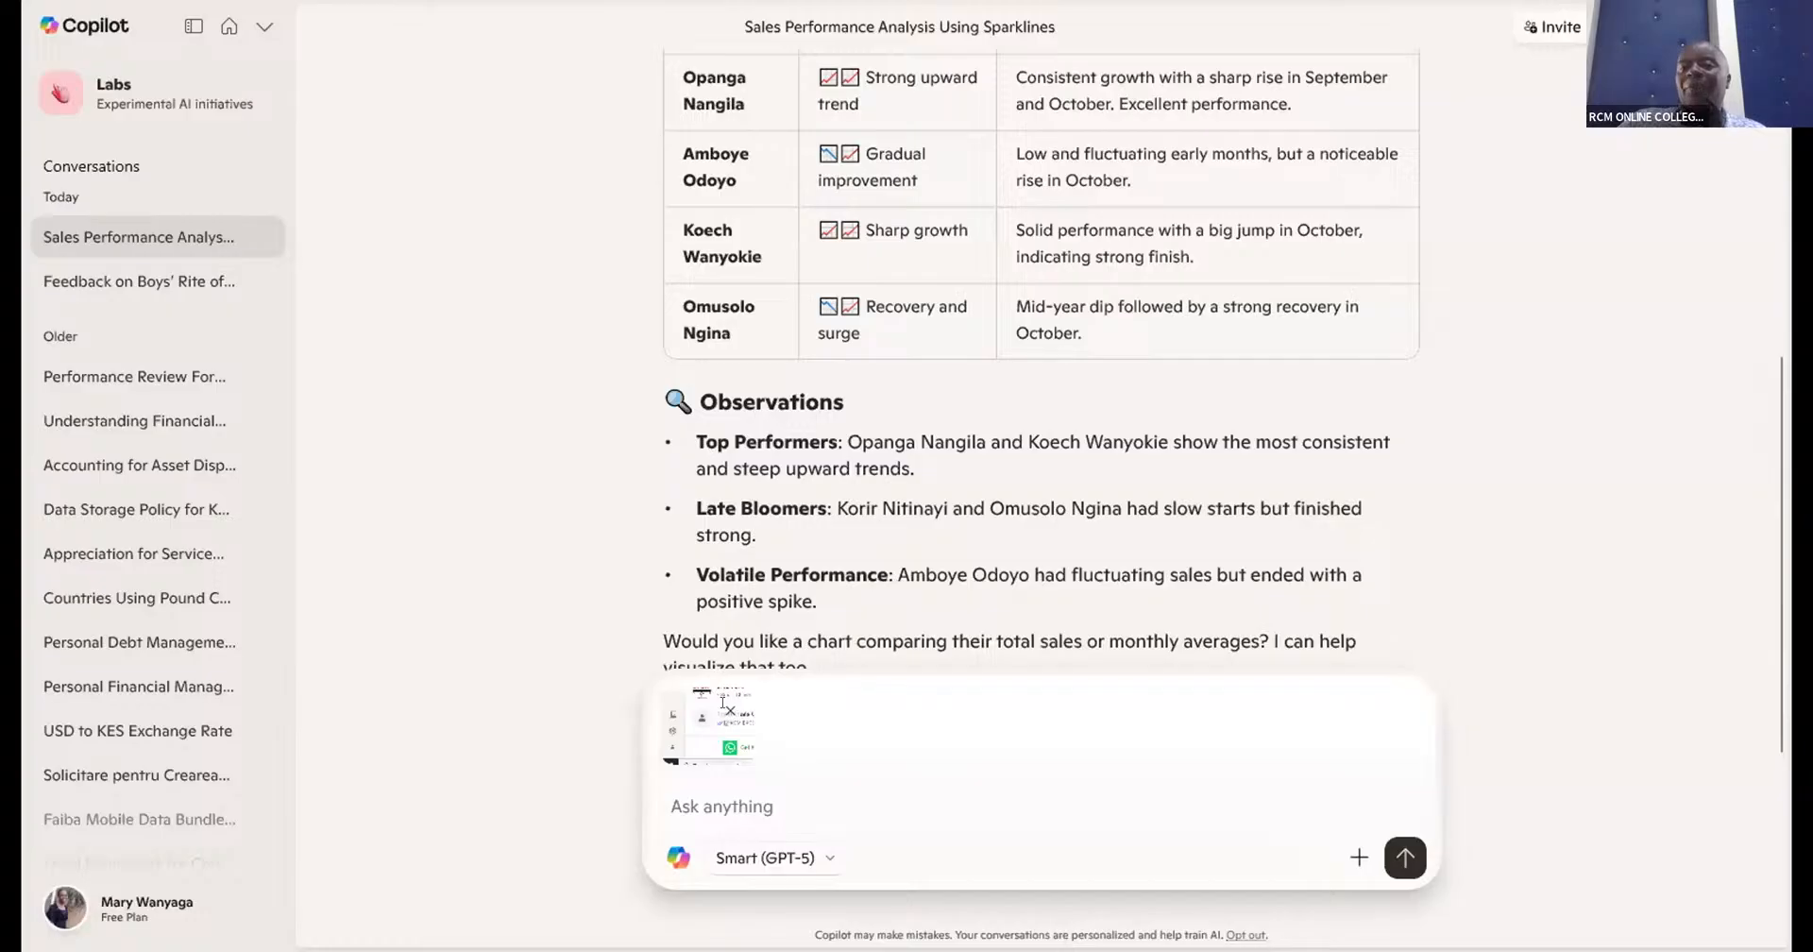
click(720, 703)
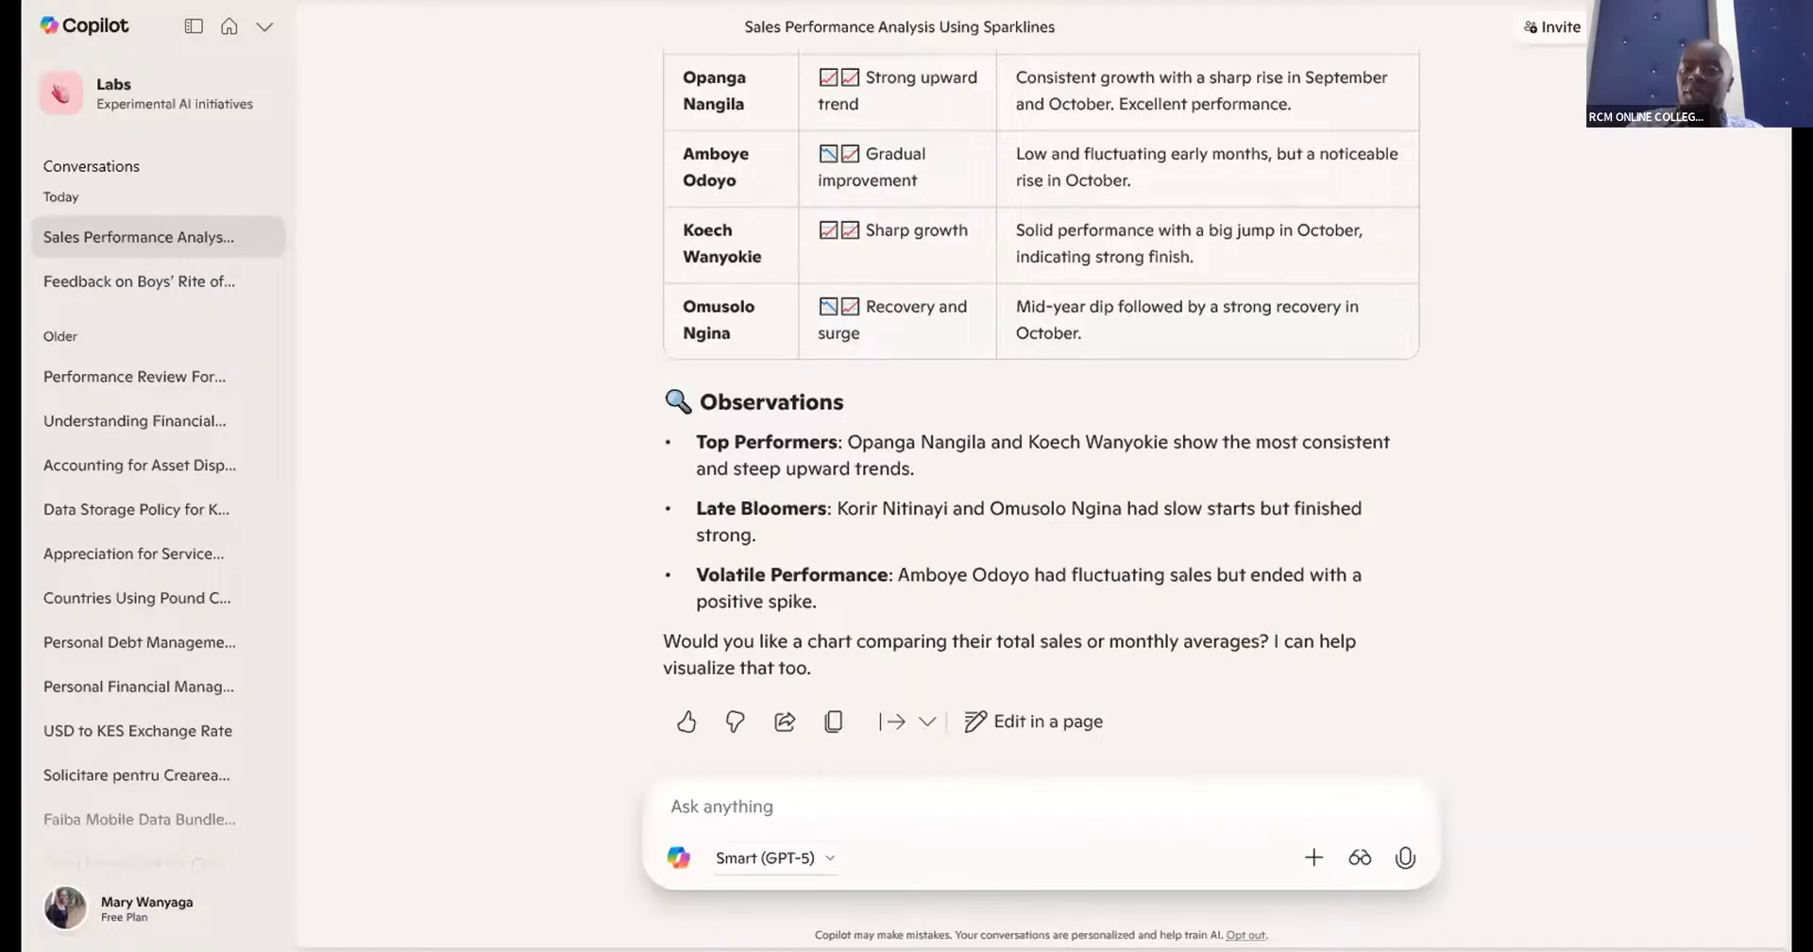
- Attach a new screenshot of the Excel sales sheet and send it with the prompt "Analyse the performance of sparkline given"
click(1303, 859)
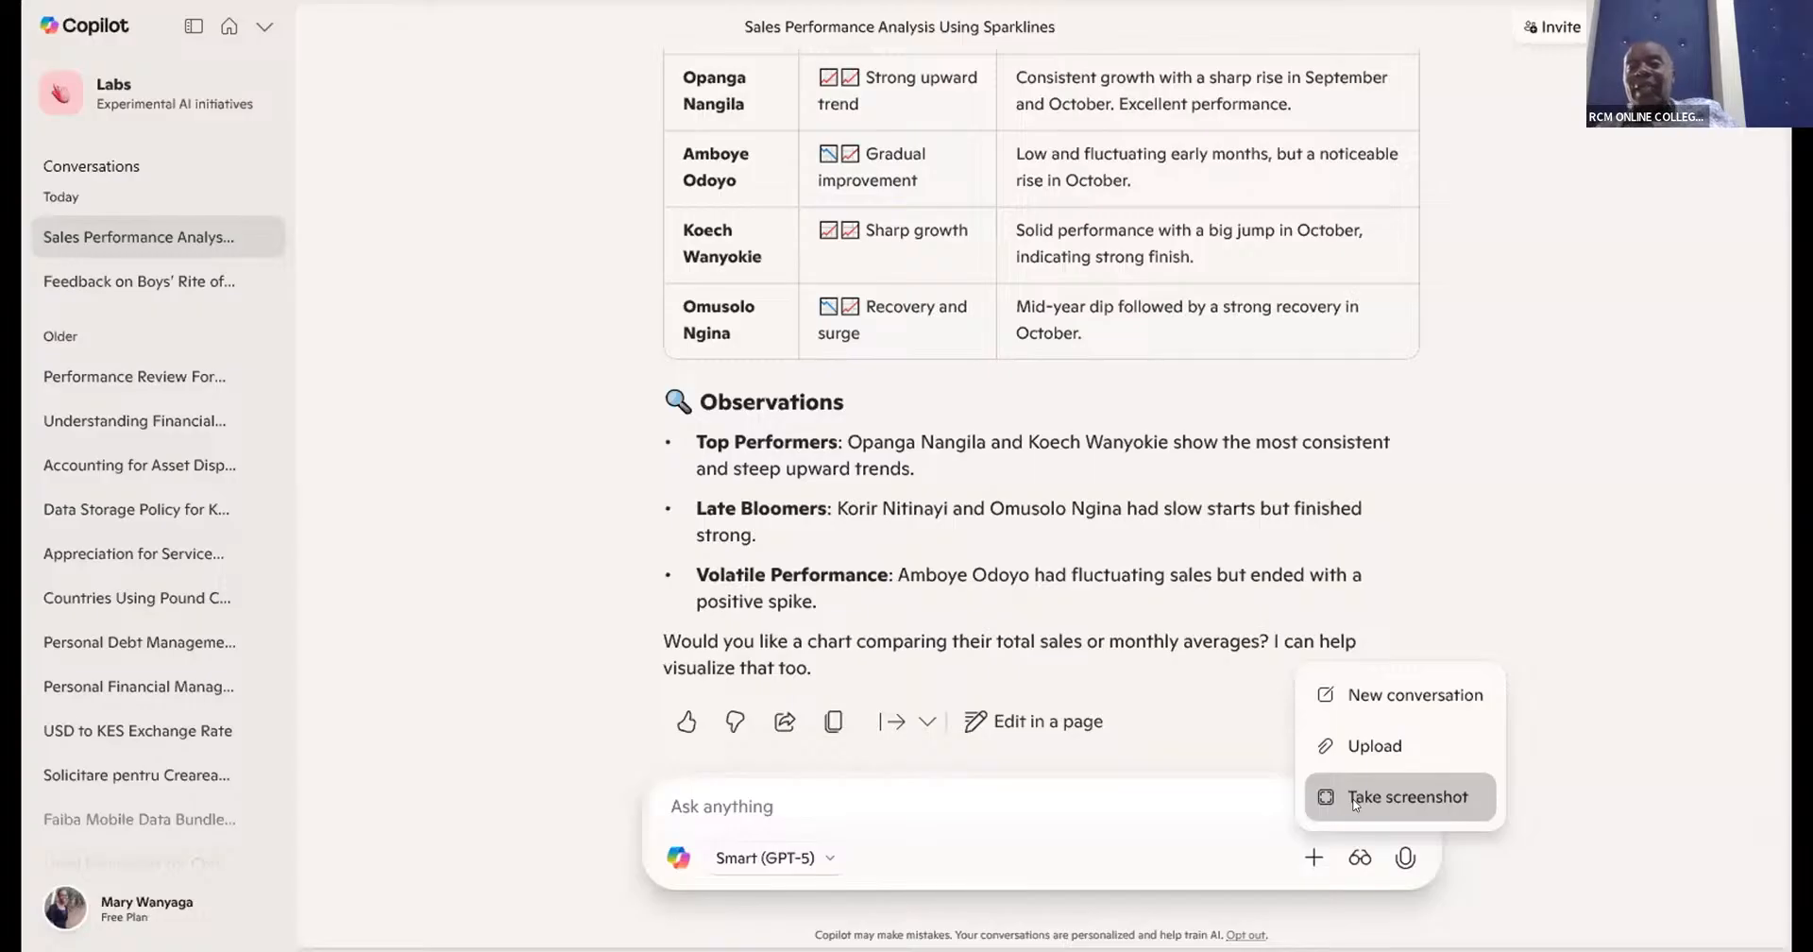
click(1355, 801)
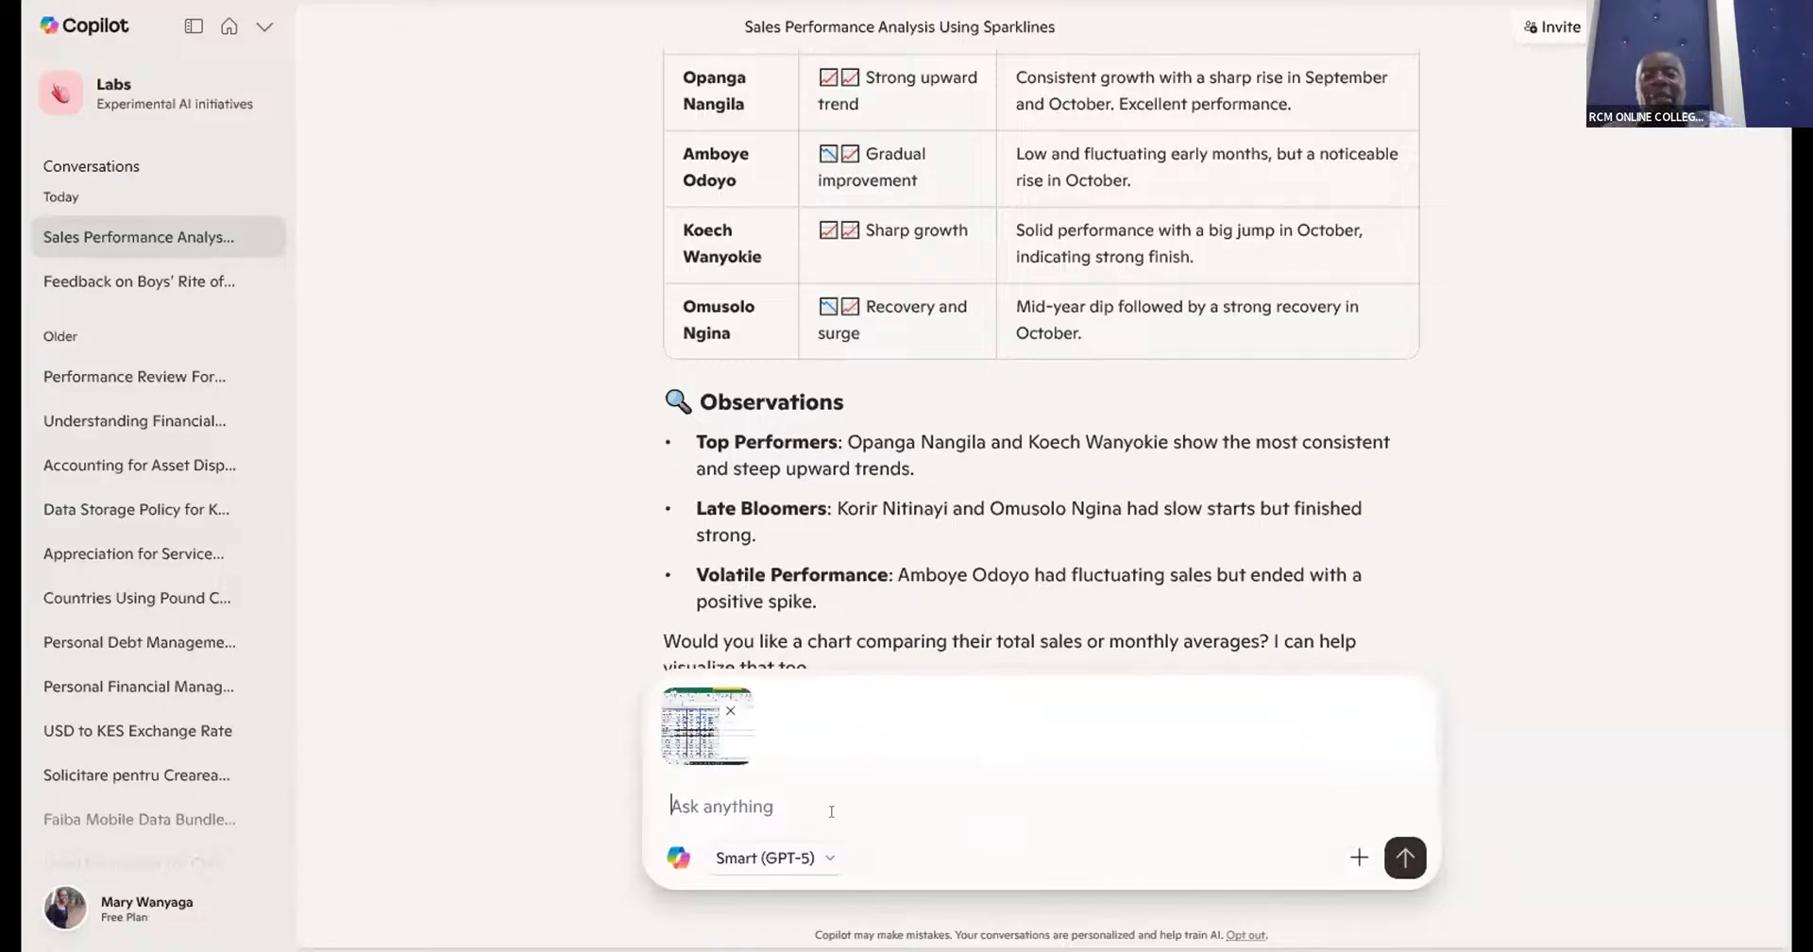
text(Anal)
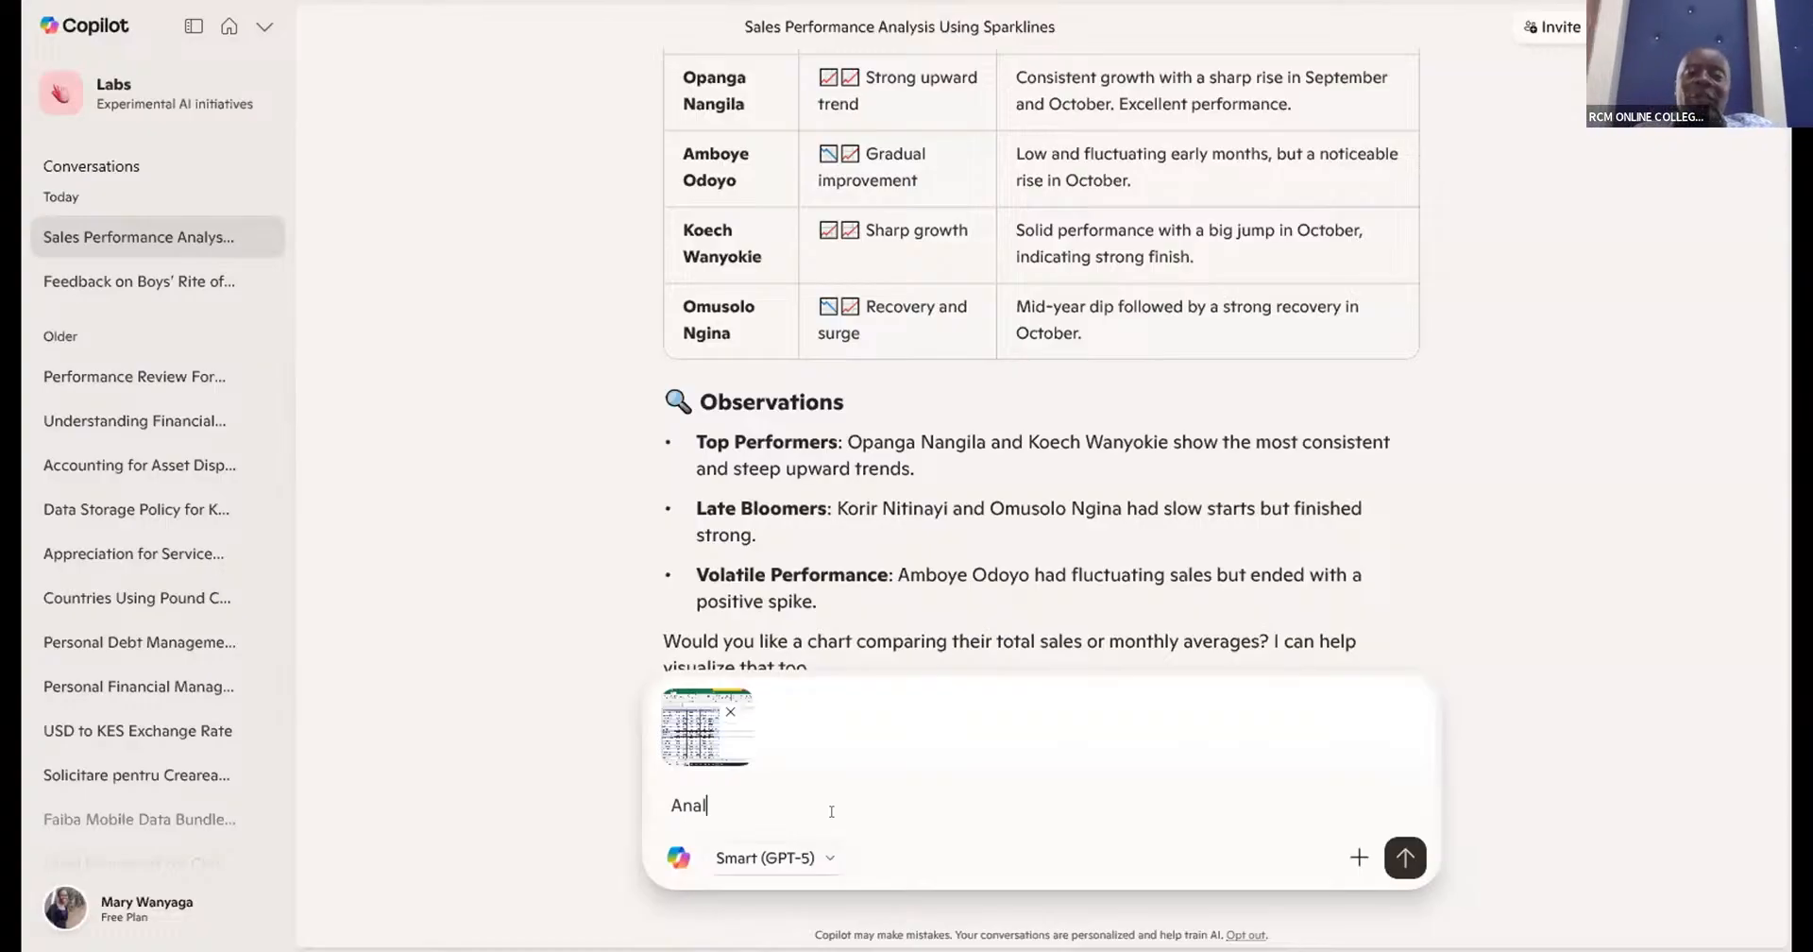
text(ys)
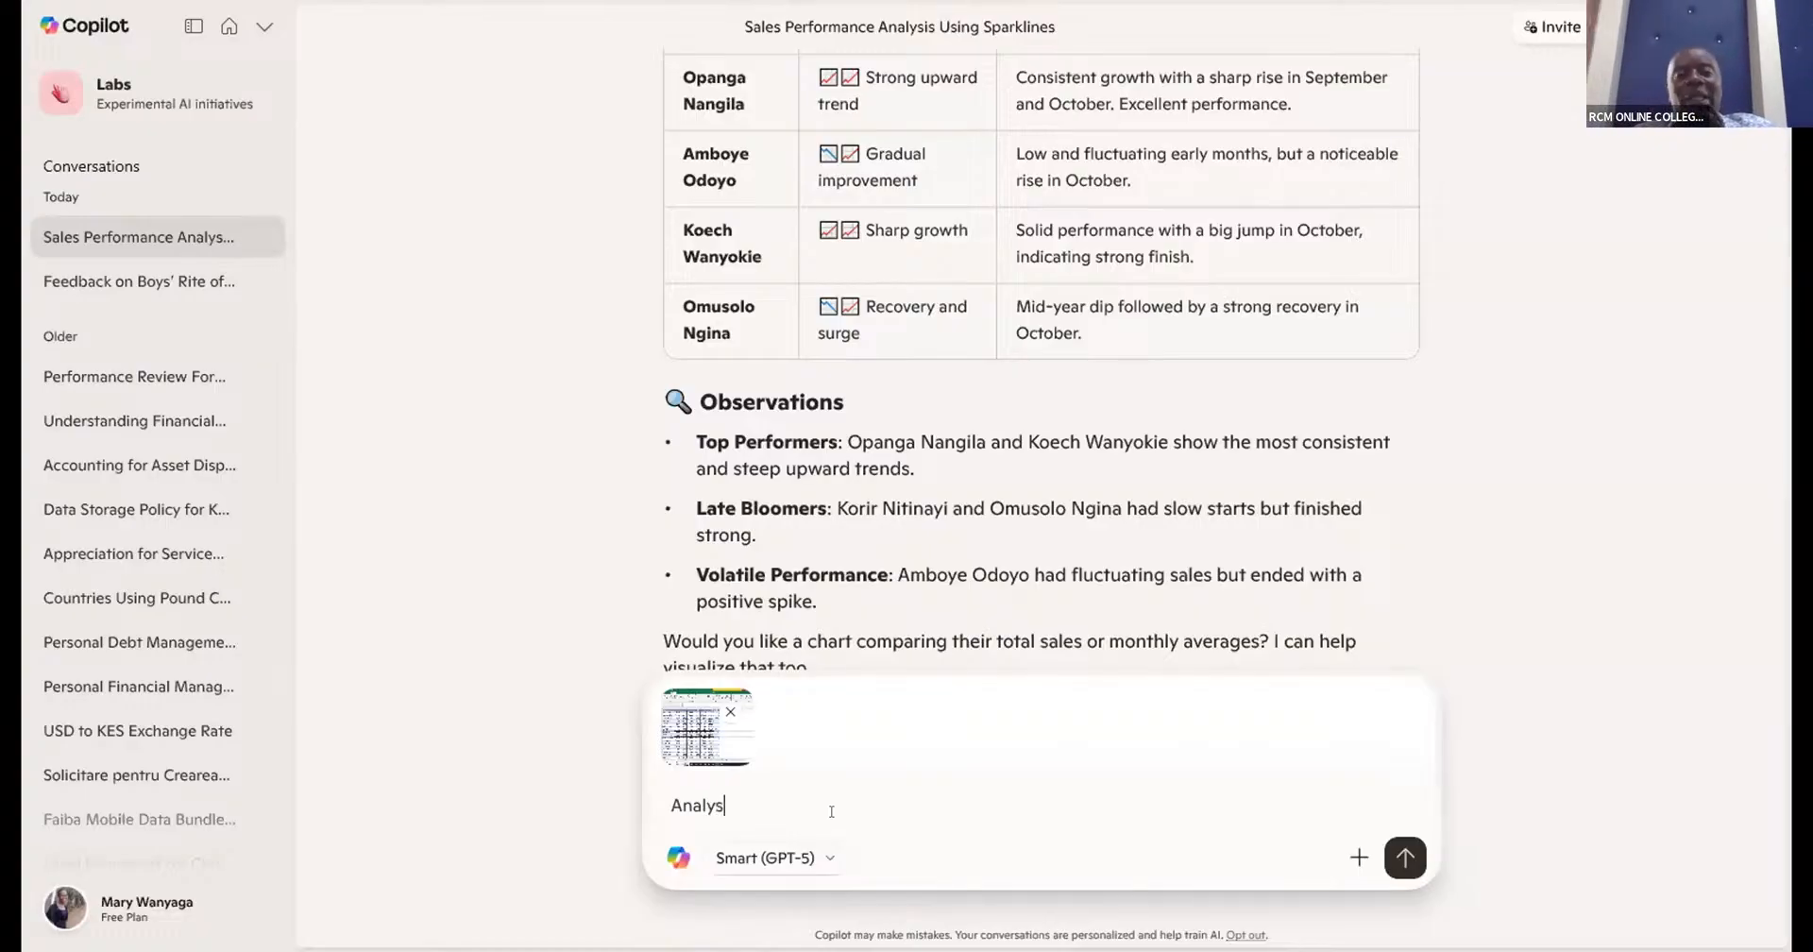
text(e th)
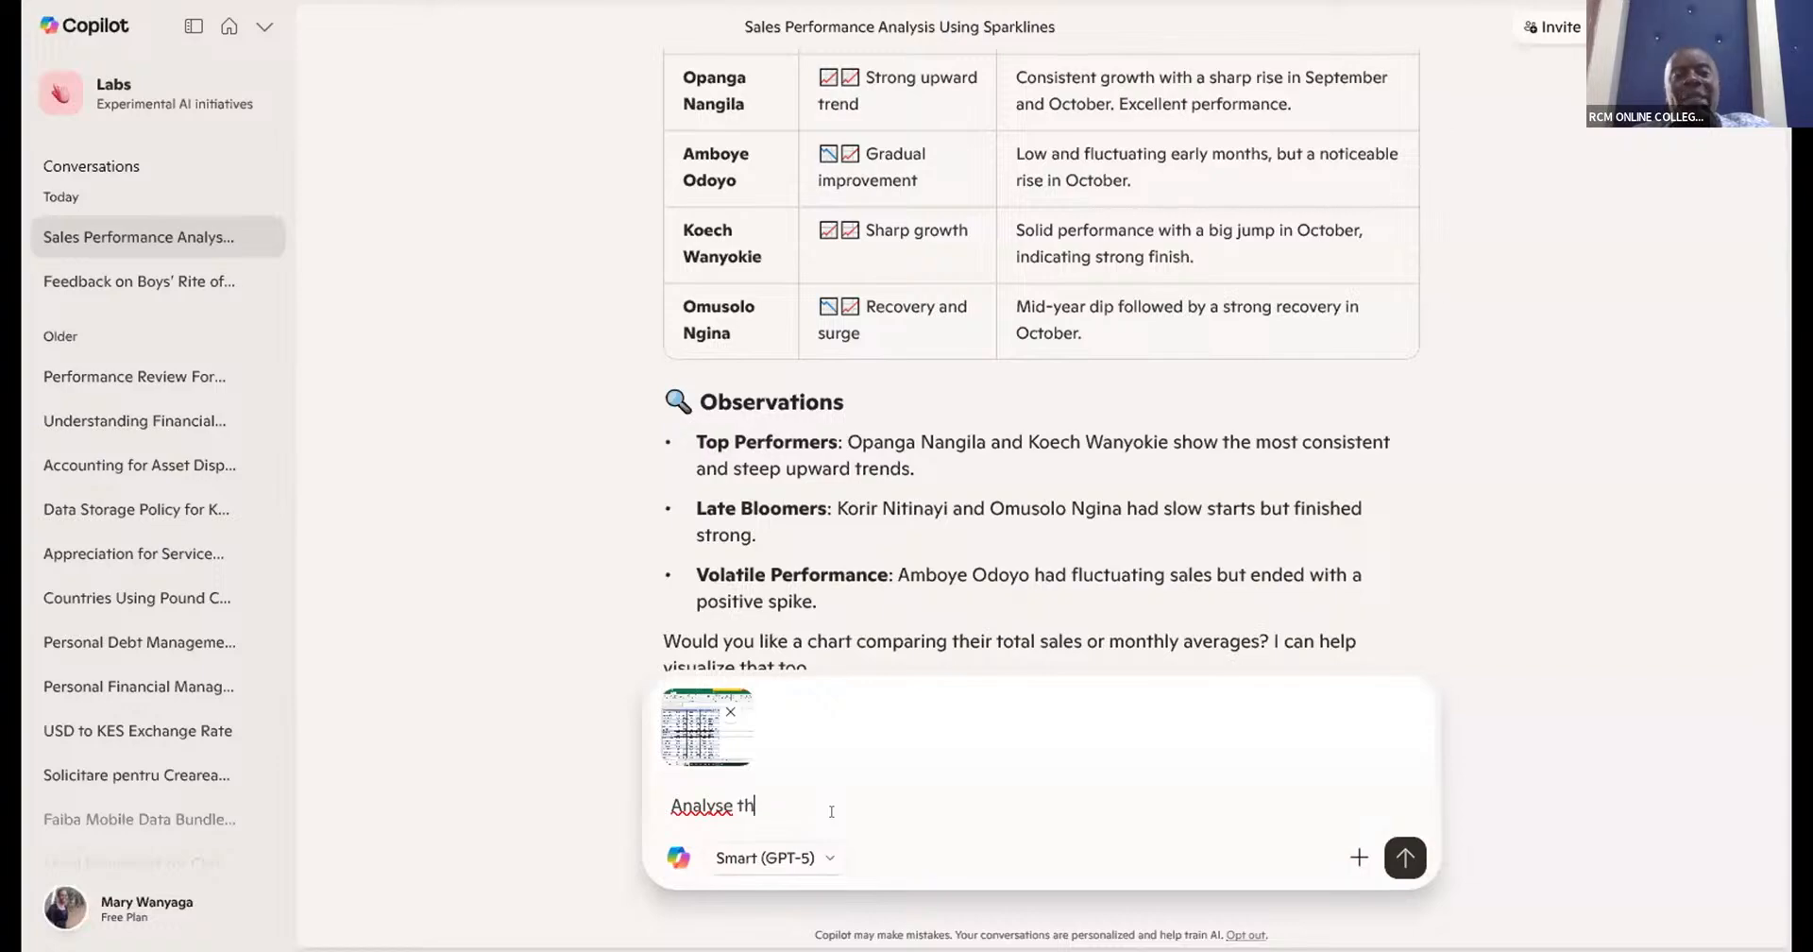
text(e perf)
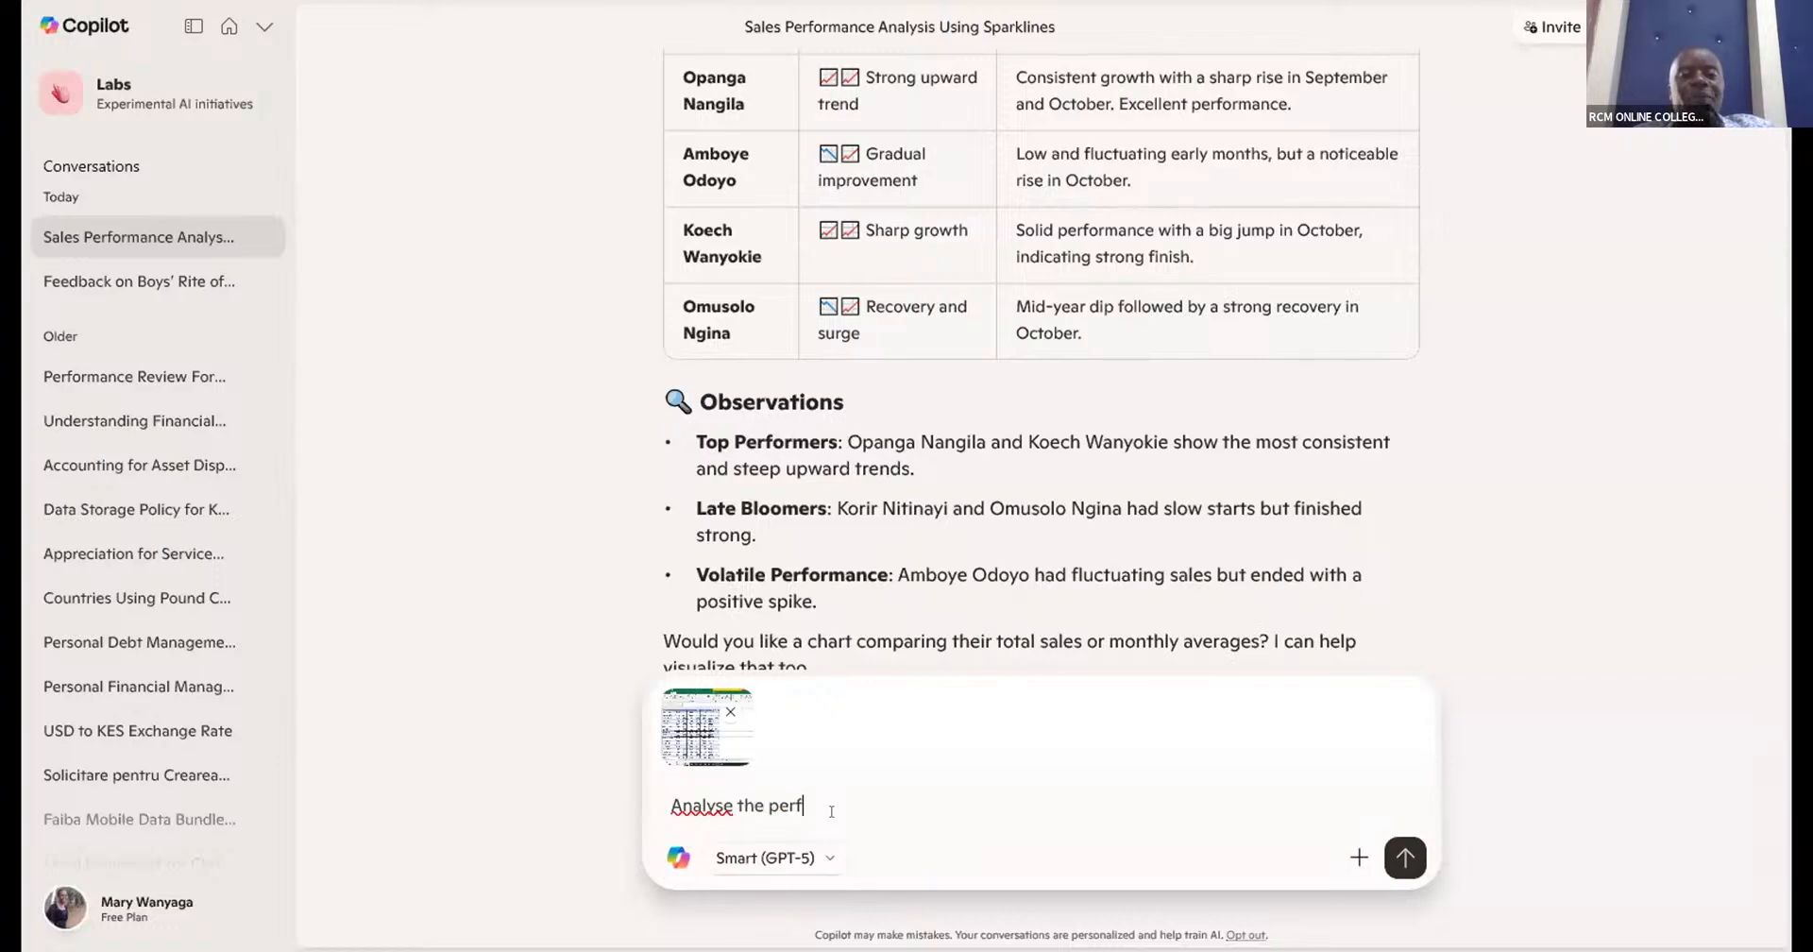
text(ormance of sparkline )
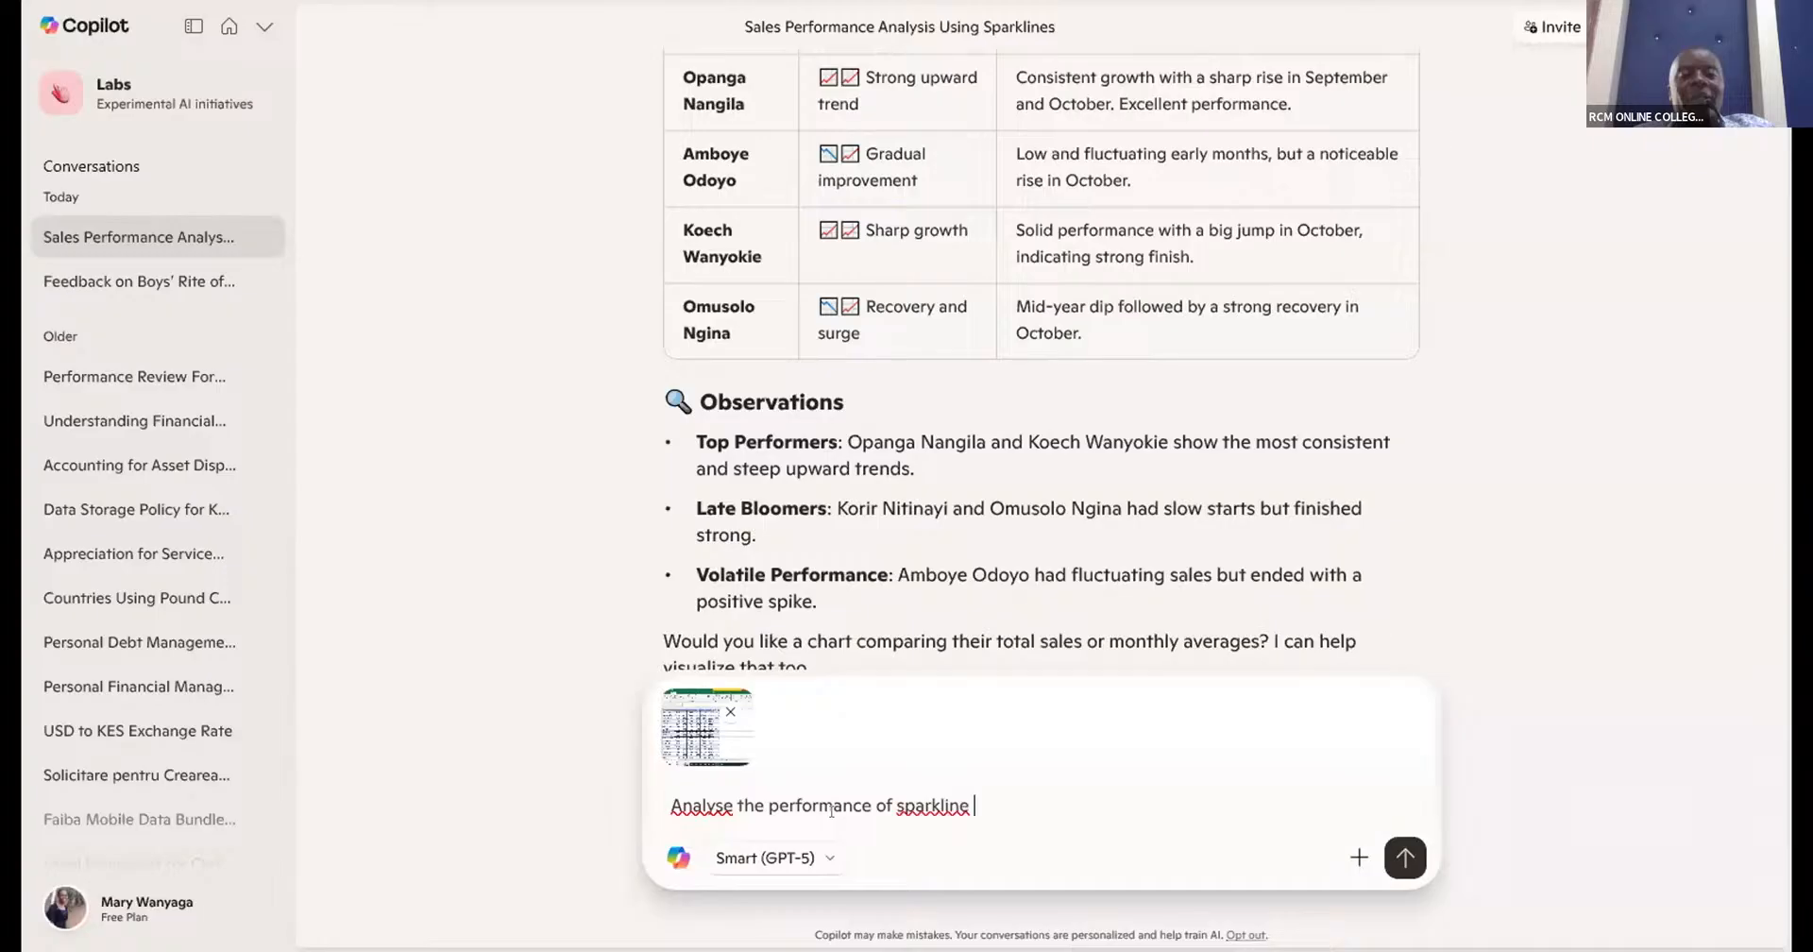
text(given)
click(1402, 856)
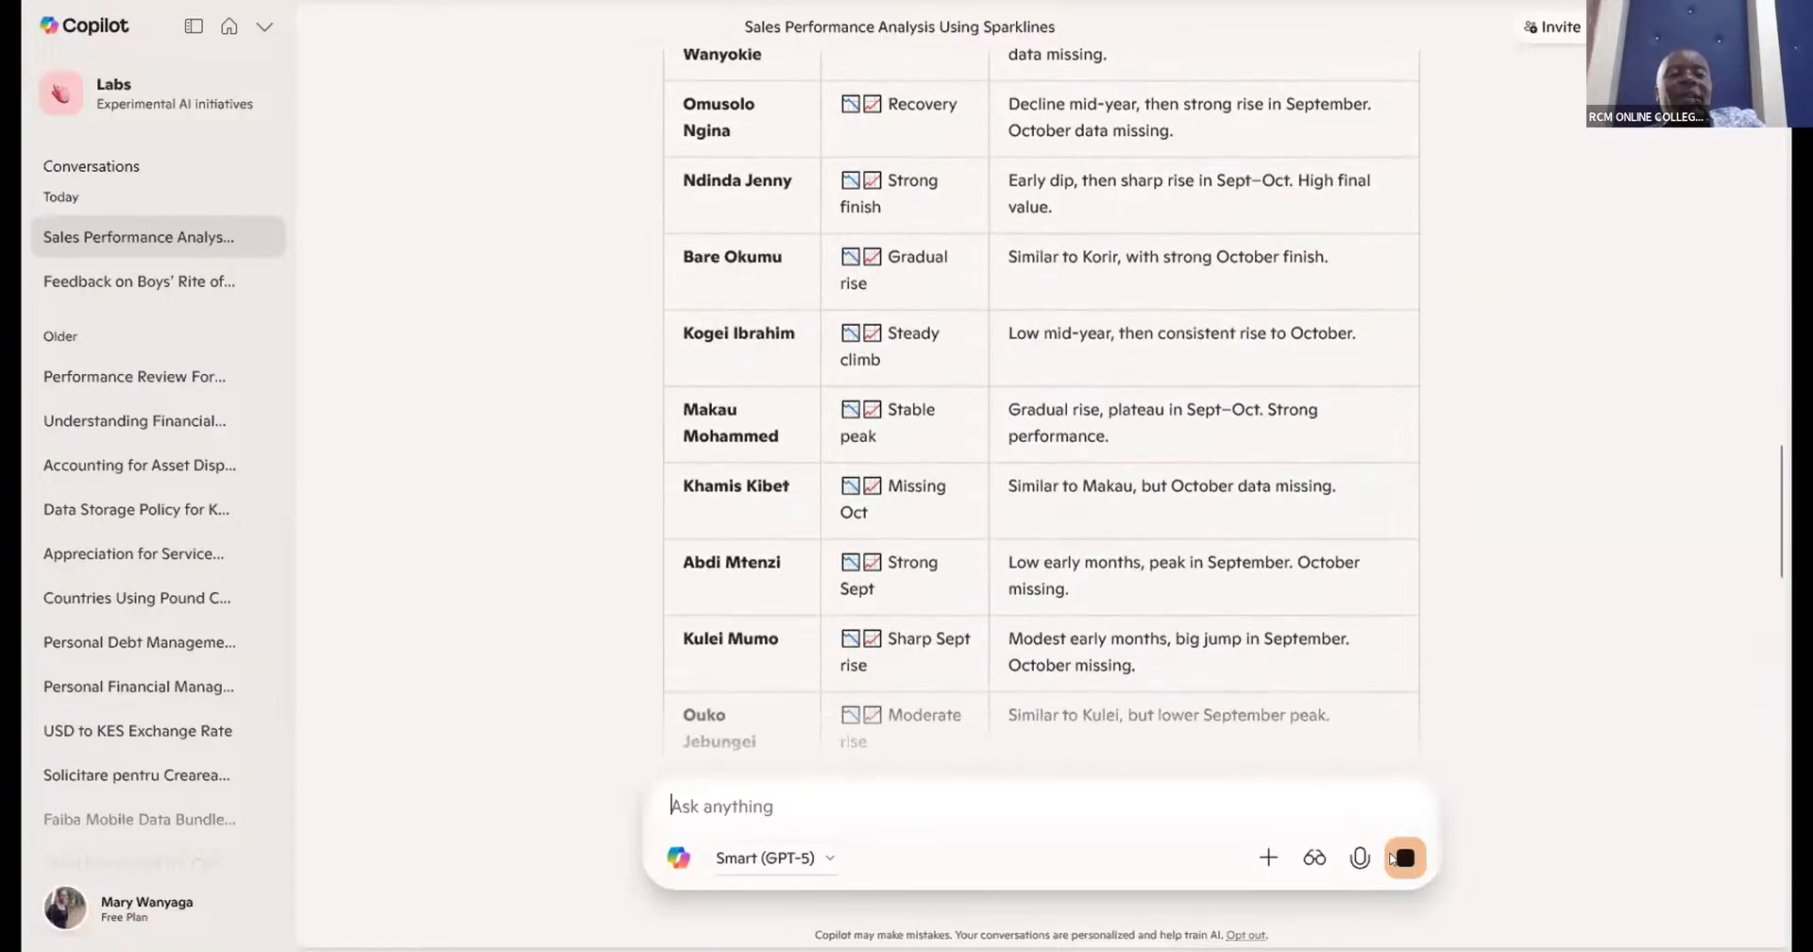
- Read through Copilot's sparkline trend table for each salesperson, from its first row to the key highlights
scroll(1393, 858, up, 7)
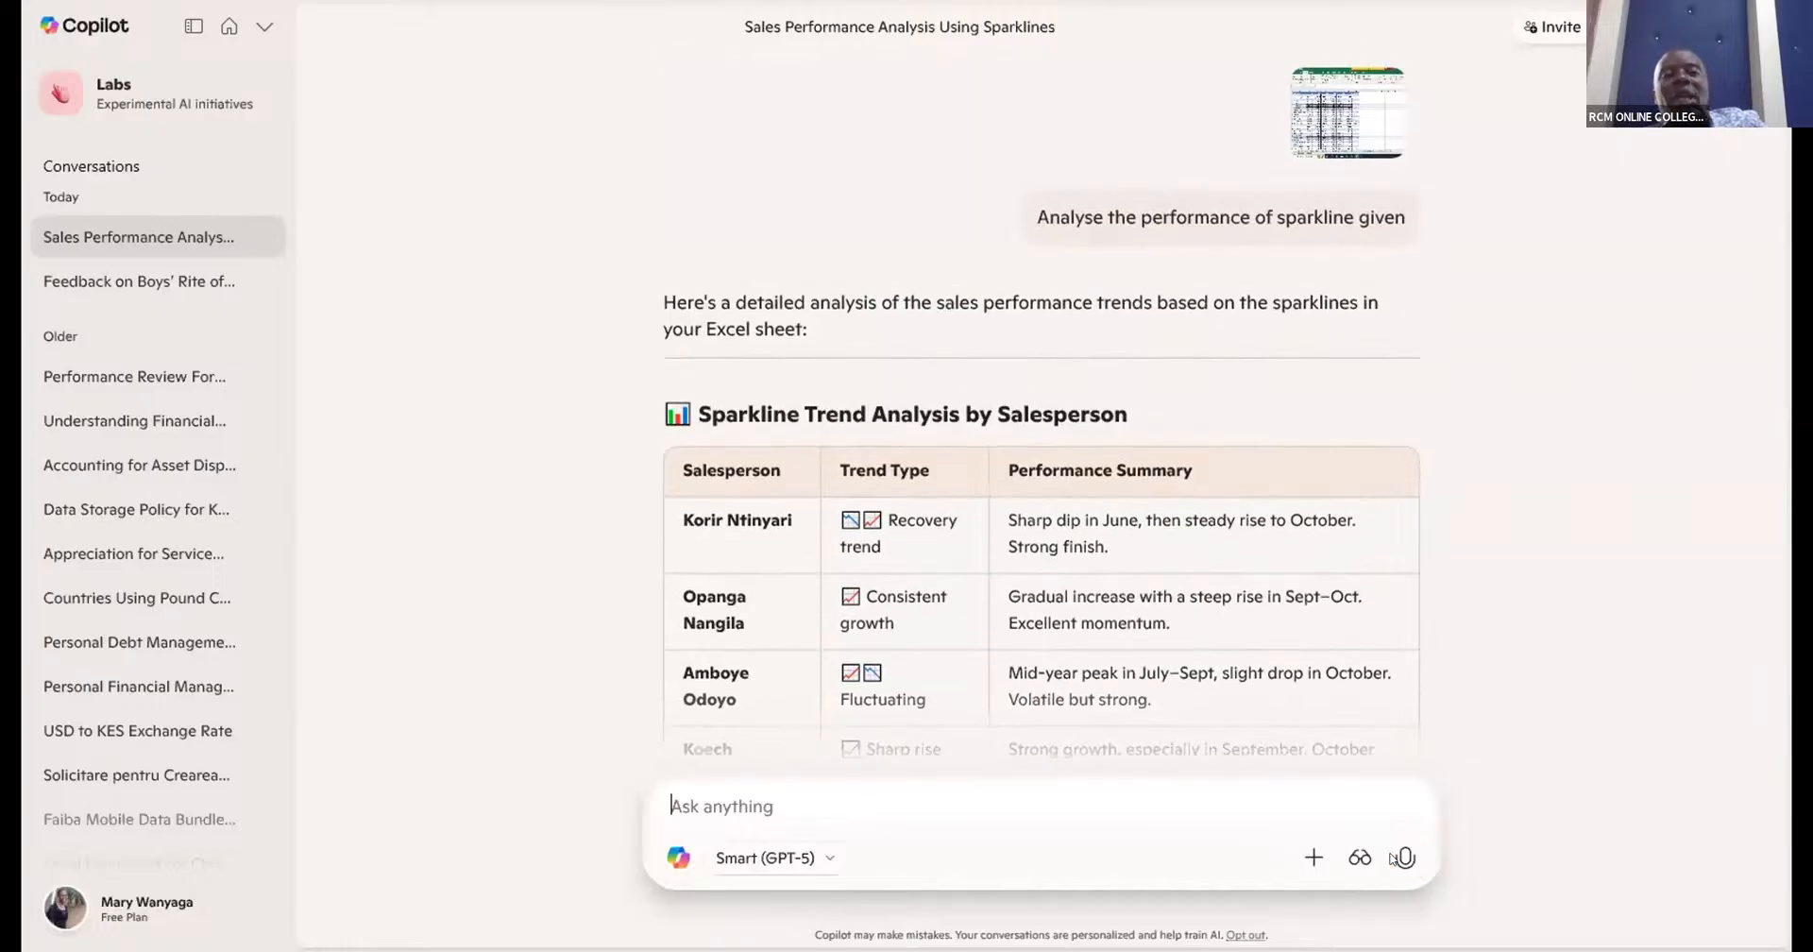
scroll(1392, 858, down, 5)
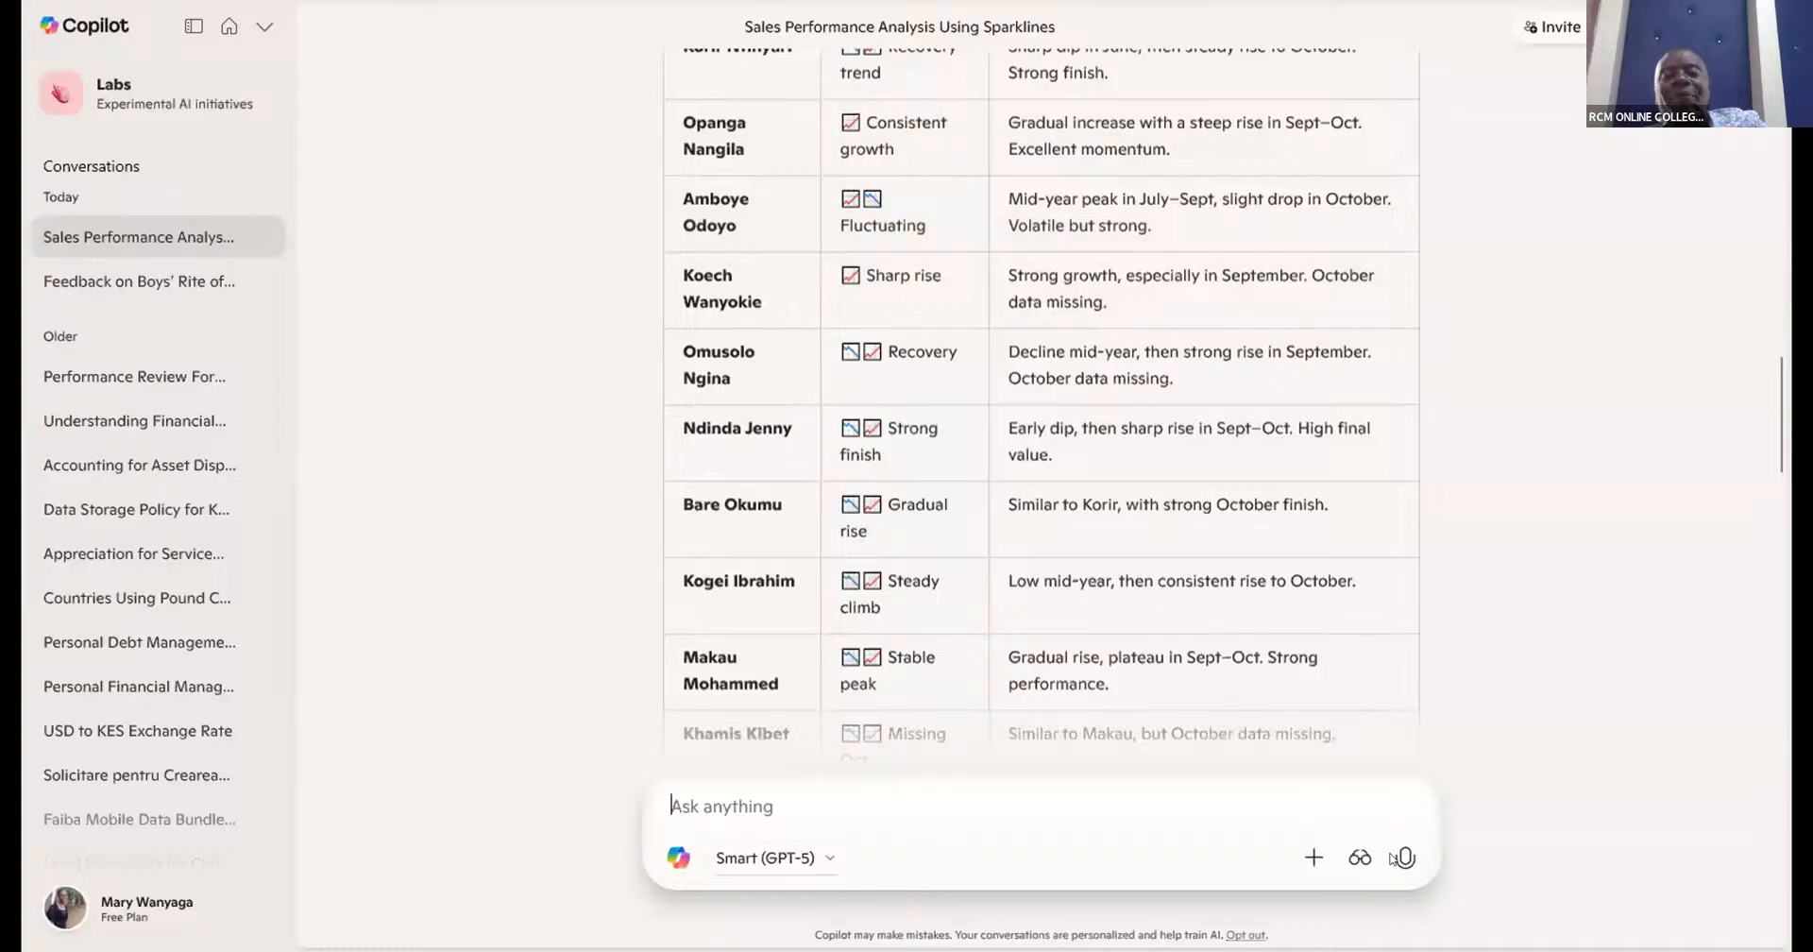
scroll(1393, 858, down, 3)
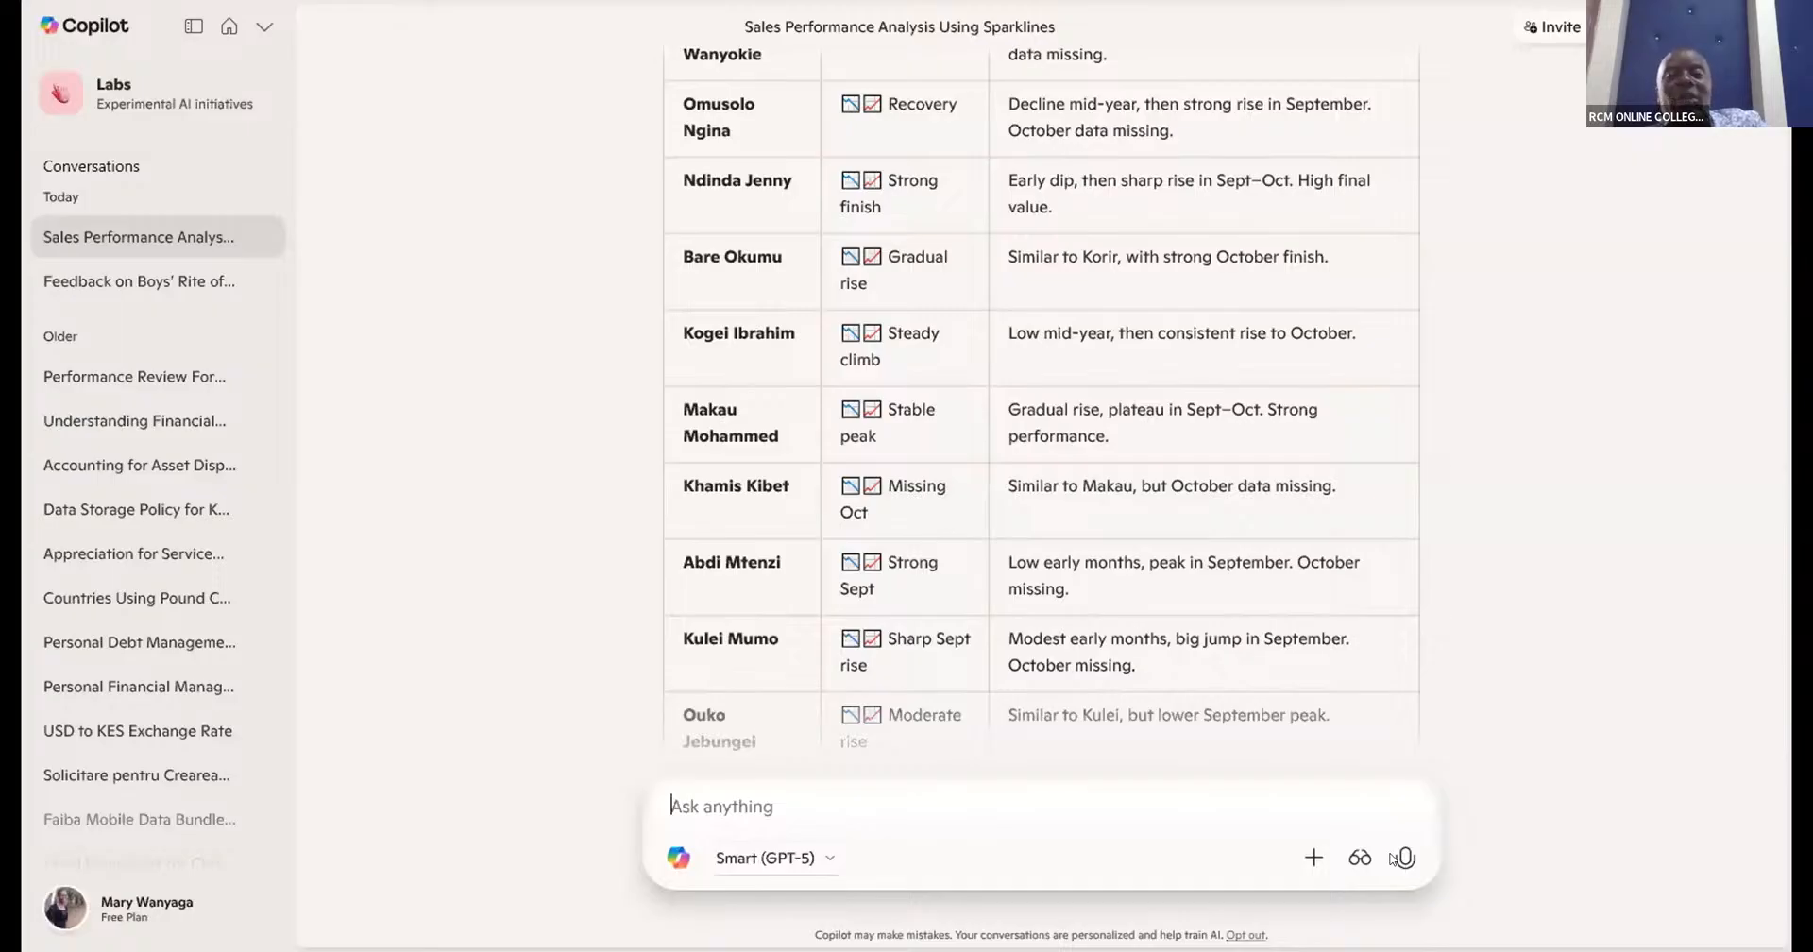
scroll(1393, 859, down, 8)
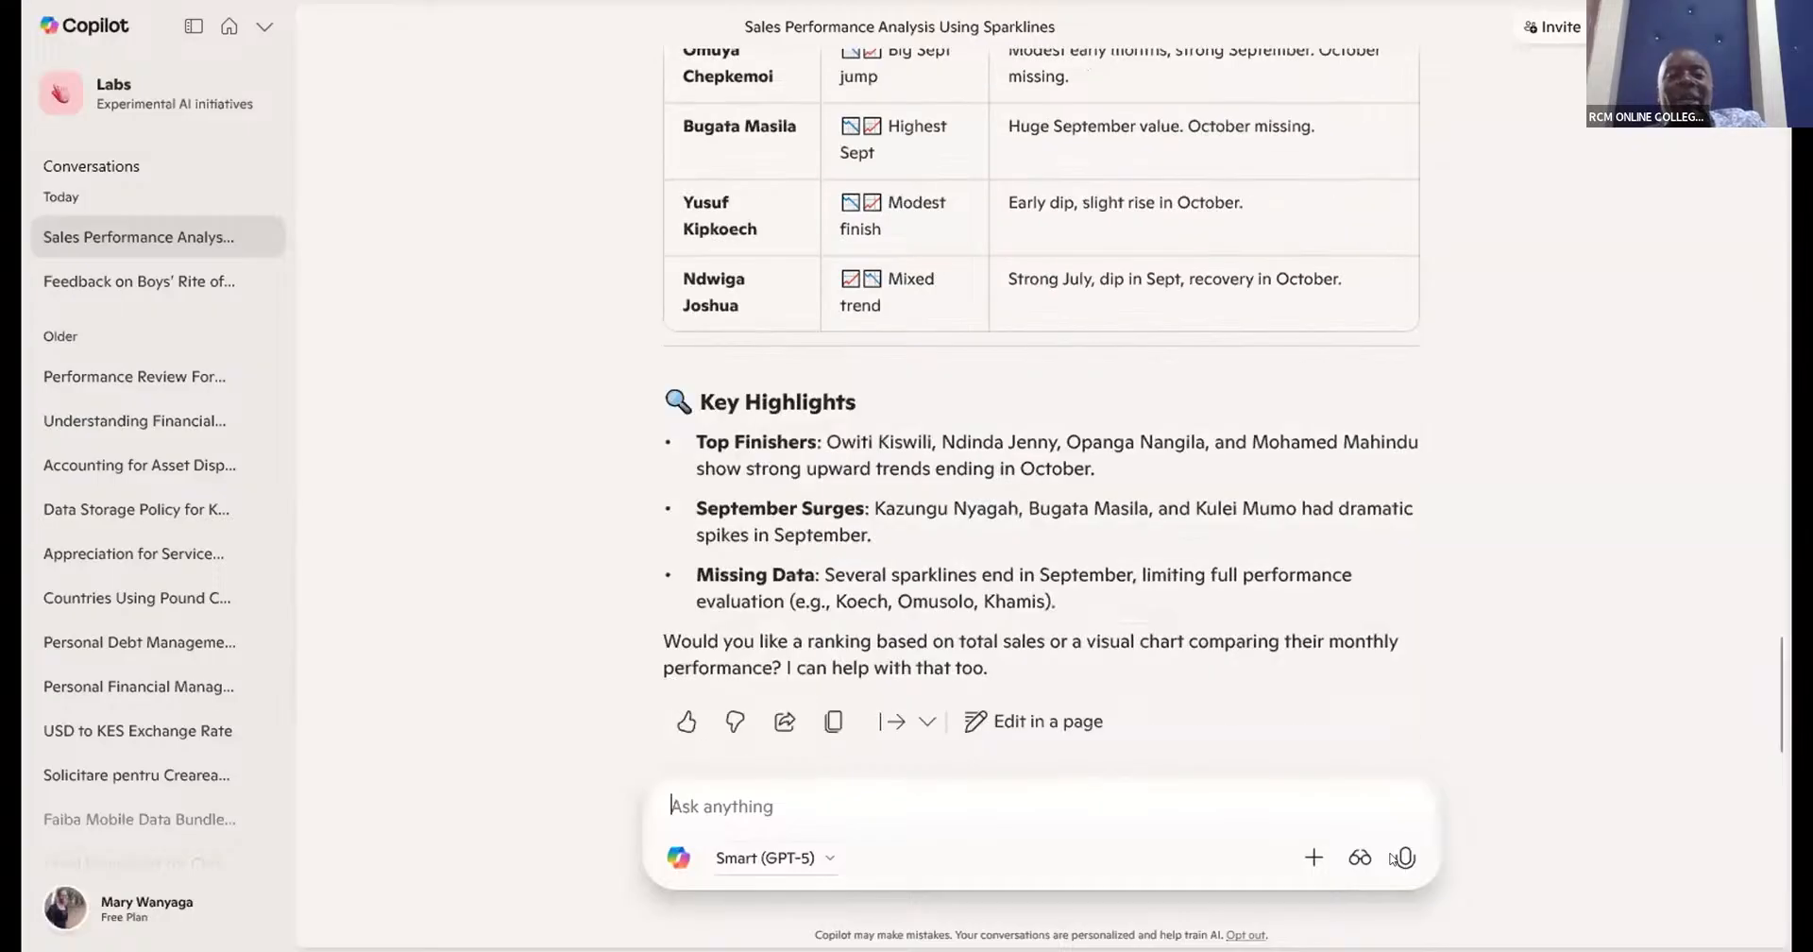
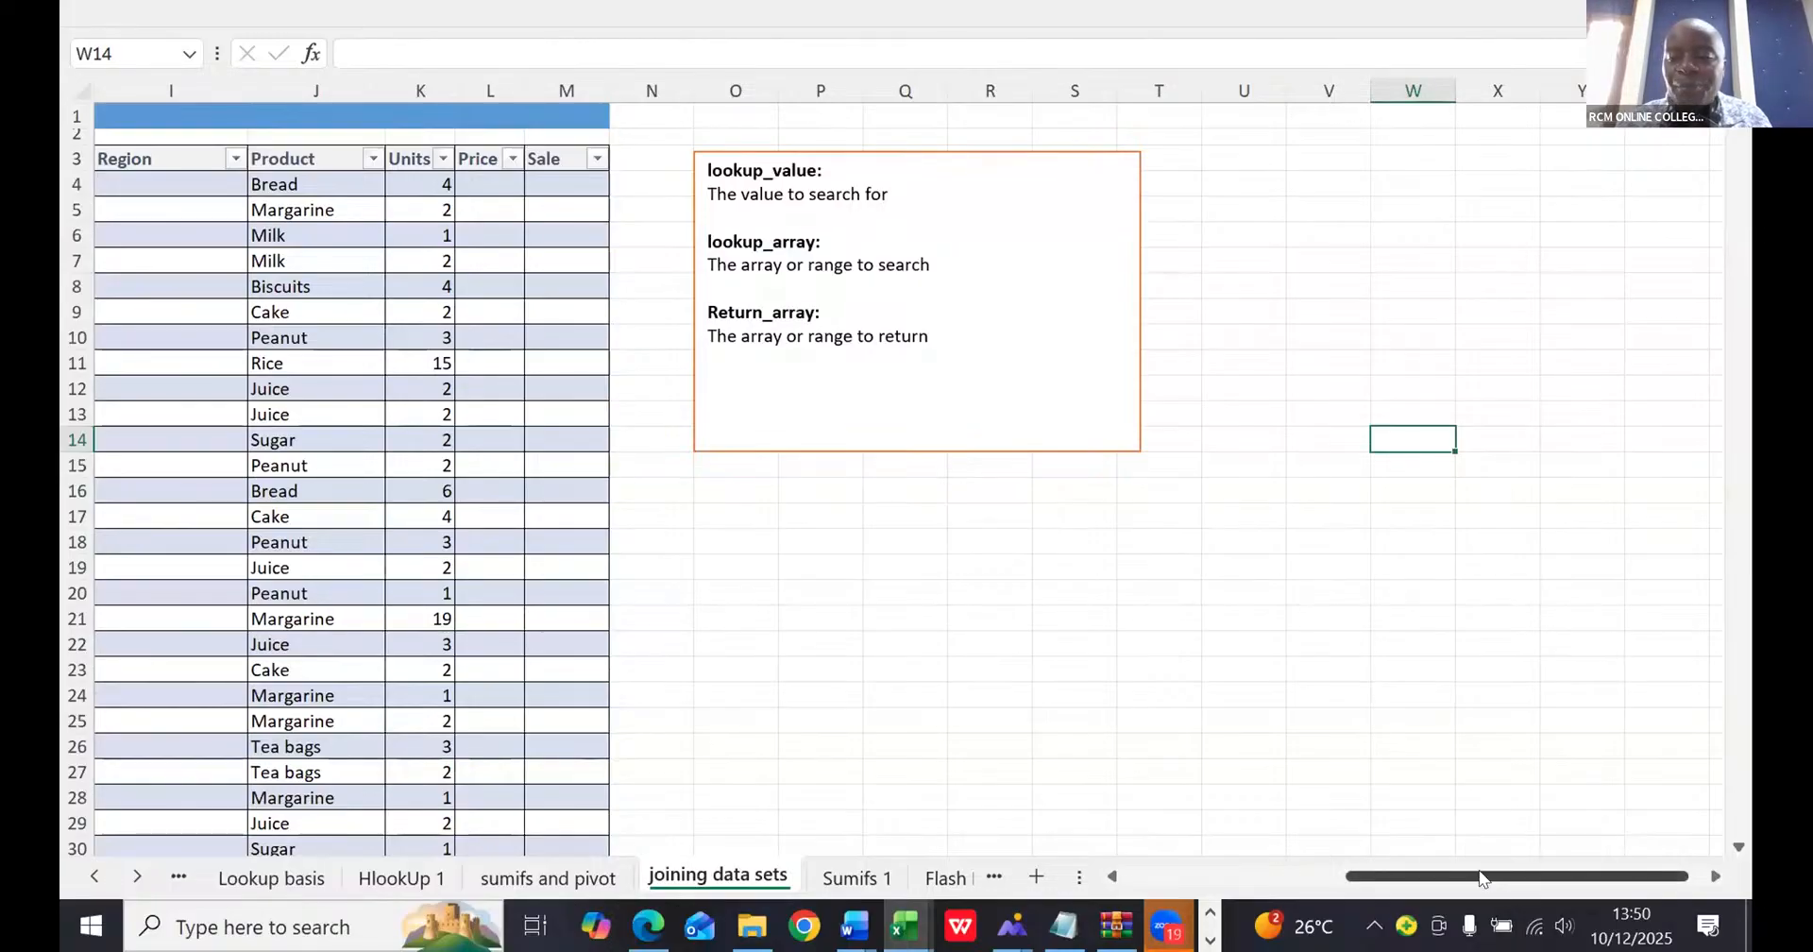
- Begin a VLOOKUP in the order form's first Region cell (I4), using the row's SalesRep as lookup value and the whole Region table as array
drag(1481, 878, 1102, 897)
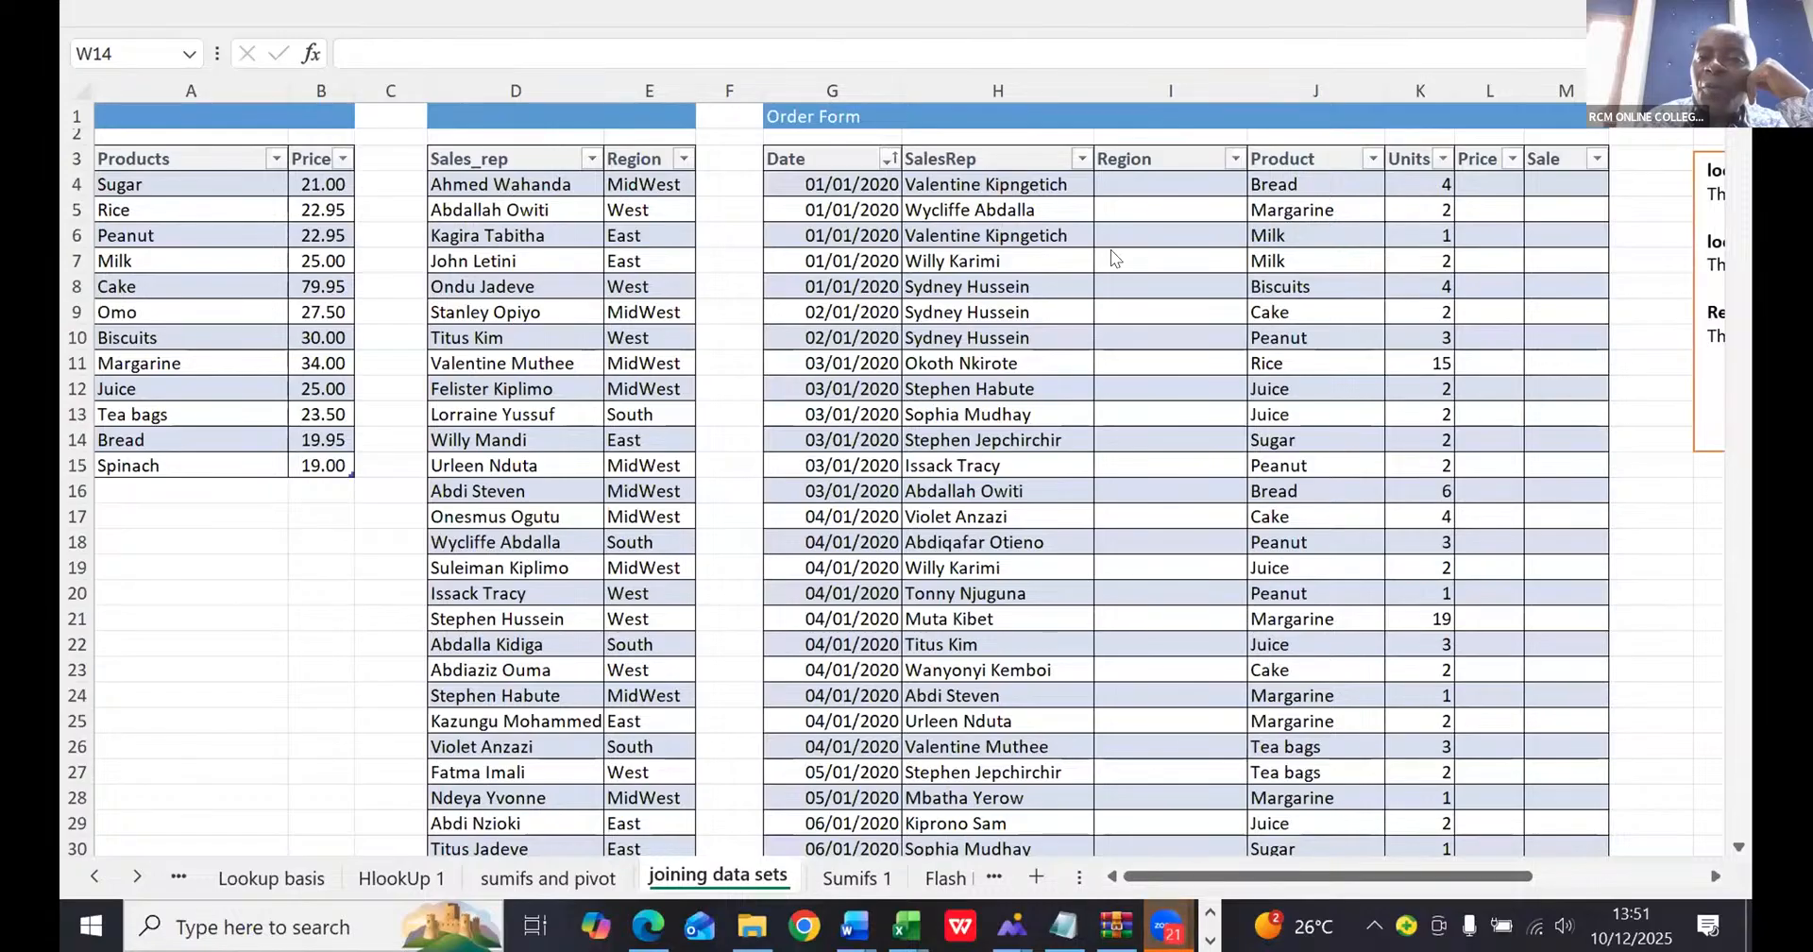
click(1099, 185)
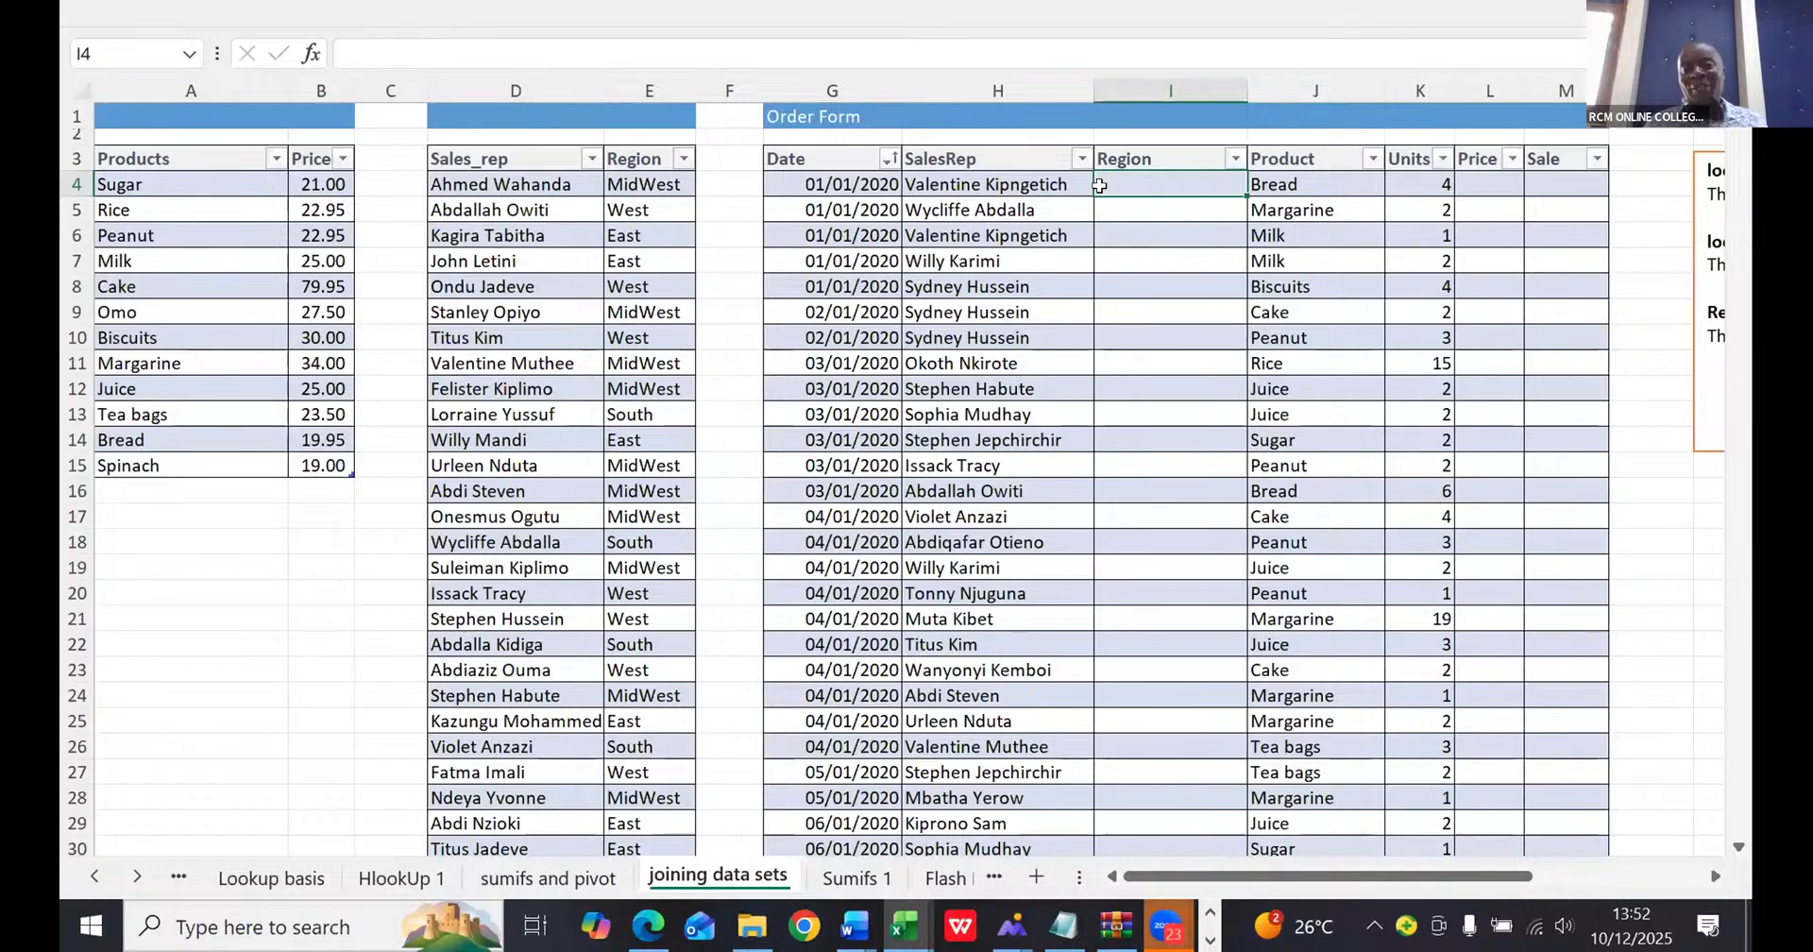
text(=)
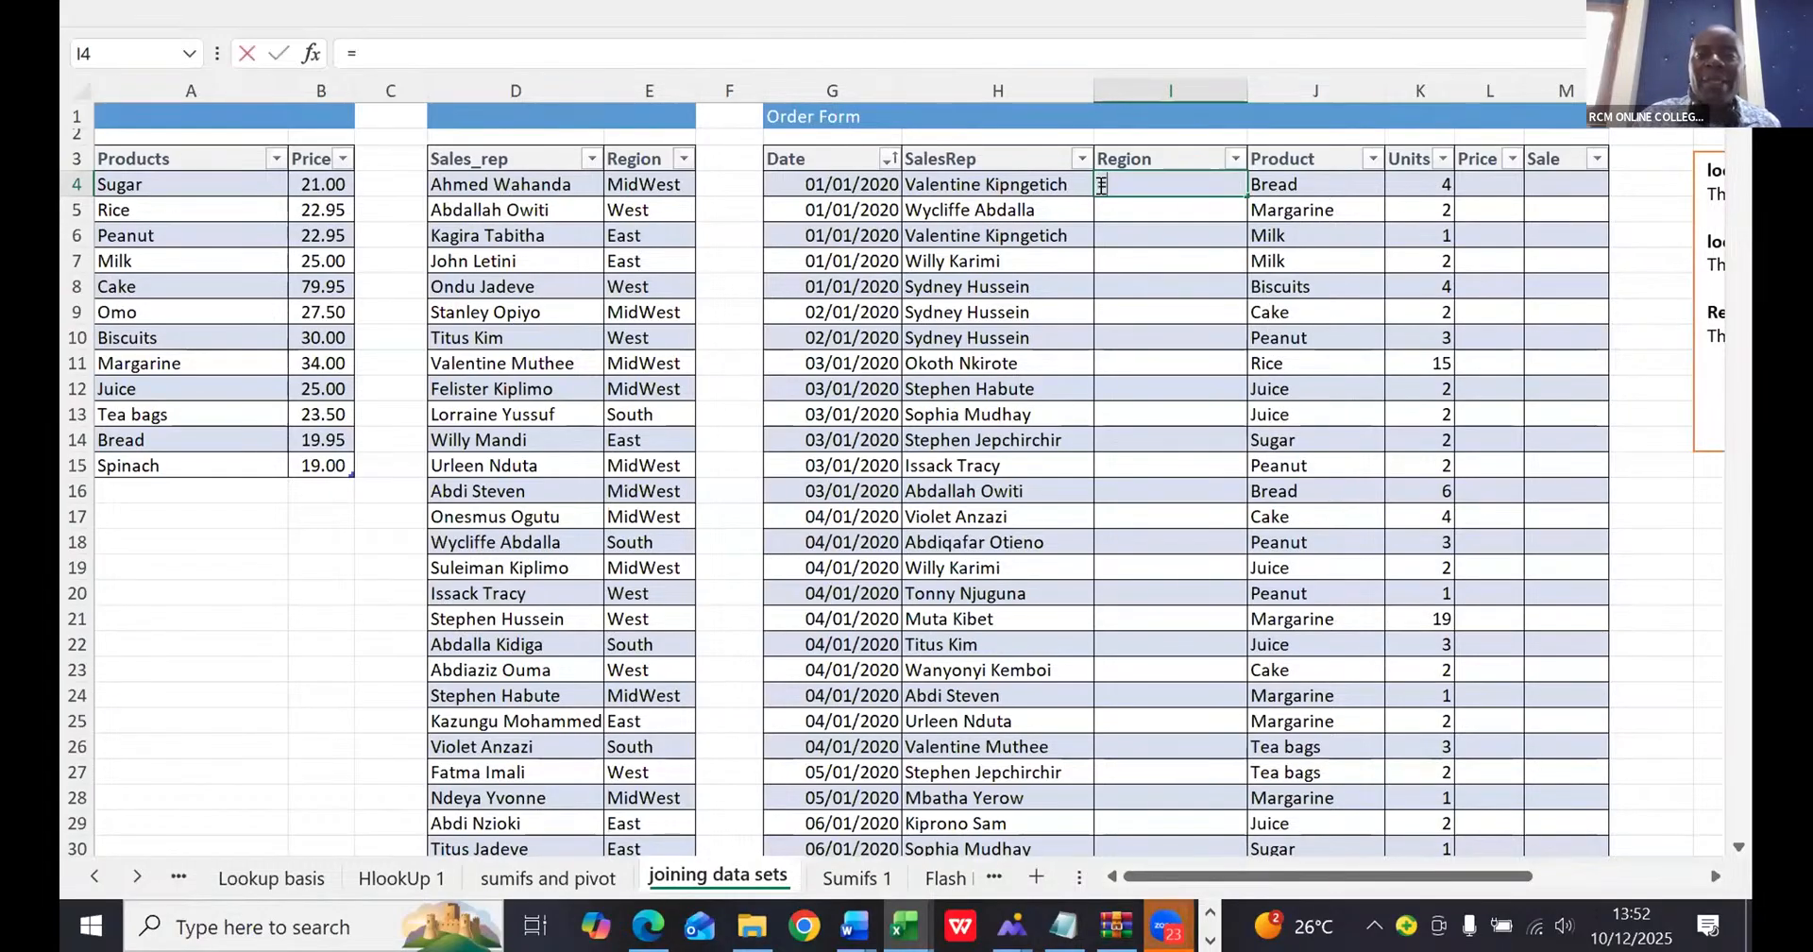
text(vlo)
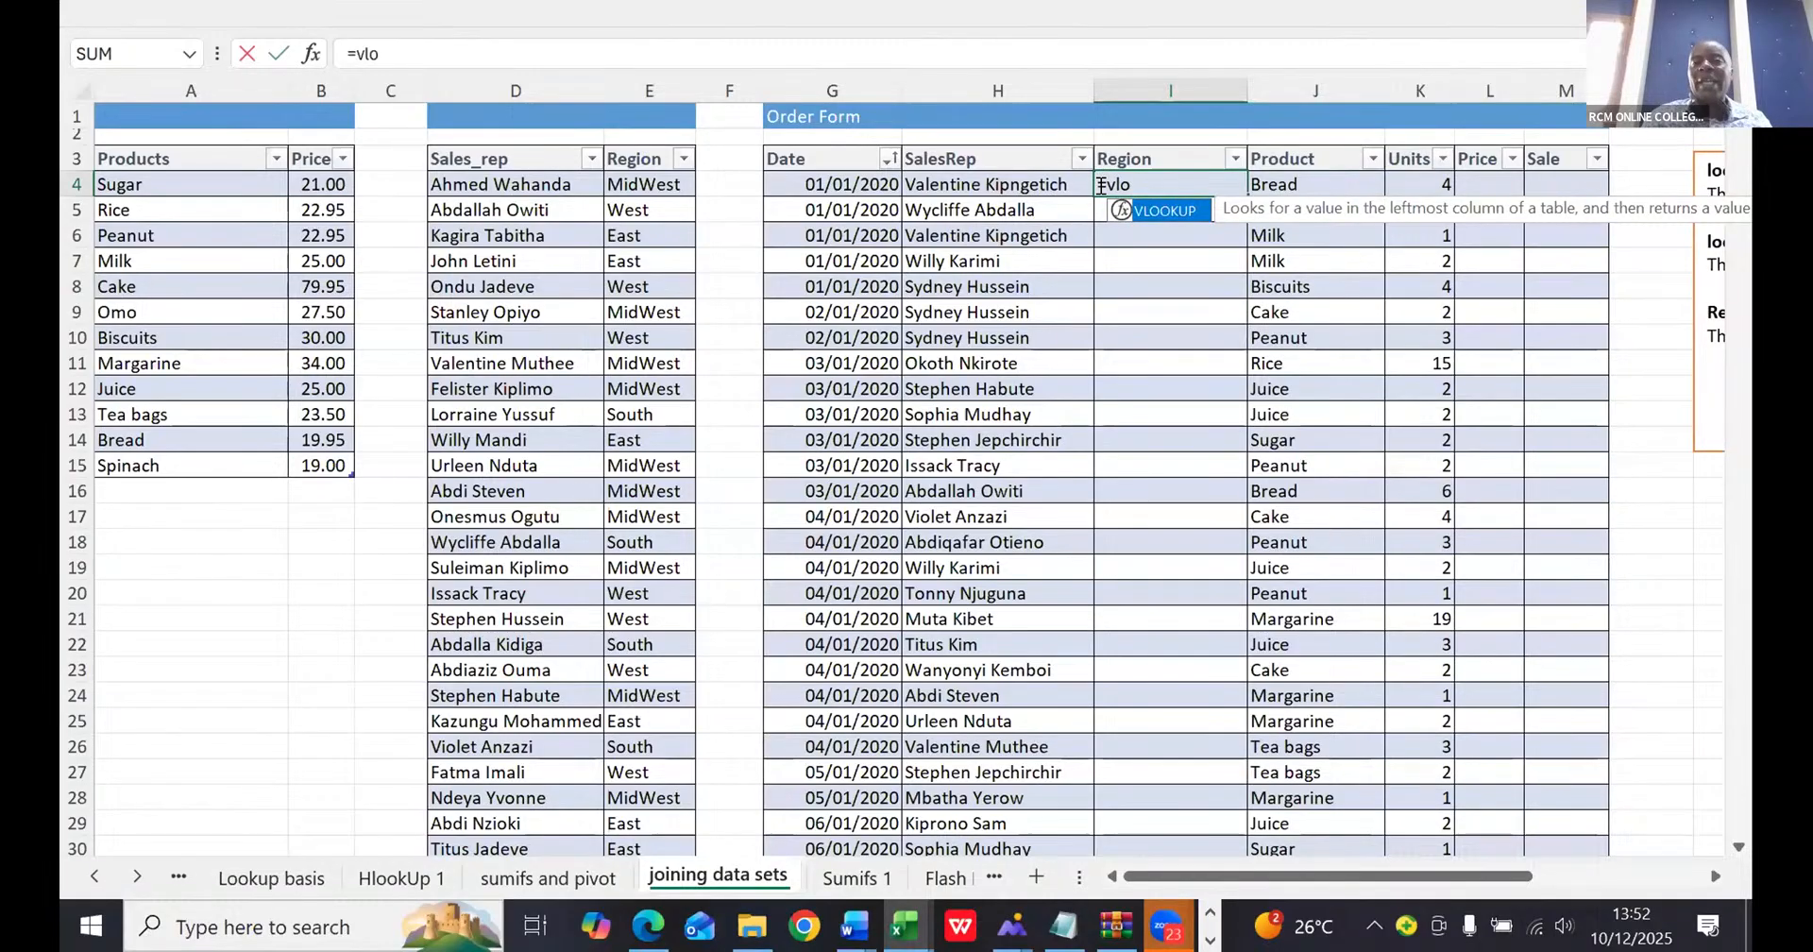
key(Tab)
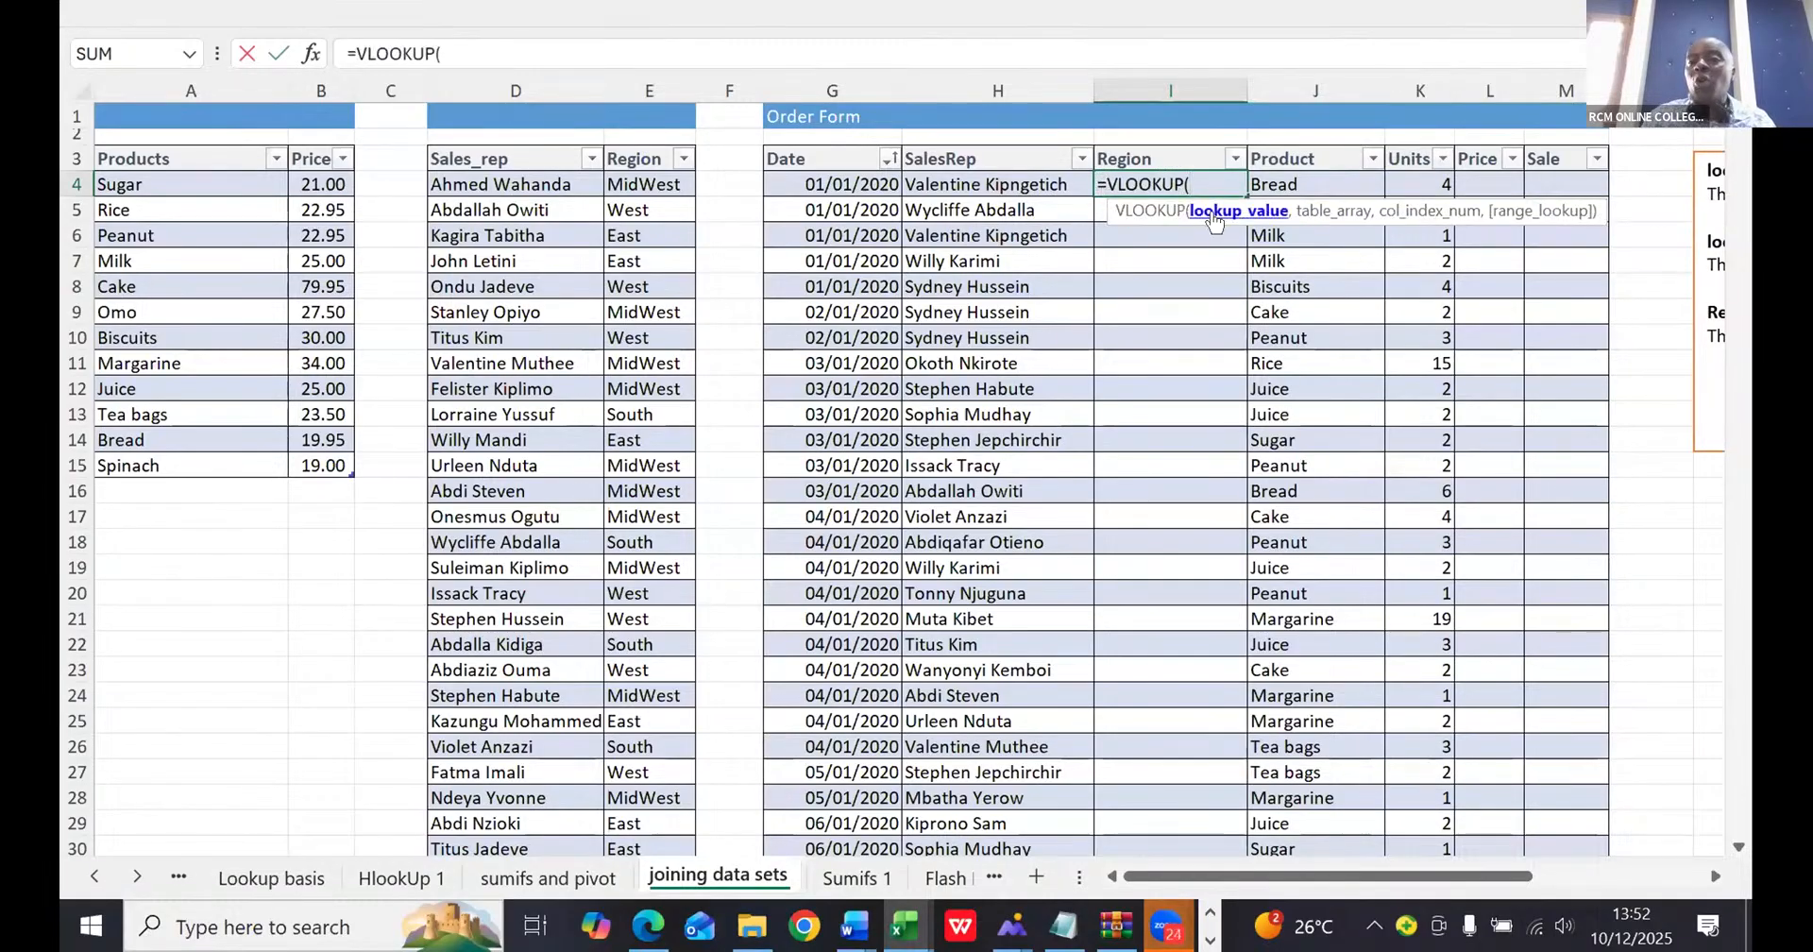
click(974, 182)
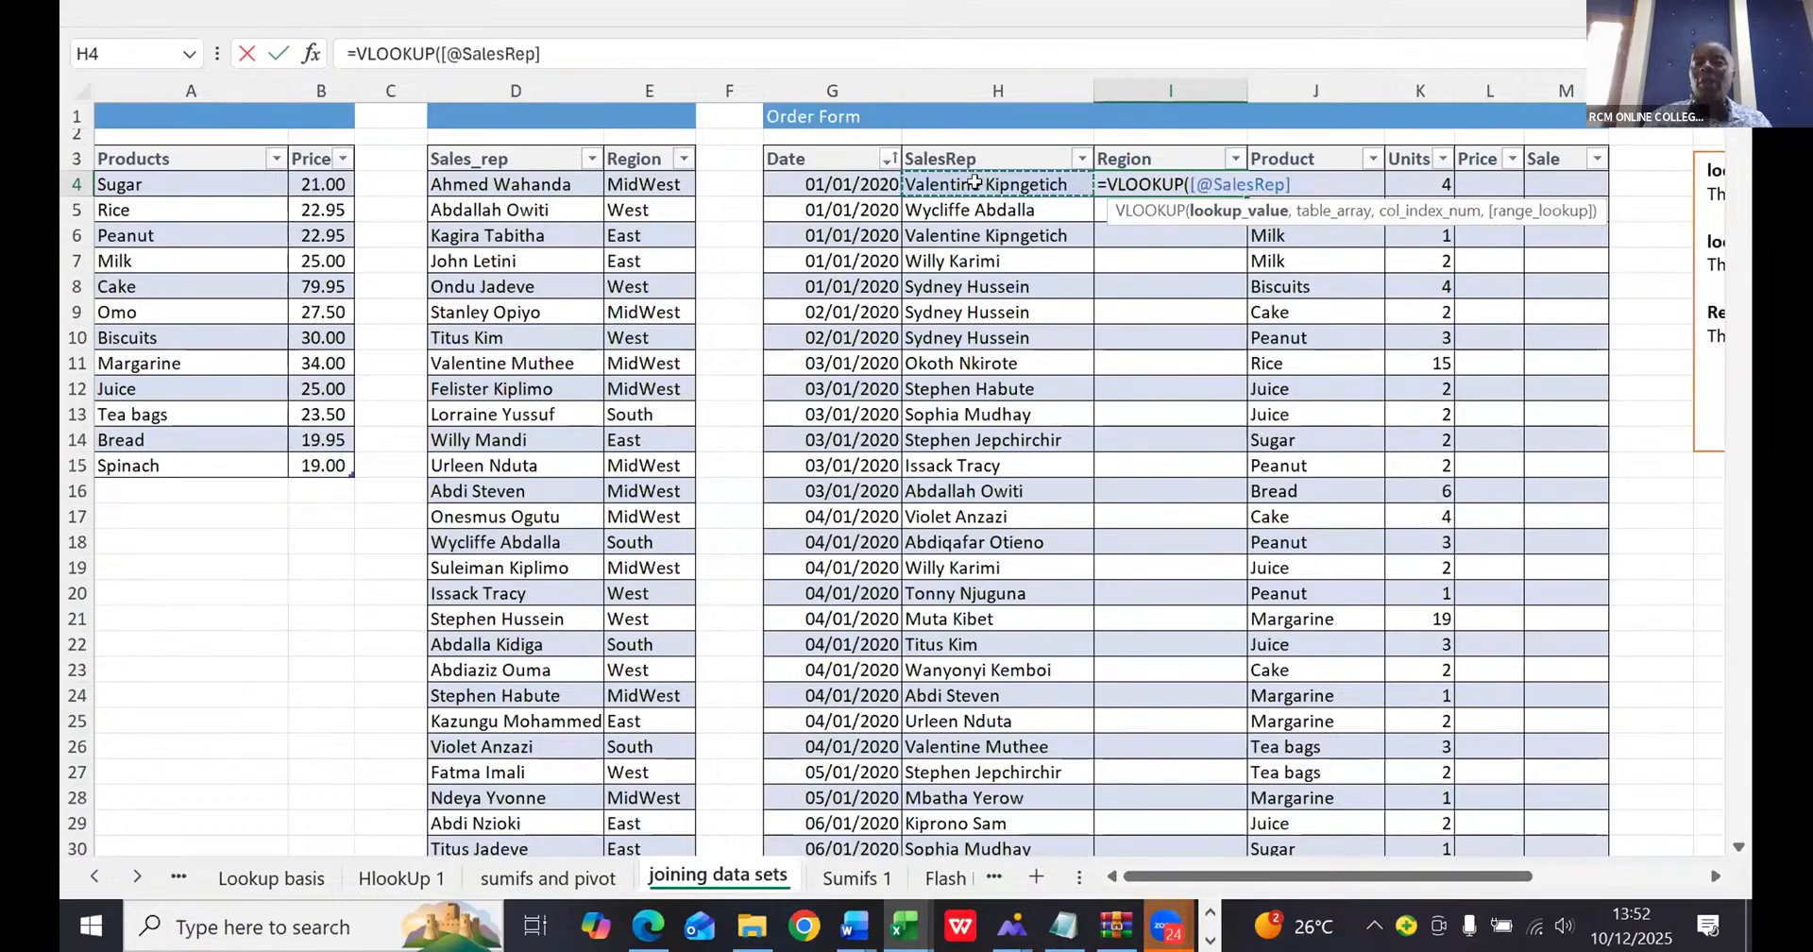
text(,)
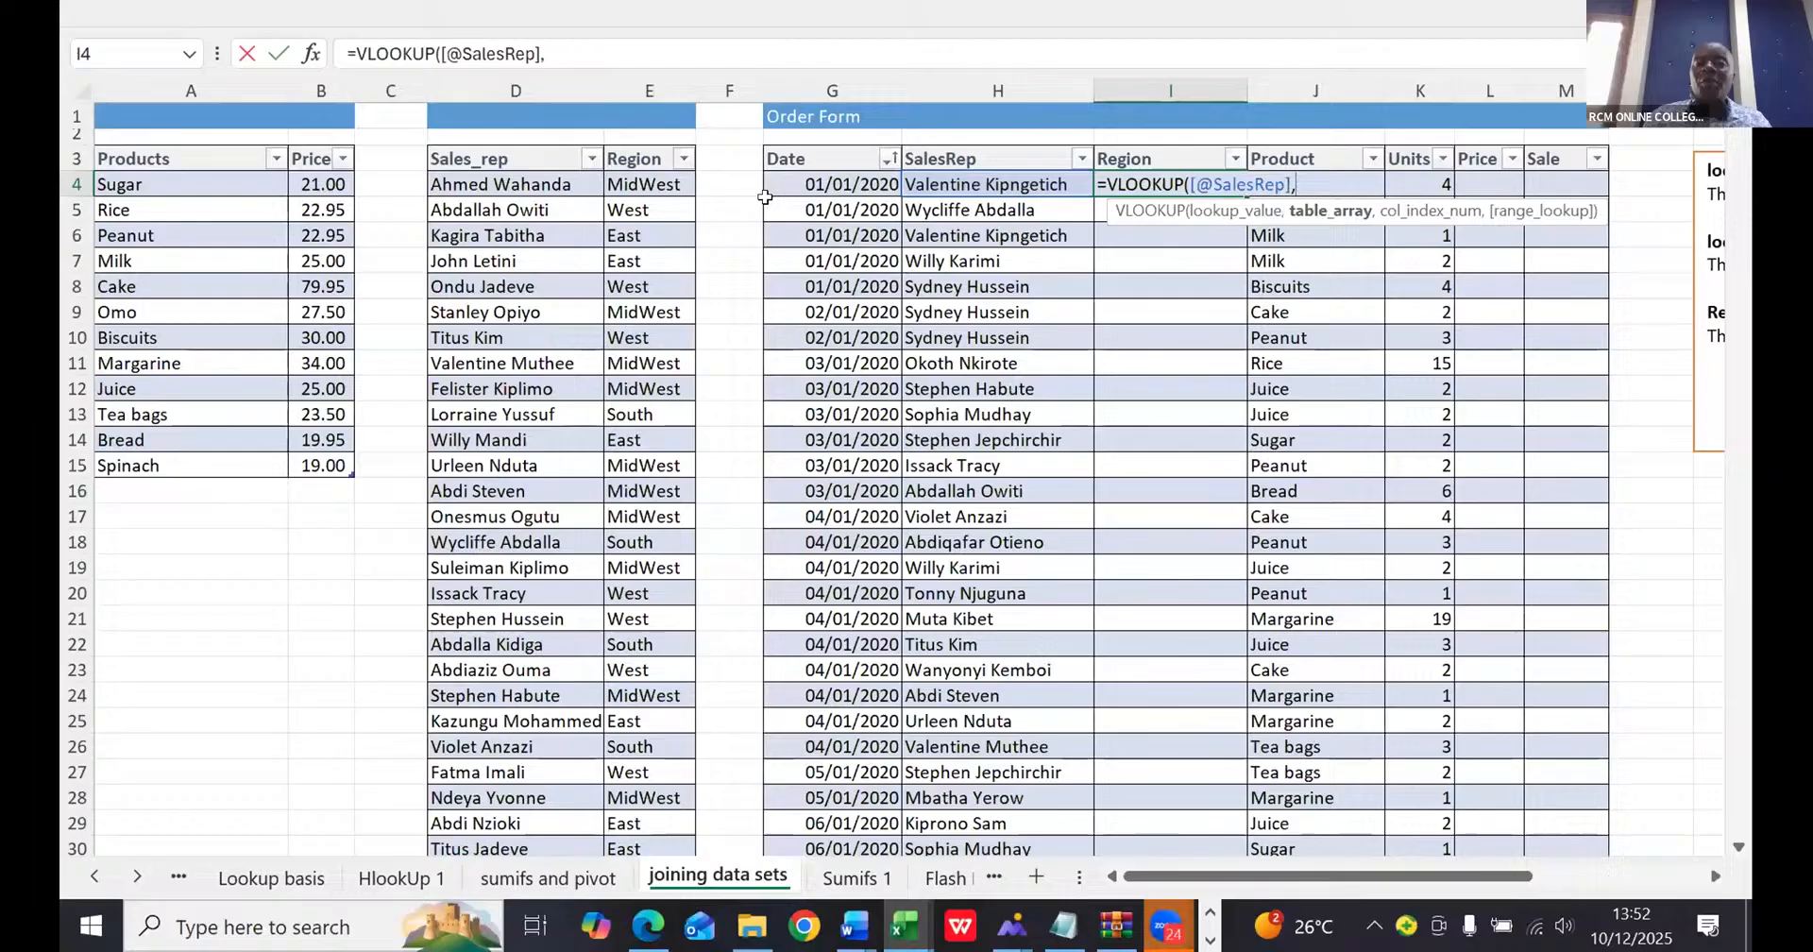
click(467, 151)
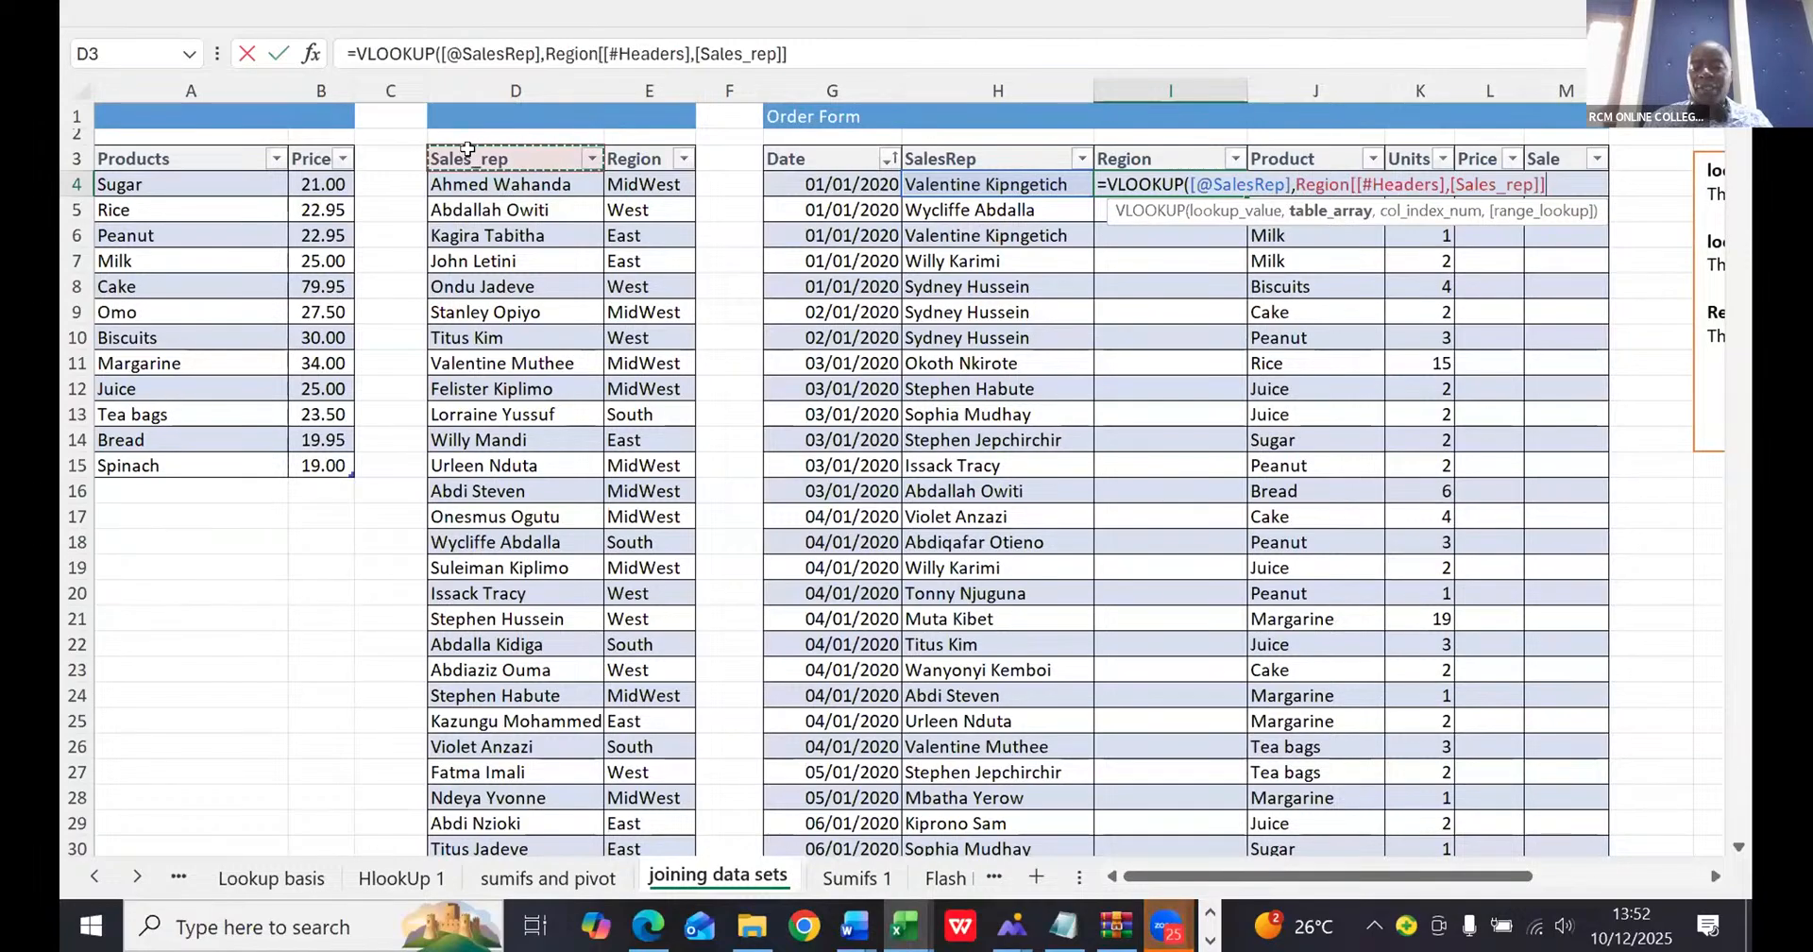
key(shift+Right)
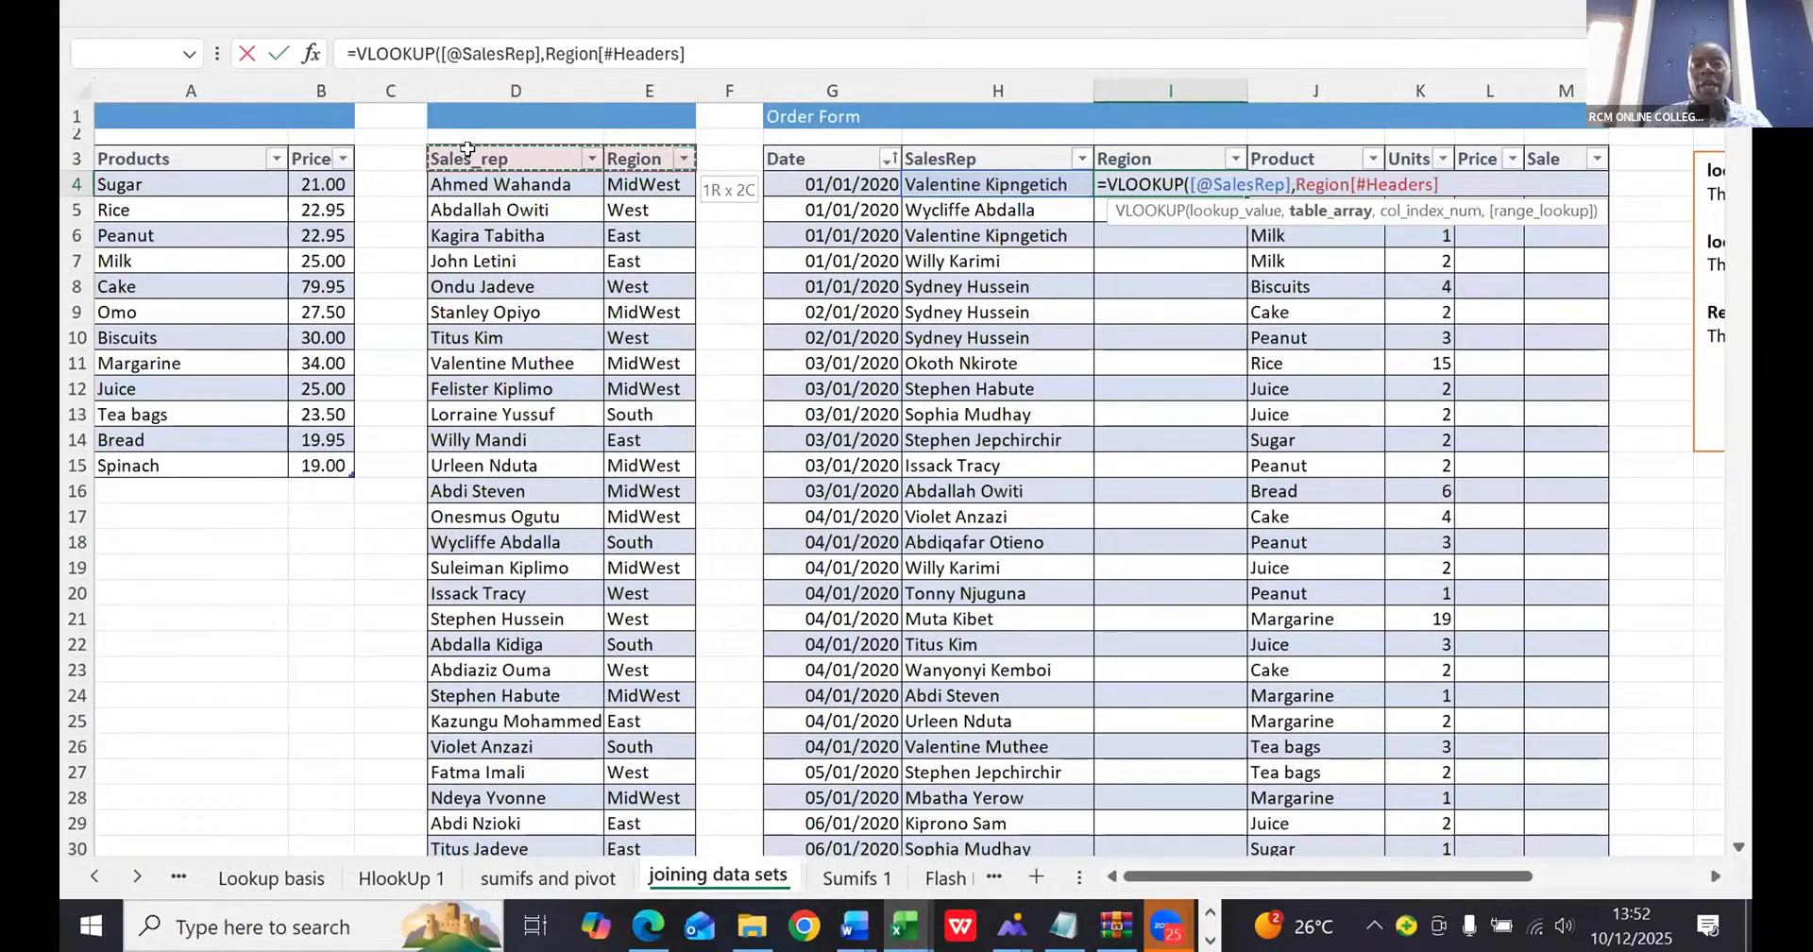
key(ctrl+shift+Down)
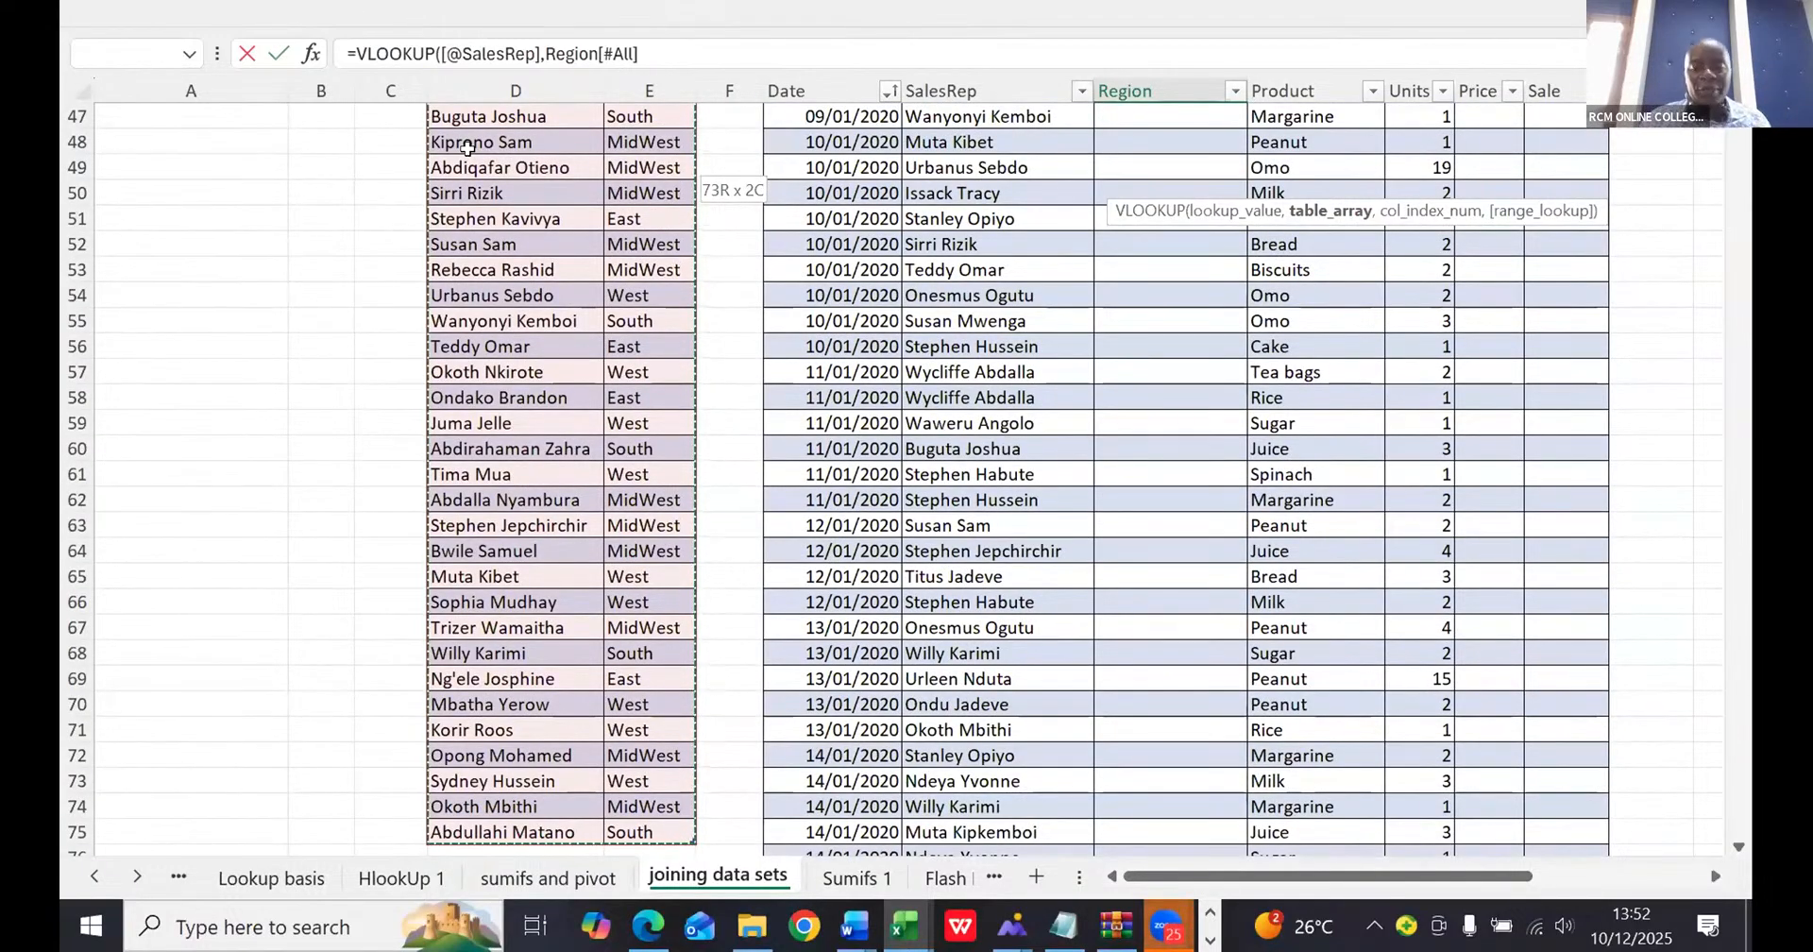
text(,)
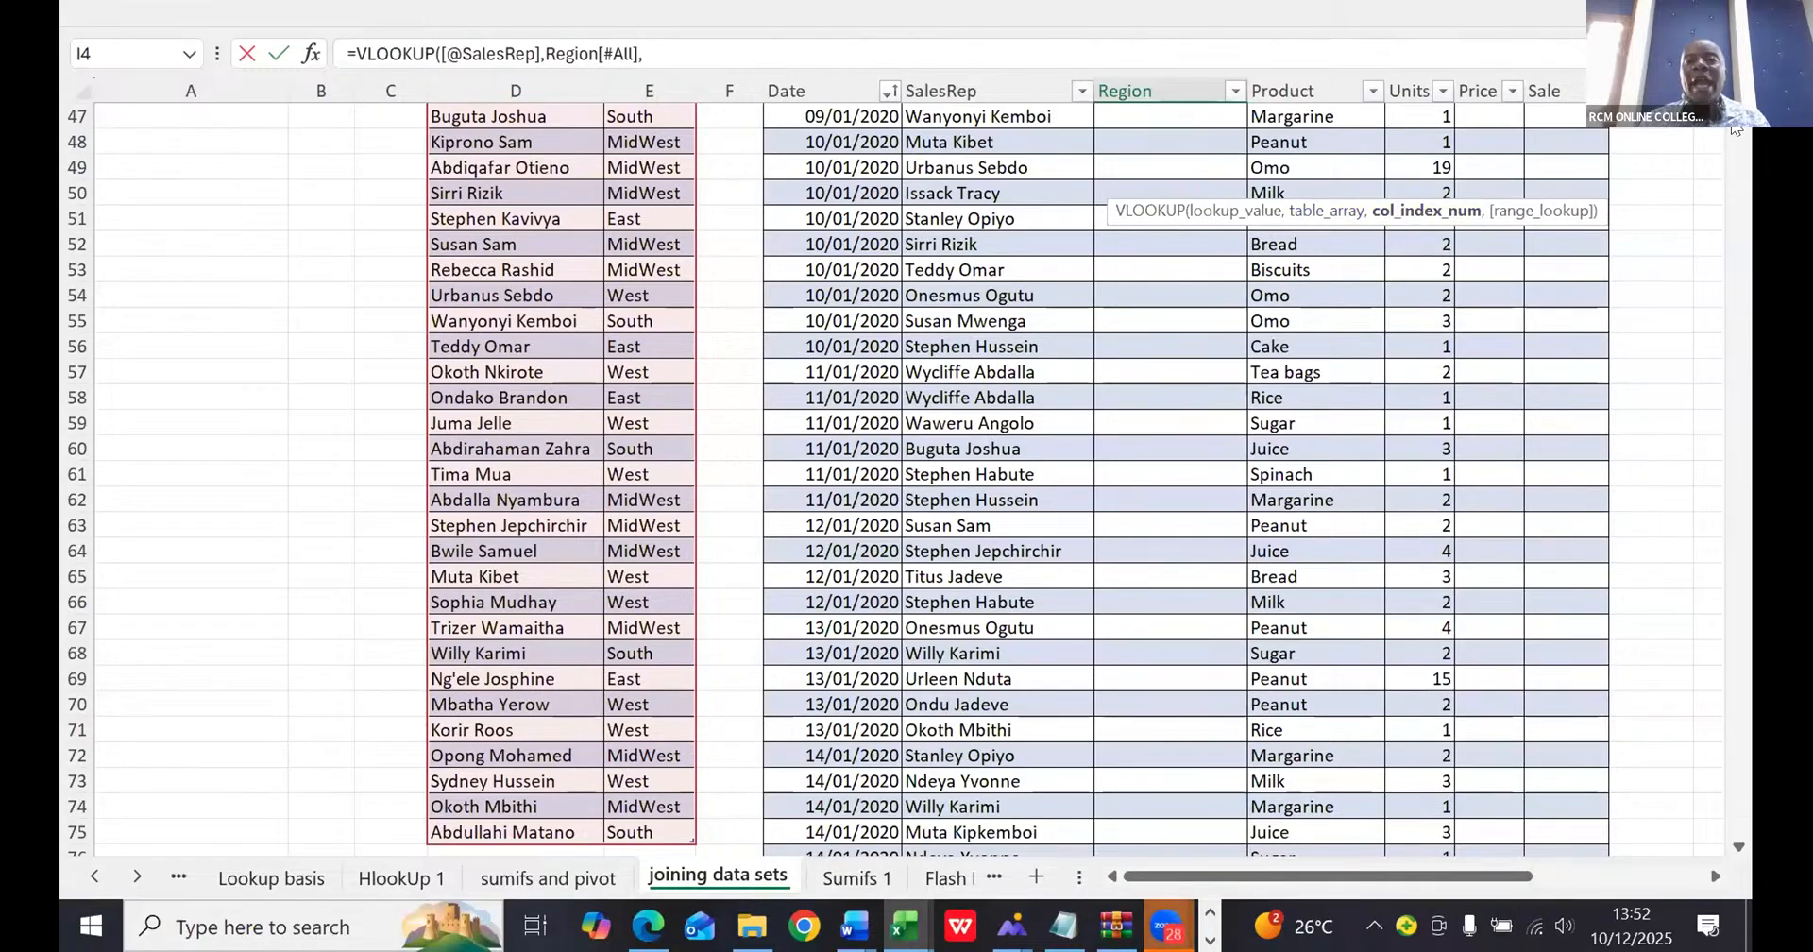
- Complete the Region lookup formula with column index 2 and FALSE for an exact match
scroll(1733, 129, down, 1)
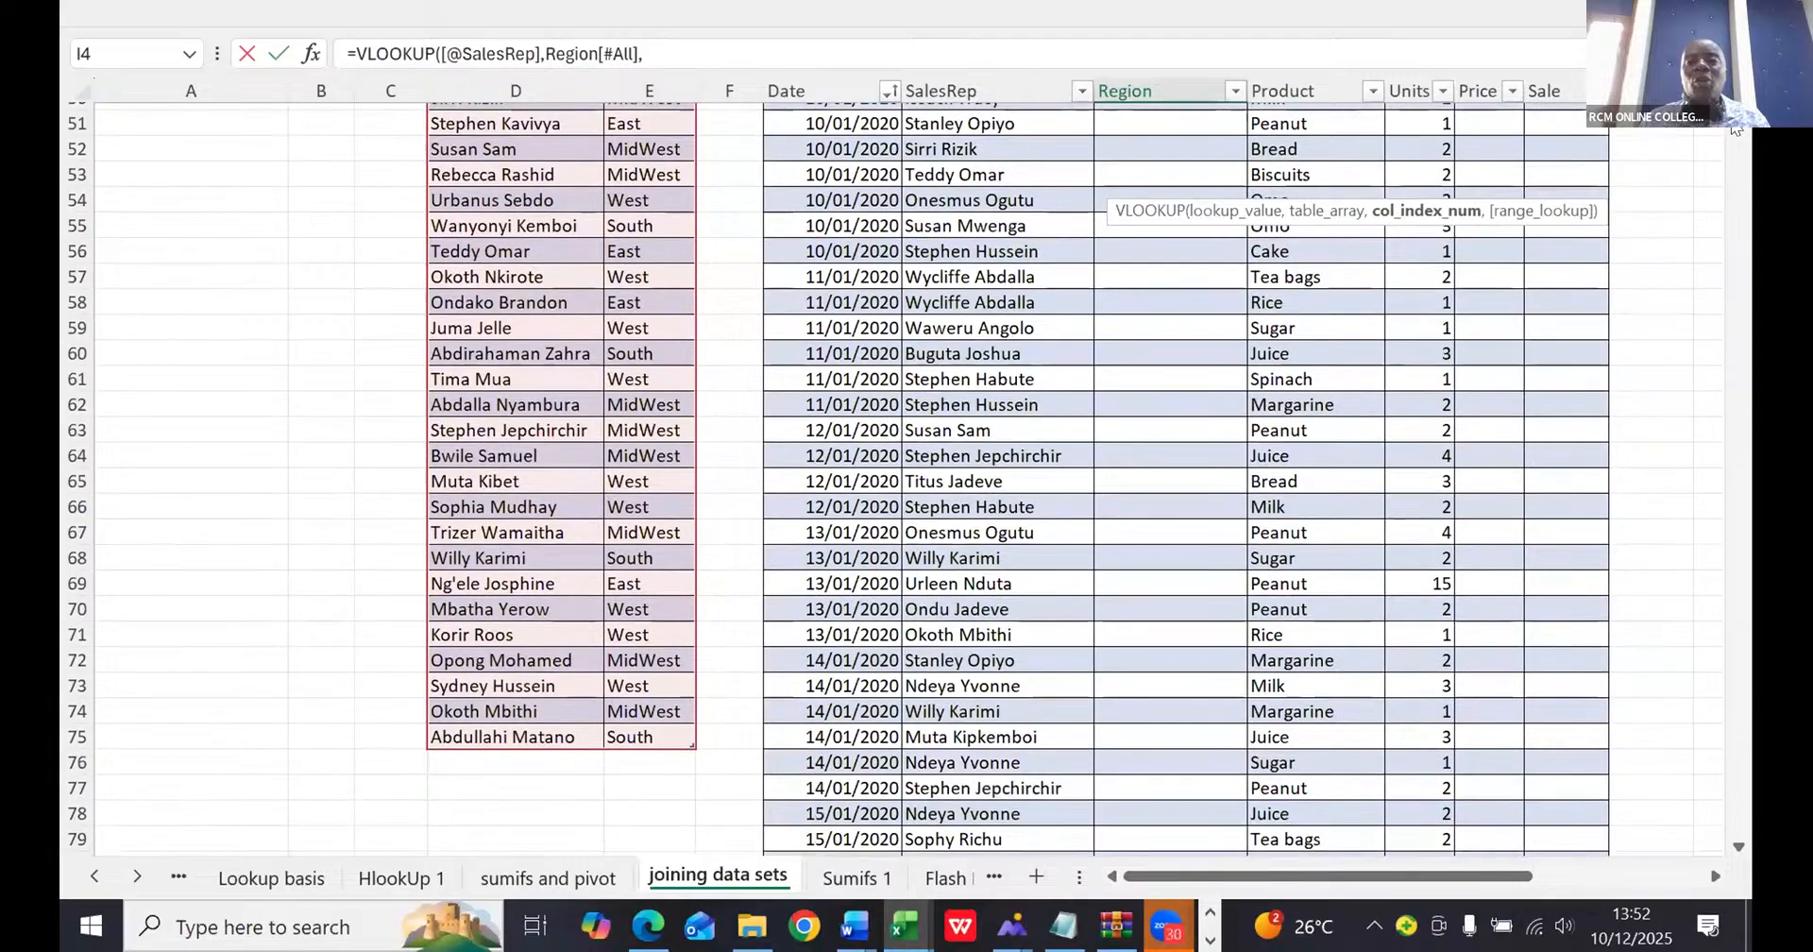
scroll(1734, 129, up, 16)
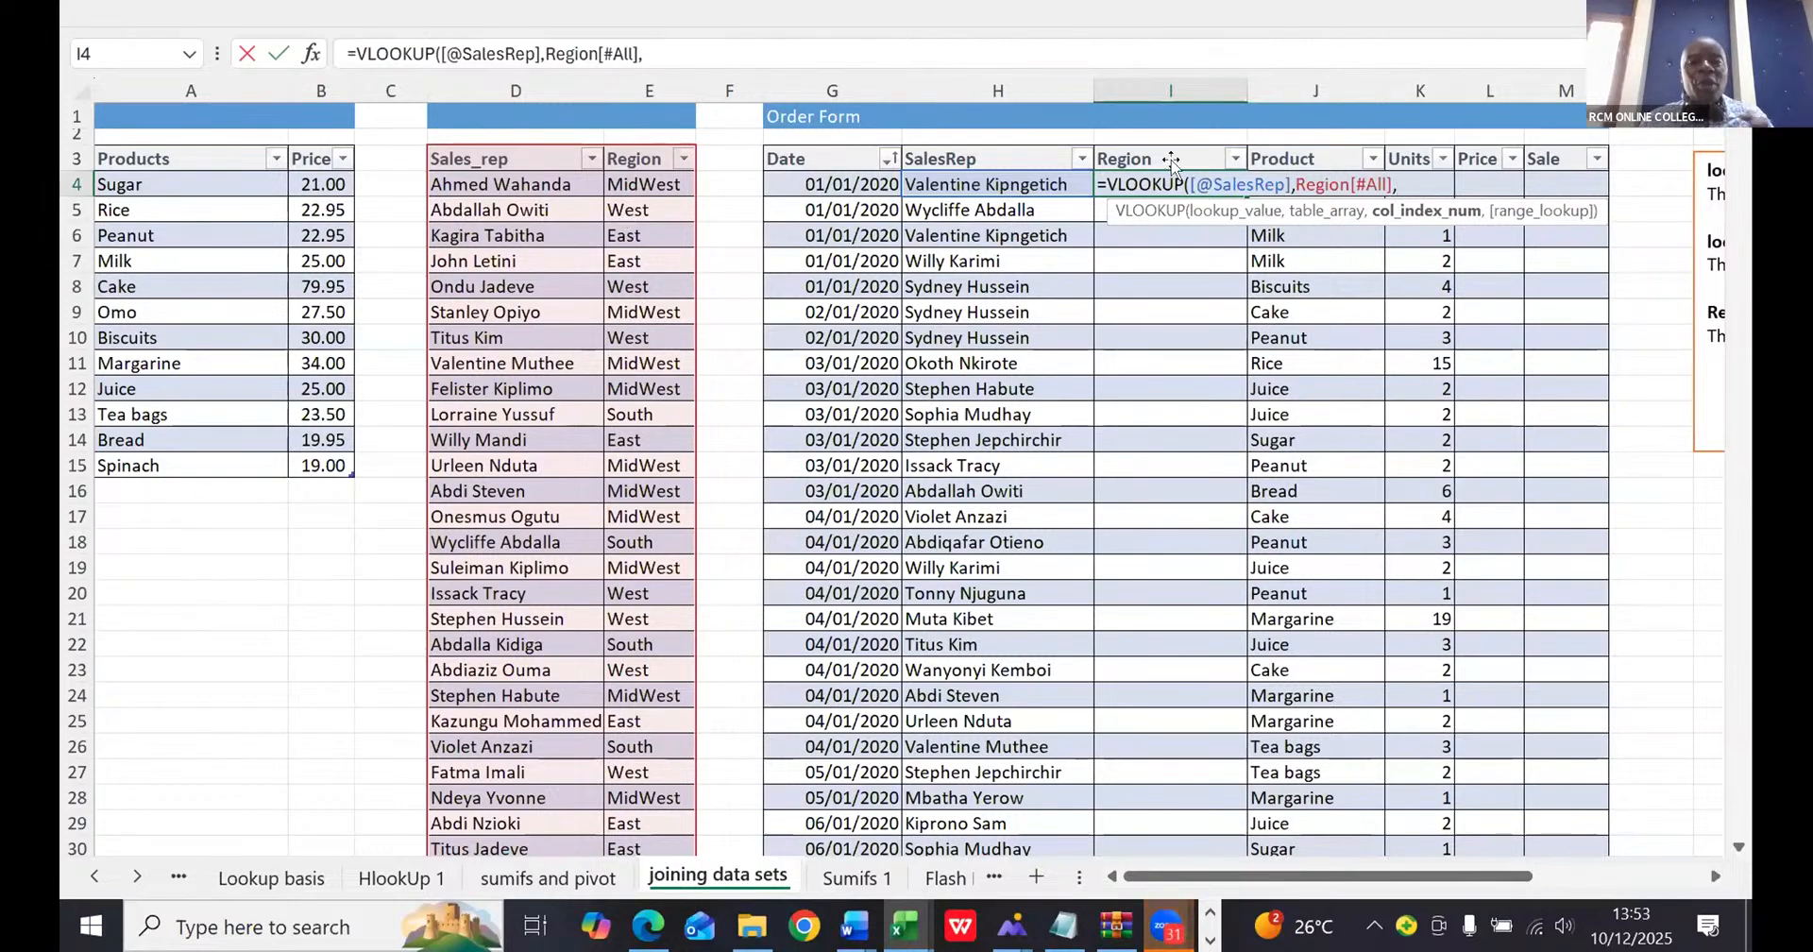
text(2)
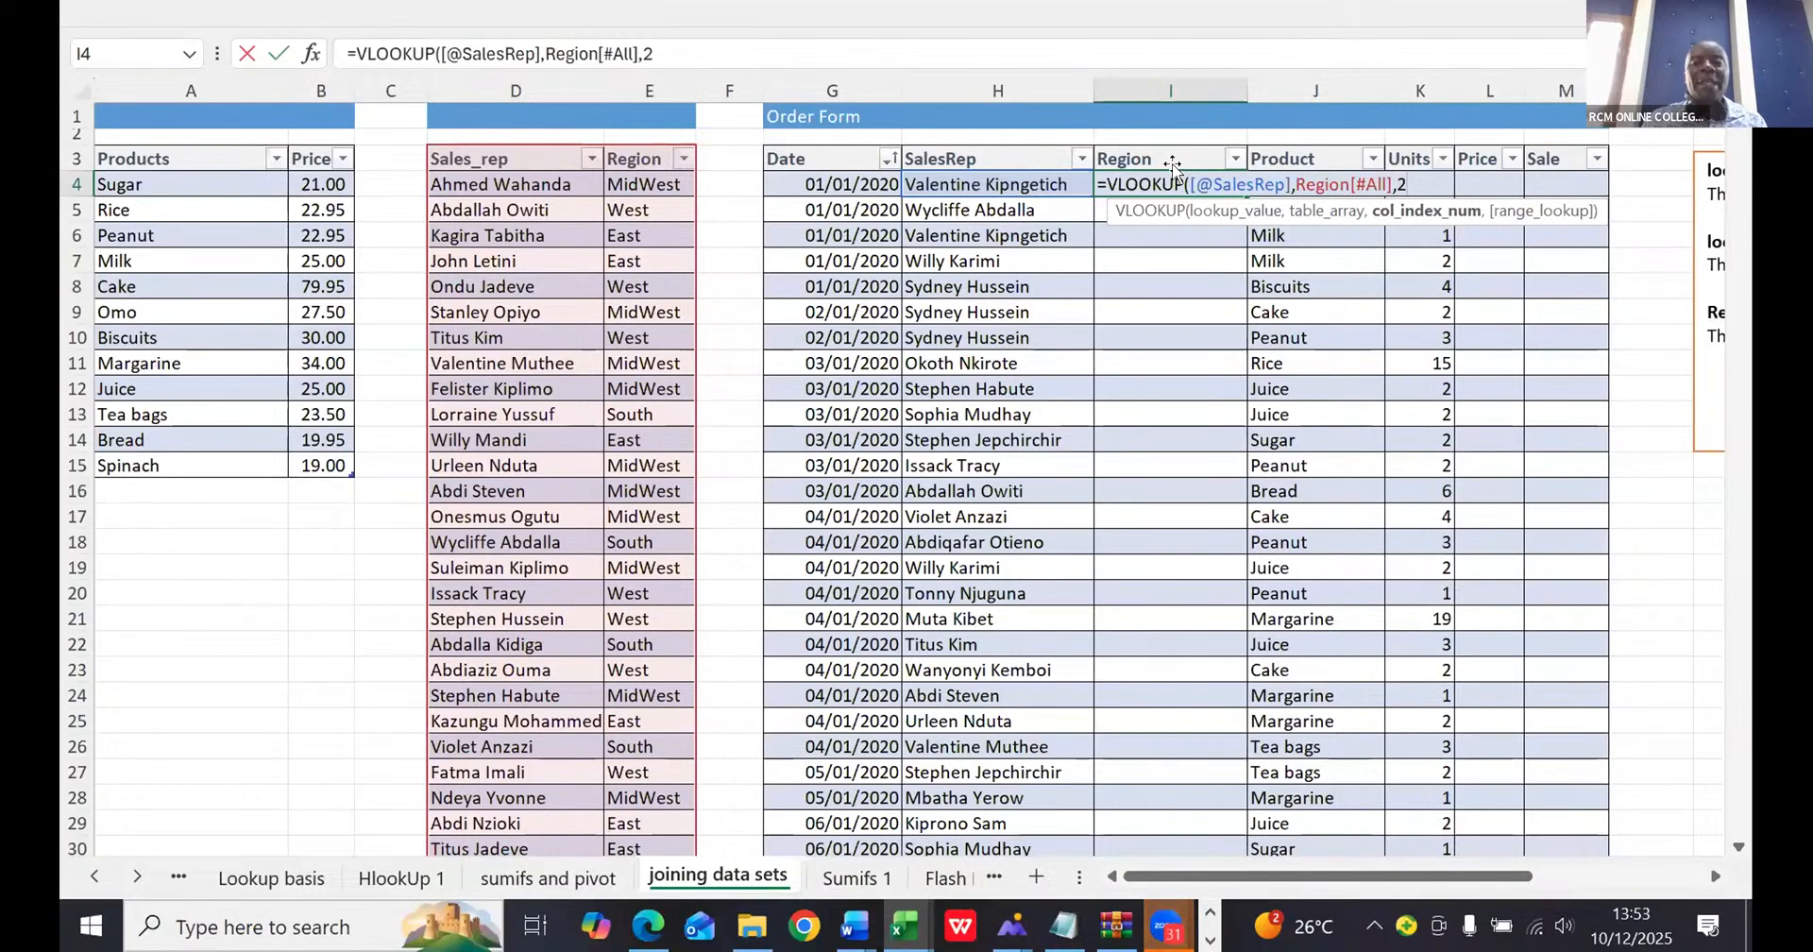
text(,)
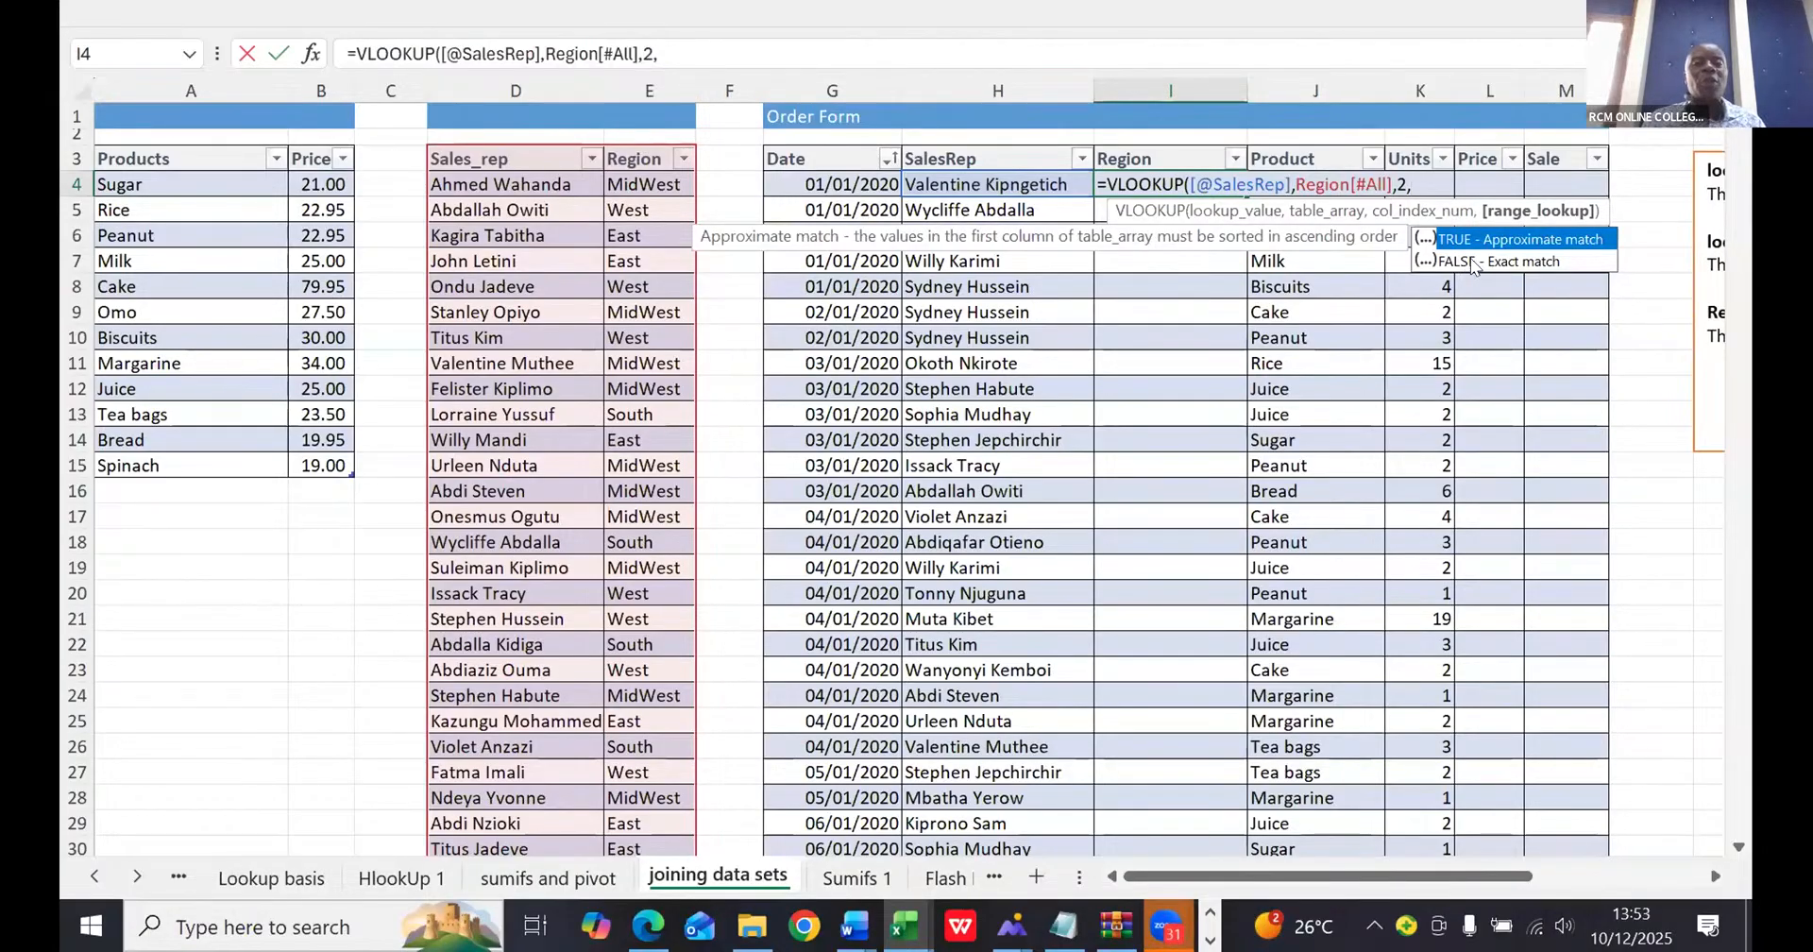
key(Down)
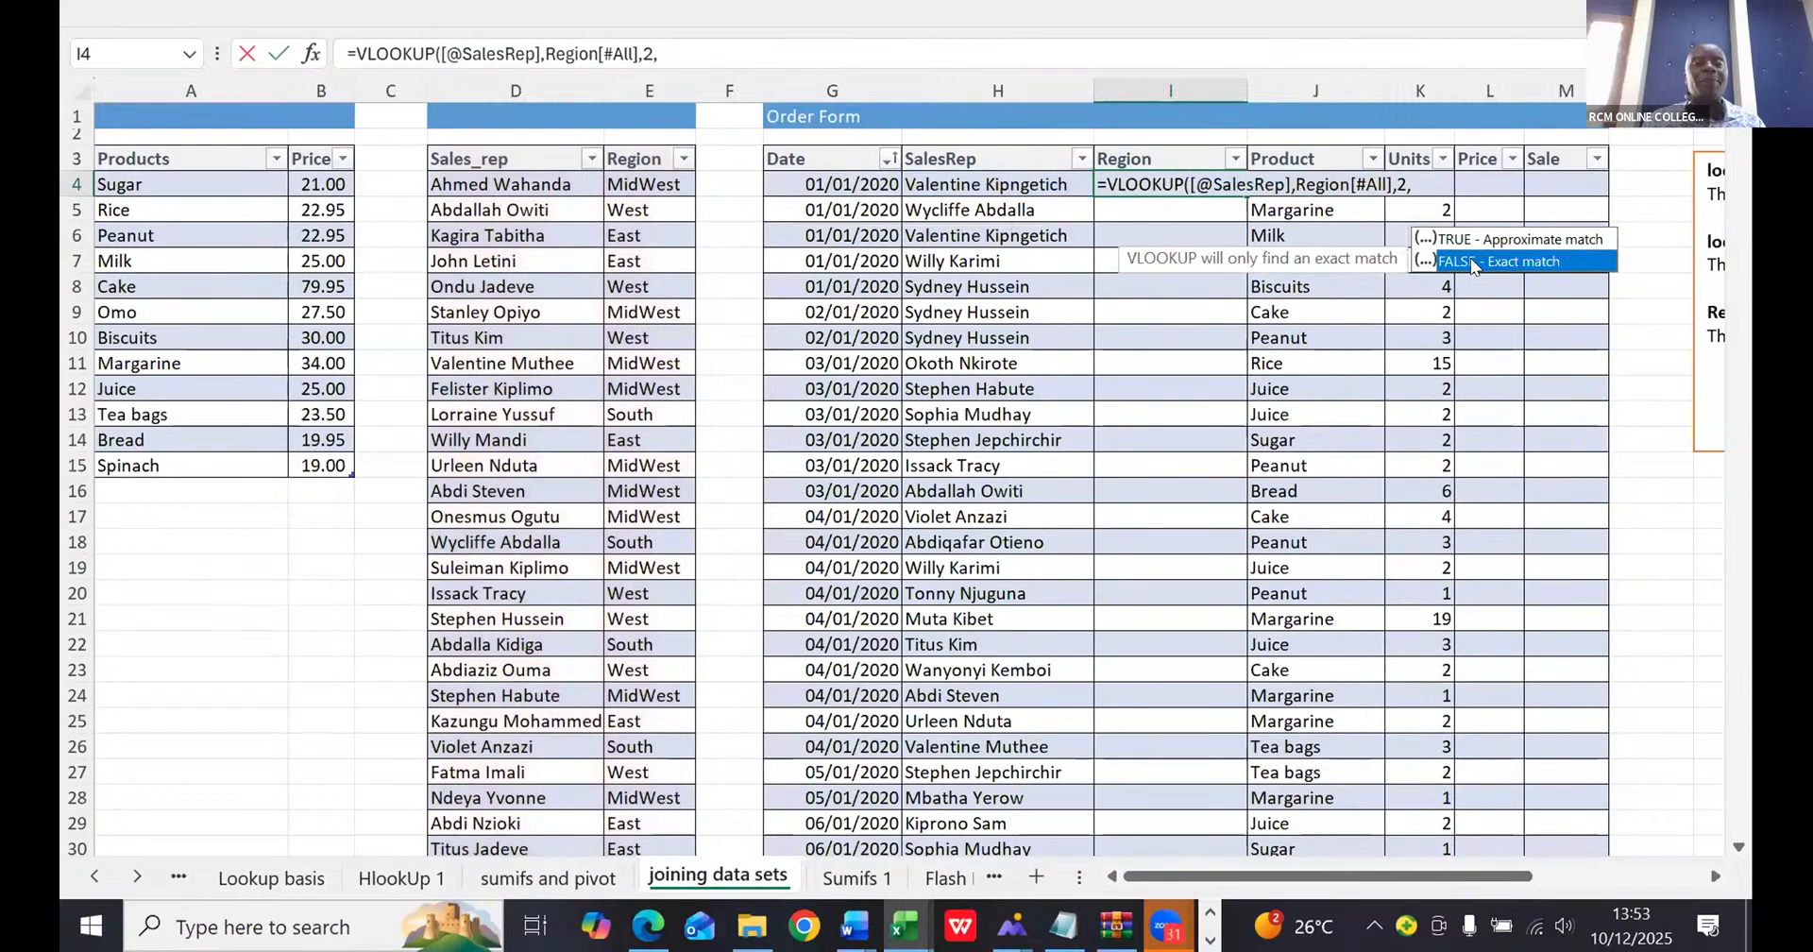
double_click(1470, 258)
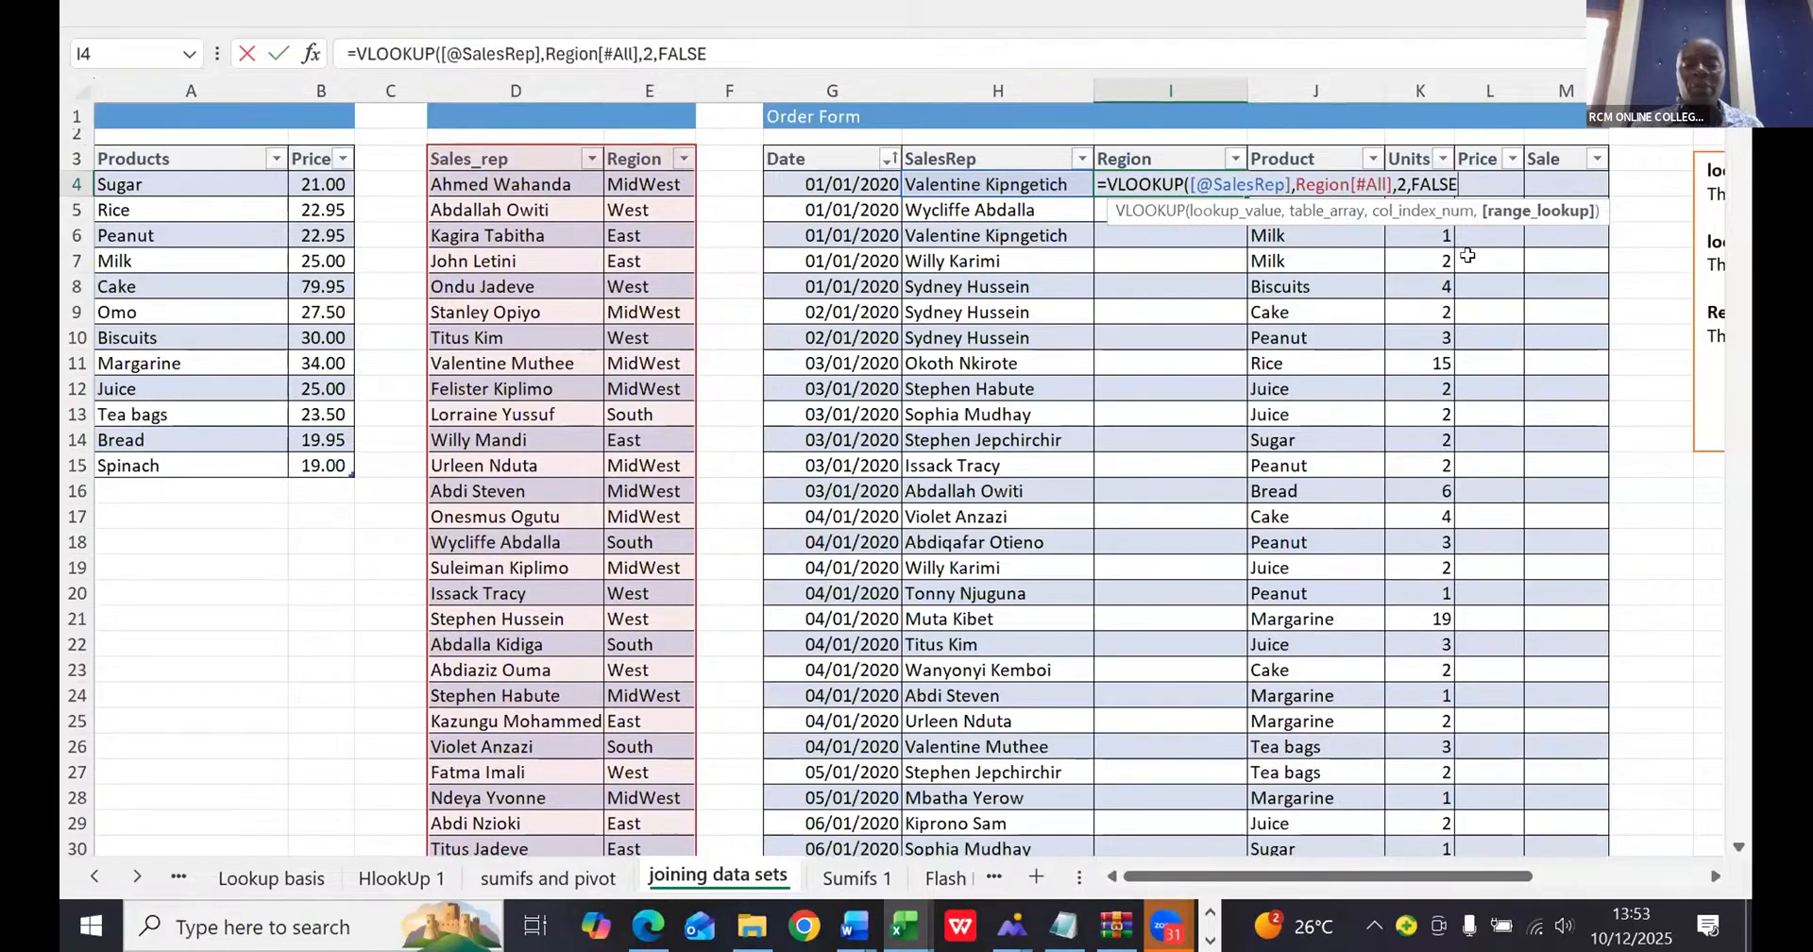
key(Return)
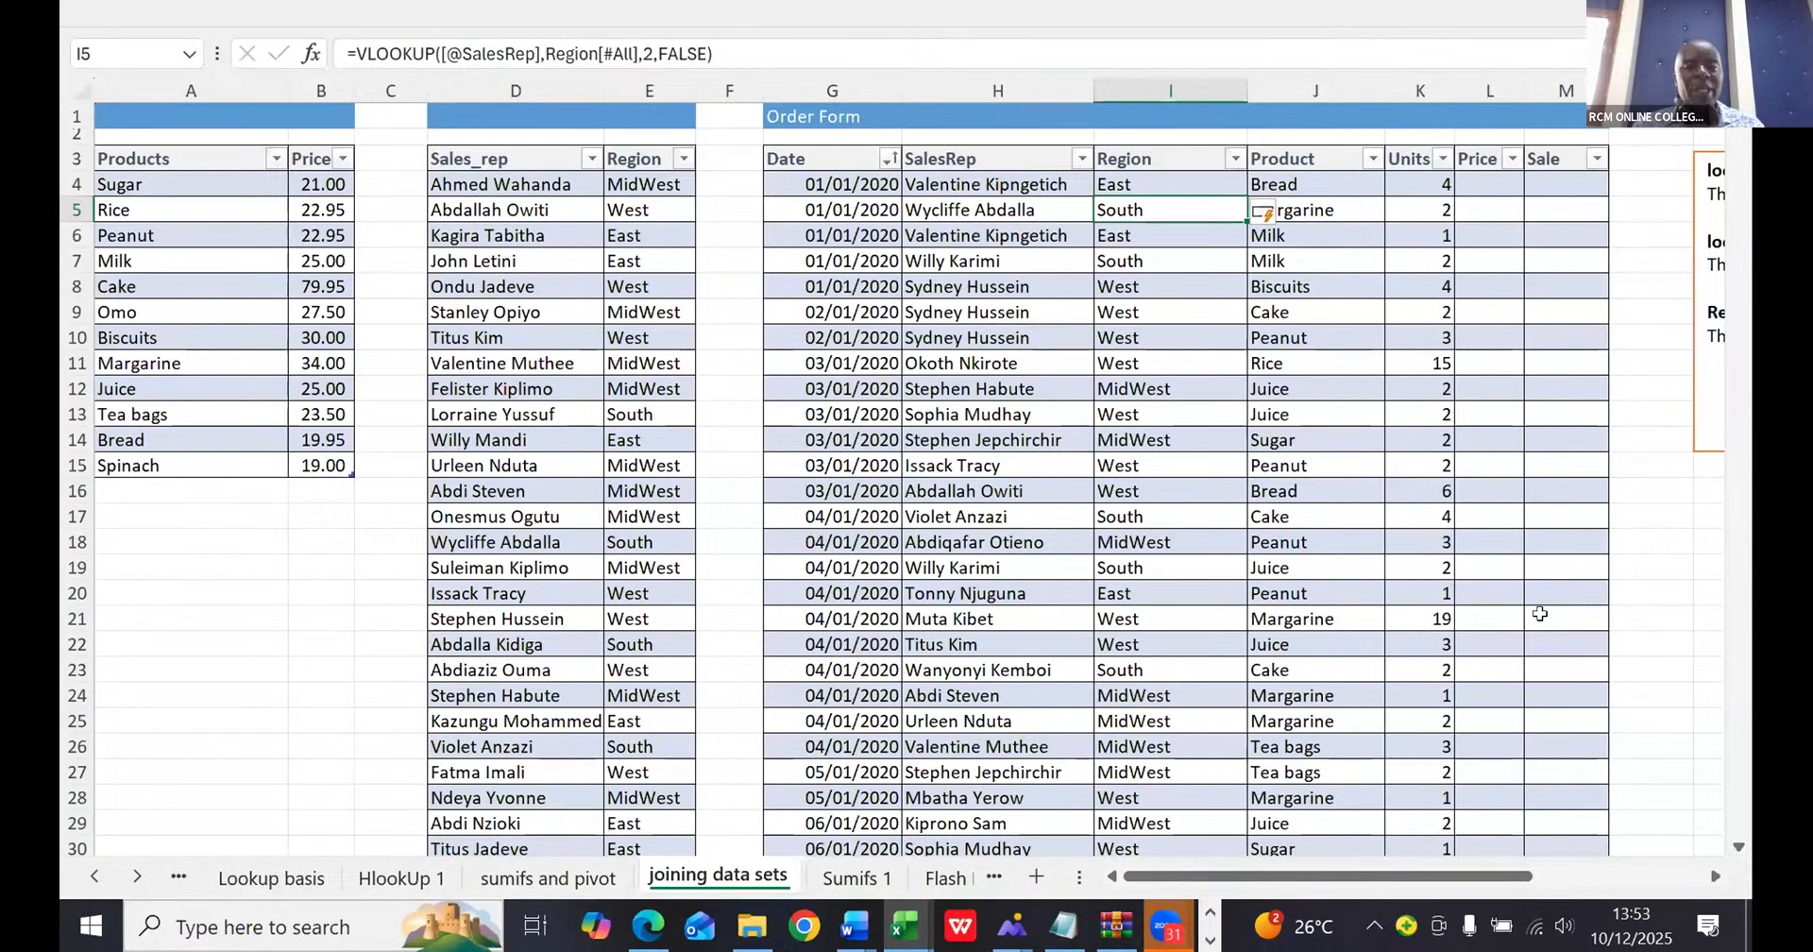
- Begin a VLOOKUP in the order form's first Price cell (L4), using the row's Product as lookup value and the whole Products table as array
click(1471, 178)
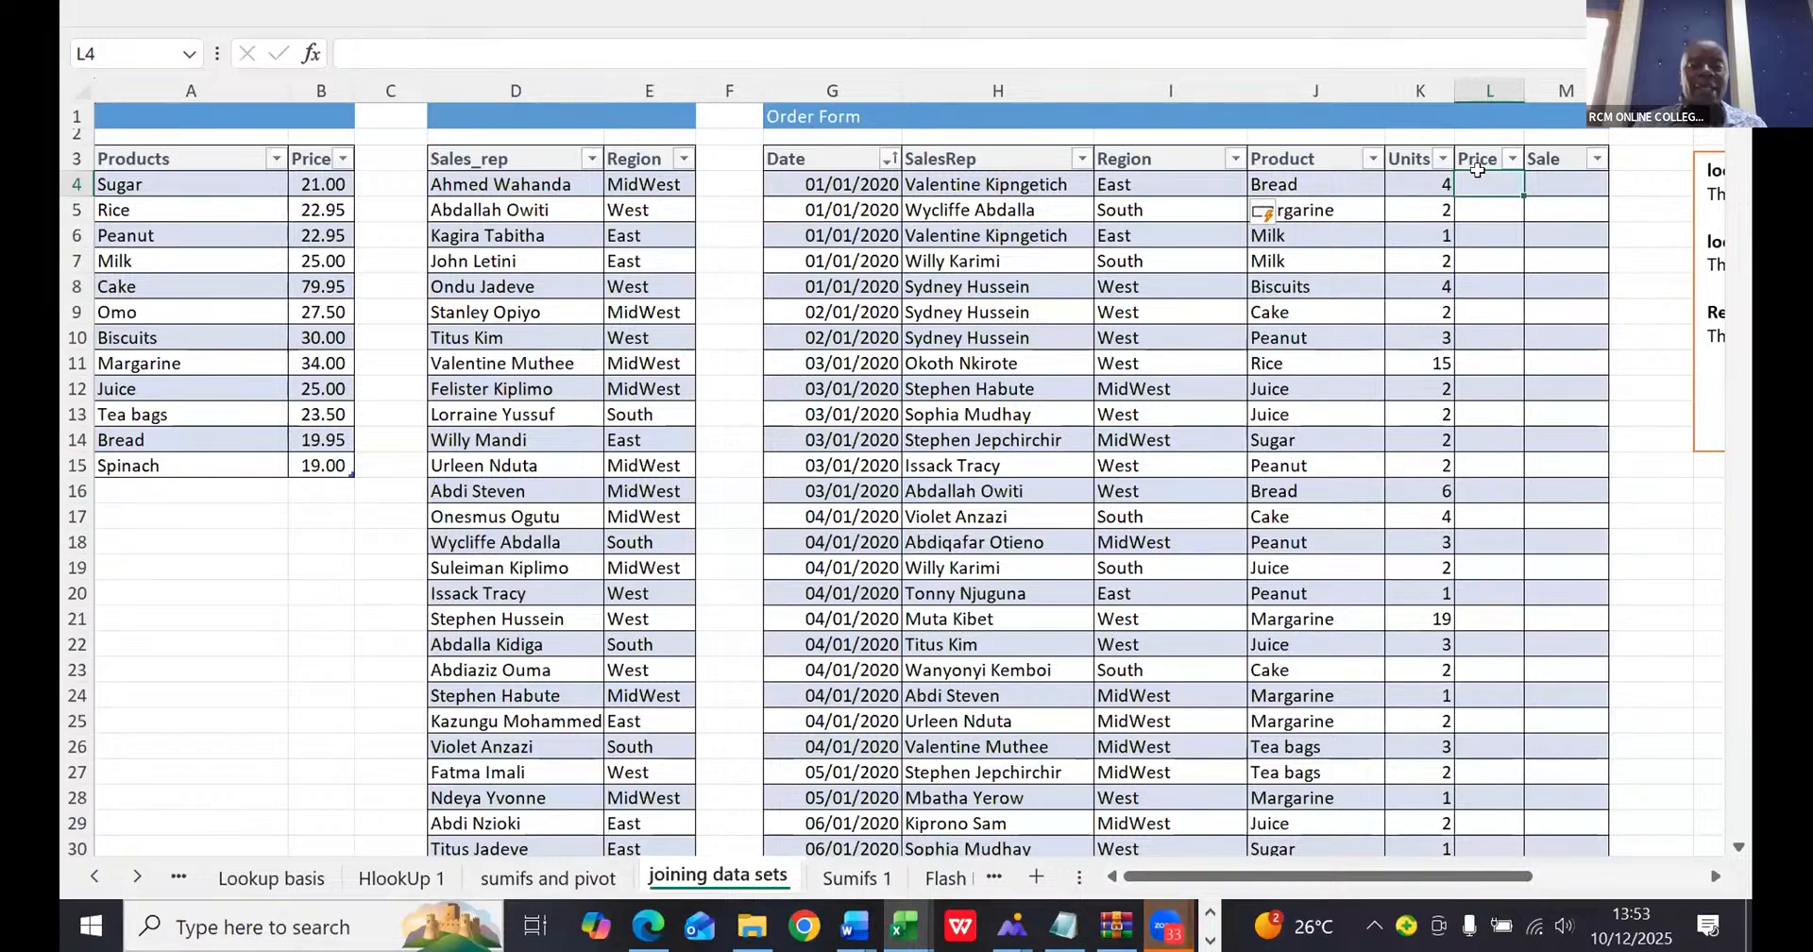
text(=)
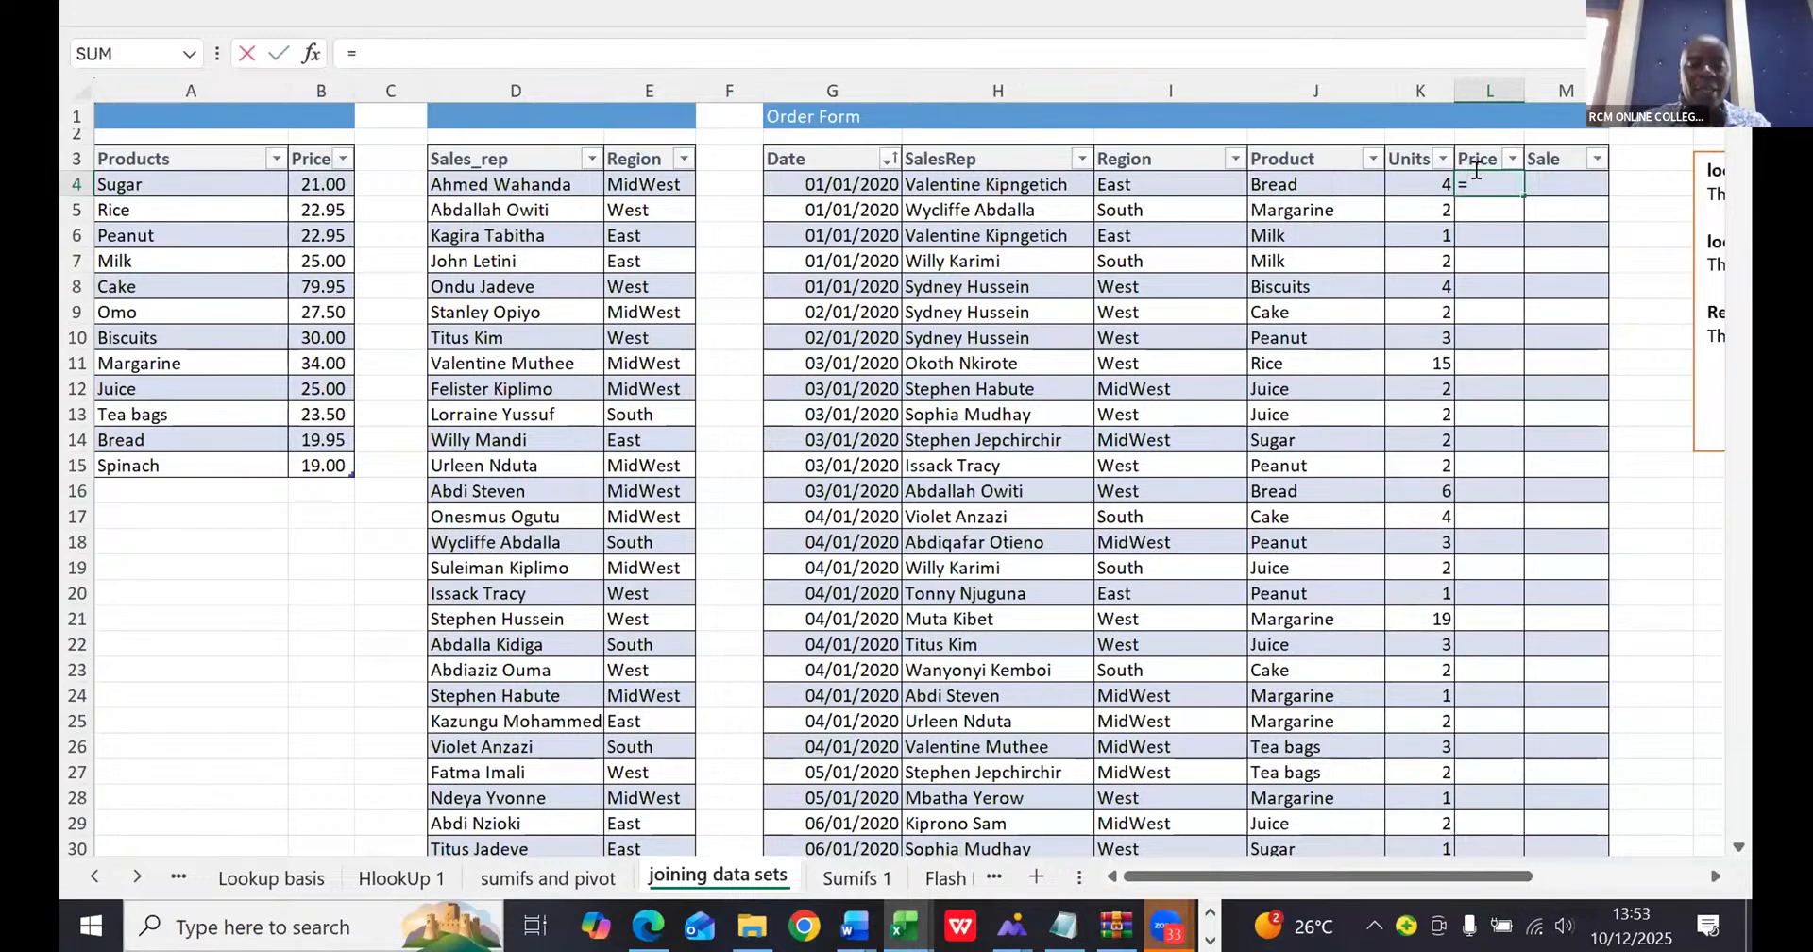
text(vlo)
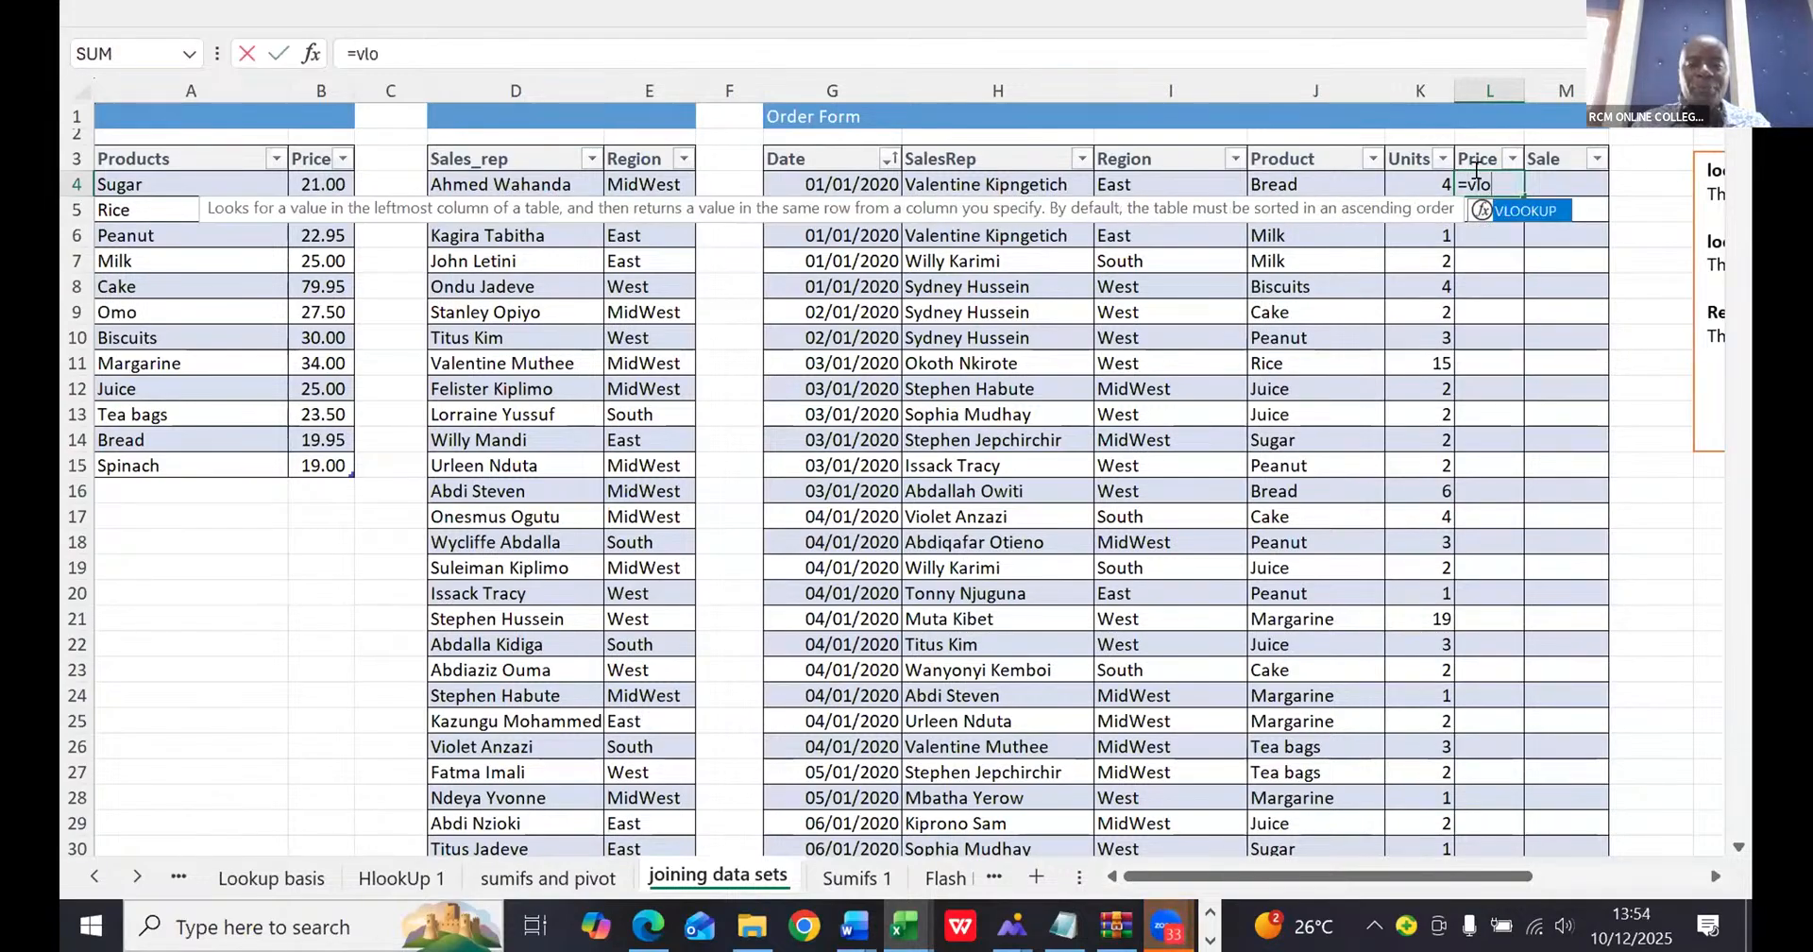
key(Tab)
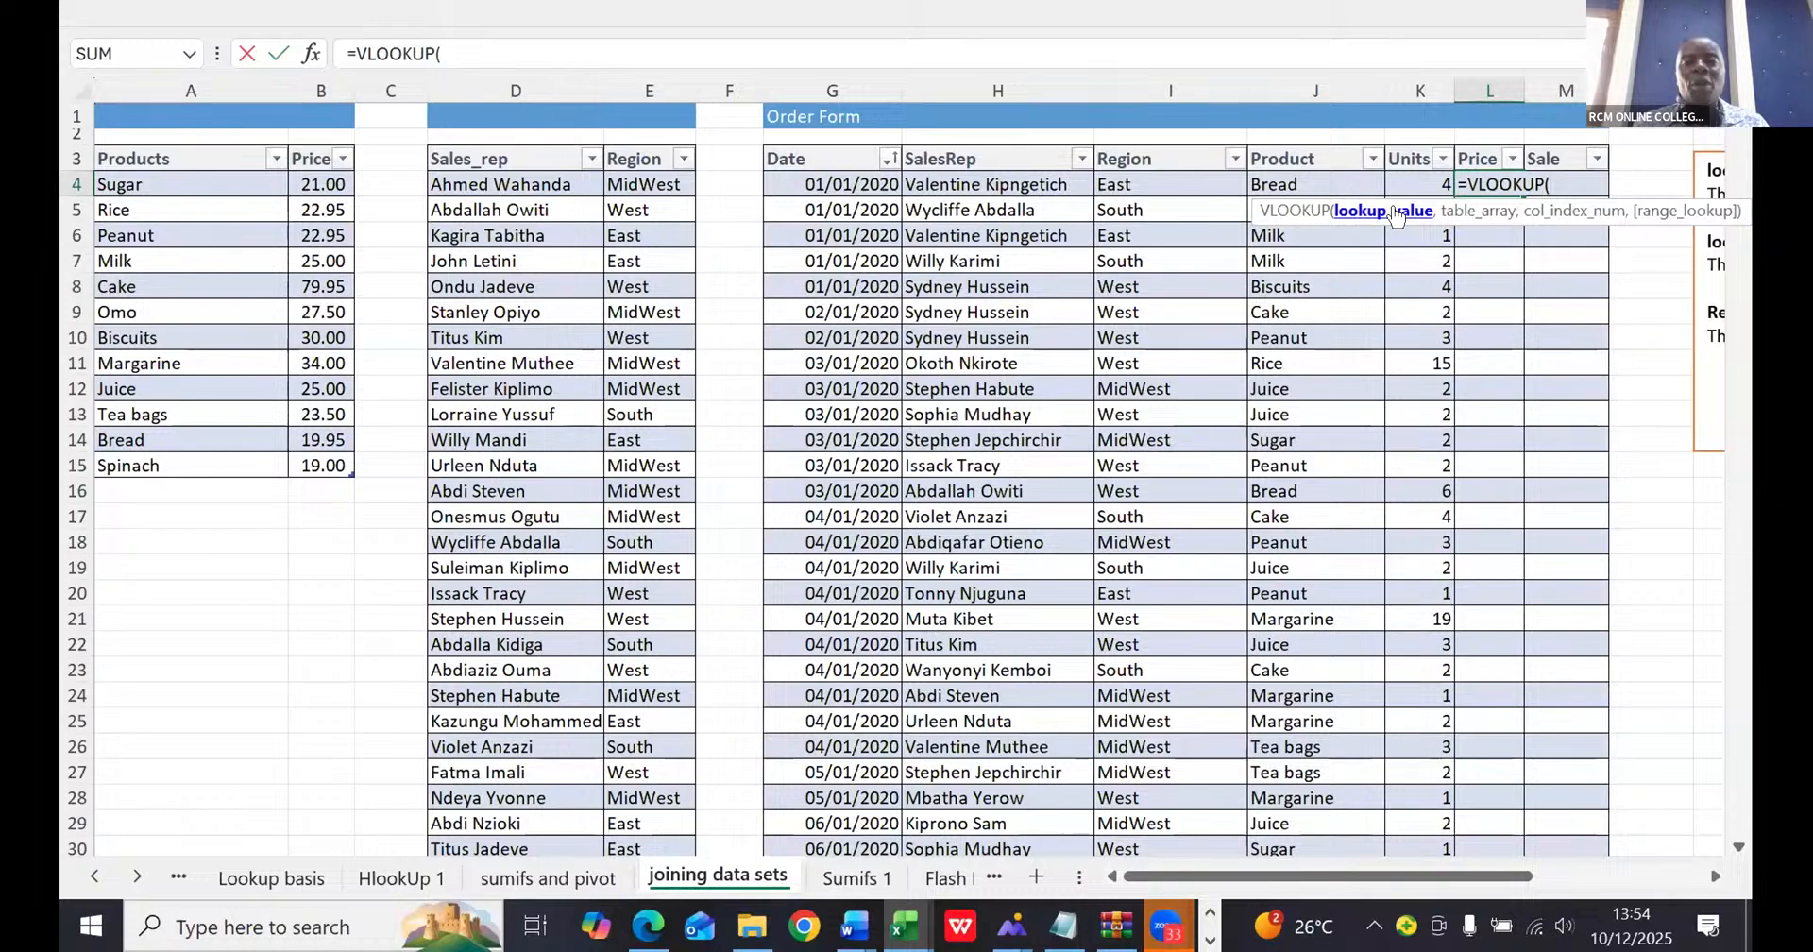
click(1257, 179)
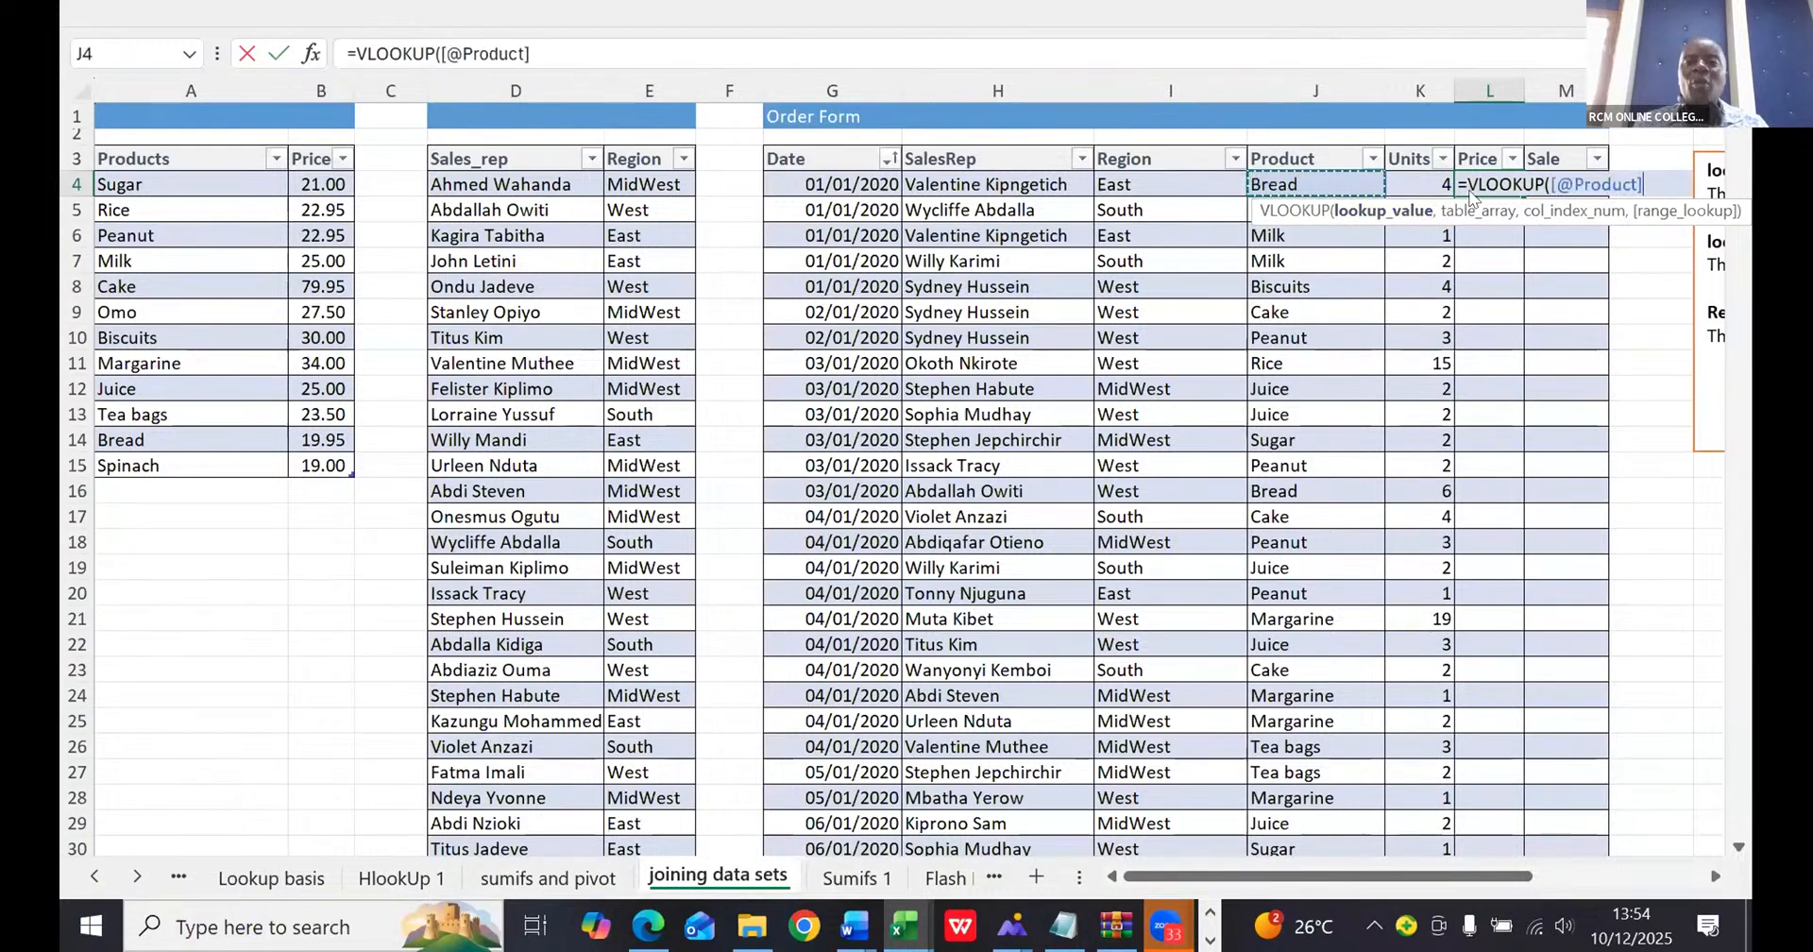
text(,)
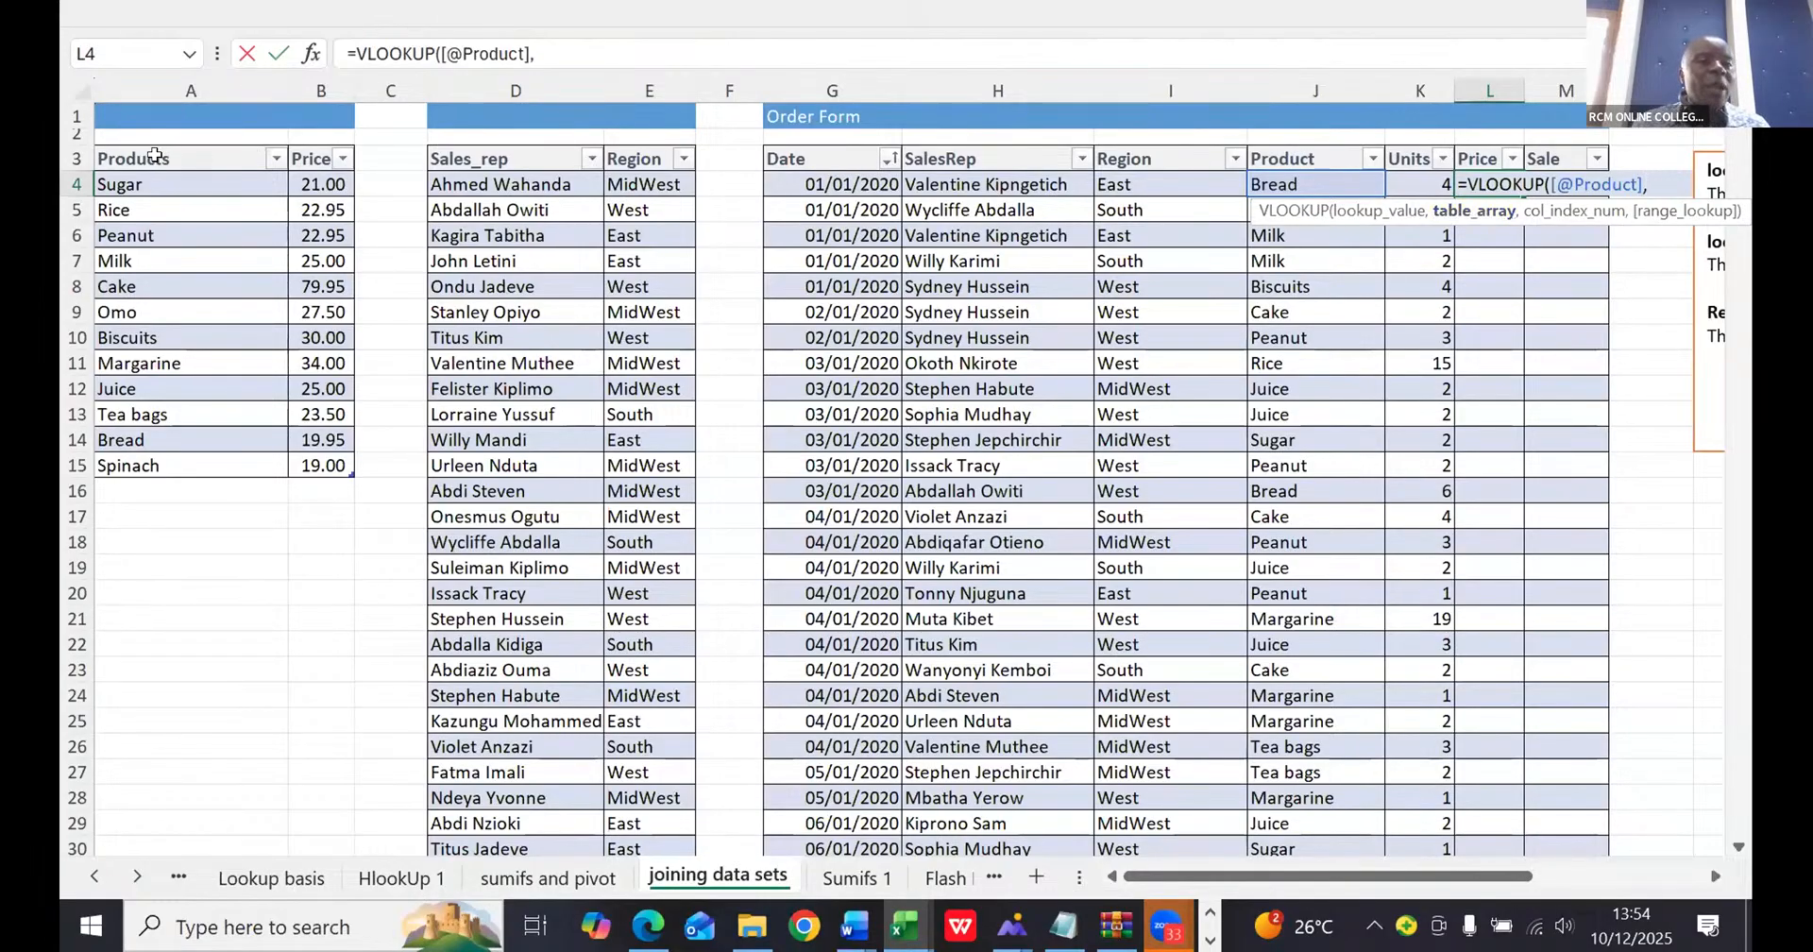
drag(159, 156, 156, 158)
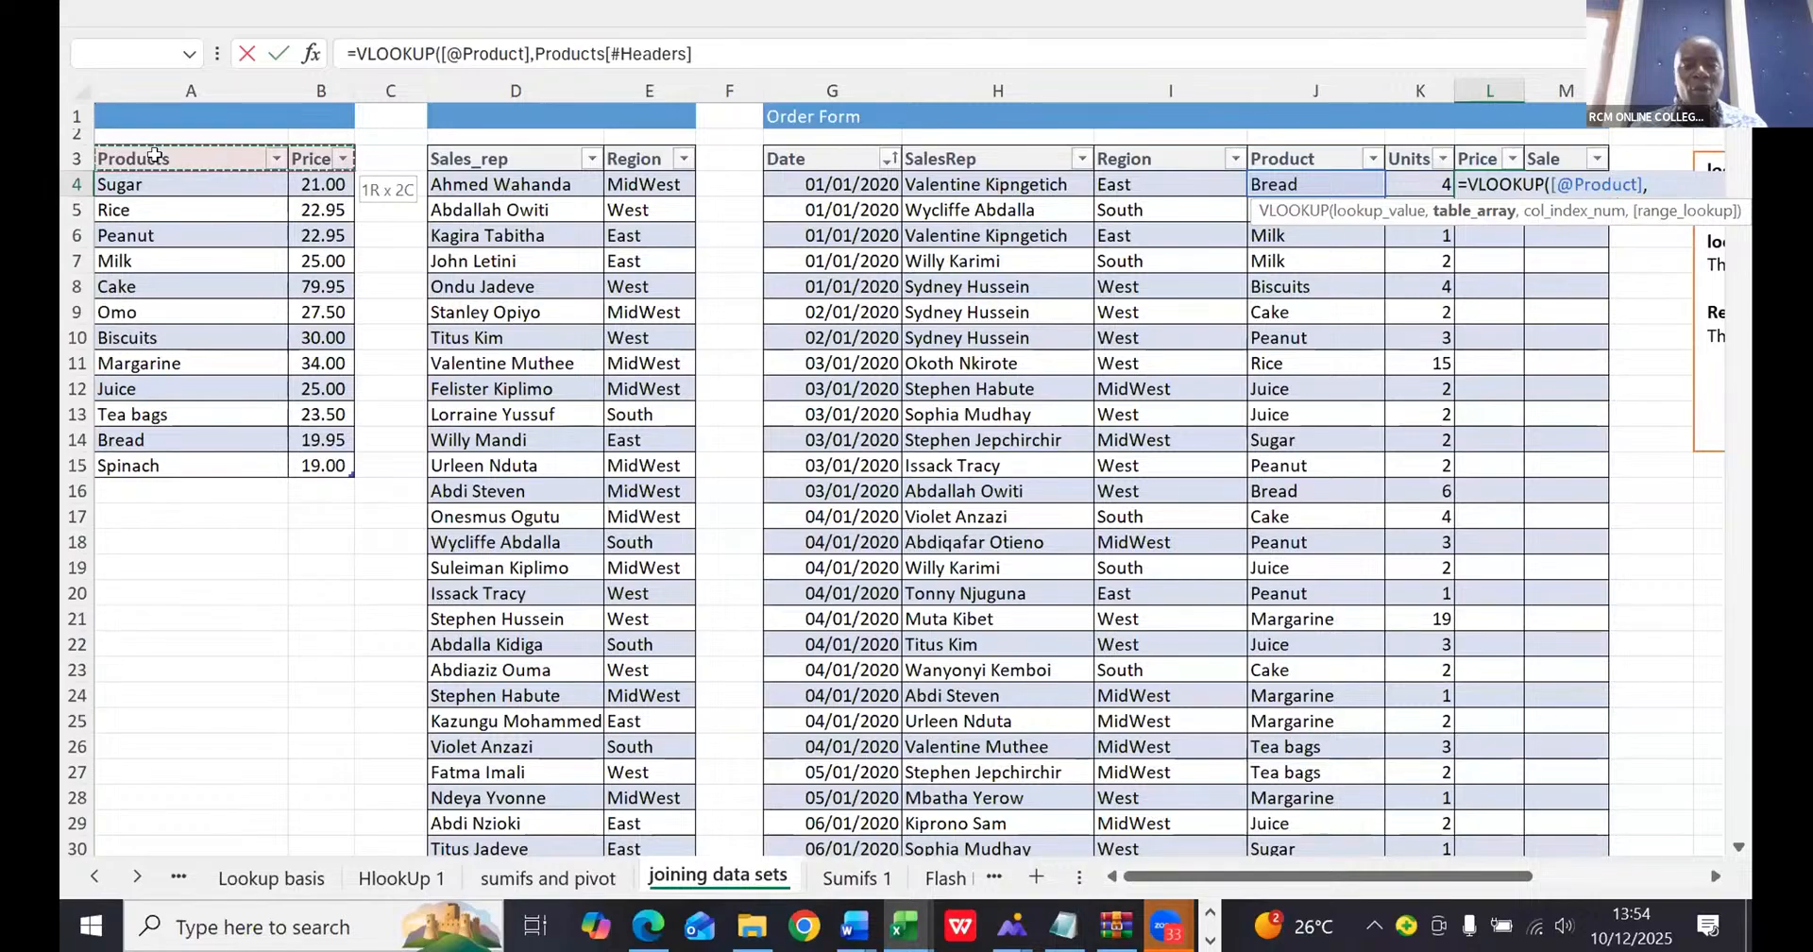
key(ctrl+shift+Down)
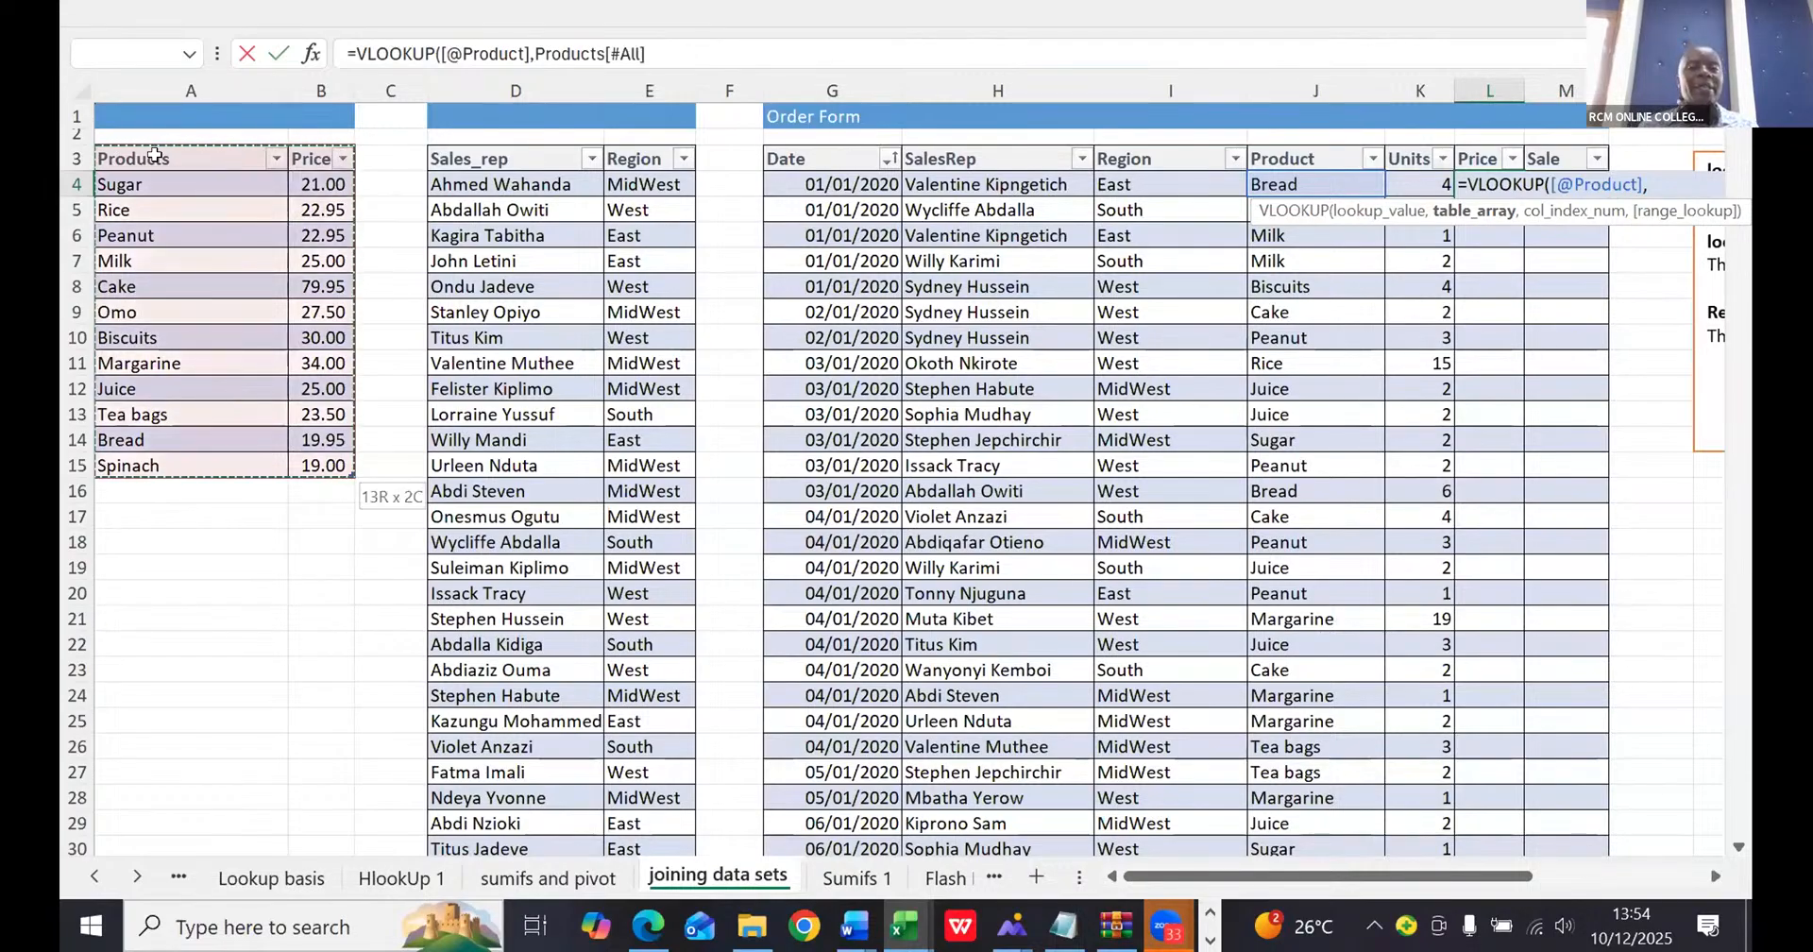
text(,)
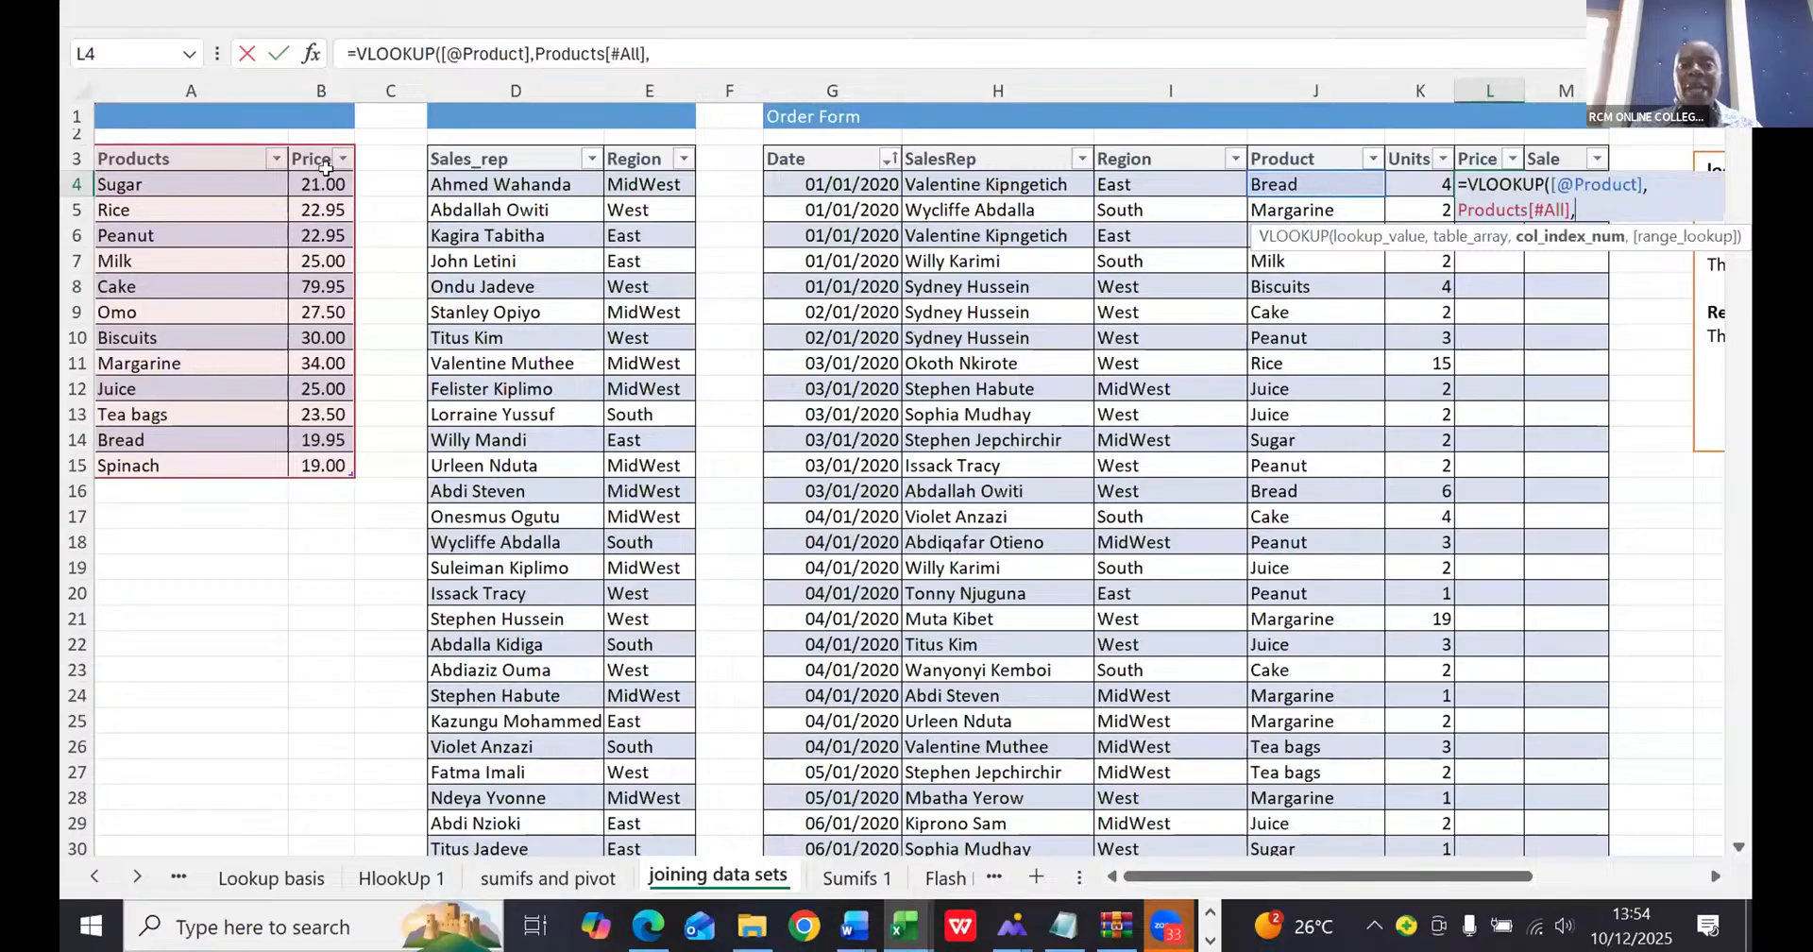
- Complete the Price lookup formula with column index 2 and 0 for an exact match
text(2)
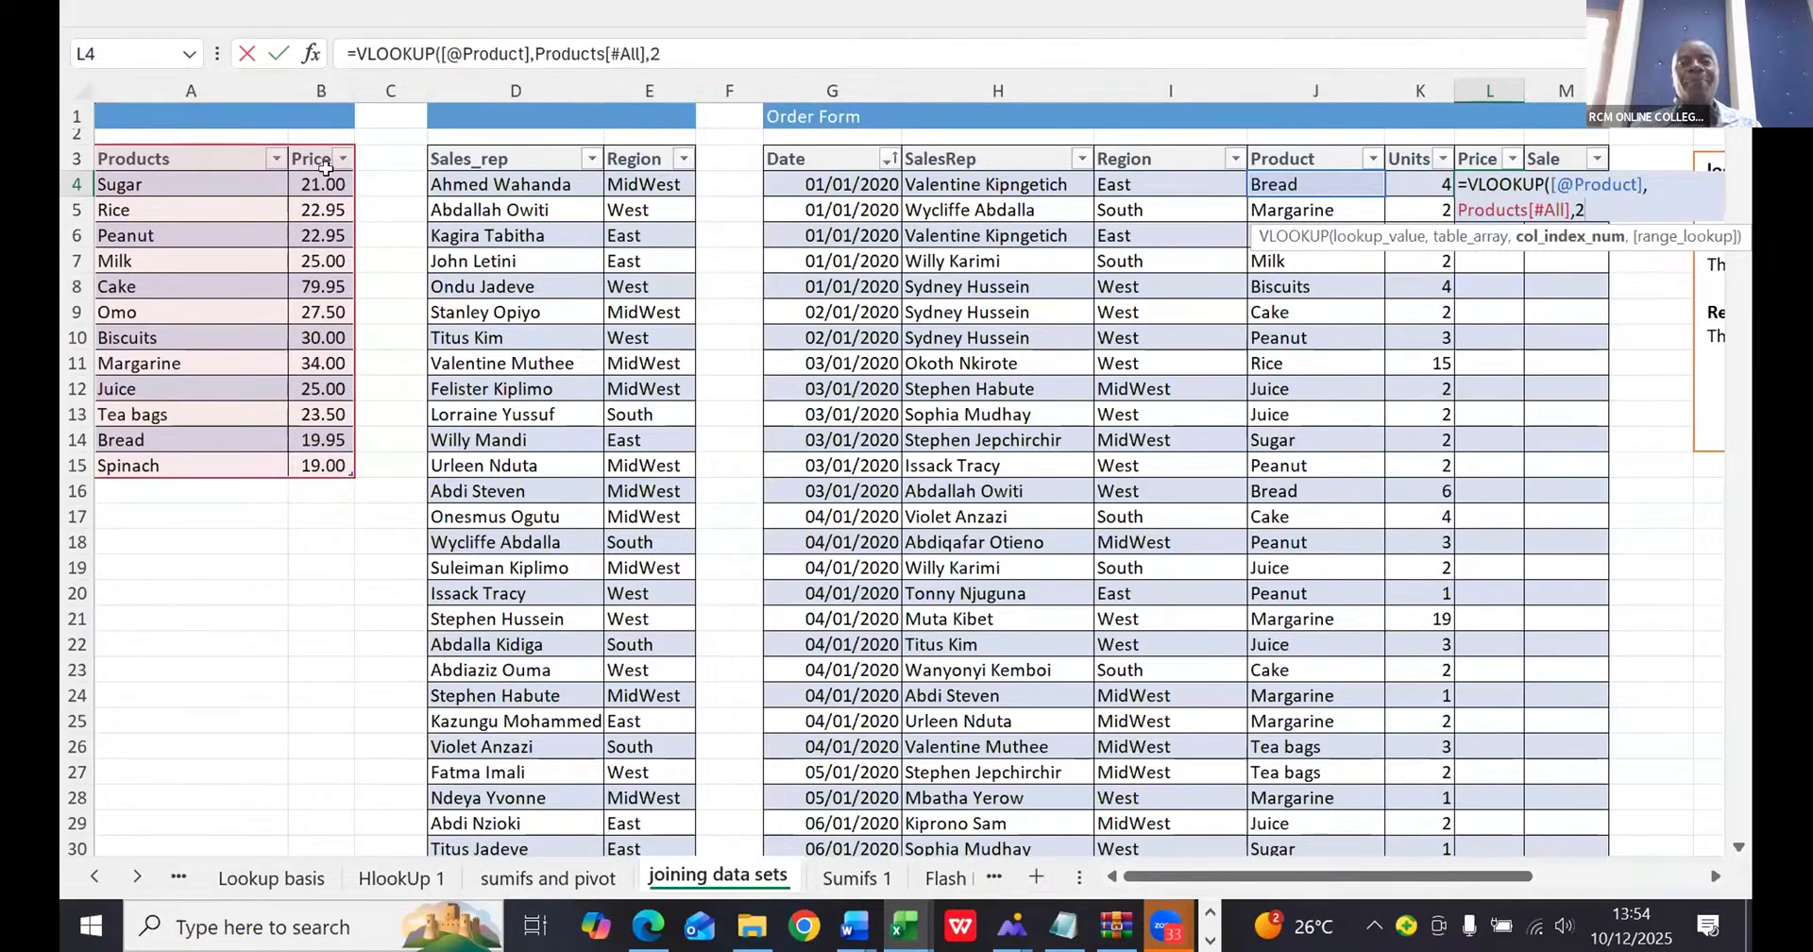
text(,)
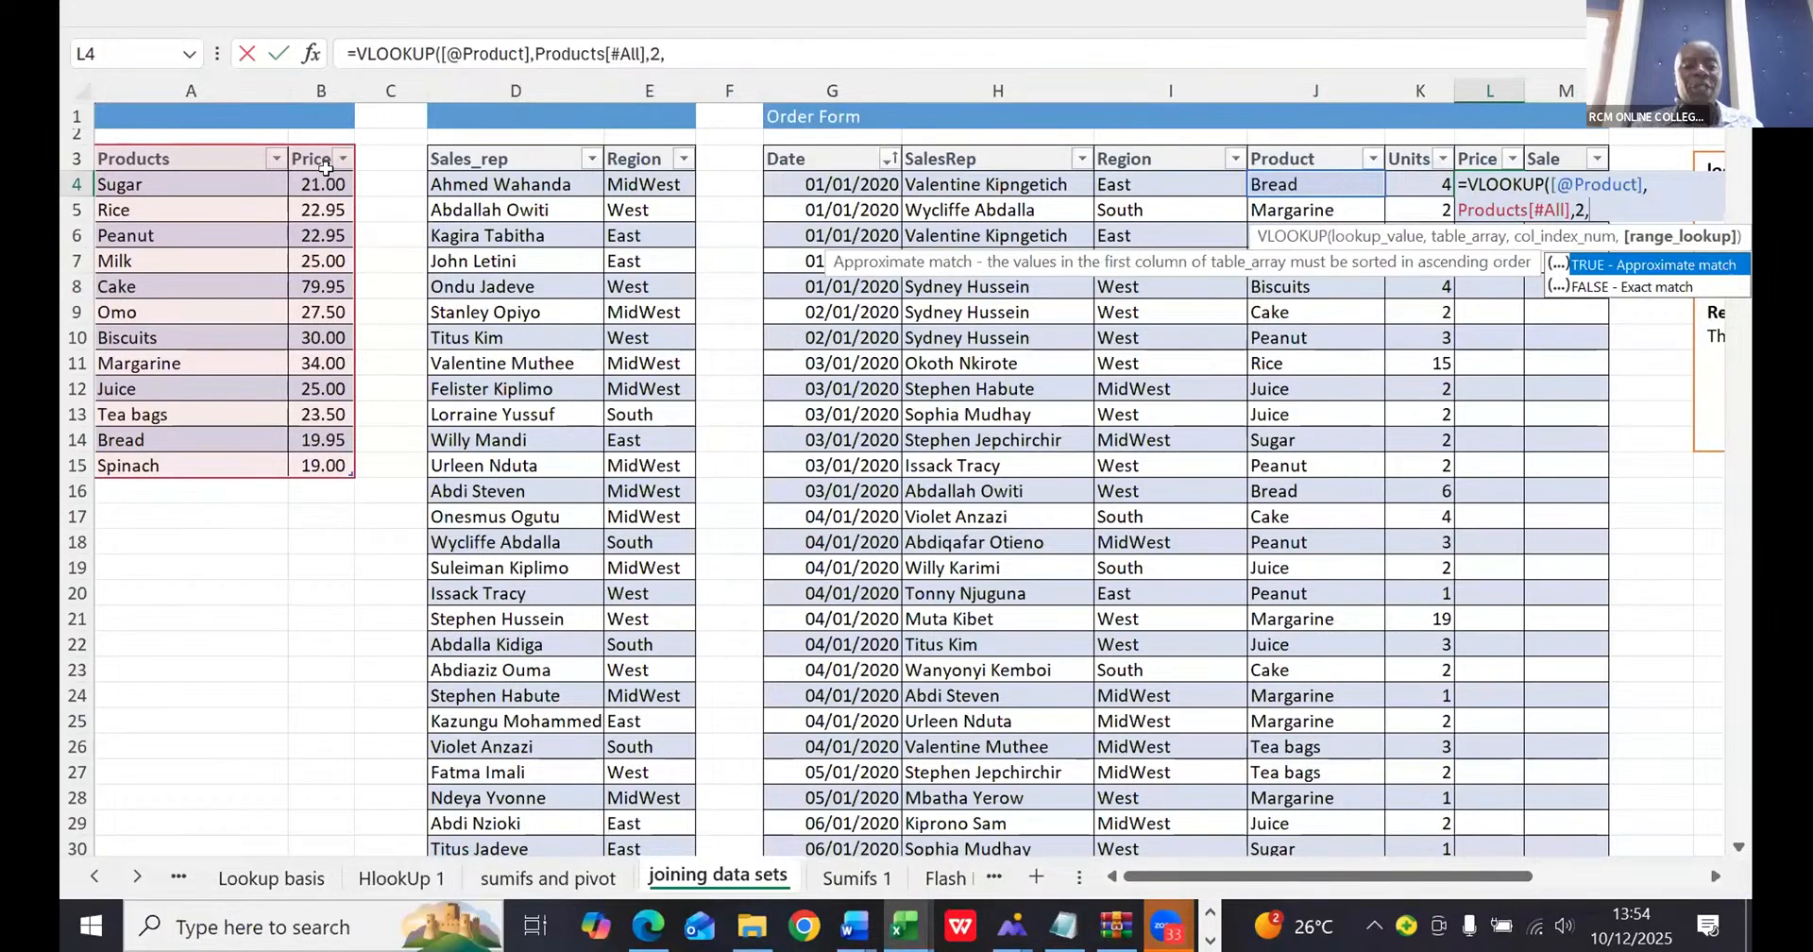
text(0)
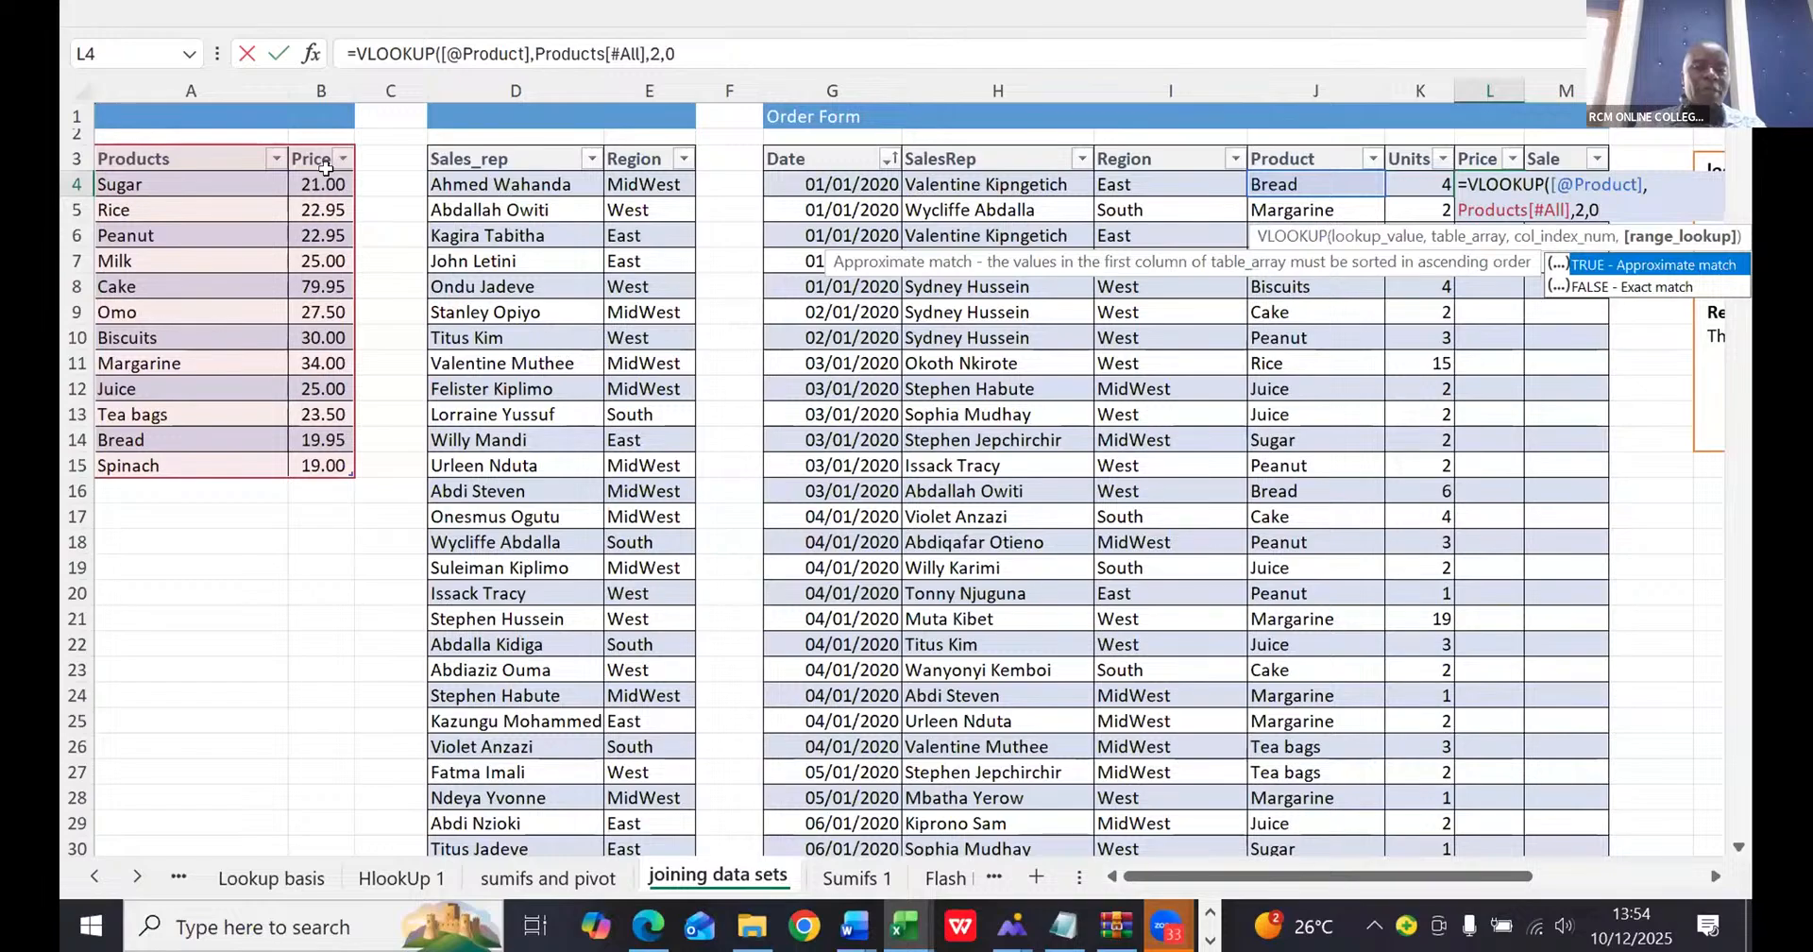
text())
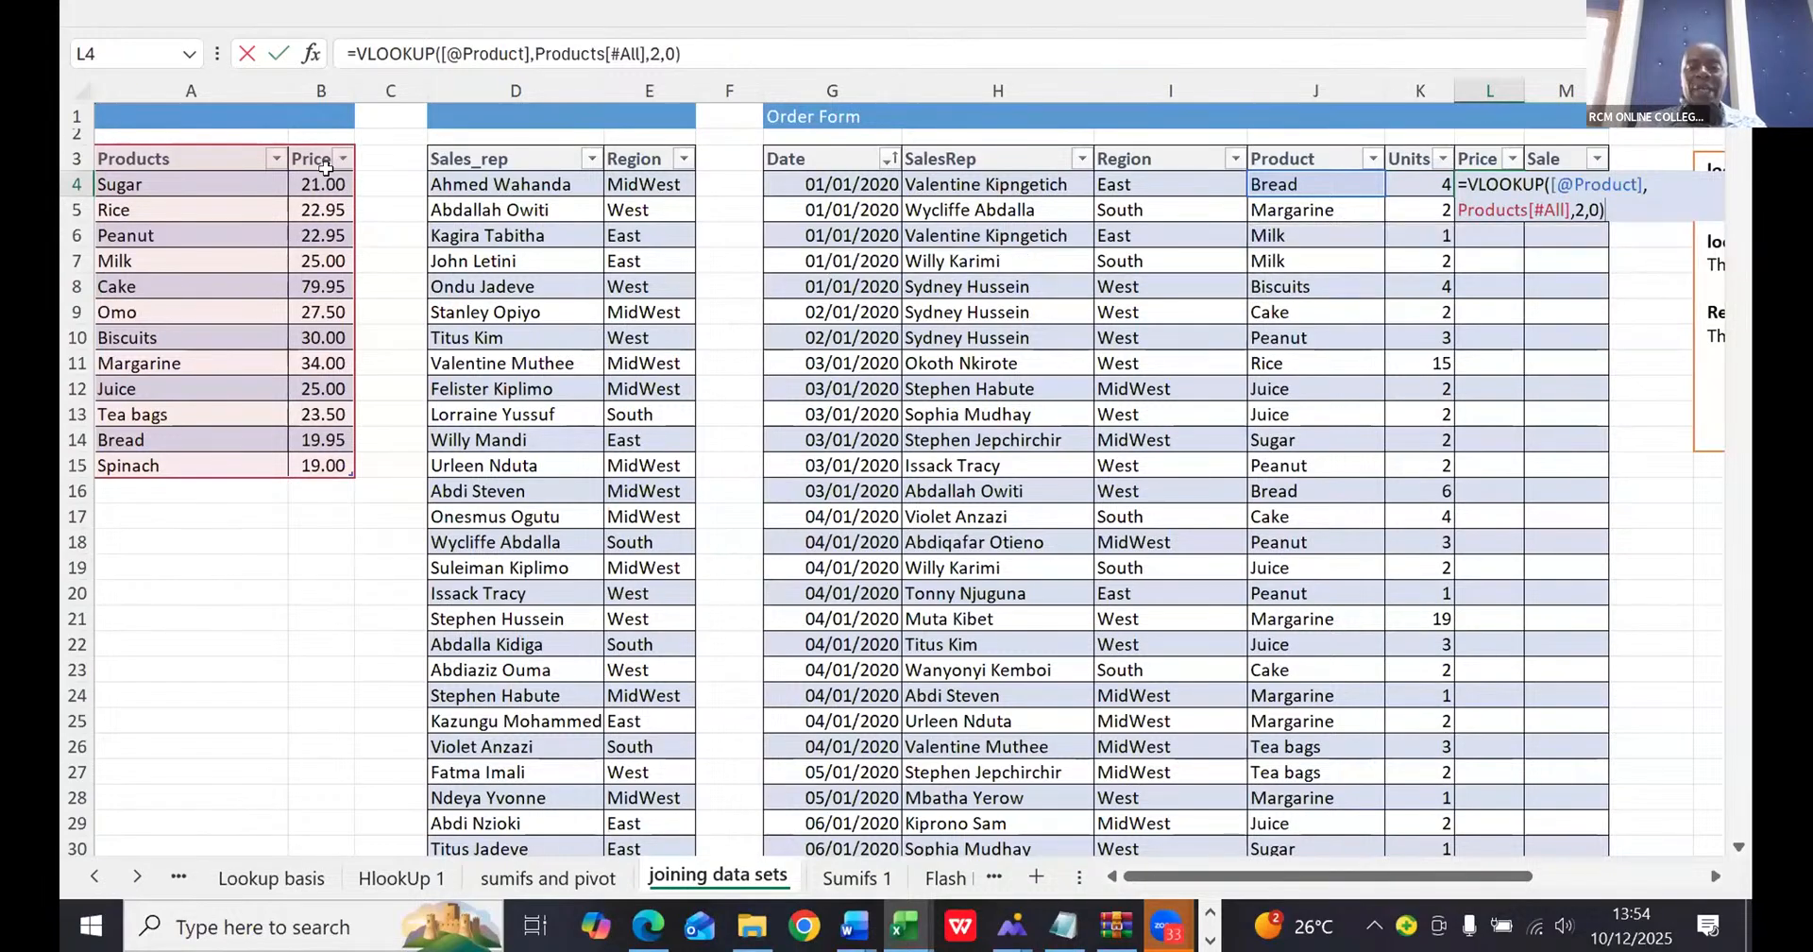
key(Return)
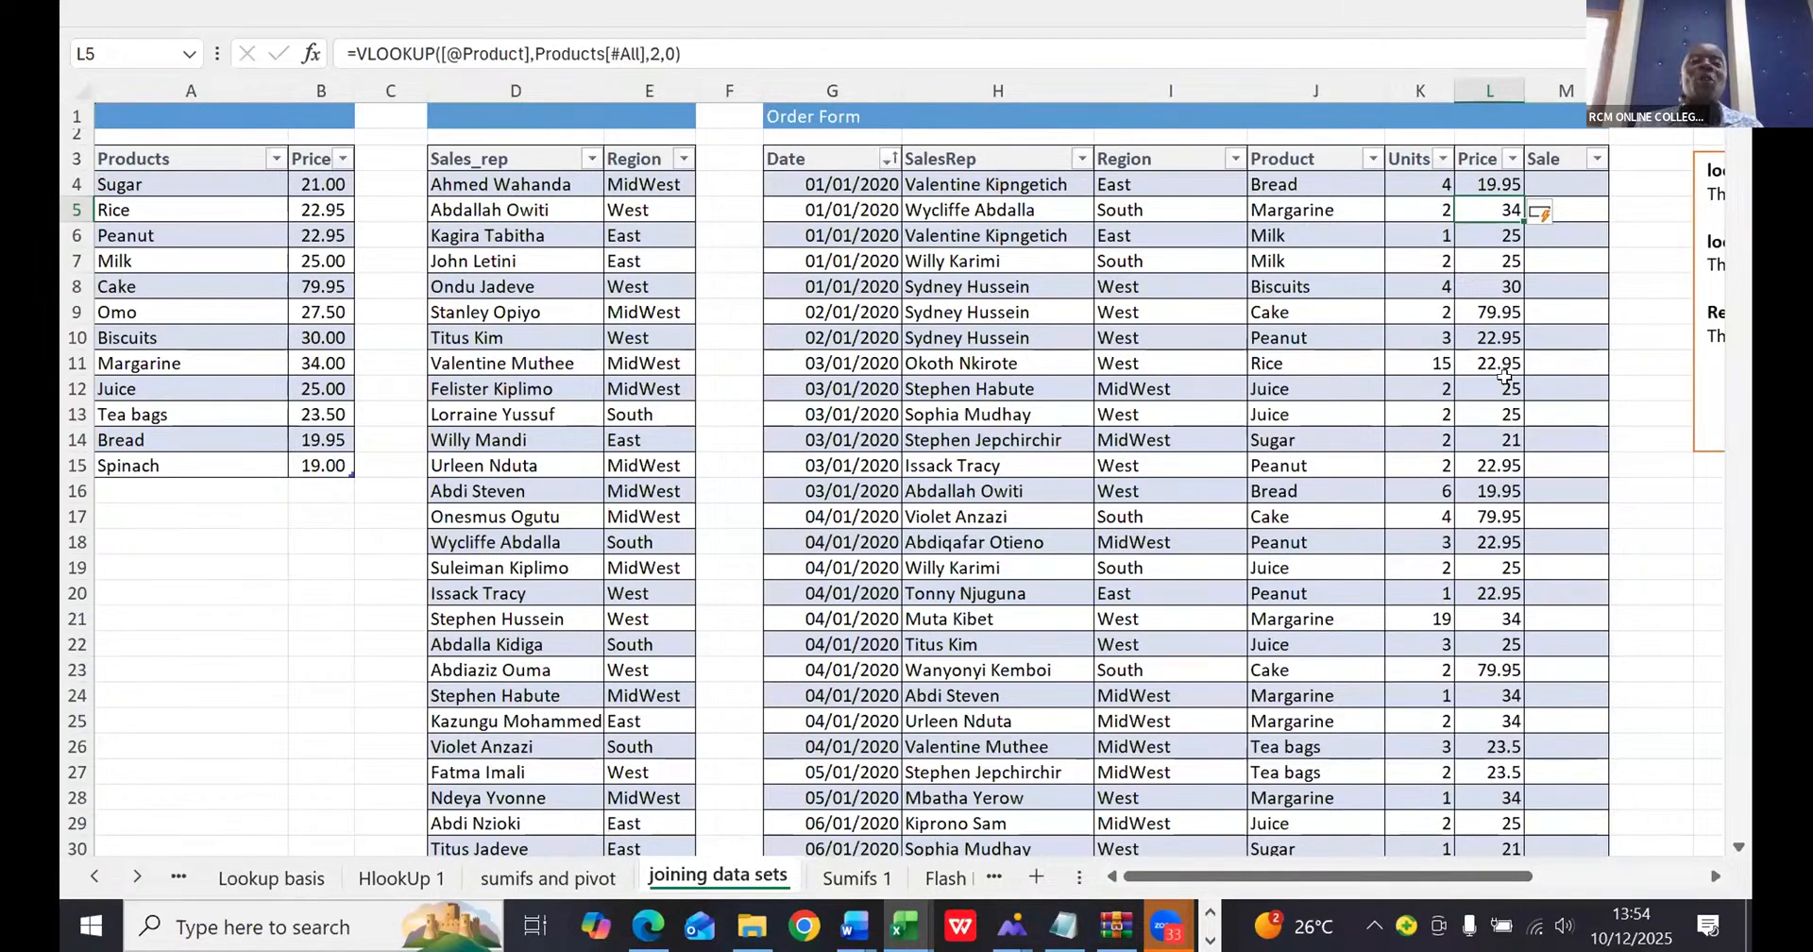
click(1552, 183)
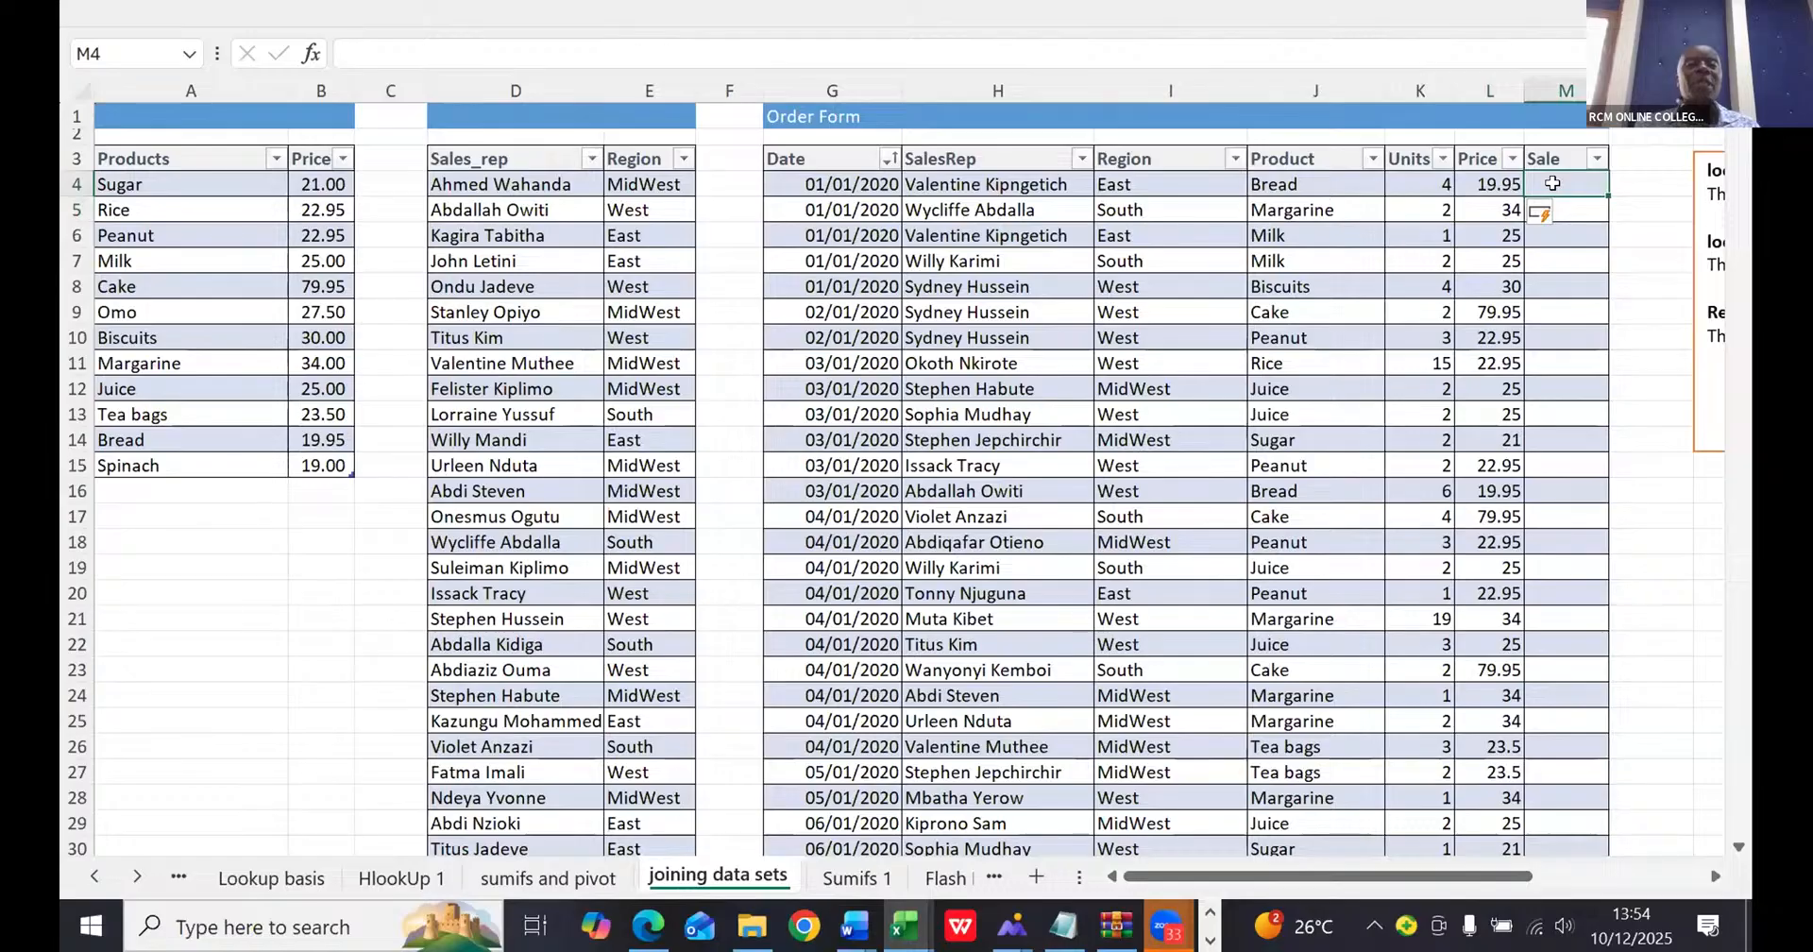
text(=)
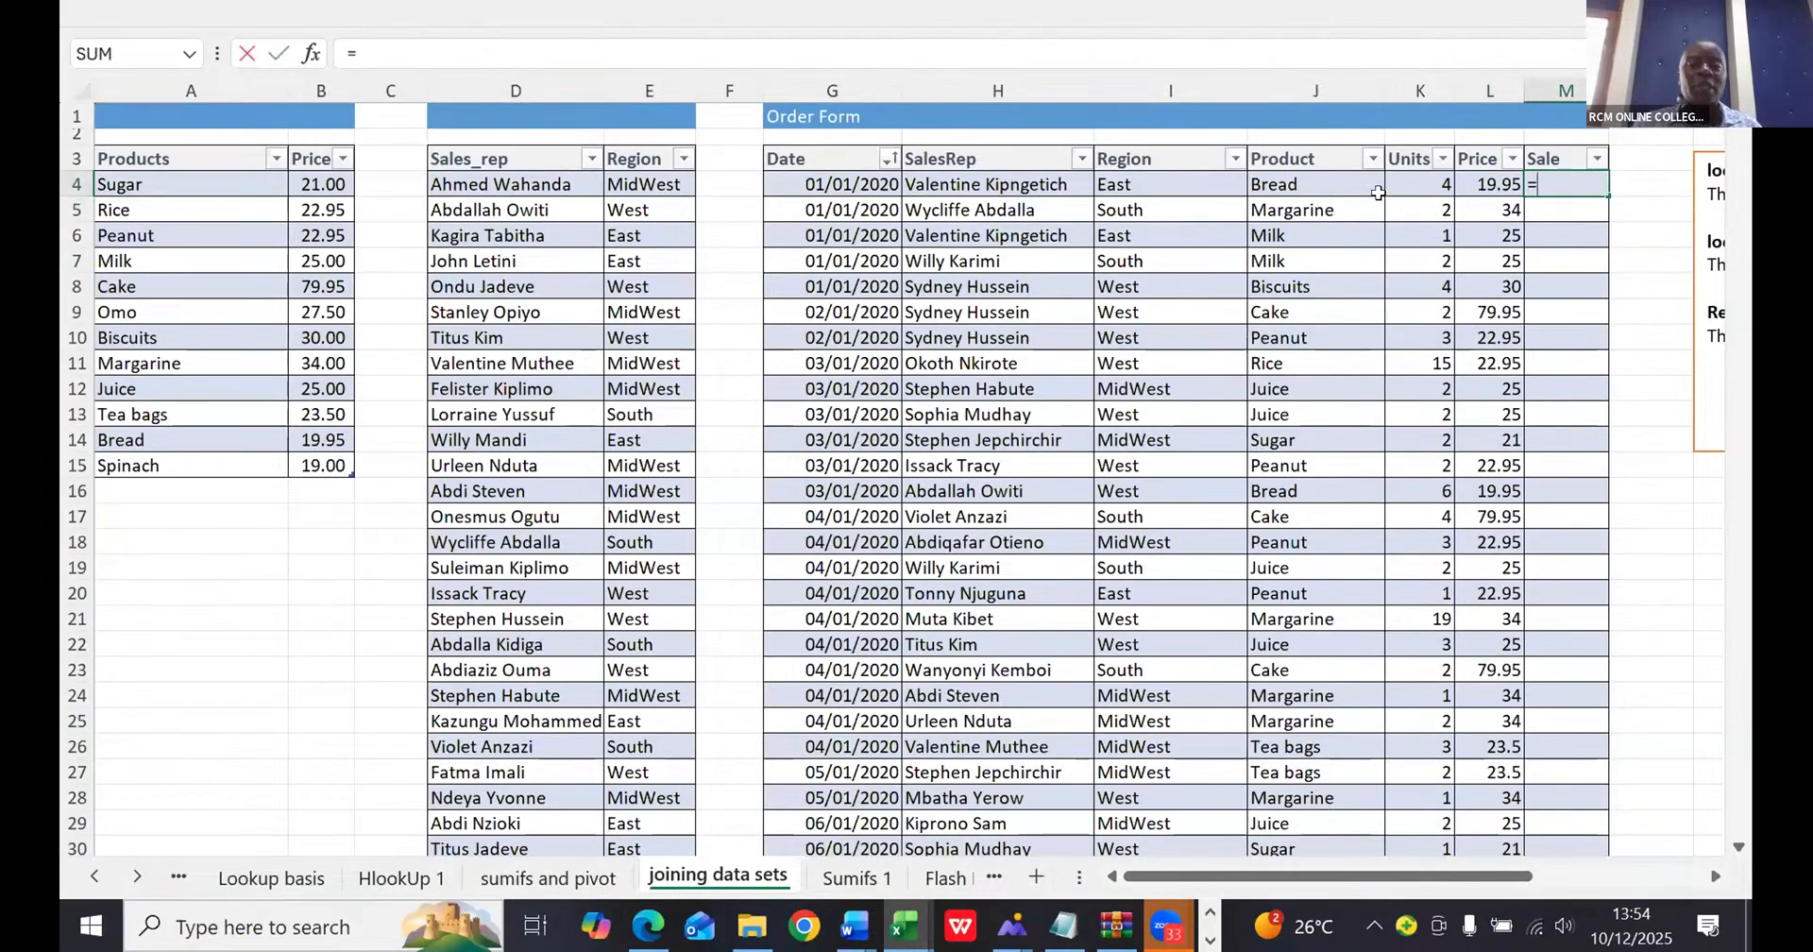
click(1420, 182)
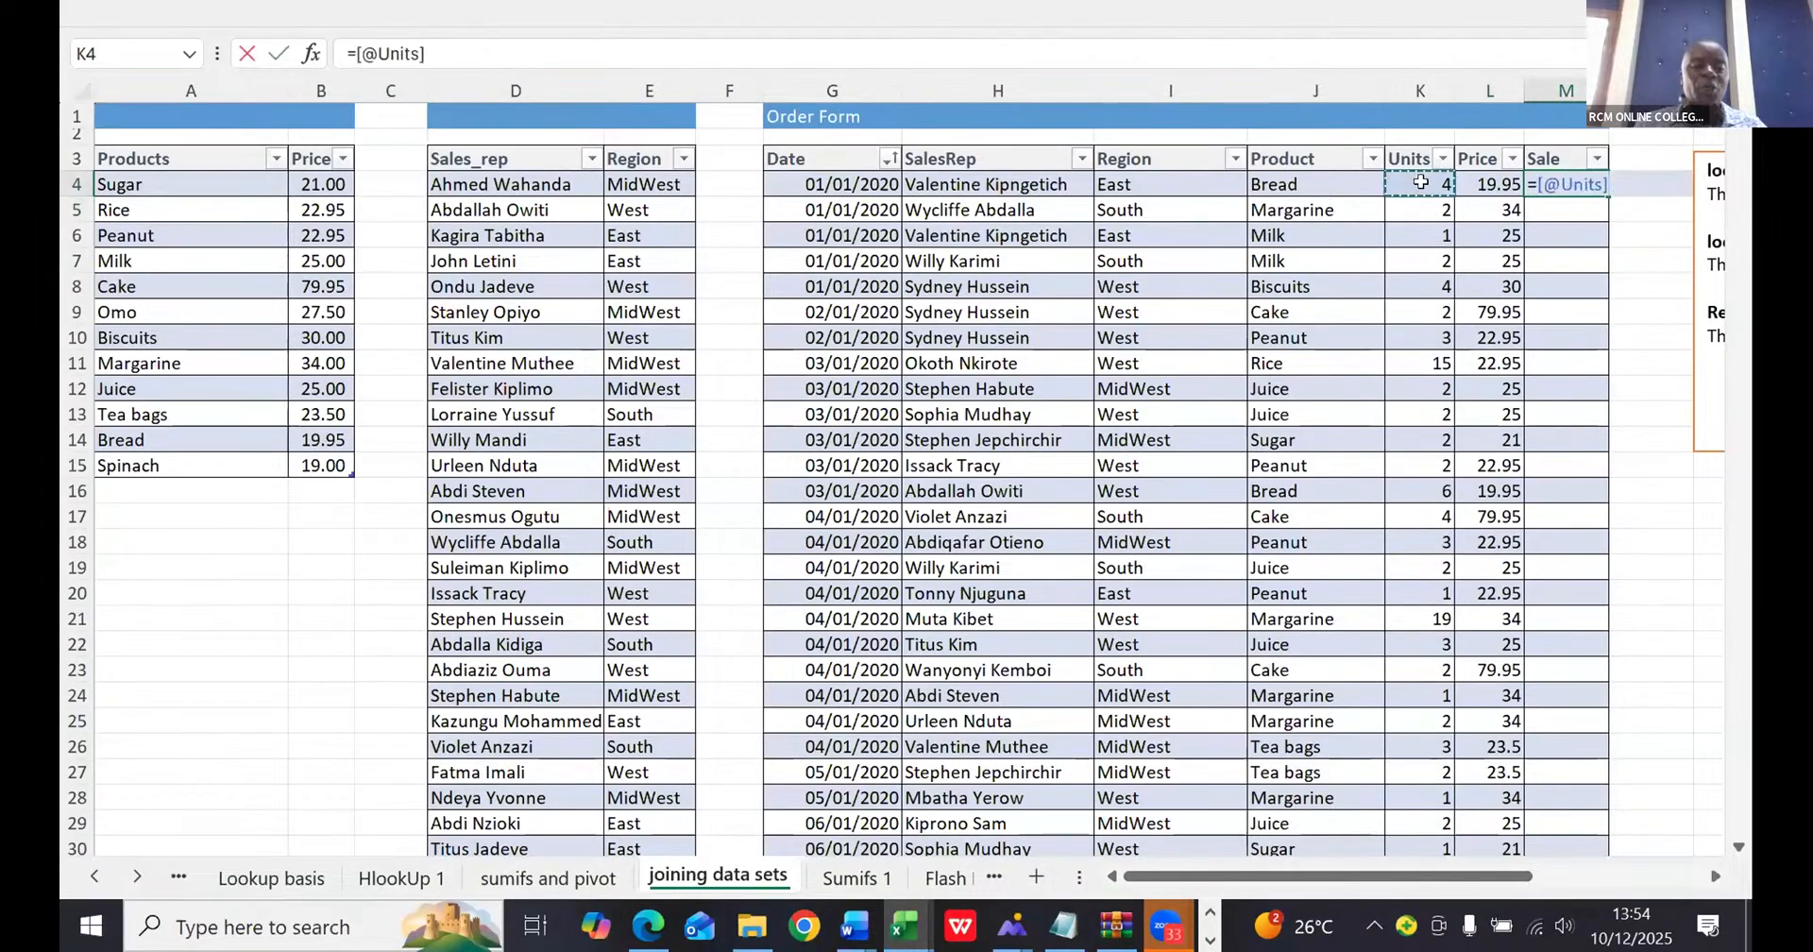
text(*)
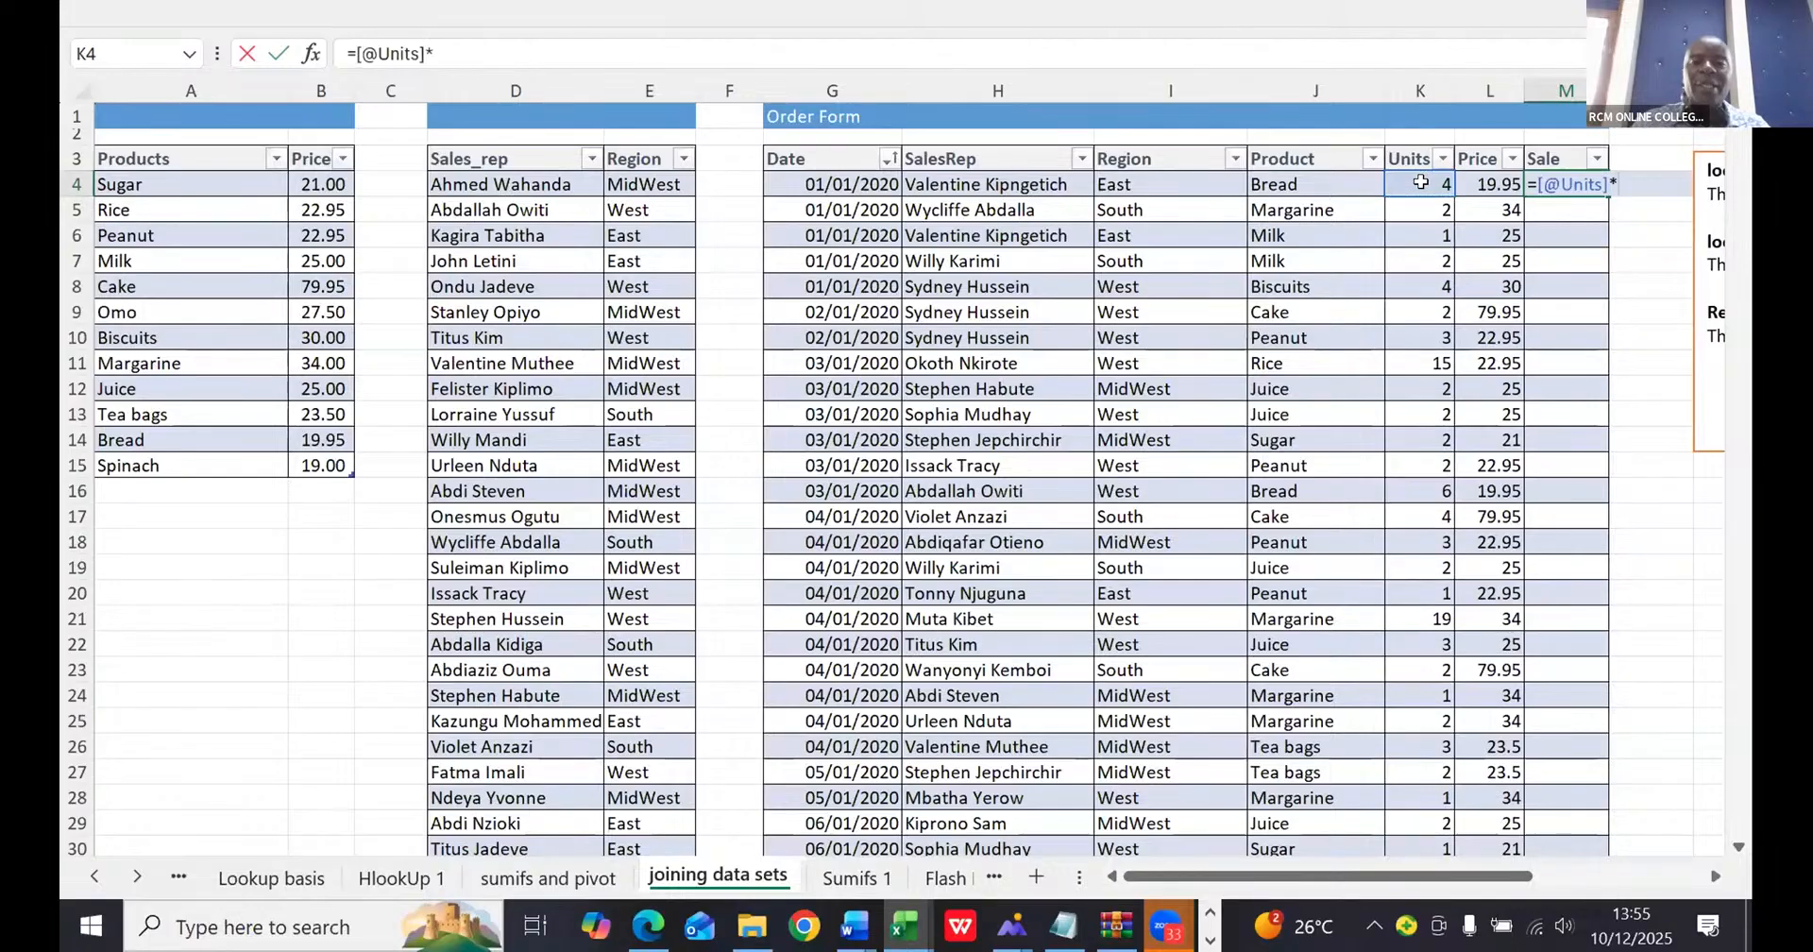
click(1478, 182)
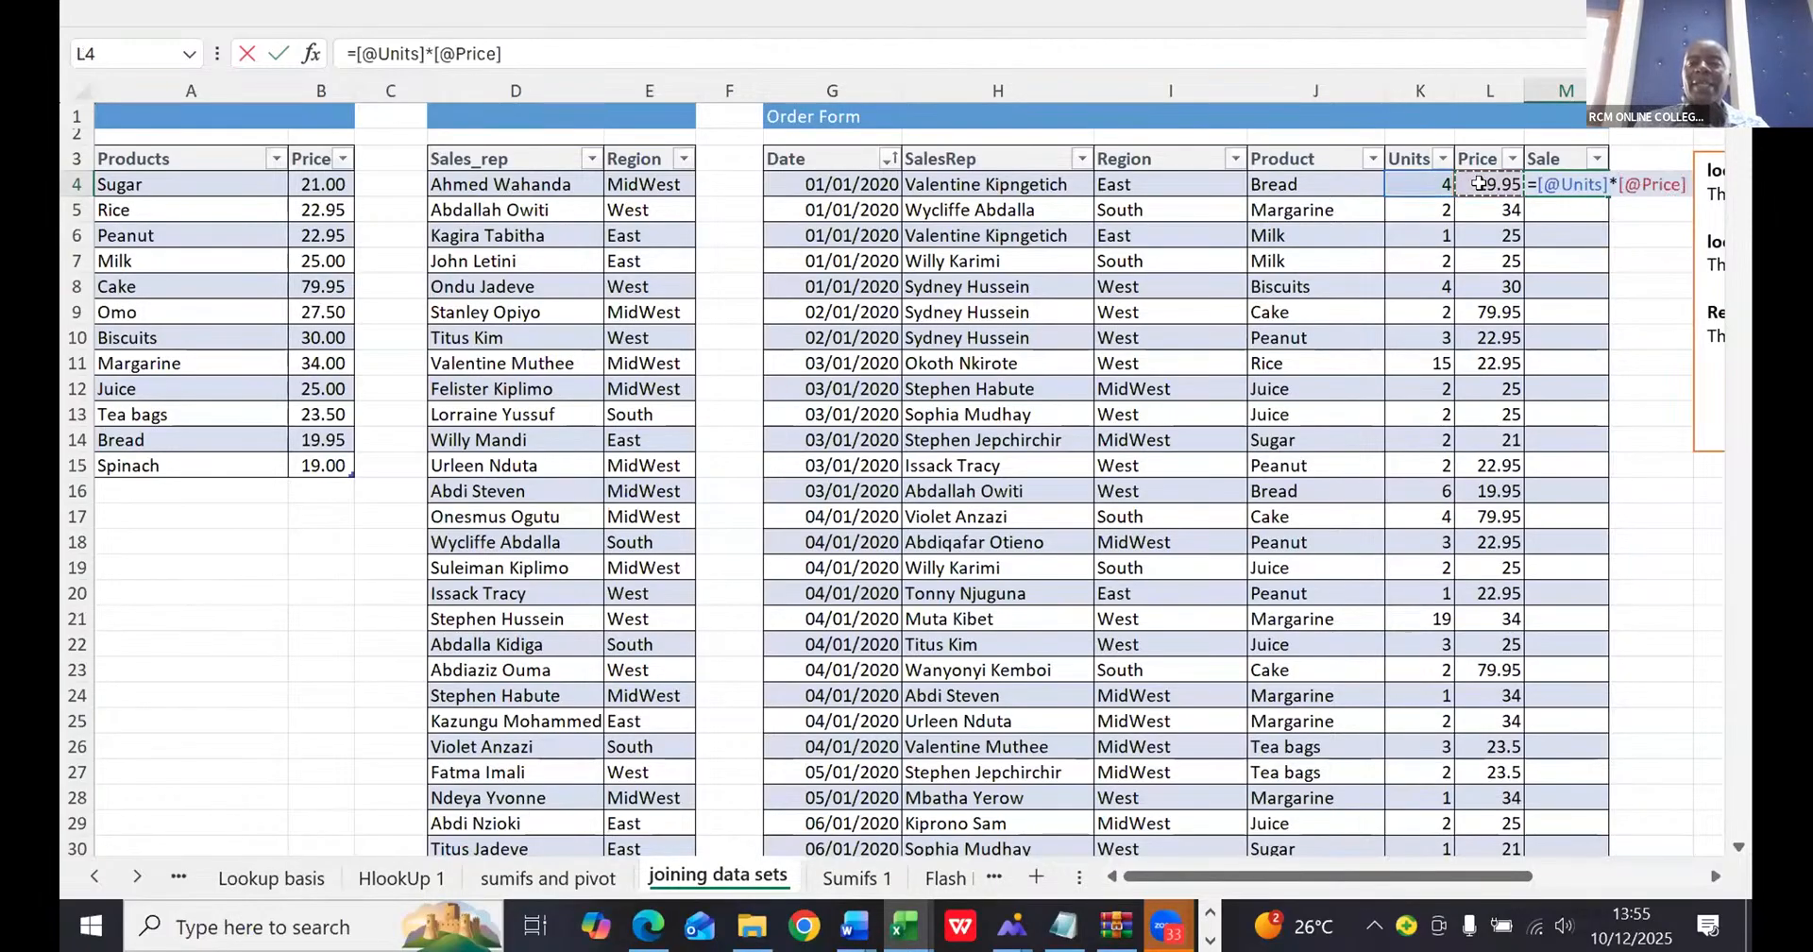
key(Return)
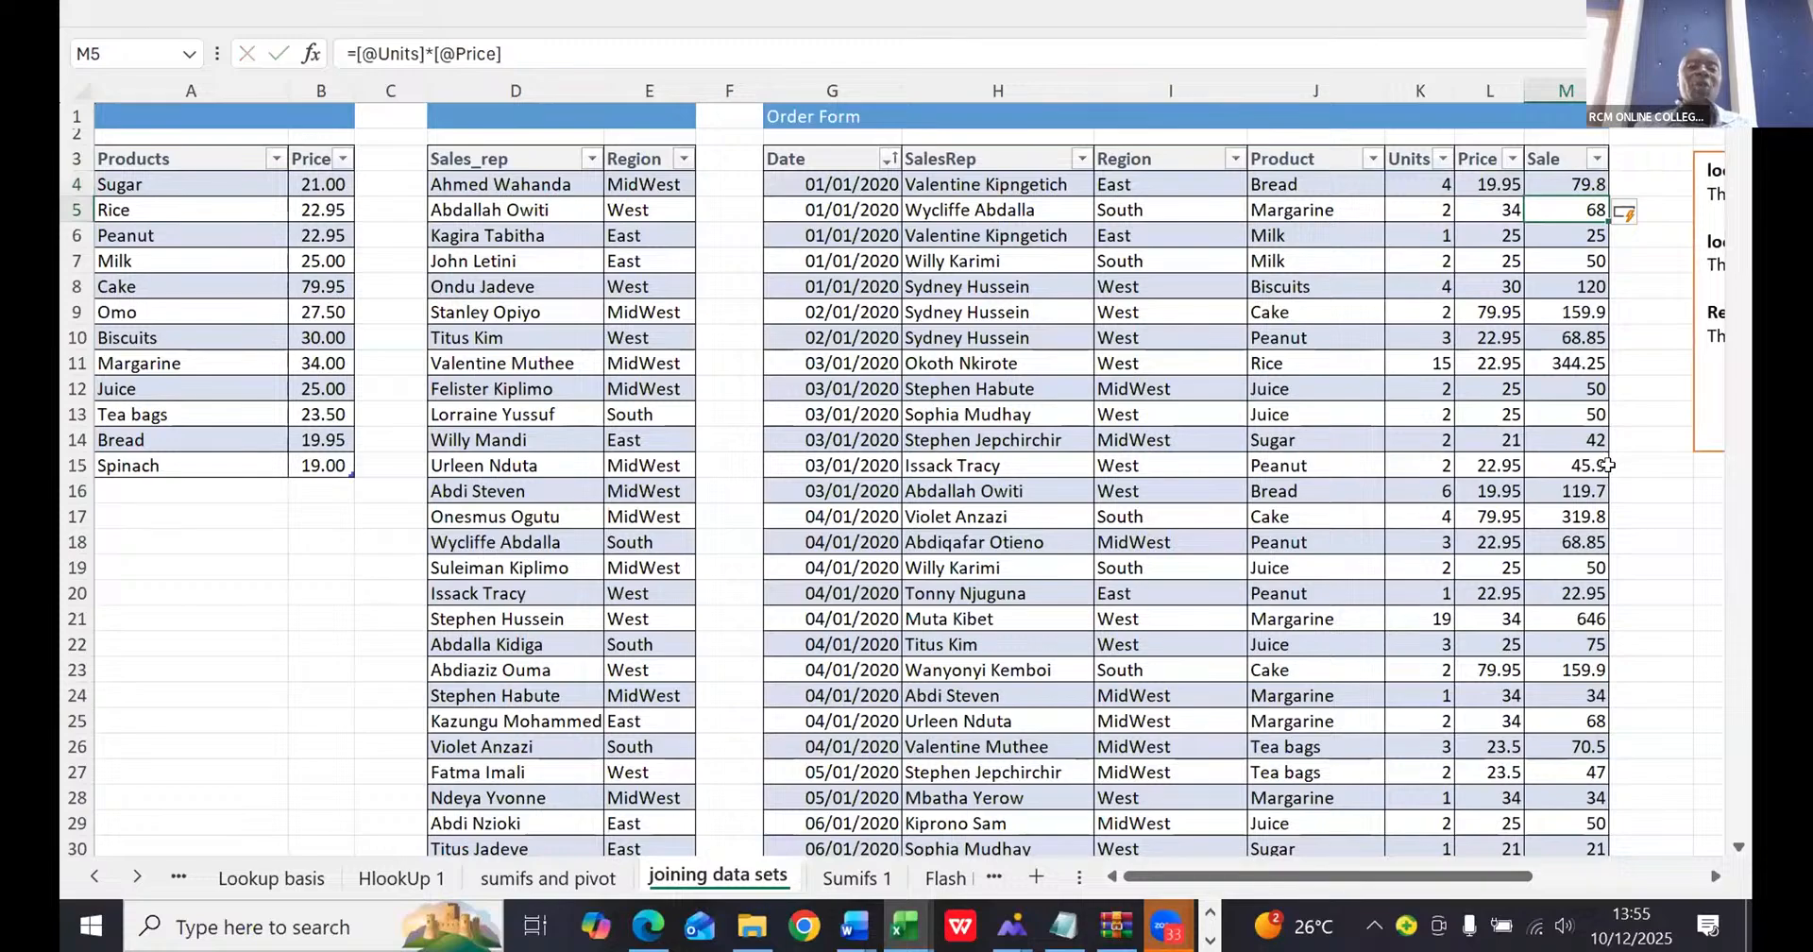